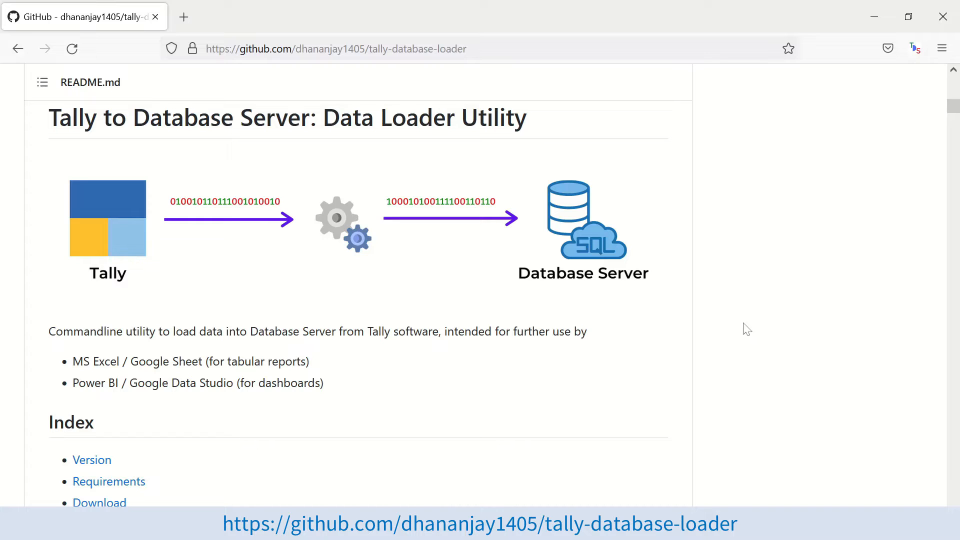
- Switch from the GitHub README to the D:\utility folder, then bring up SQL Server Management Studio
{"action": "key", "text": "alt+Tab"}
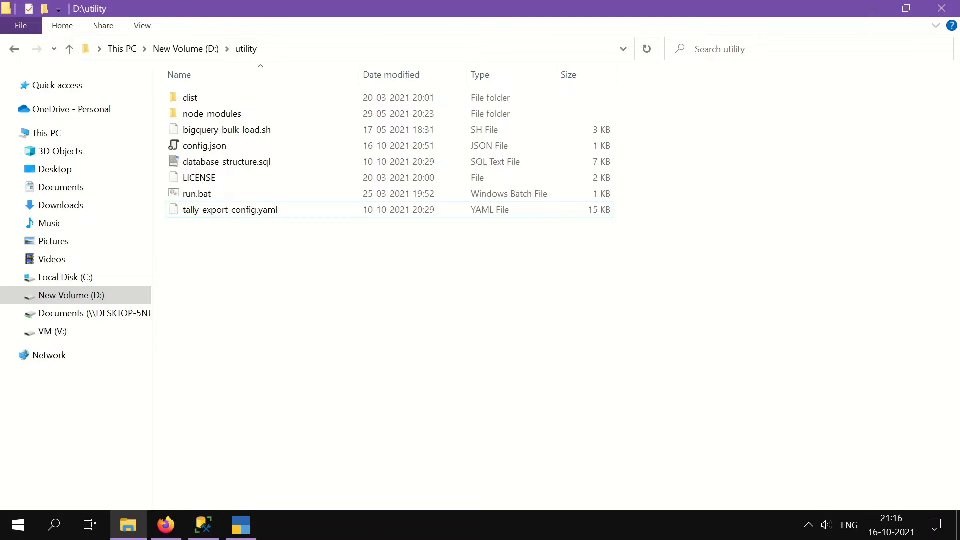
{"action": "left_click", "coordinate": [206, 532]}
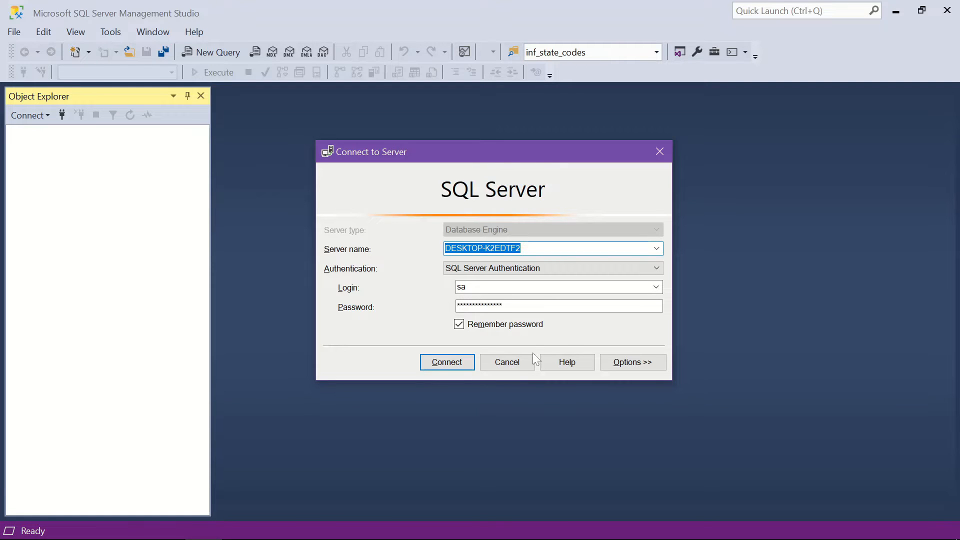
- Connect to the local server and add an empty database called tally_demo under Databases
{"action": "left_click", "coordinate": [448, 364]}
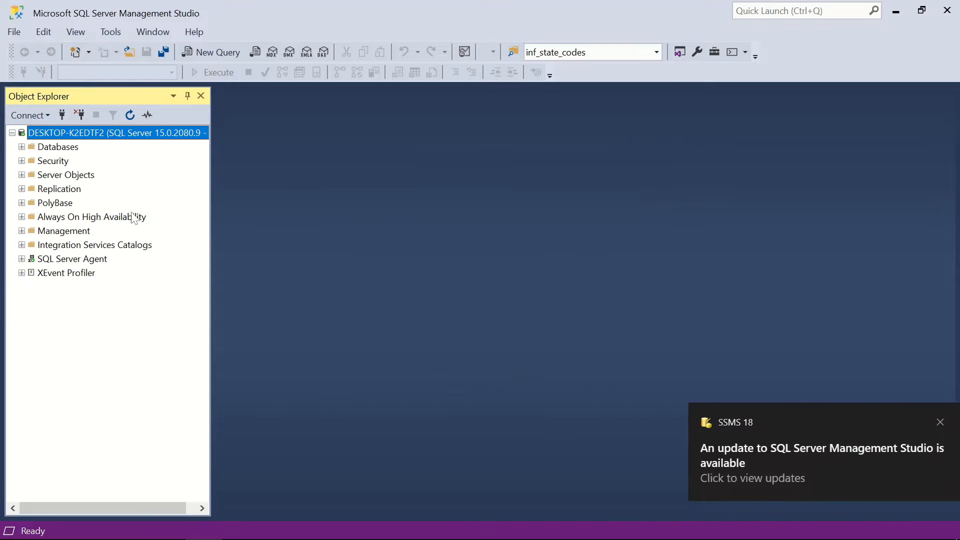
{"action": "right_click", "coordinate": [56, 147]}
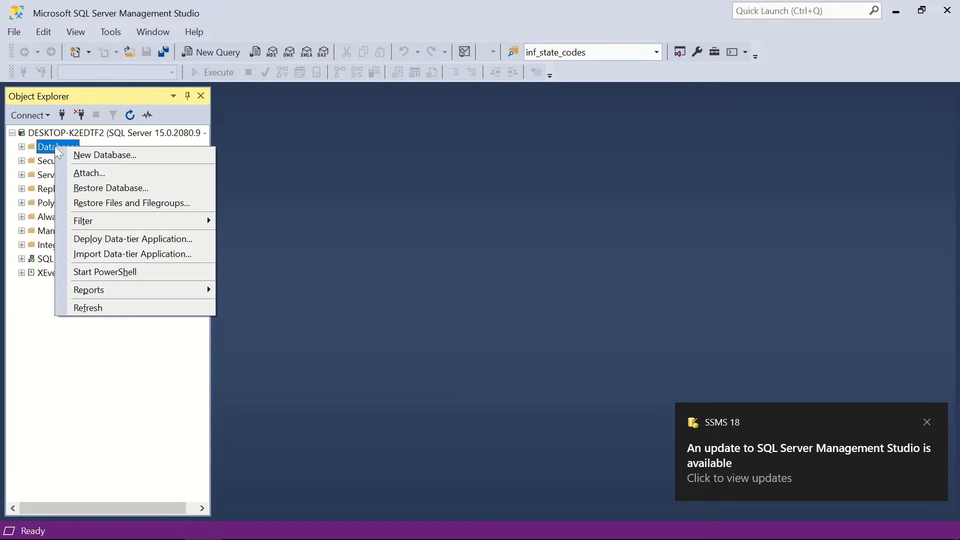
{"action": "left_click", "coordinate": [104, 156]}
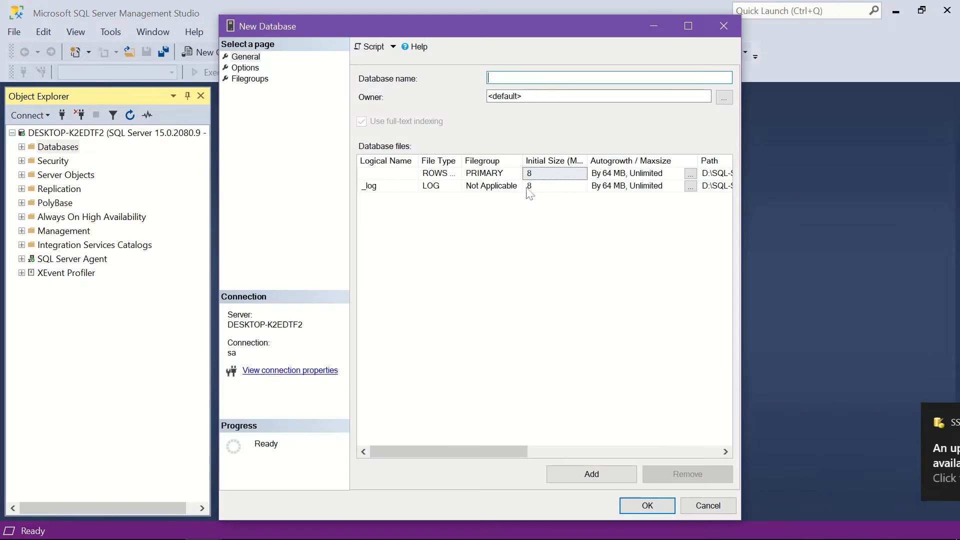
{"action": "type", "text": "t"}
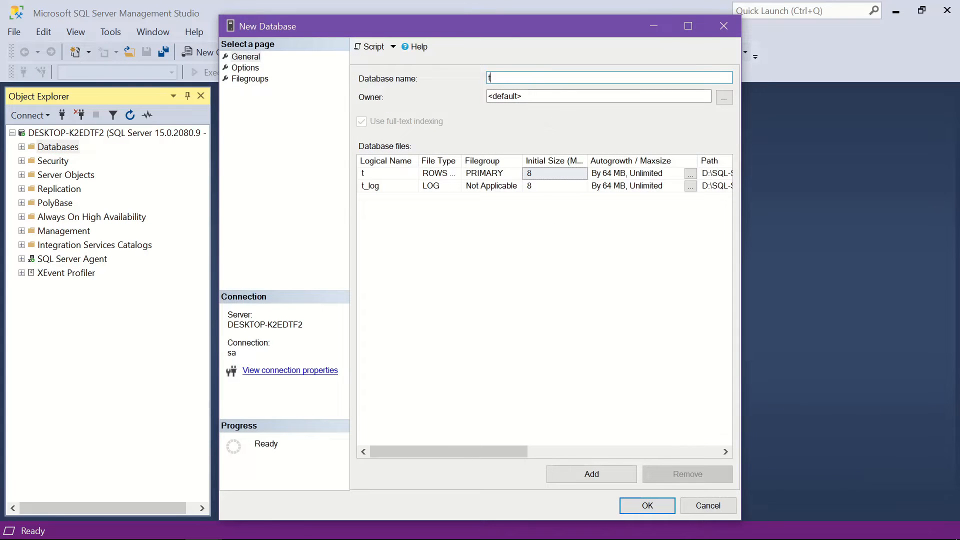
{"action": "type", "text": "ally_demo"}
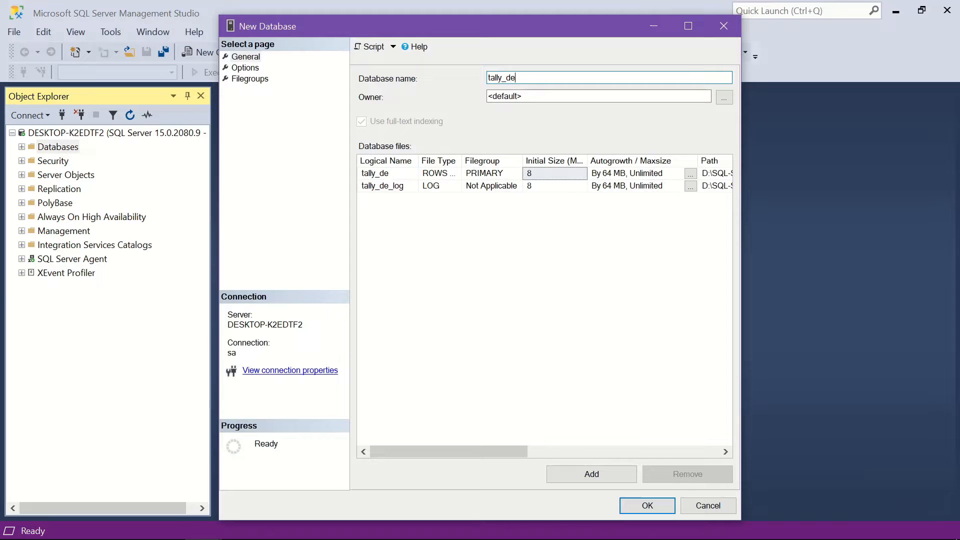
{"action": "left_click", "coordinate": [639, 506]}
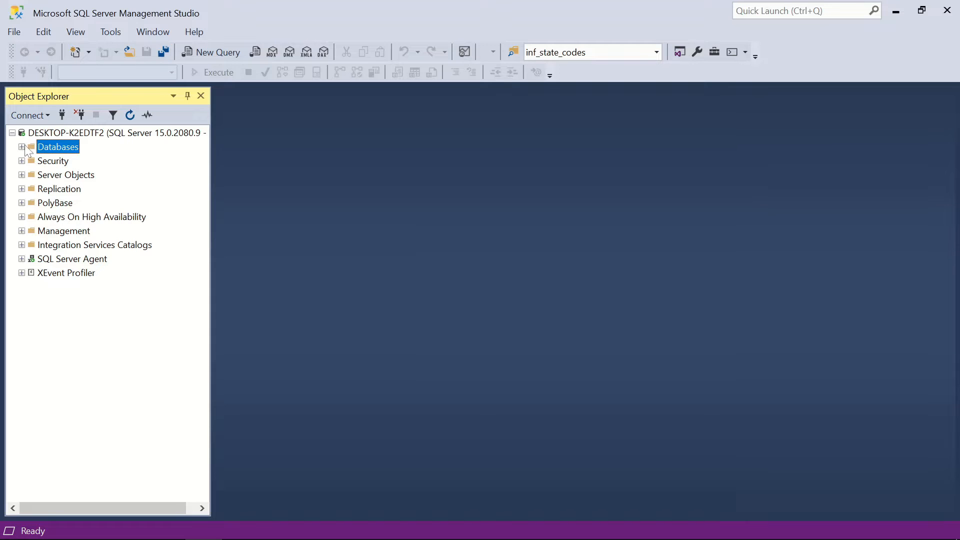
- Open database-structure.sql from D:\utility in the SSMS query editor
{"action": "left_click", "coordinate": [21, 147]}
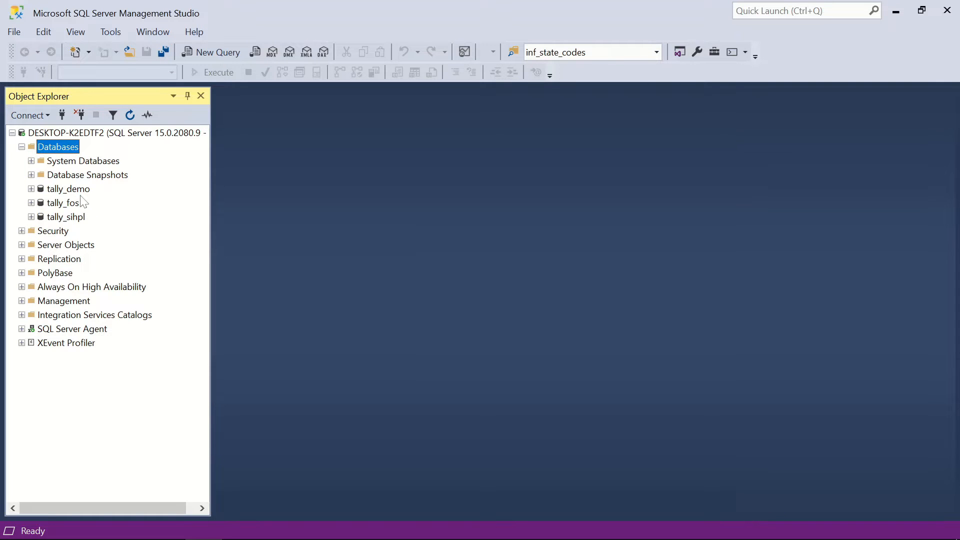
{"action": "mouse_move", "coordinate": [315, 536]}
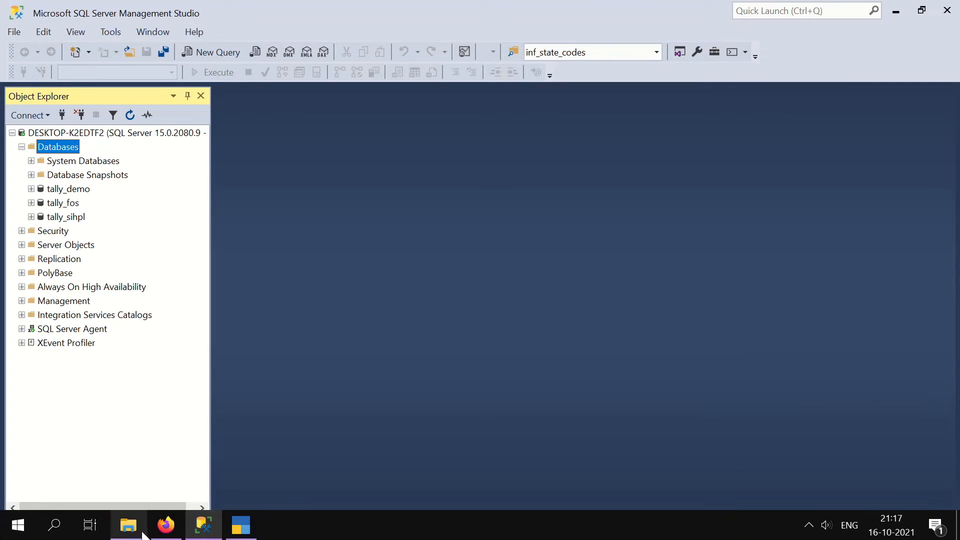
{"action": "left_click", "coordinate": [128, 525]}
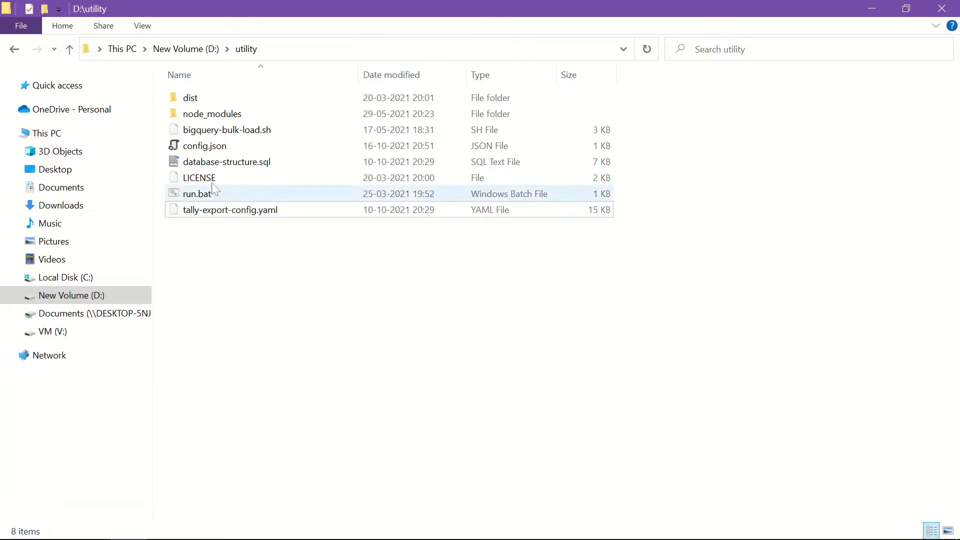
{"action": "left_click_drag", "start_coordinate": [206, 162], "coordinate": [355, 286]}
- Execute the entire database-structure.sql script against the tally_demo database
{"action": "key", "text": "alt+Tab"}
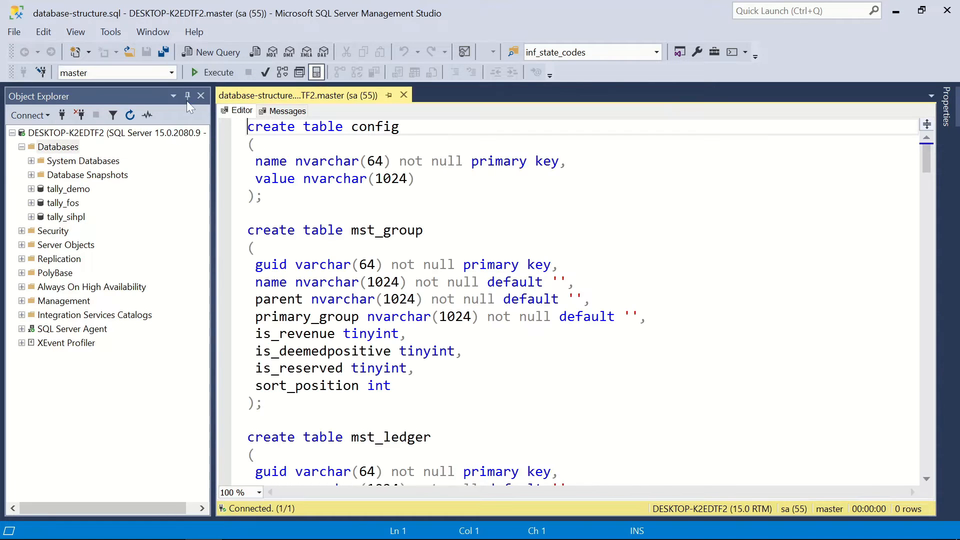
{"action": "left_click", "coordinate": [171, 73]}
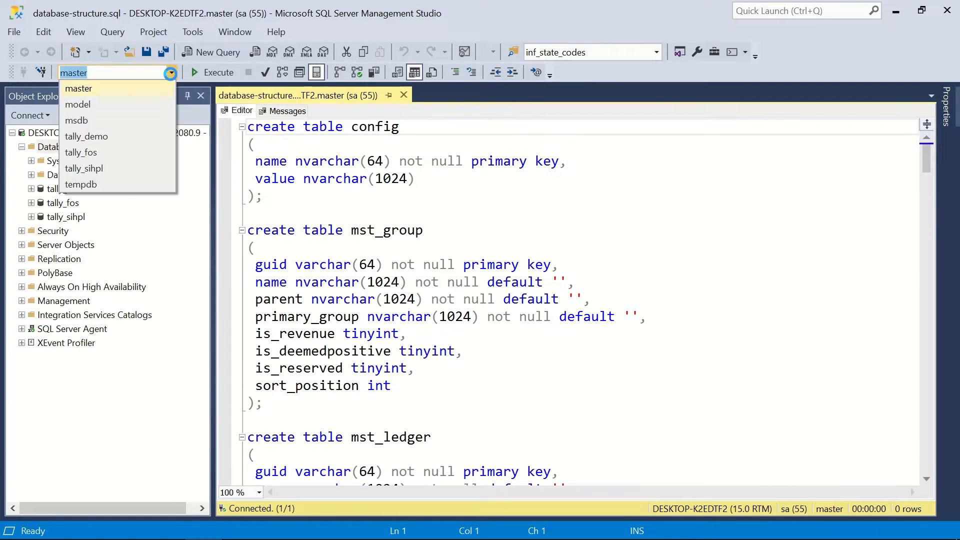
{"action": "left_click", "coordinate": [110, 136]}
{"action": "left_click", "coordinate": [295, 195]}
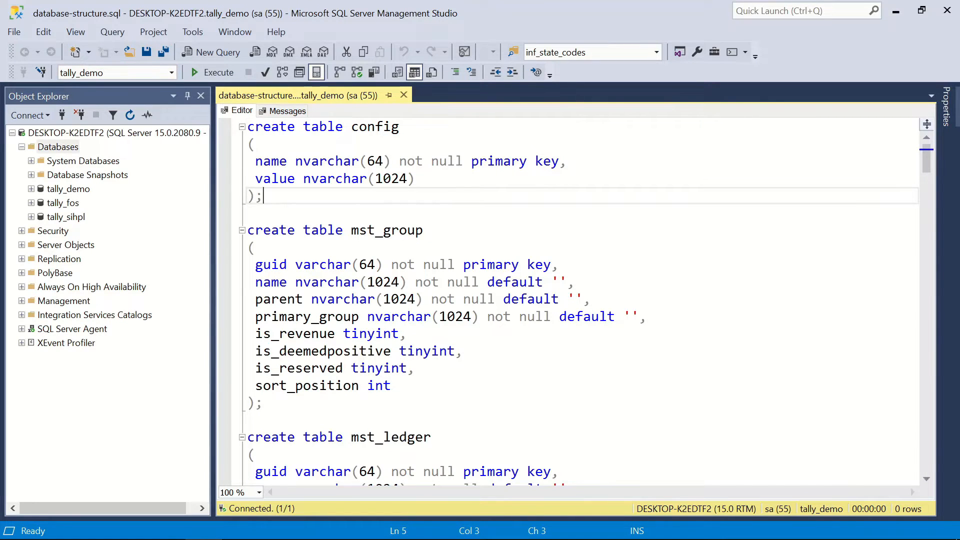
{"action": "key", "text": "ctrl+a"}
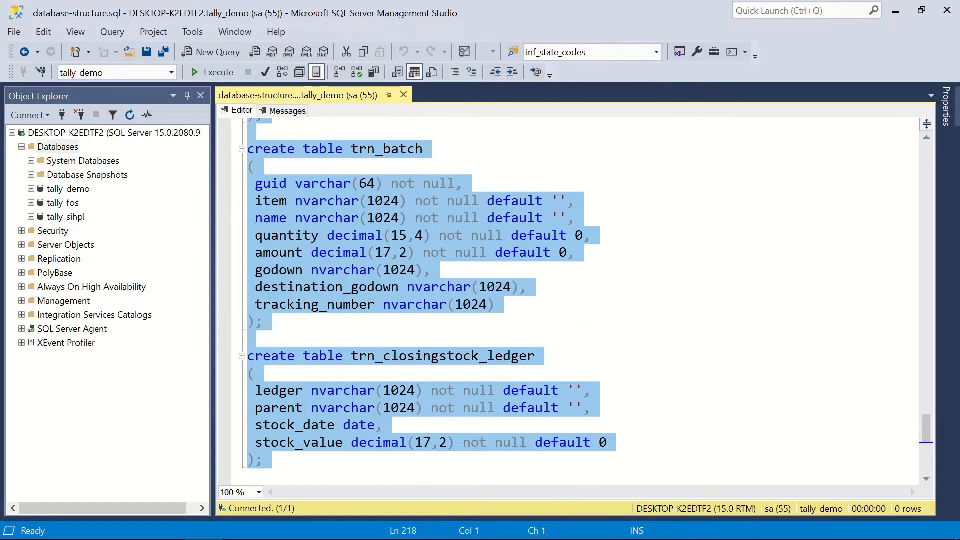
{"action": "scroll", "coordinate": [570, 300], "scroll_direction": "up", "scroll_amount": 2}
{"action": "scroll", "coordinate": [570, 301], "scroll_direction": "up", "scroll_amount": 10}
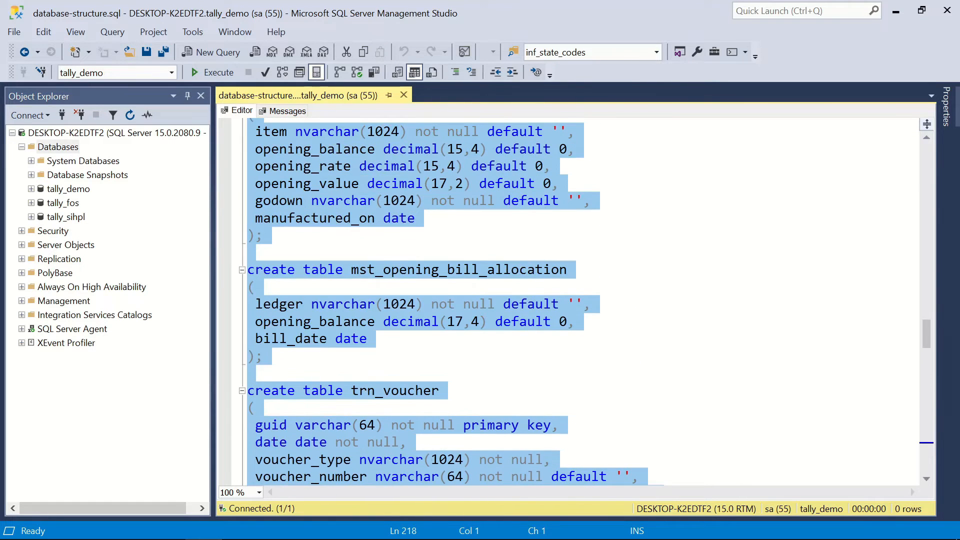
{"action": "left_click", "coordinate": [216, 73]}
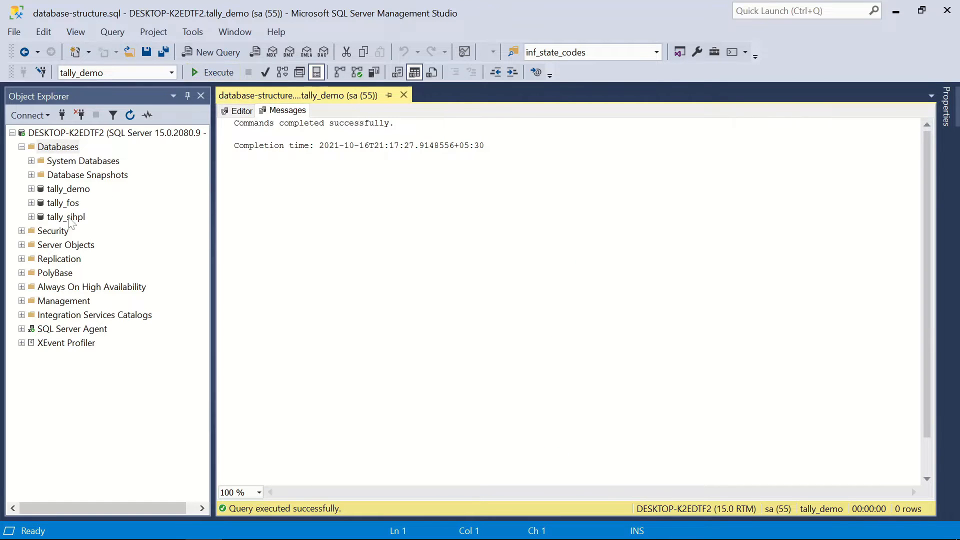
- Expand tally_demo's Tables folder and browse the new dbo.config, mst_ and trn_ tables
{"action": "left_click", "coordinate": [31, 189]}
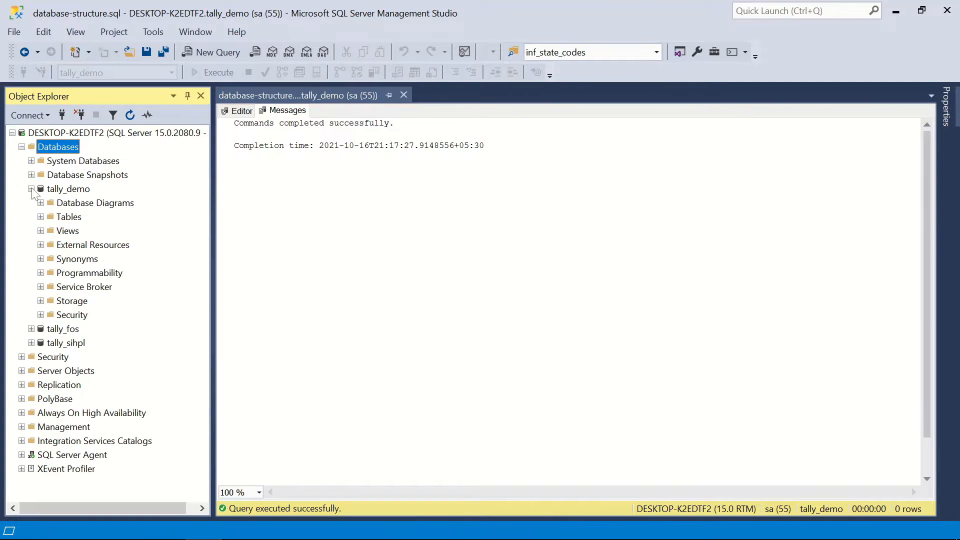
{"action": "left_click", "coordinate": [40, 216]}
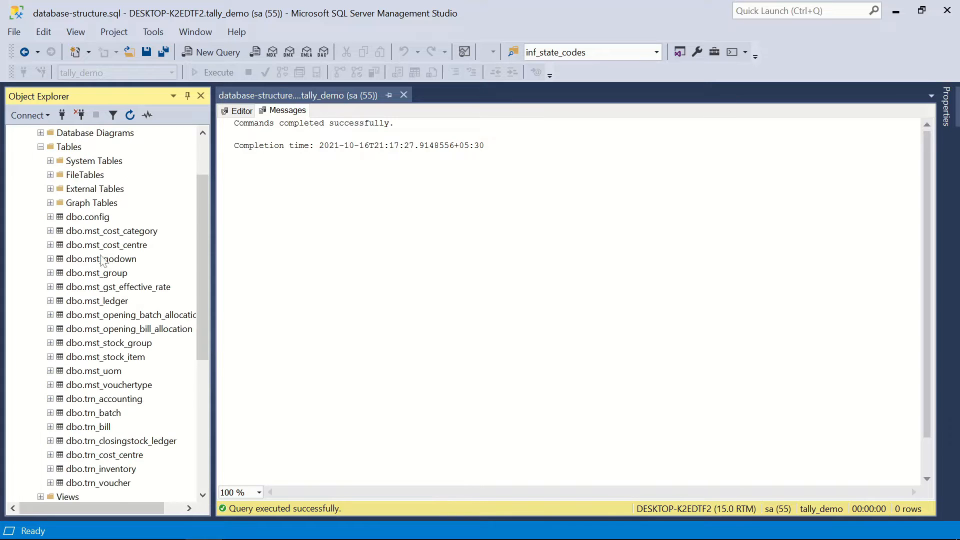
{"action": "scroll", "coordinate": [144, 342], "scroll_direction": "down", "scroll_amount": 2}
{"action": "scroll", "coordinate": [144, 343], "scroll_direction": "up", "scroll_amount": 3}
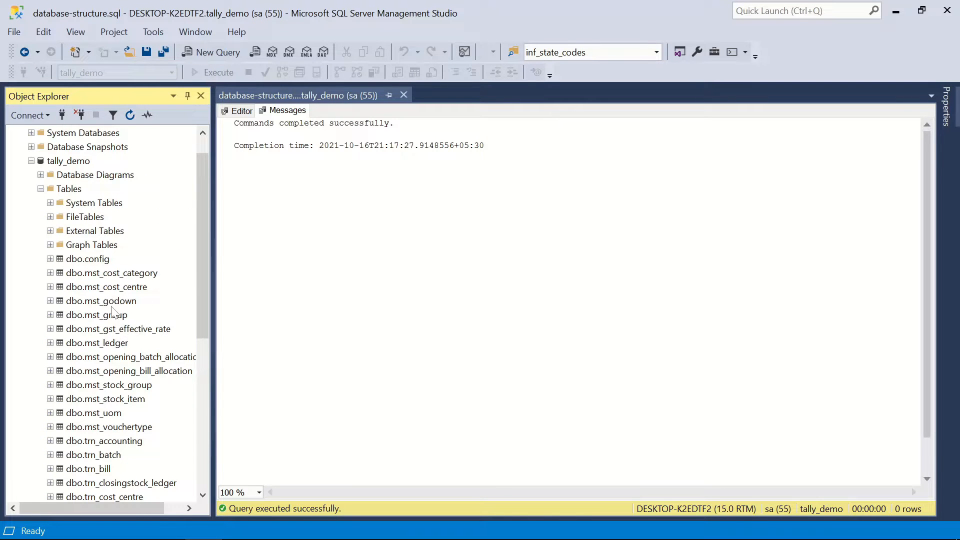
{"action": "scroll", "coordinate": [120, 300], "scroll_direction": "down", "scroll_amount": 1}
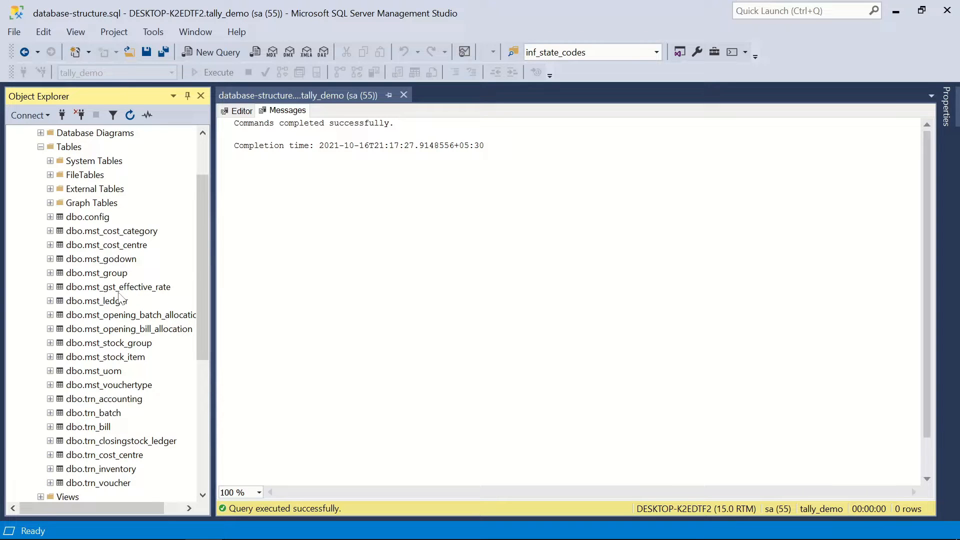
{"action": "scroll", "coordinate": [120, 298], "scroll_direction": "down", "scroll_amount": 1}
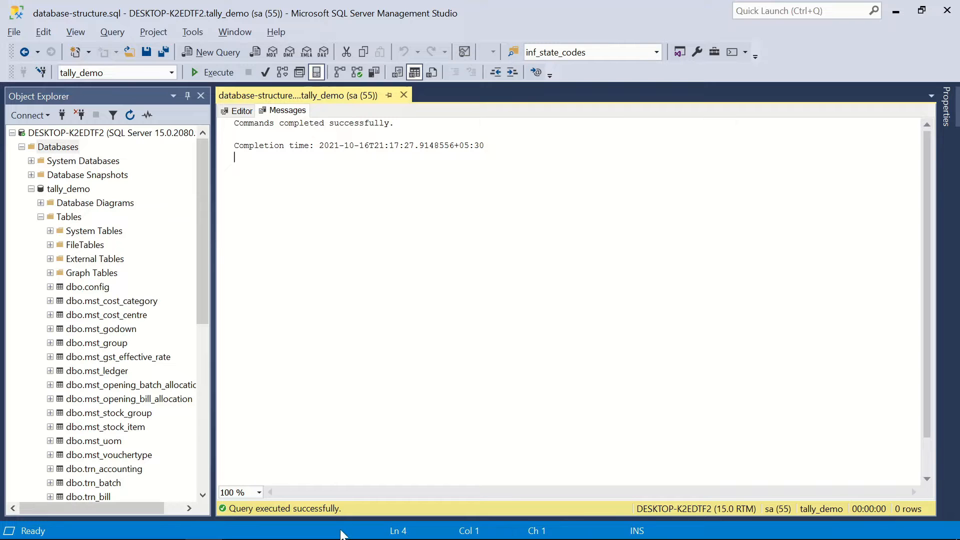
- Check XYZ Traders in TallyPrime, then open D:\utility's config.json in Notepad++
{"action": "left_click", "coordinate": [129, 525]}
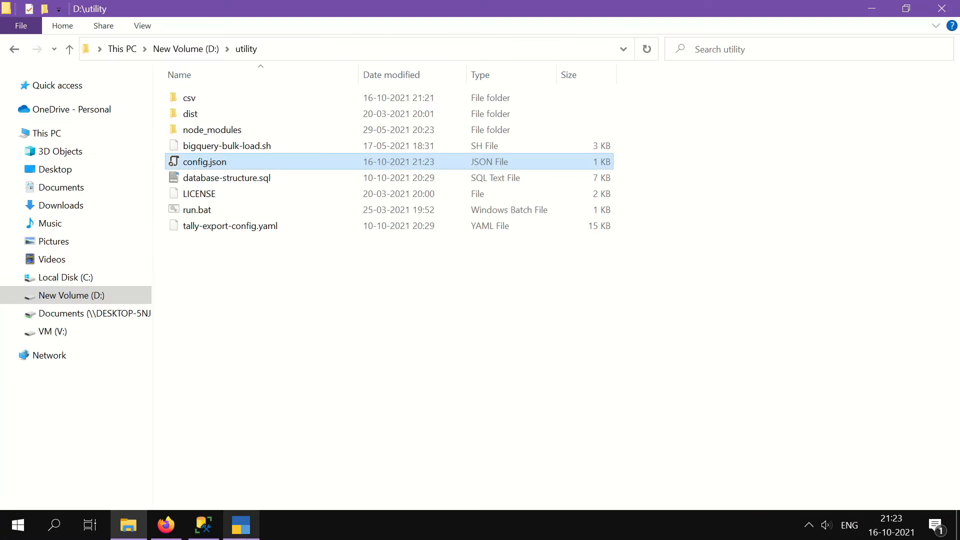
{"action": "left_click", "coordinate": [254, 532]}
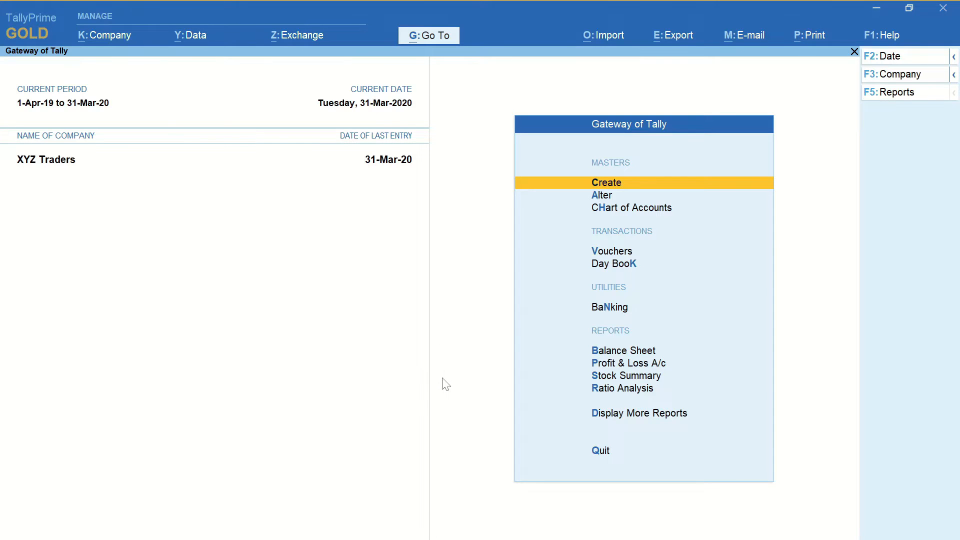
{"action": "key", "text": "alt+Tab"}
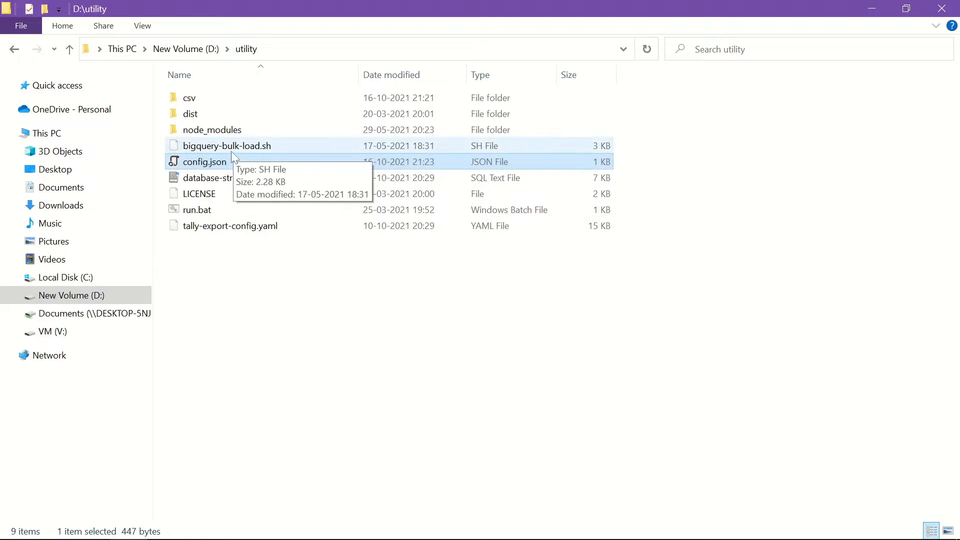
{"action": "right_click", "coordinate": [215, 161]}
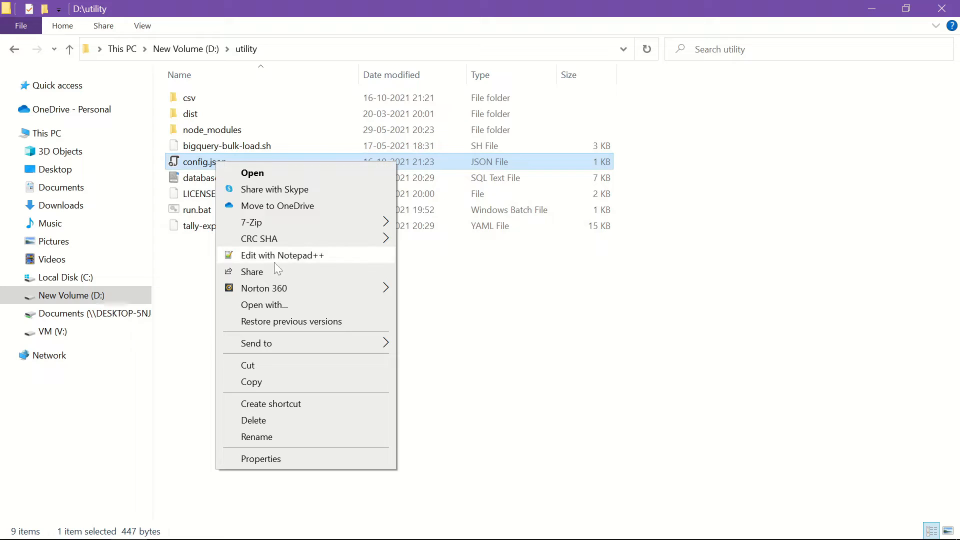
{"action": "left_click", "coordinate": [283, 252]}
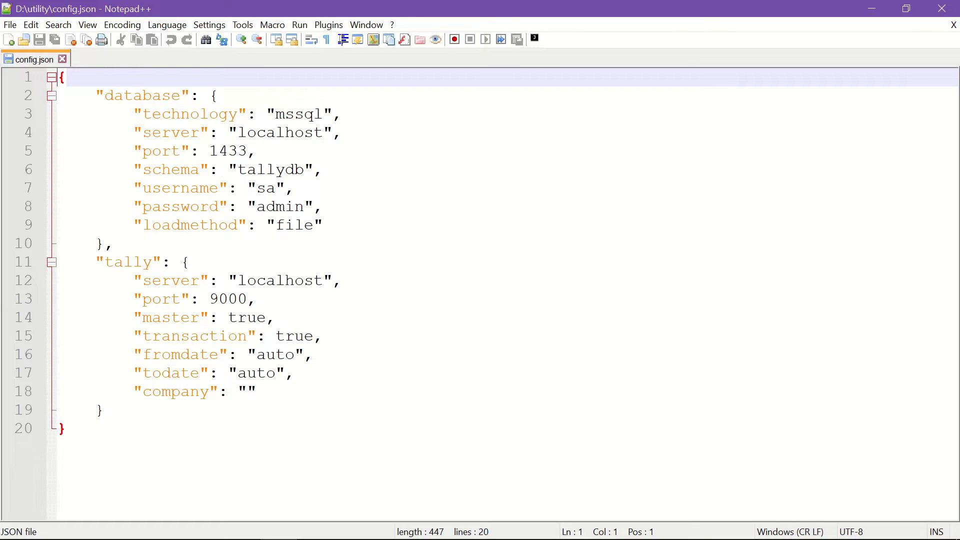
- Change the config.json schema from tallydb to tally_demo, save, and close the file
{"action": "double_click", "coordinate": [271, 170]}
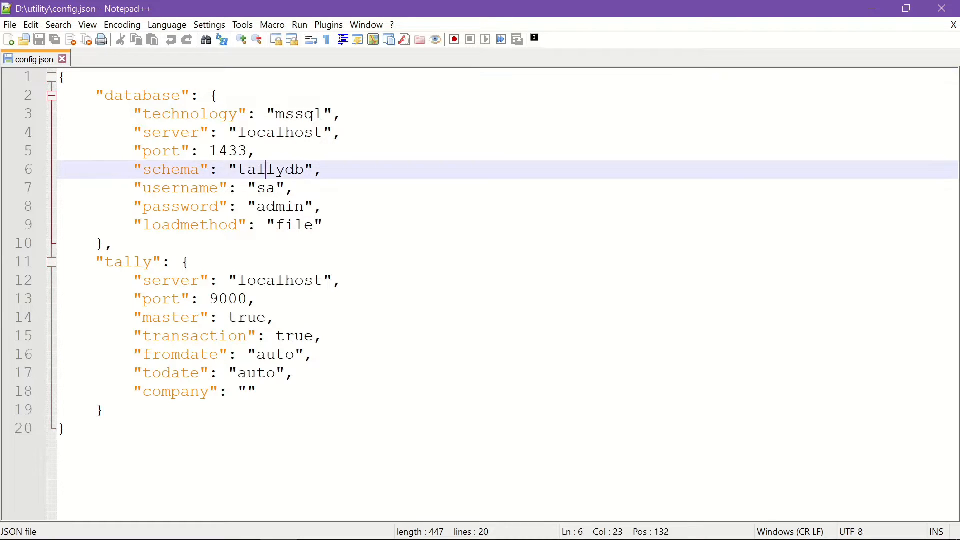
{"action": "type", "text": "tally"}
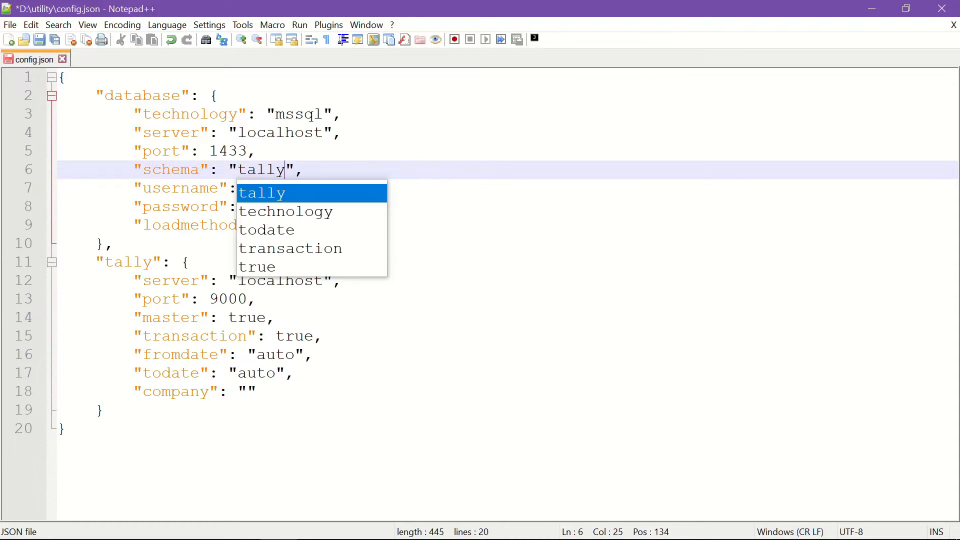
{"action": "type", "text": "_demo"}
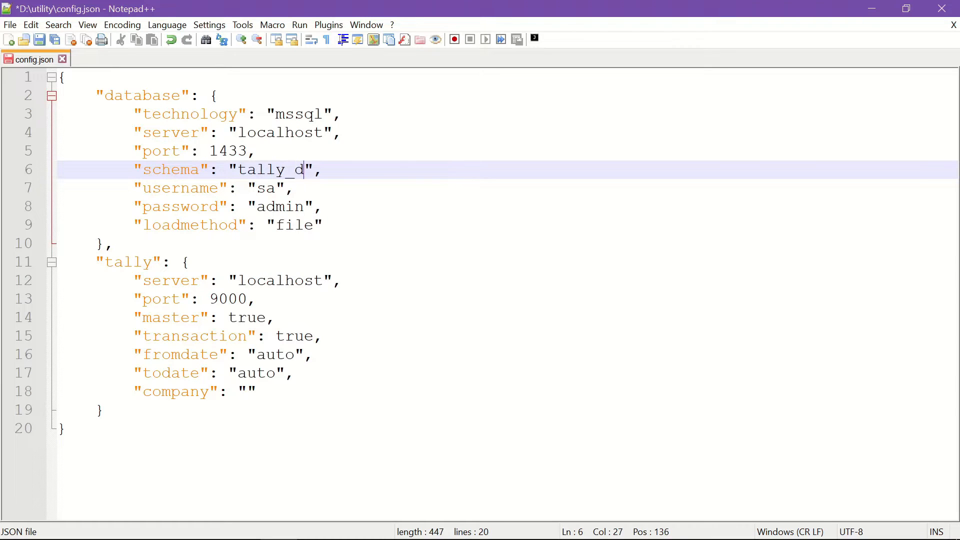
{"action": "key", "text": "ctrl+s"}
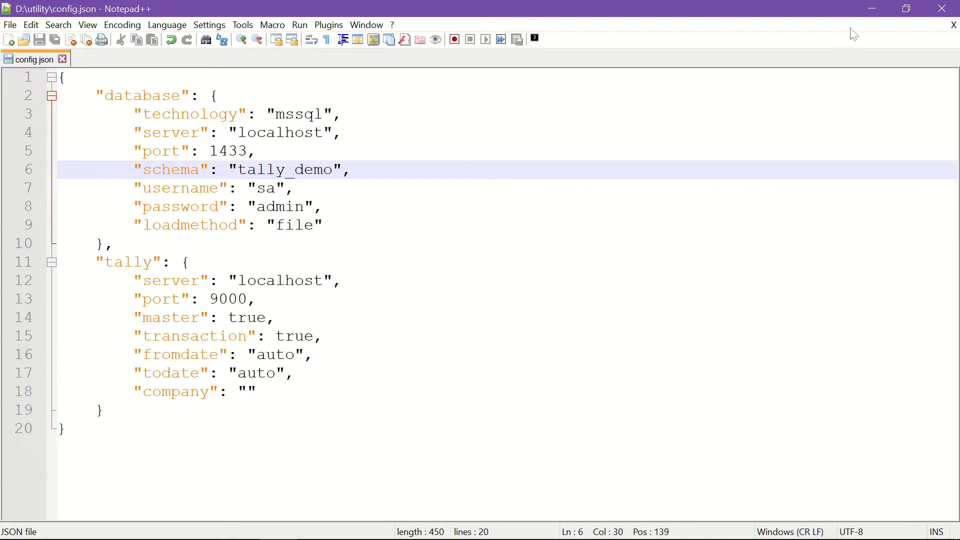
{"action": "left_click", "coordinate": [953, 25]}
- Confirm TallyPrime is running, then launch run.bat from D:\utility to export the data
{"action": "left_click", "coordinate": [926, 12]}
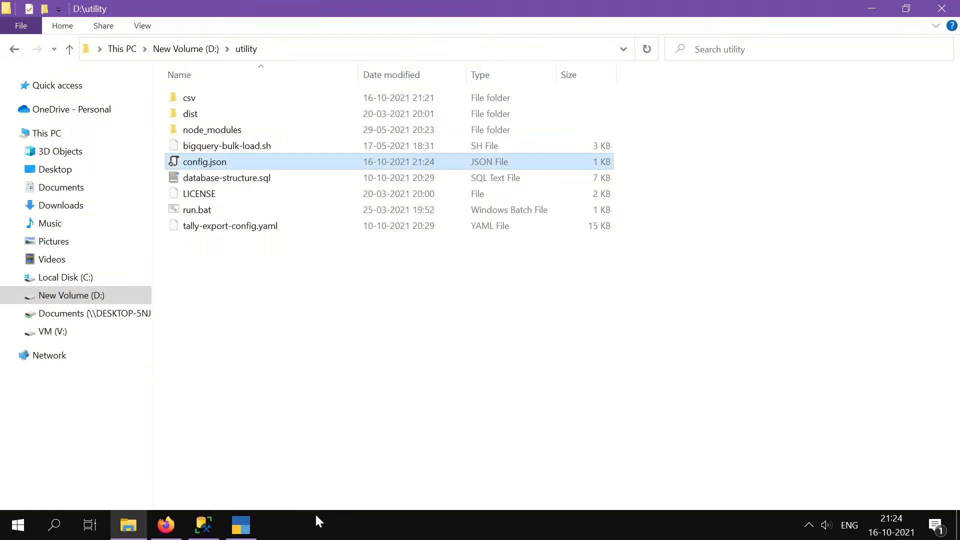
{"action": "left_click", "coordinate": [241, 525]}
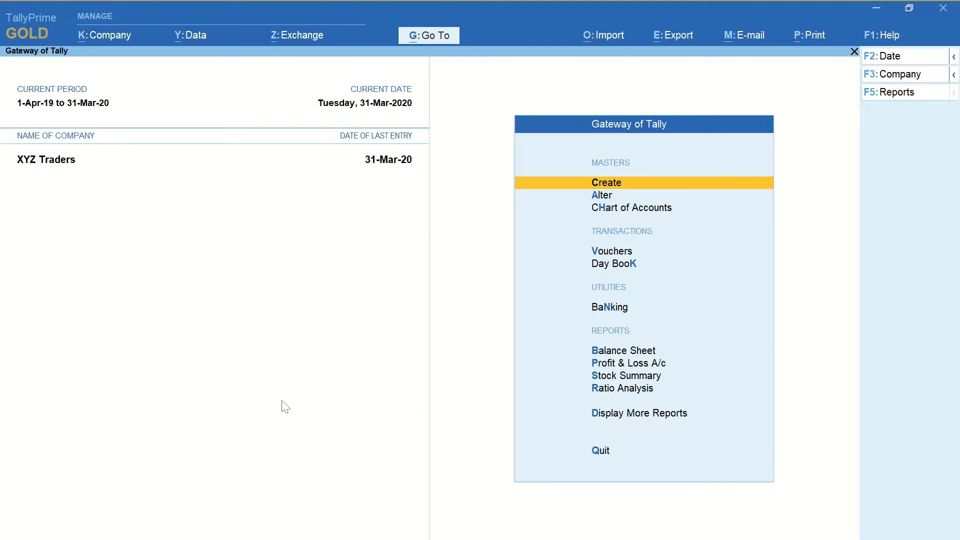
{"action": "key", "text": "alt+Tab"}
{"action": "left_click", "coordinate": [306, 346]}
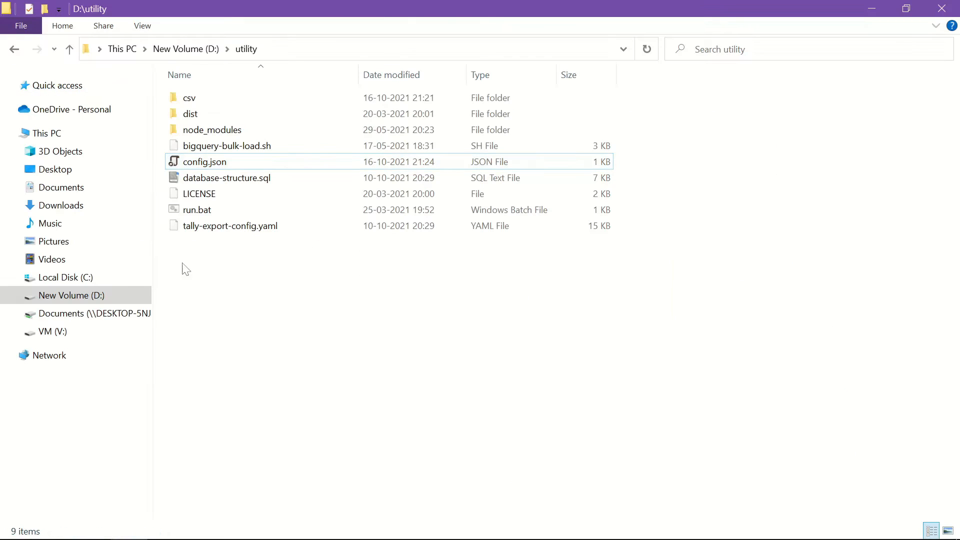
{"action": "double_click", "coordinate": [198, 210]}
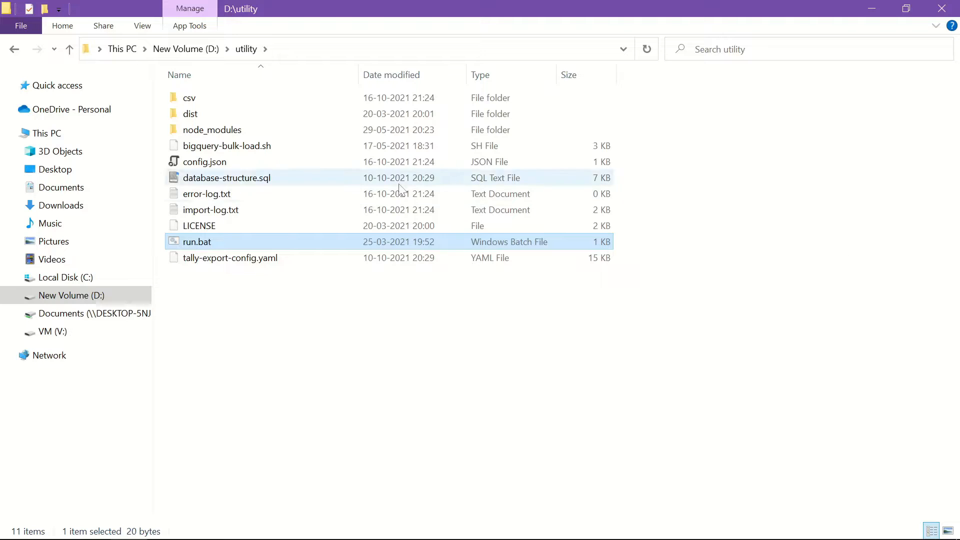
{"action": "left_click", "coordinate": [226, 200]}
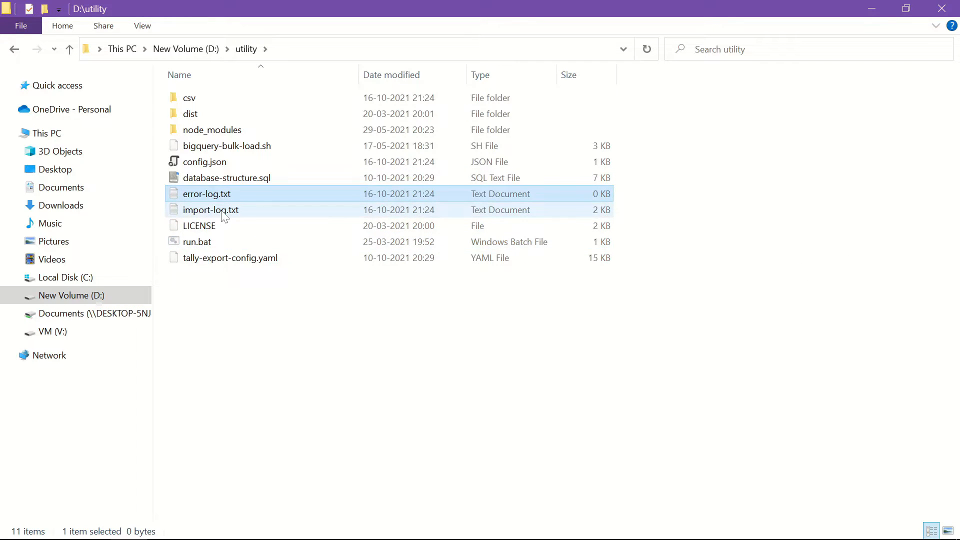
{"action": "double_click", "coordinate": [224, 212]}
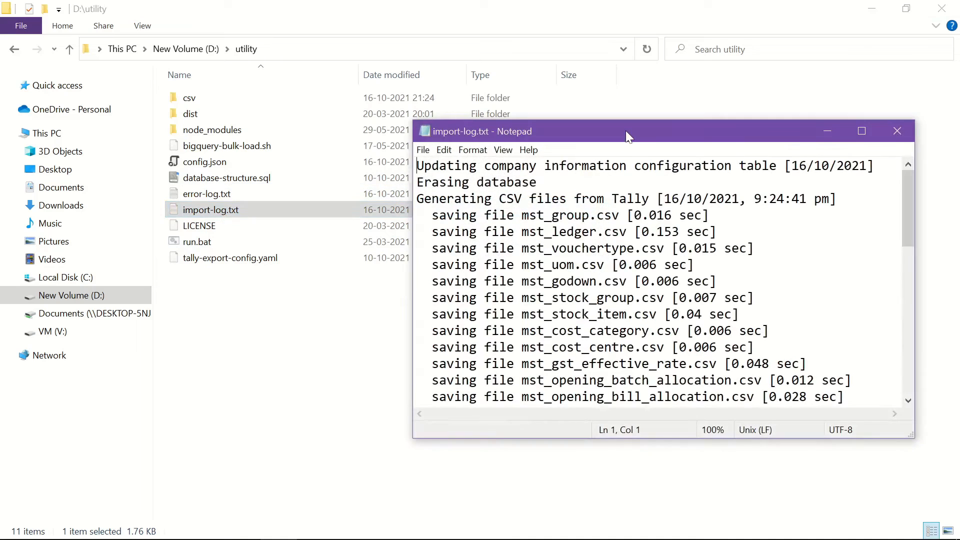
{"action": "double_click", "coordinate": [626, 131]}
{"action": "scroll", "coordinate": [475, 270], "scroll_direction": "down", "scroll_amount": 3}
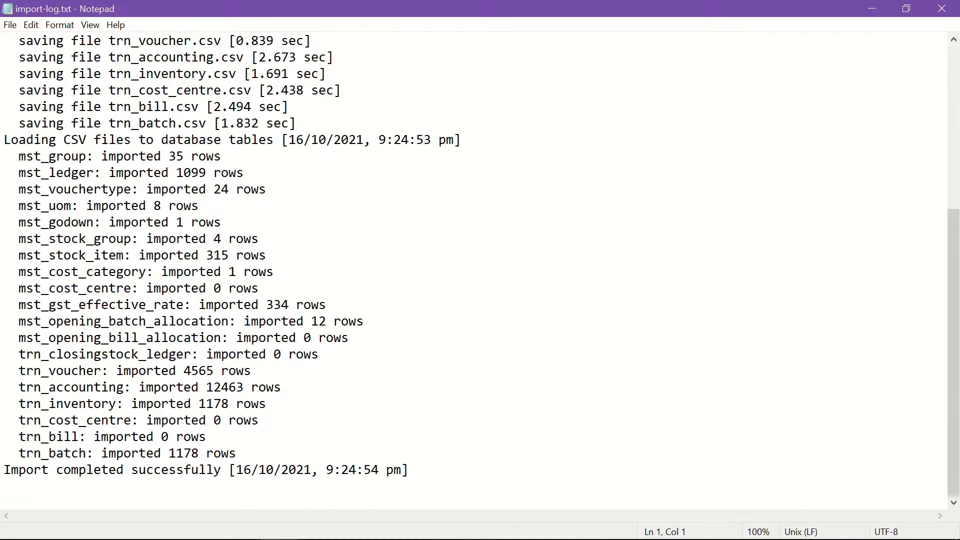
{"action": "left_click", "coordinate": [942, 8]}
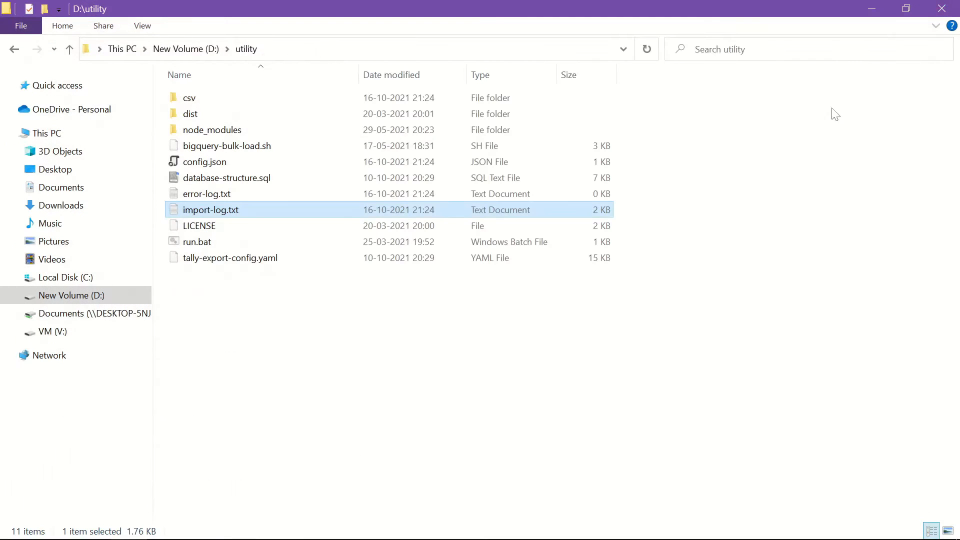
{"action": "left_click", "coordinate": [705, 255]}
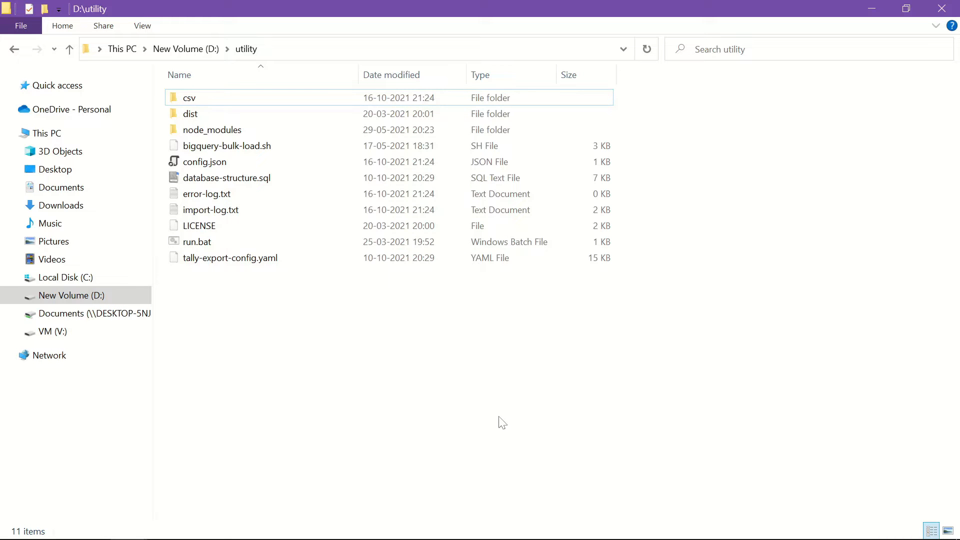
- Launch Power BI Desktop from Start, dismiss the welcome screen, and choose SQL Server as the data source
{"action": "key", "text": "super"}
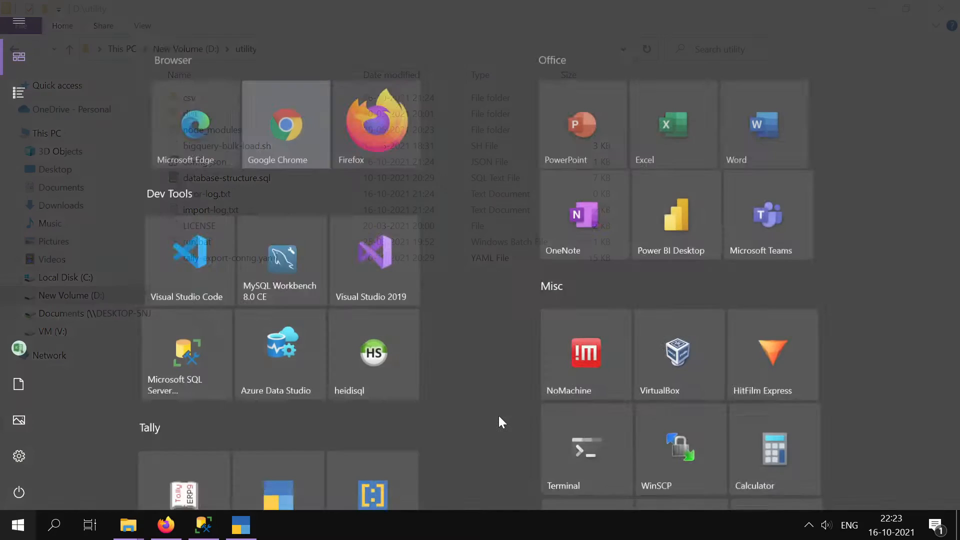
{"action": "left_click", "coordinate": [674, 236]}
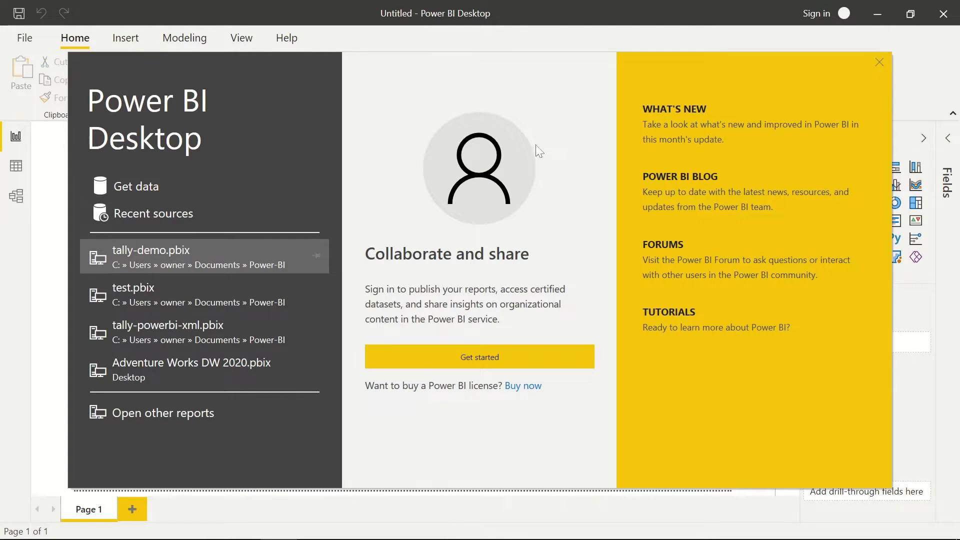
{"action": "left_click", "coordinate": [881, 63]}
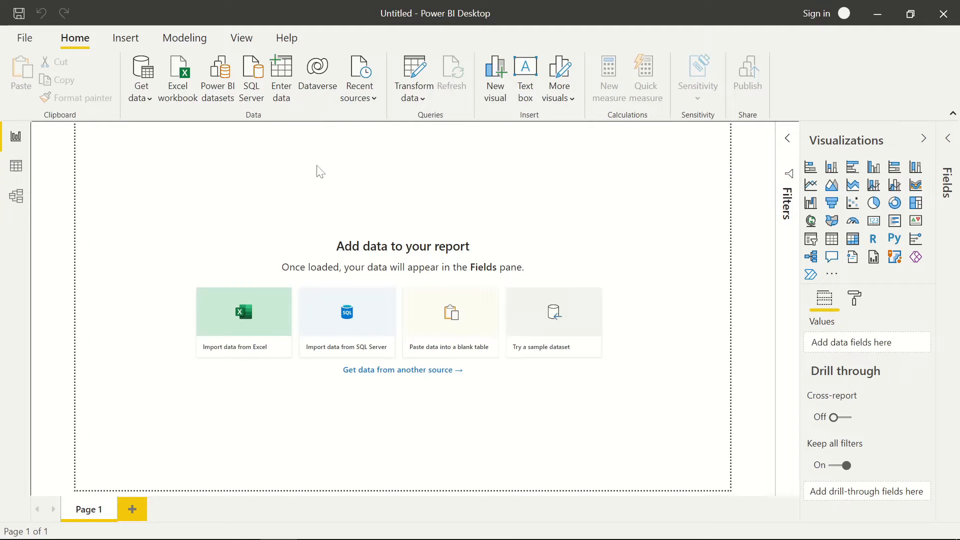
{"action": "left_click", "coordinate": [252, 91]}
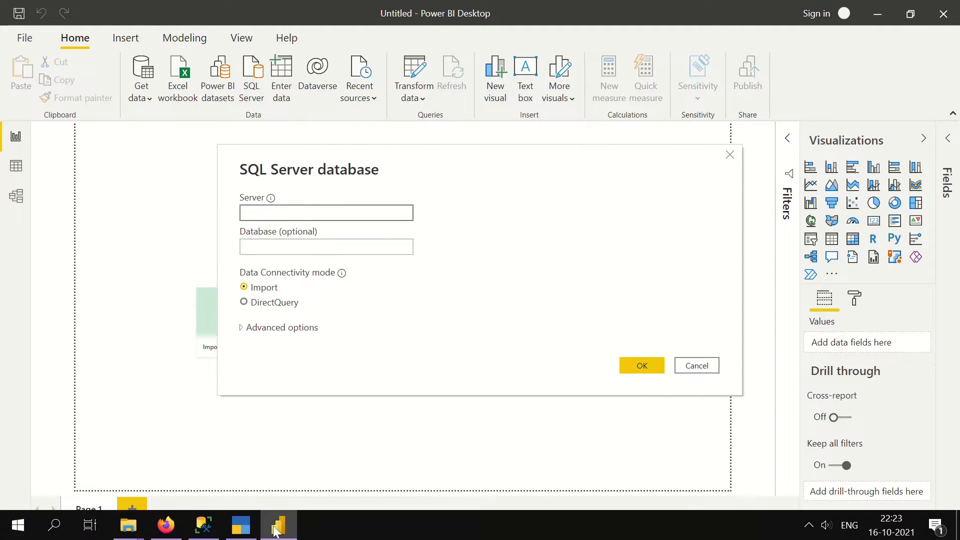
- Look up the server name in SSMS, then enter server DESKTOP-K2EDTF2 and database tally_demo
{"action": "left_click", "coordinate": [209, 534]}
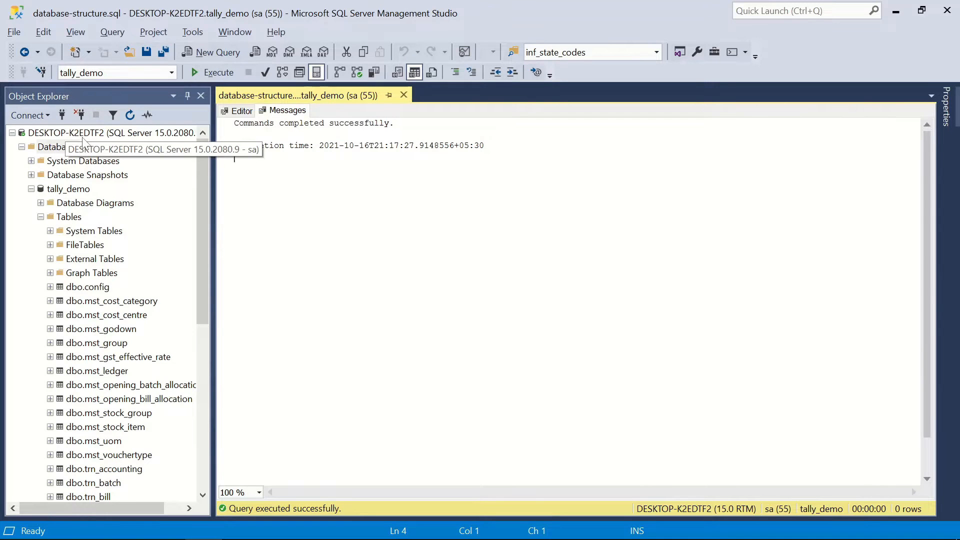
{"action": "key", "text": "alt+Tab"}
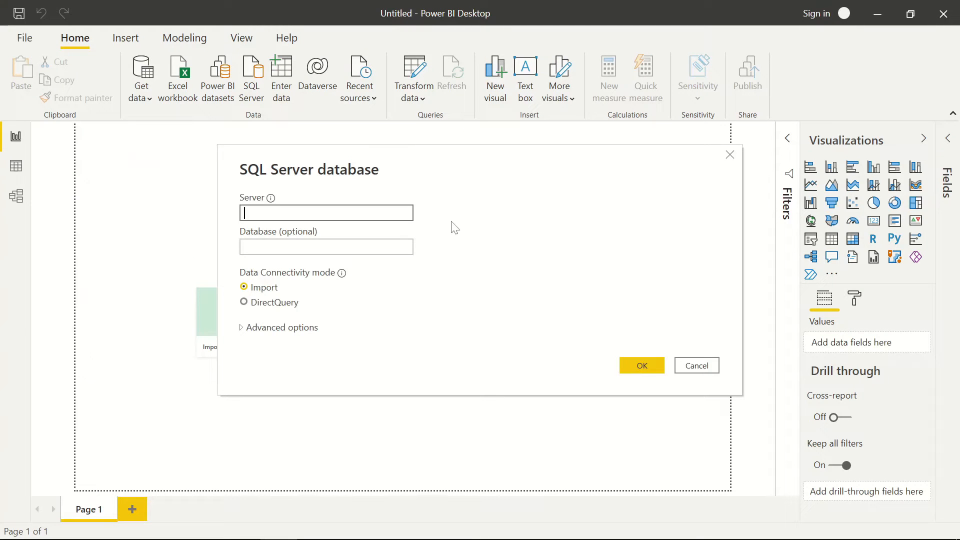
{"action": "type", "text": "DESKTOP-K2EDTF2"}
{"action": "left_click", "coordinate": [403, 247]}
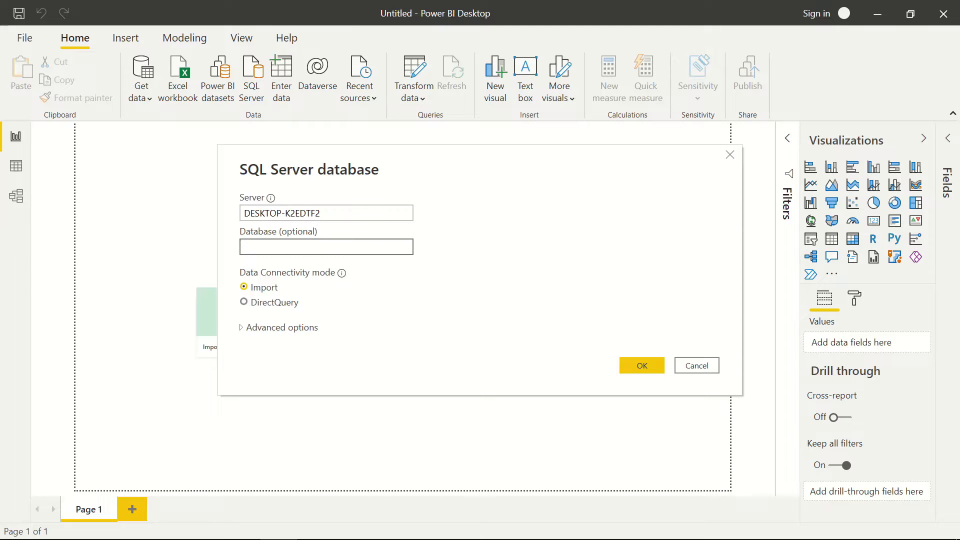
{"action": "type", "text": "tally_demo"}
- Connect and load mst_ledger, trn_voucher and trn_accounting from Navigator into Power Query
{"action": "left_click", "coordinate": [646, 368]}
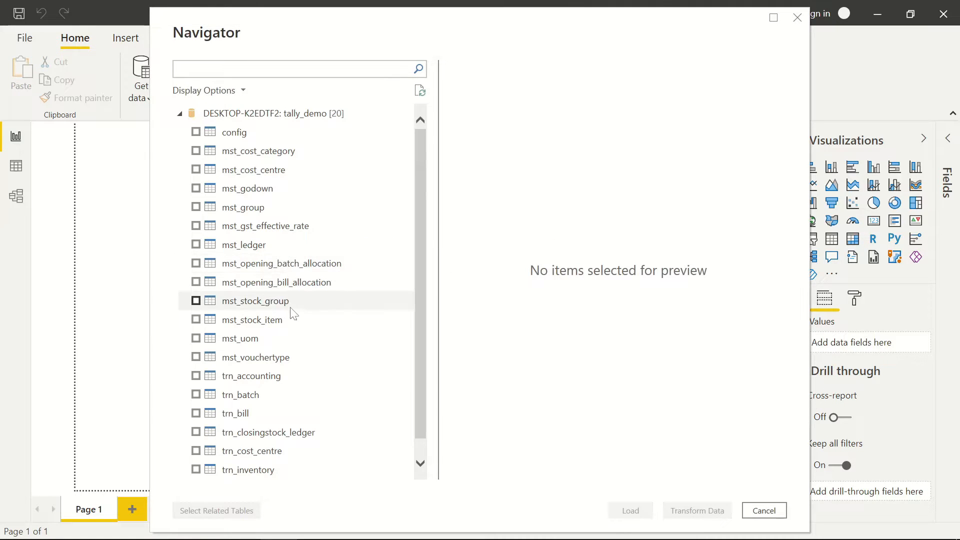
{"action": "scroll", "coordinate": [295, 315], "scroll_direction": "down", "scroll_amount": 1}
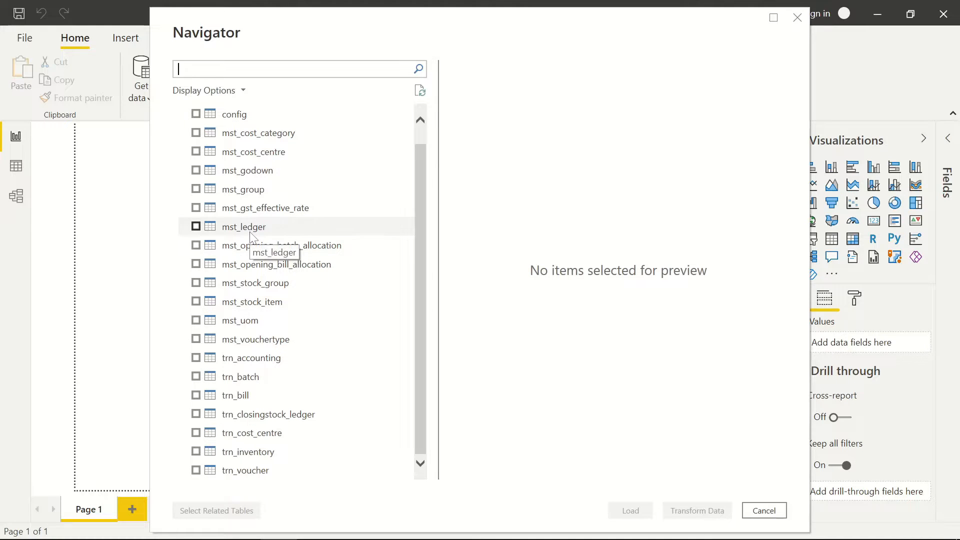
{"action": "left_click", "coordinate": [195, 227]}
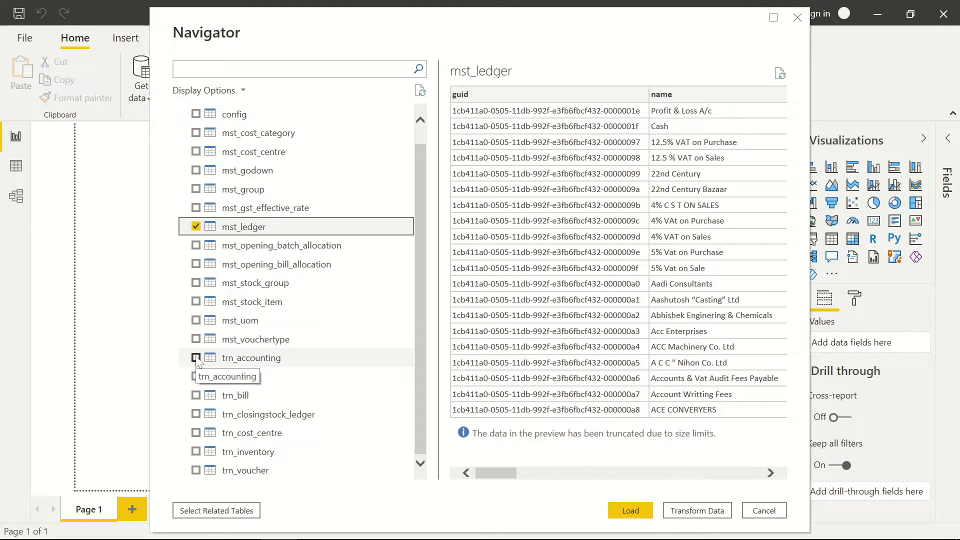
{"action": "left_click", "coordinate": [196, 471]}
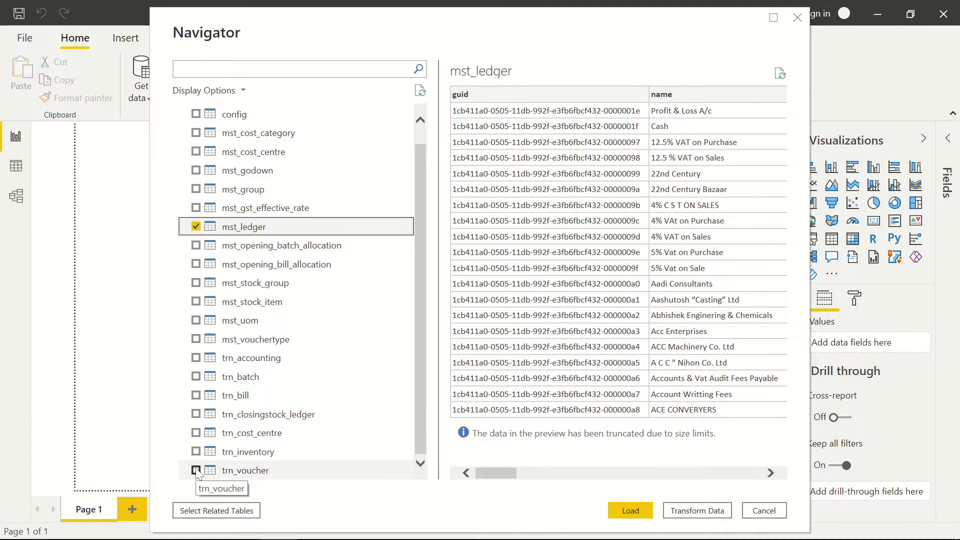
{"action": "left_click", "coordinate": [196, 358]}
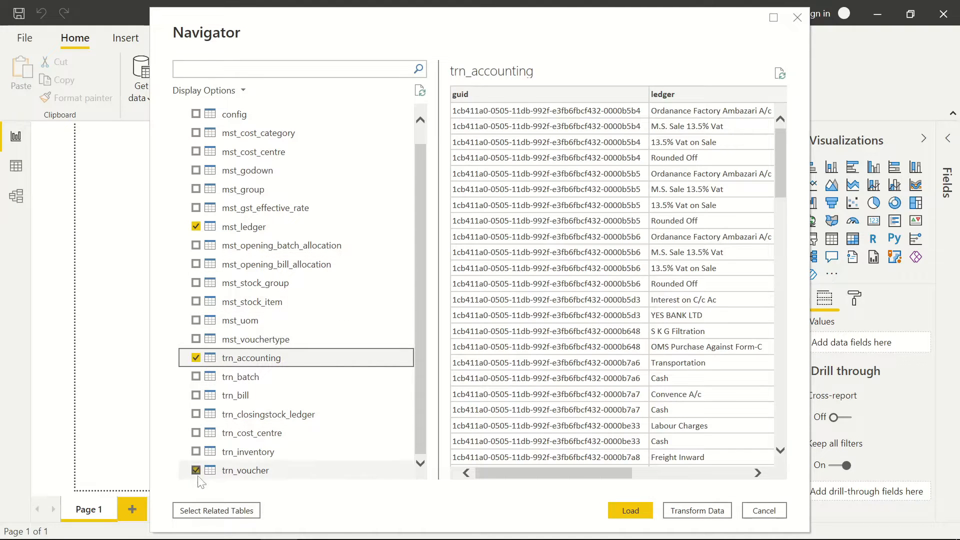
{"action": "left_click", "coordinate": [707, 512]}
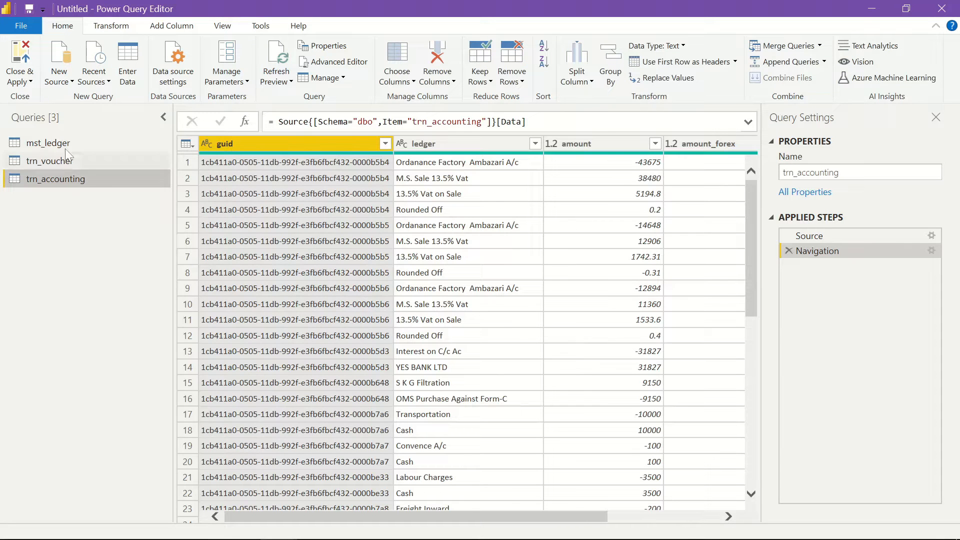
- Preview the mst_ledger and trn_accounting queries, then apply the pending query changes
{"action": "left_click", "coordinate": [64, 146]}
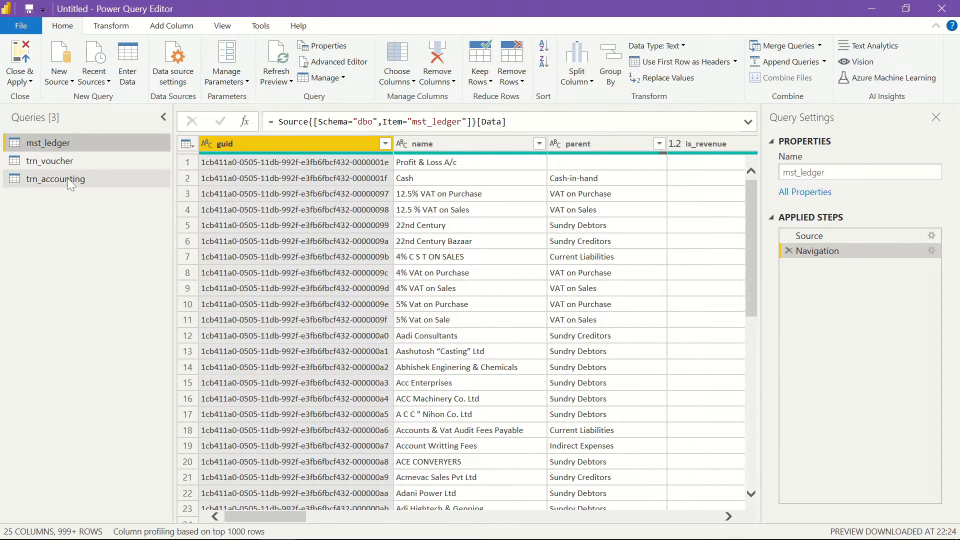
{"action": "left_click", "coordinate": [70, 184]}
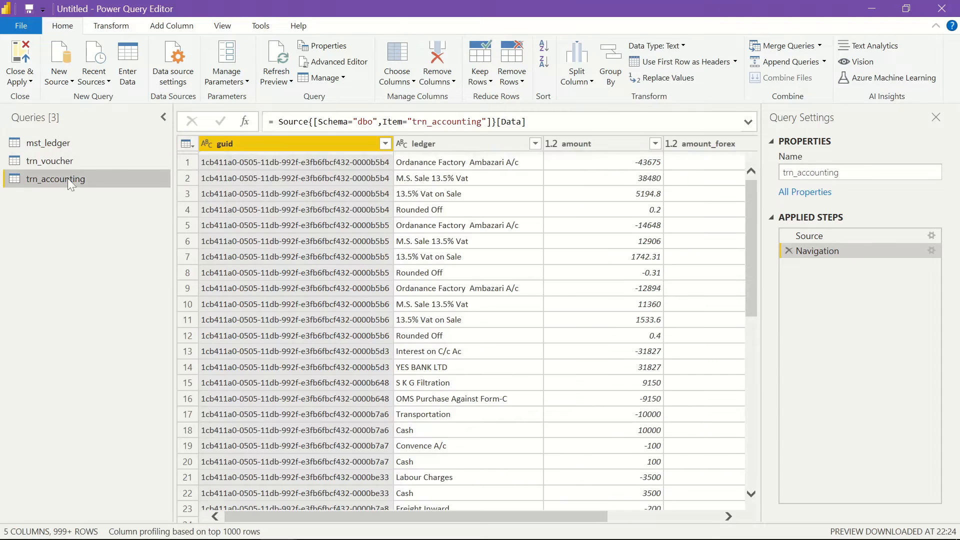
{"action": "left_click", "coordinate": [29, 10]}
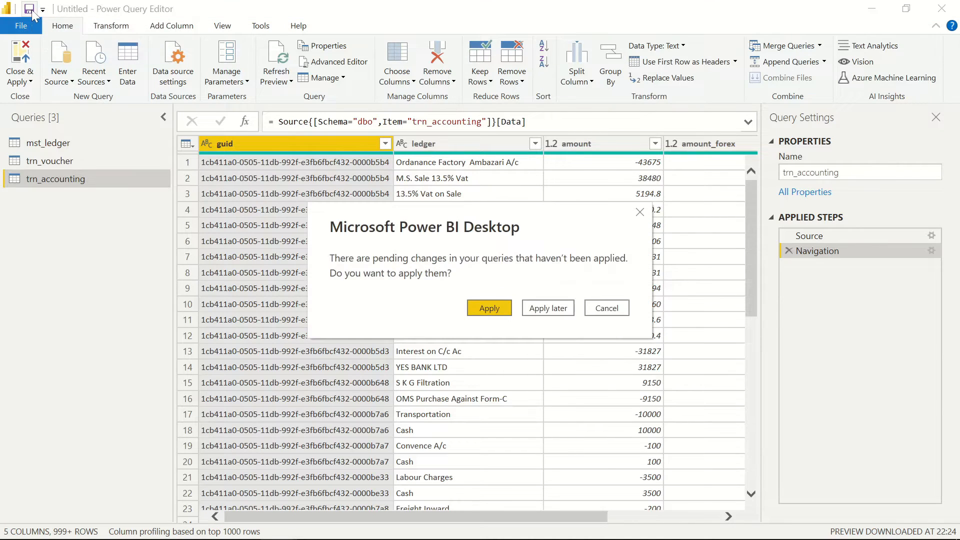
{"action": "left_click", "coordinate": [504, 308]}
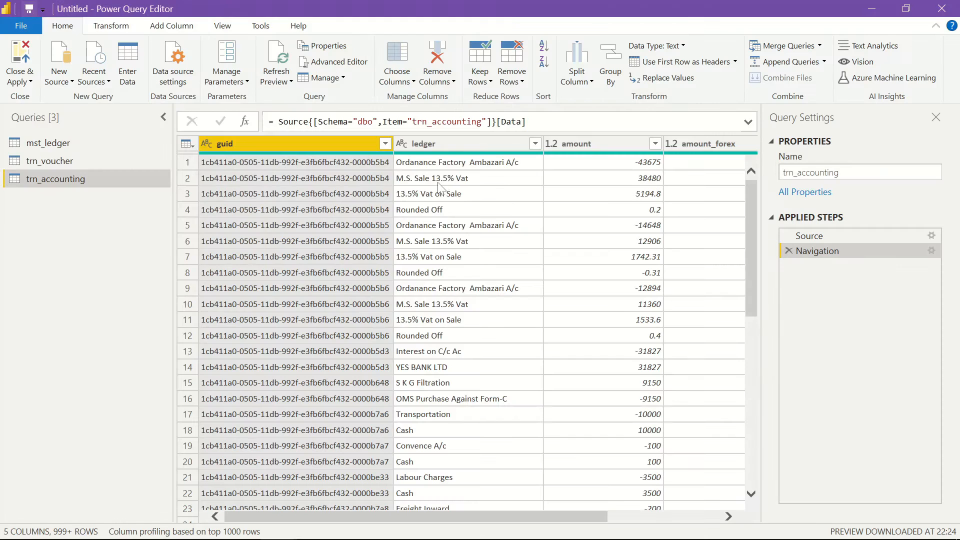
- Save the report as a new file named tally_sql_demo
{"action": "key", "text": "ctrl+s"}
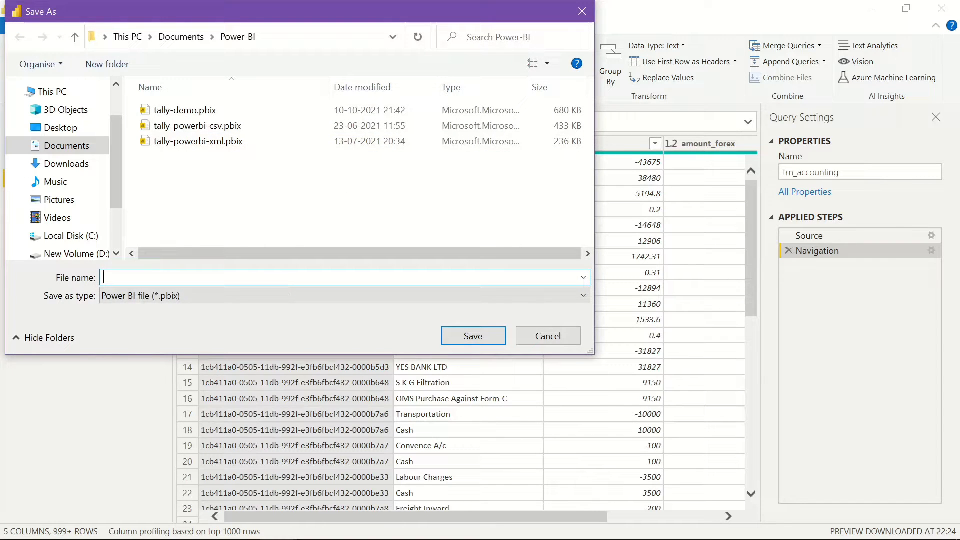
{"action": "type", "text": "tally"}
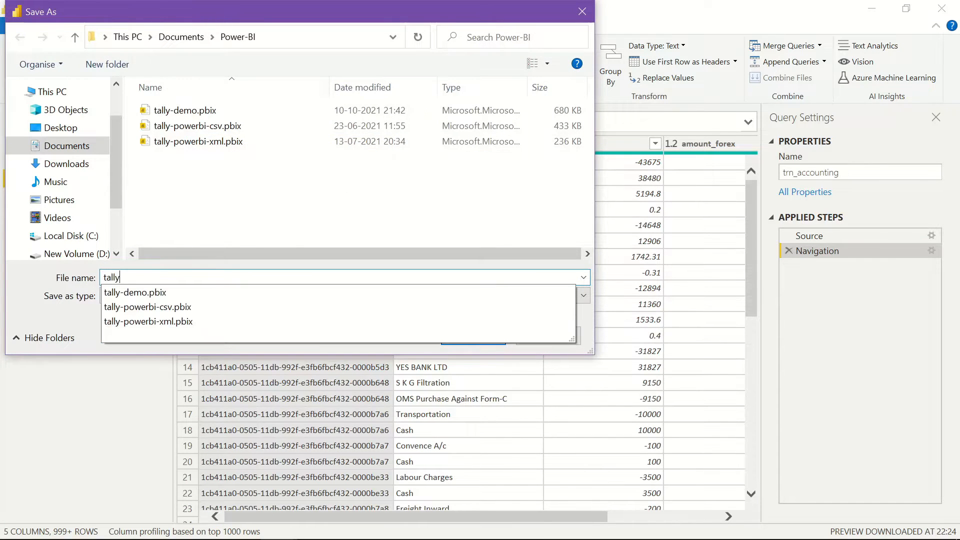
{"action": "type", "text": "_demo"}
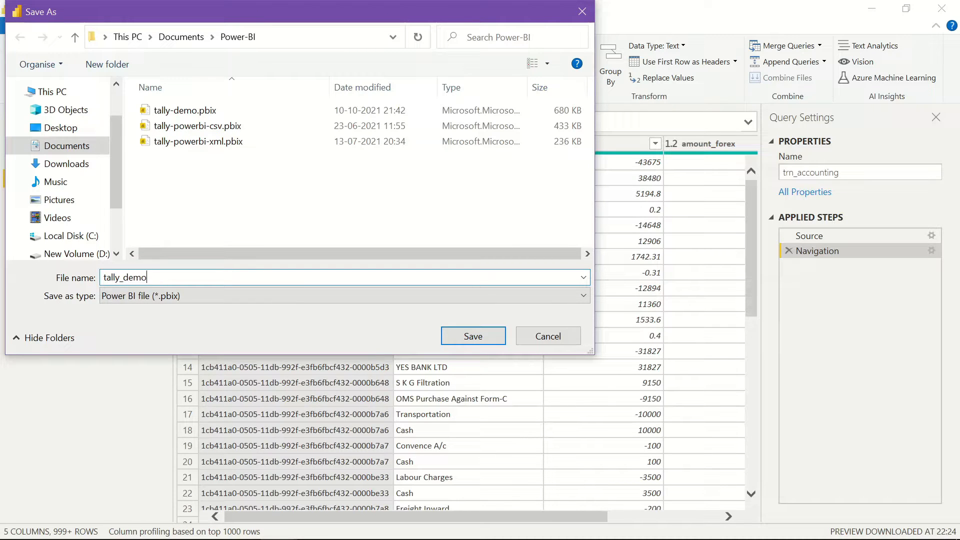
{"action": "key", "text": "BackSpace"}
{"action": "key", "text": "BackSpace"}
{"action": "type", "text": "sql_demo"}
{"action": "key", "text": "Return"}
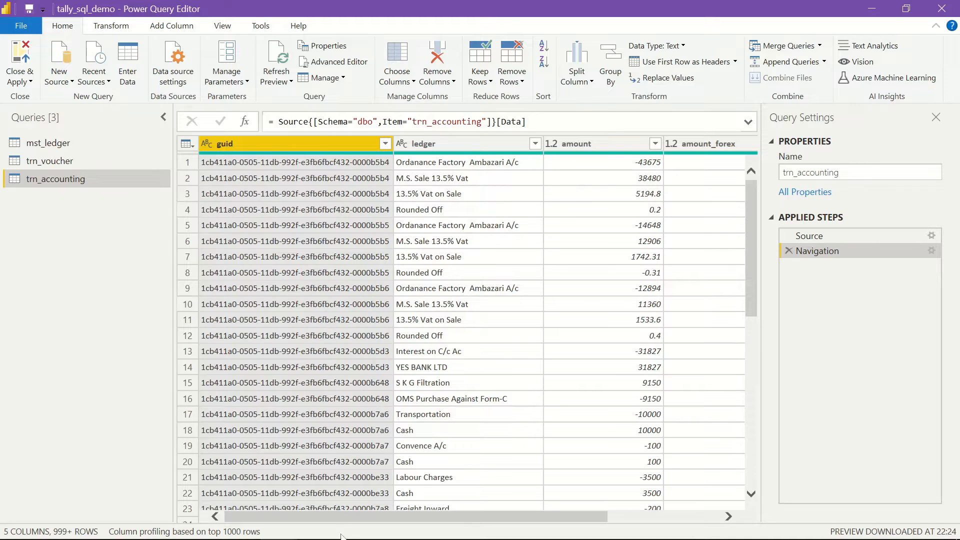
- Delete amount_forex and currency from trn_accounting, leaving guid, ledger and amount
{"action": "left_click_drag", "start_coordinate": [390, 523], "coordinate": [449, 536]}
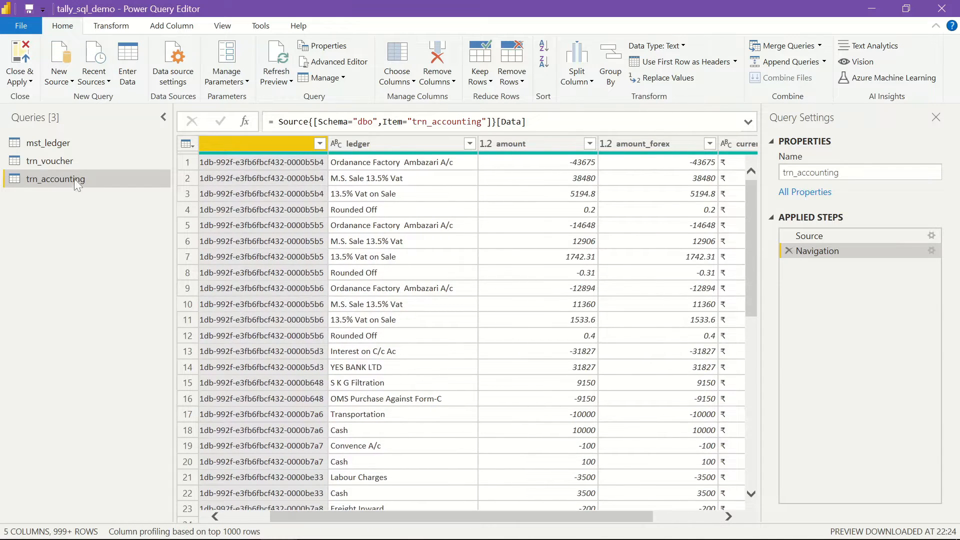
{"action": "left_click", "coordinate": [73, 160]}
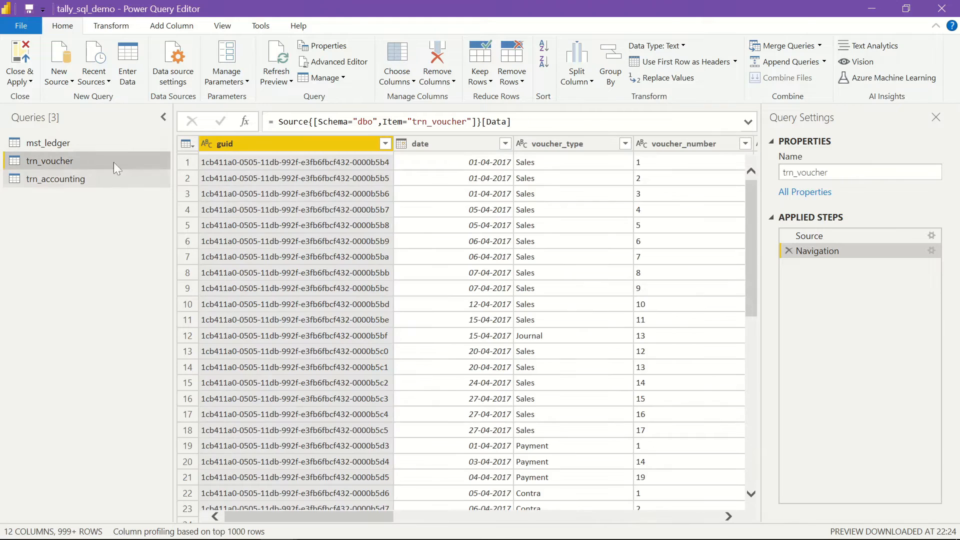
{"action": "left_click", "coordinate": [67, 179]}
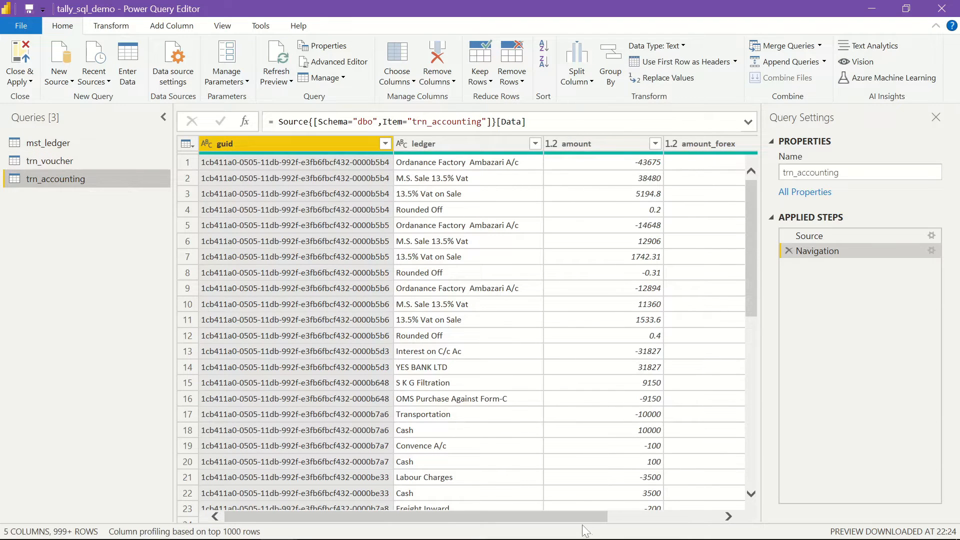
{"action": "left_click_drag", "start_coordinate": [583, 516], "coordinate": [691, 517]}
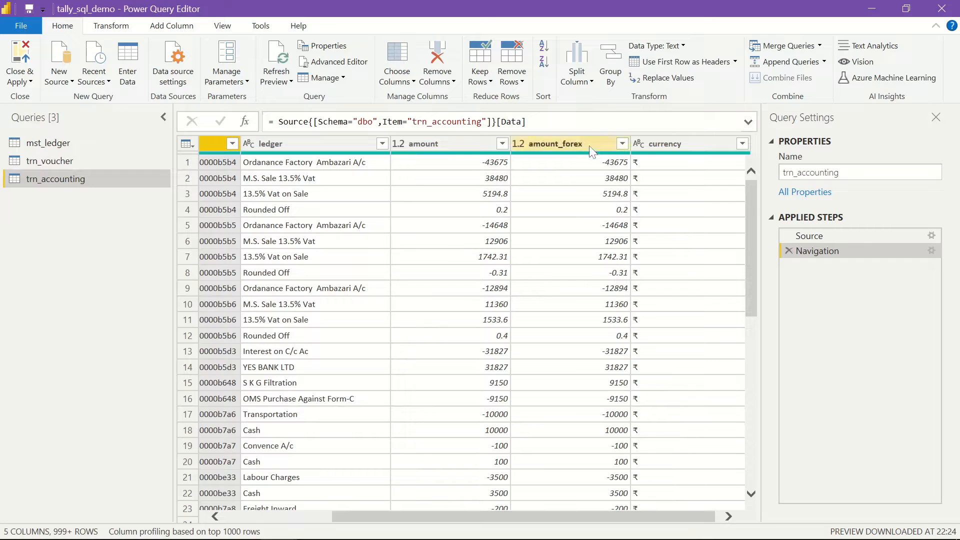
{"action": "left_click", "coordinate": [583, 145]}
{"action": "key", "text": "shift+Right"}
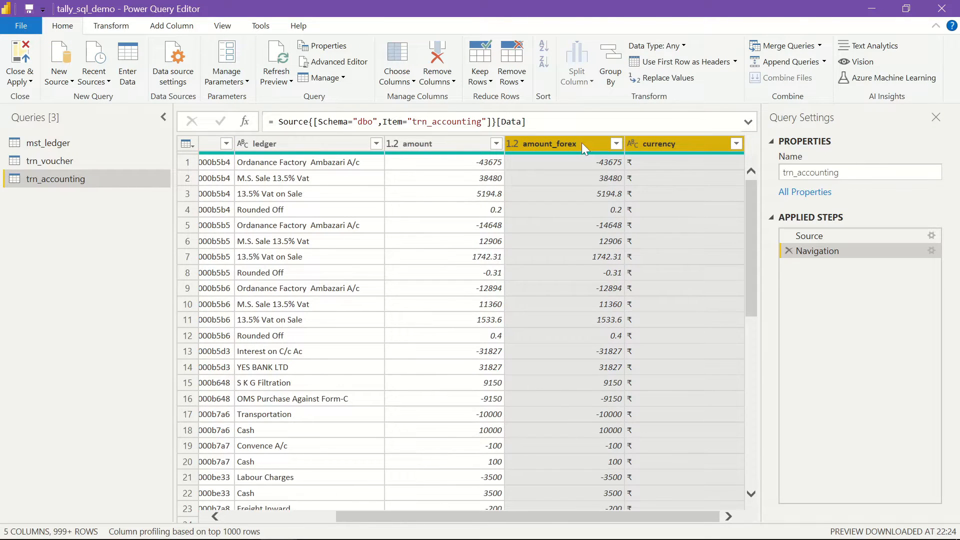
{"action": "key", "text": "Delete"}
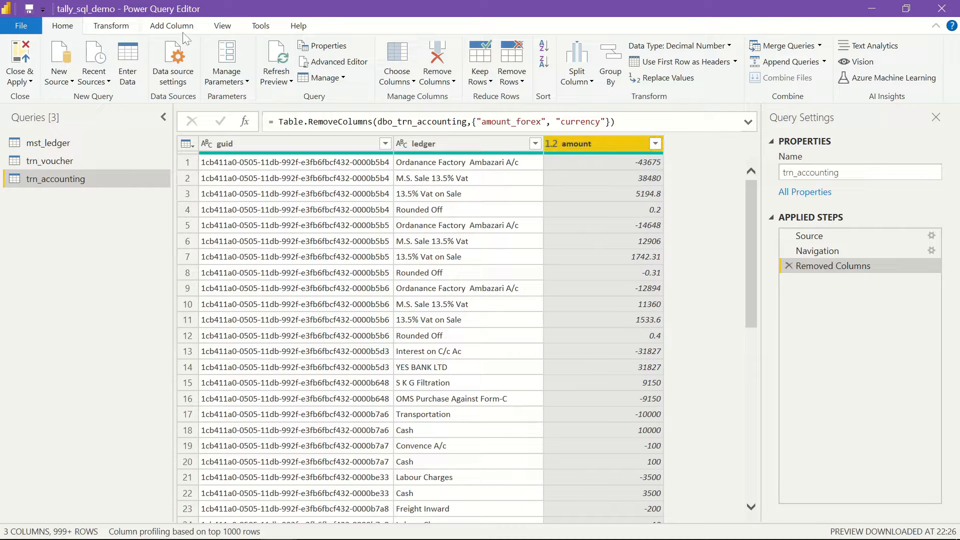
- Merge trn_voucher into trn_accounting, matching guid to guid with an Inner join
{"action": "left_click", "coordinate": [799, 51]}
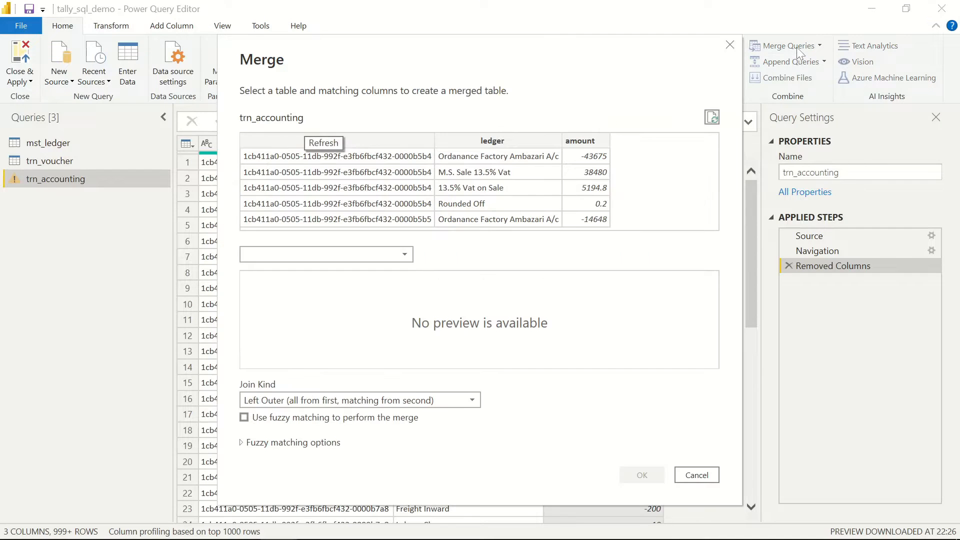
{"action": "left_click", "coordinate": [363, 256]}
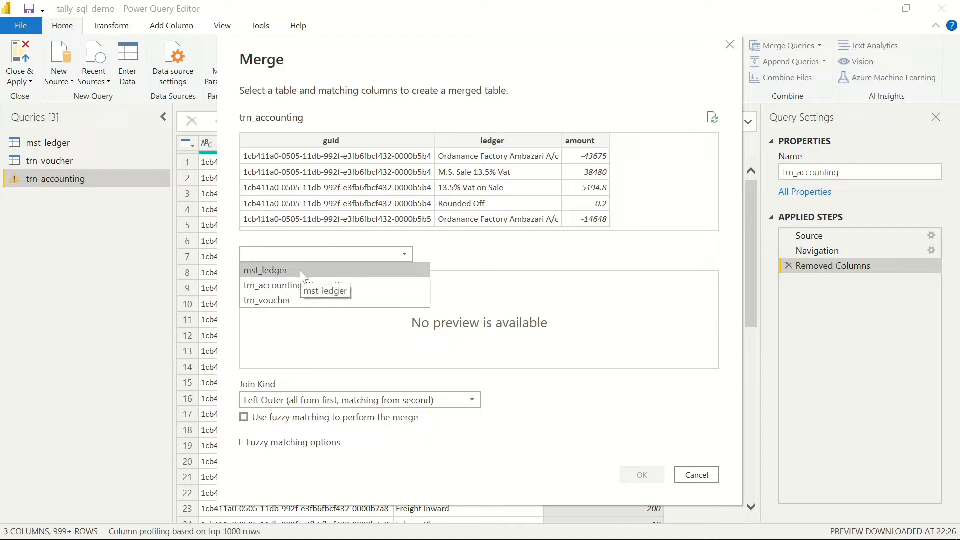
{"action": "left_click", "coordinate": [299, 301]}
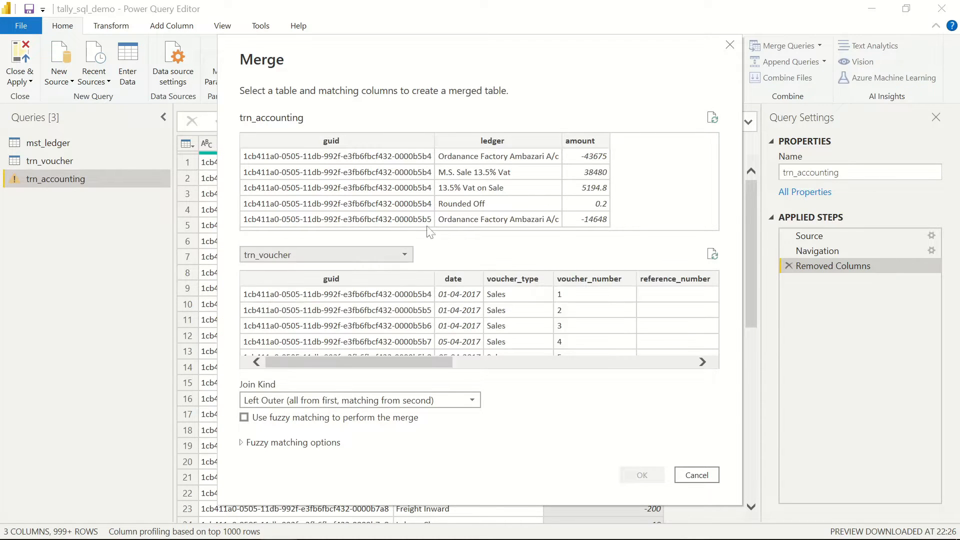
{"action": "left_click", "coordinate": [347, 140]}
{"action": "left_click", "coordinate": [343, 279]}
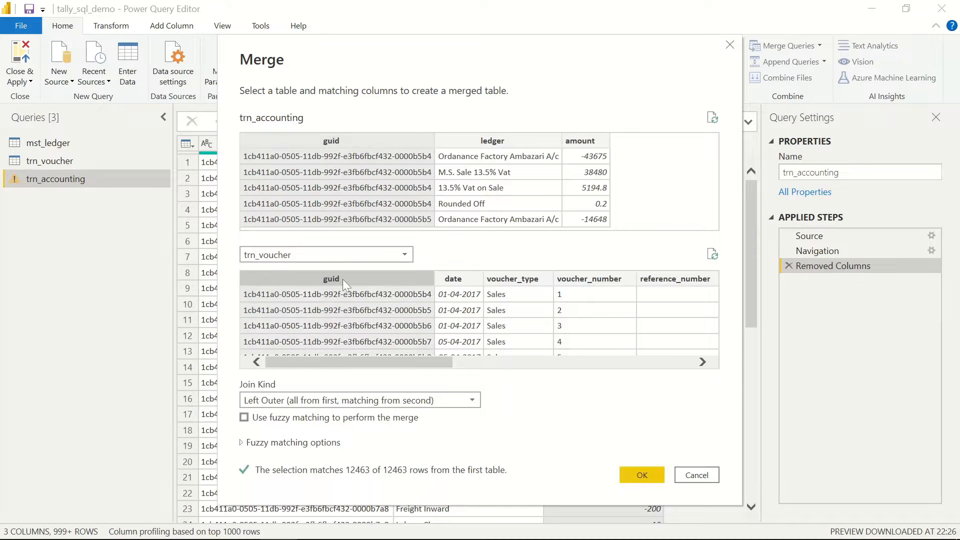
{"action": "left_click", "coordinate": [385, 395]}
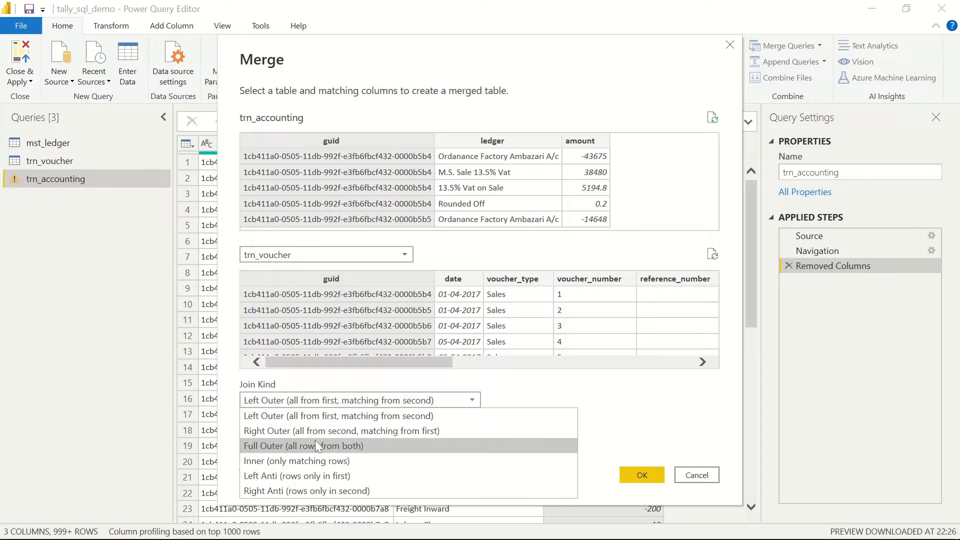
{"action": "left_click", "coordinate": [283, 460]}
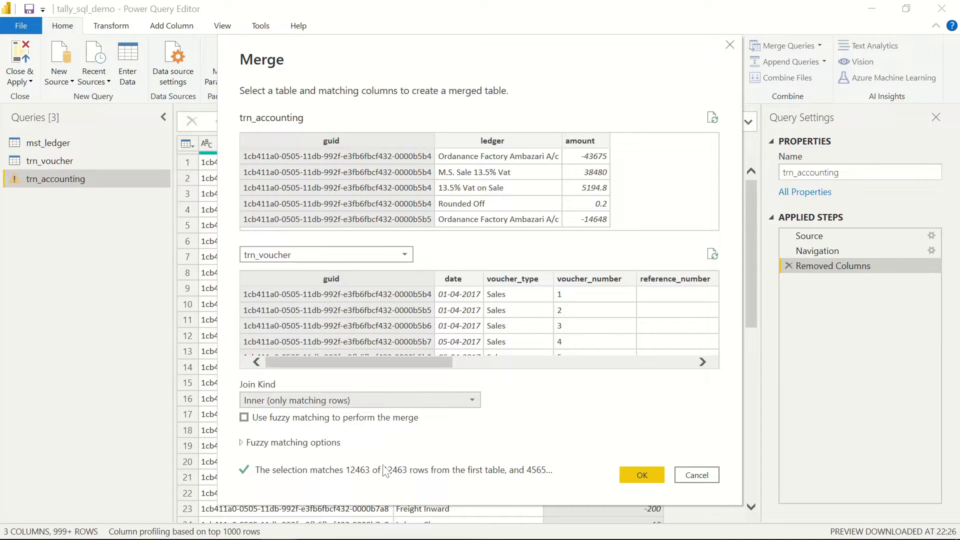
{"action": "left_click", "coordinate": [650, 475]}
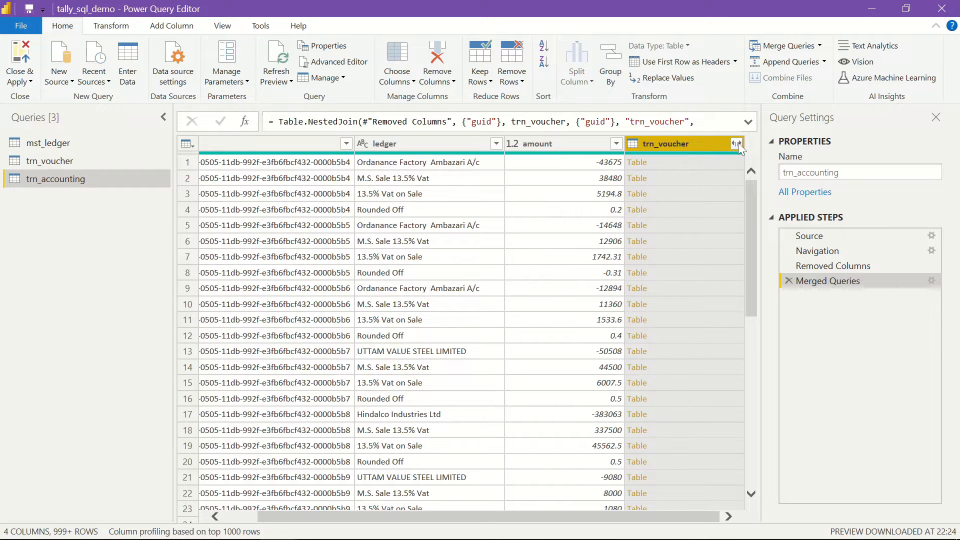
- Expand trn_voucher without prefixes into date, voucher_type, voucher_number, party_name and is_accounting_voucher
{"action": "left_click", "coordinate": [737, 143]}
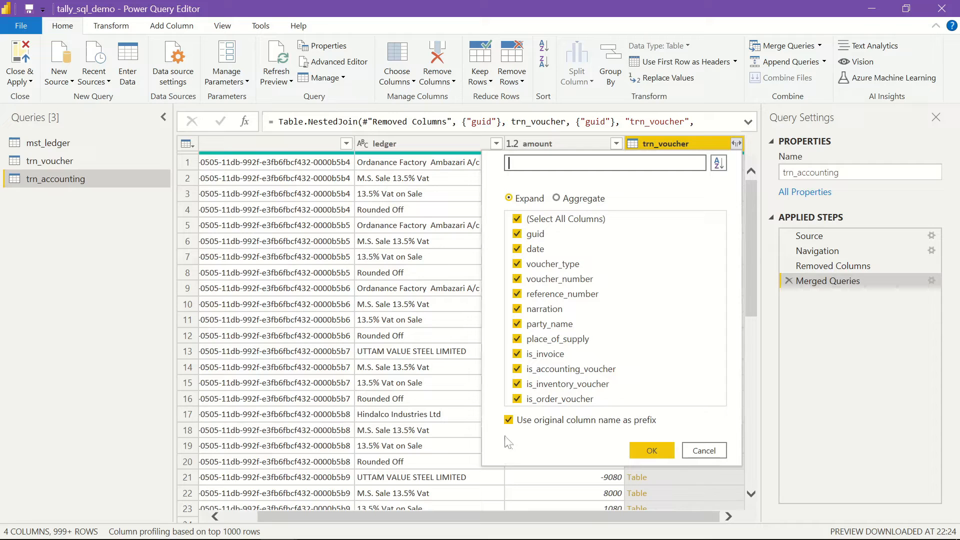
{"action": "left_click", "coordinate": [510, 421]}
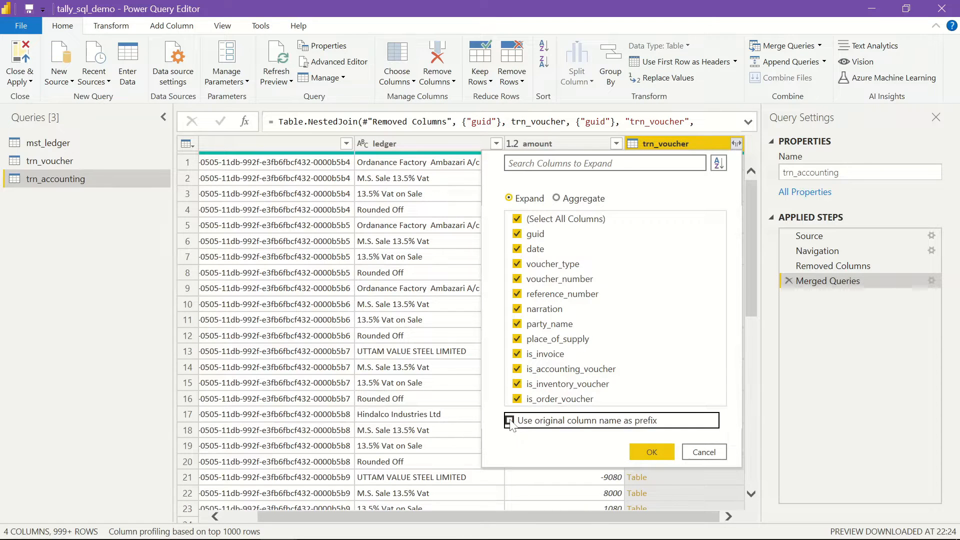
{"action": "left_click", "coordinate": [518, 221]}
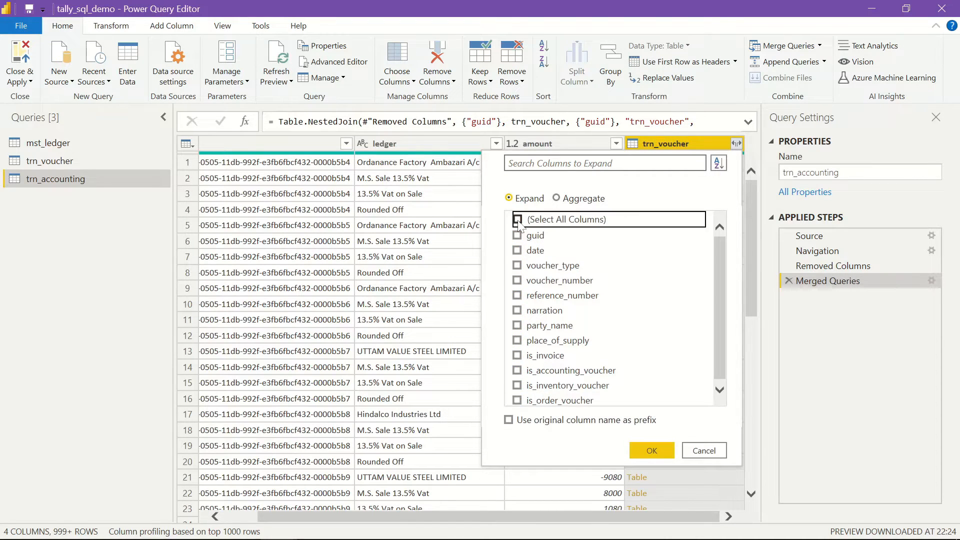
{"action": "left_click", "coordinate": [517, 250]}
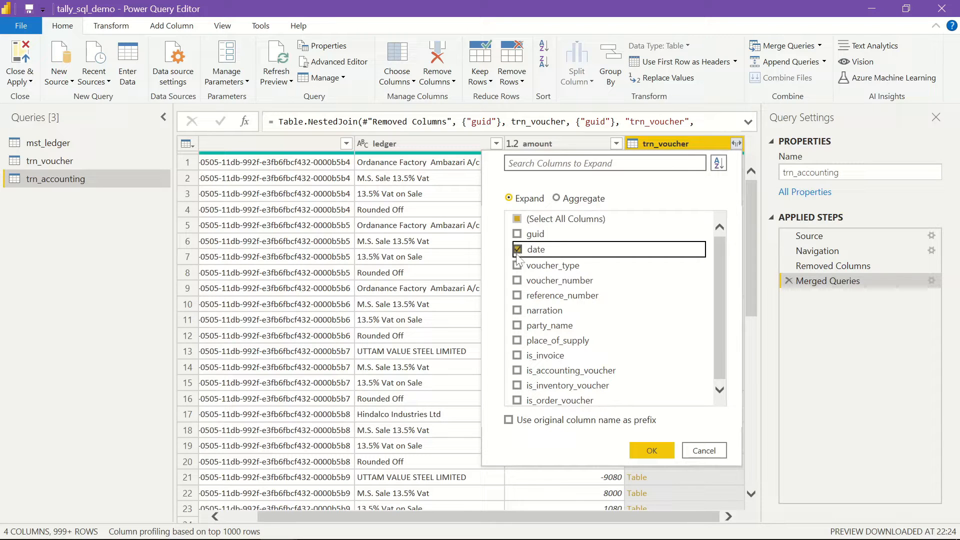
{"action": "left_click", "coordinate": [517, 265]}
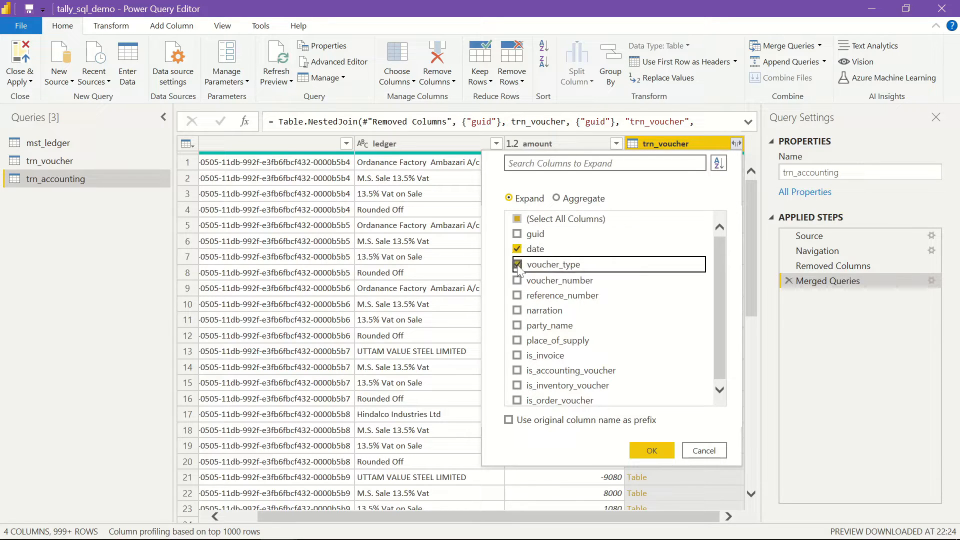
{"action": "left_click", "coordinate": [517, 280]}
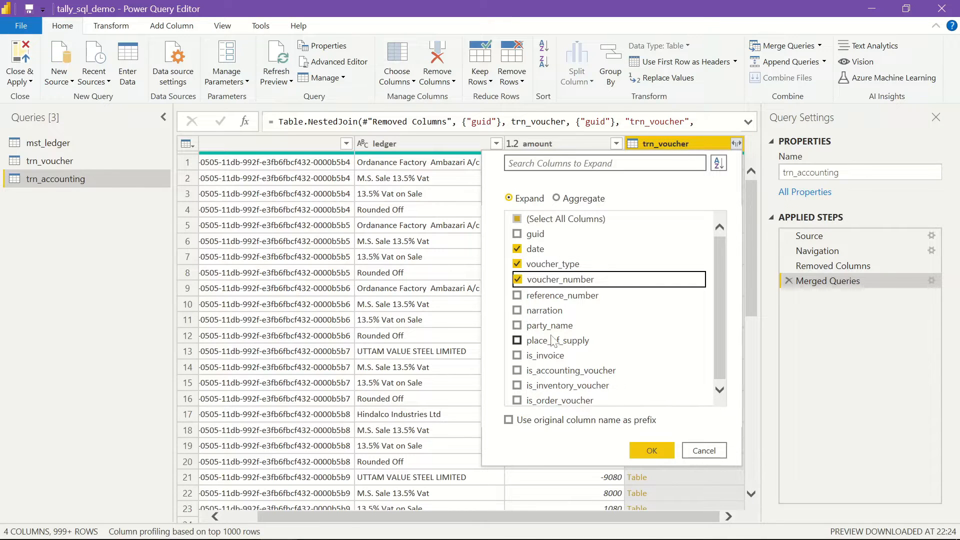
{"action": "left_click", "coordinate": [517, 325]}
{"action": "left_click", "coordinate": [719, 338]}
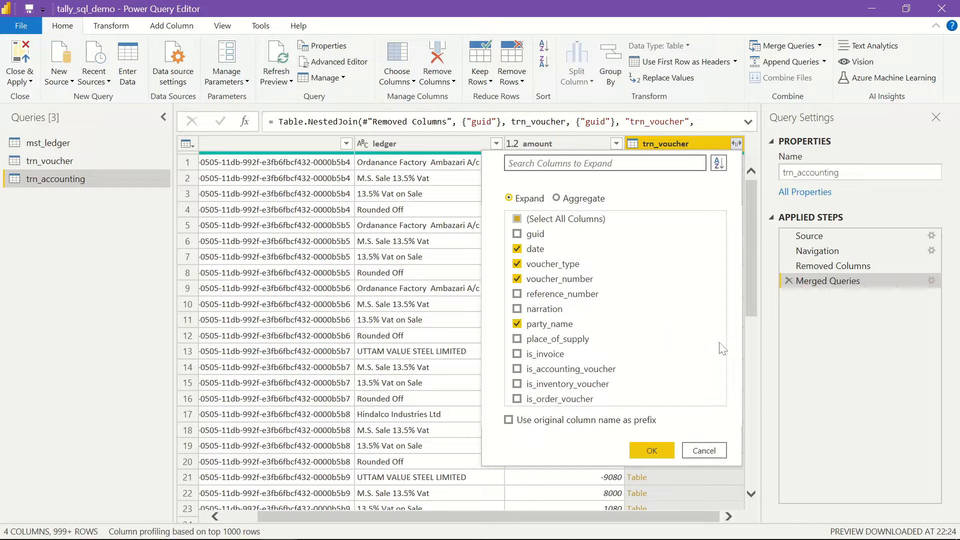
{"action": "left_click", "coordinate": [518, 370]}
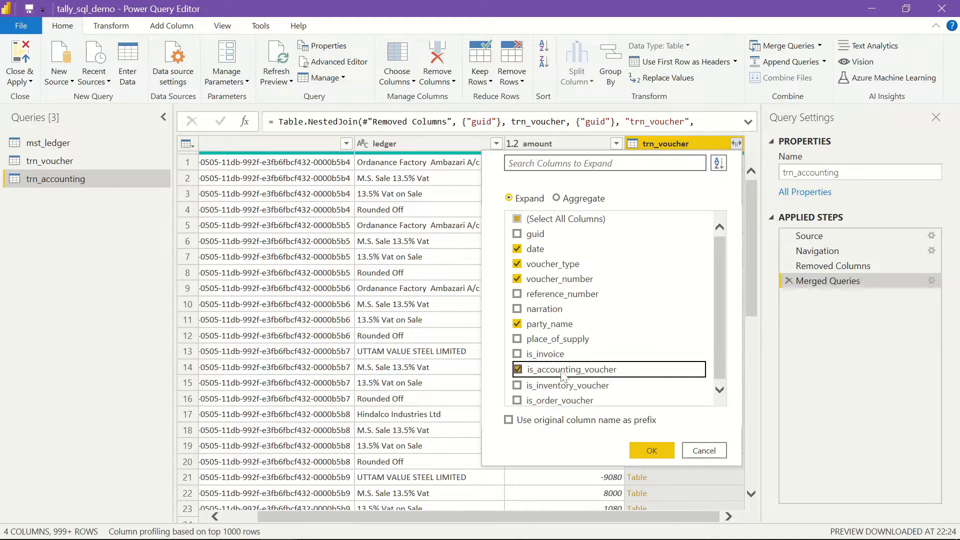
{"action": "left_click", "coordinate": [652, 451]}
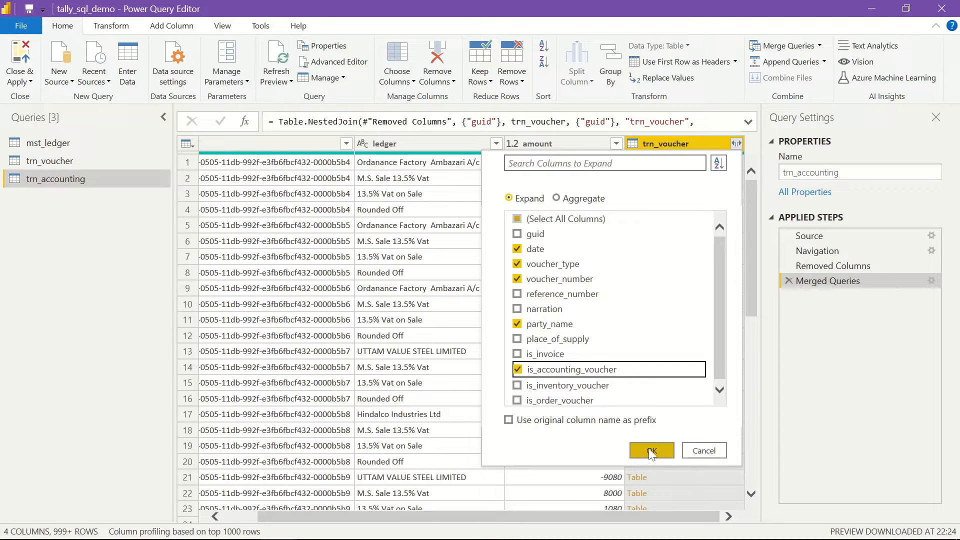
{"action": "left_click", "coordinate": [651, 451]}
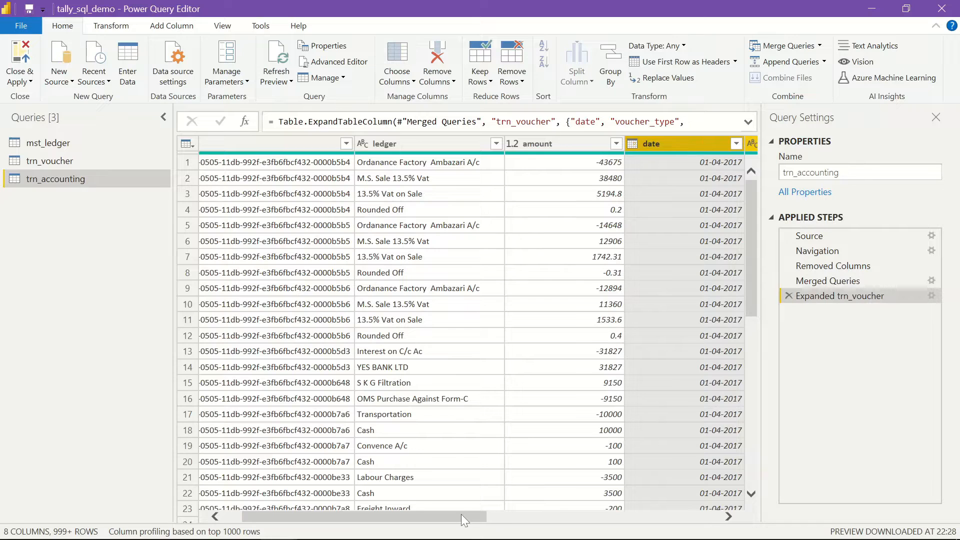
- Filter trn_accounting's is_accounting_voucher column to keep rows with value 1
{"action": "left_click_drag", "start_coordinate": [461, 514], "coordinate": [697, 515]}
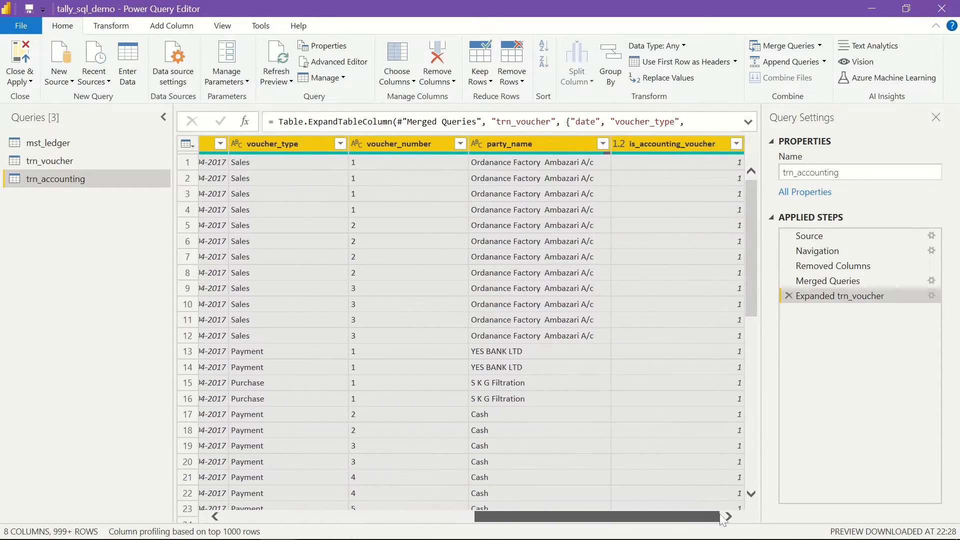
{"action": "left_click", "coordinate": [692, 162]}
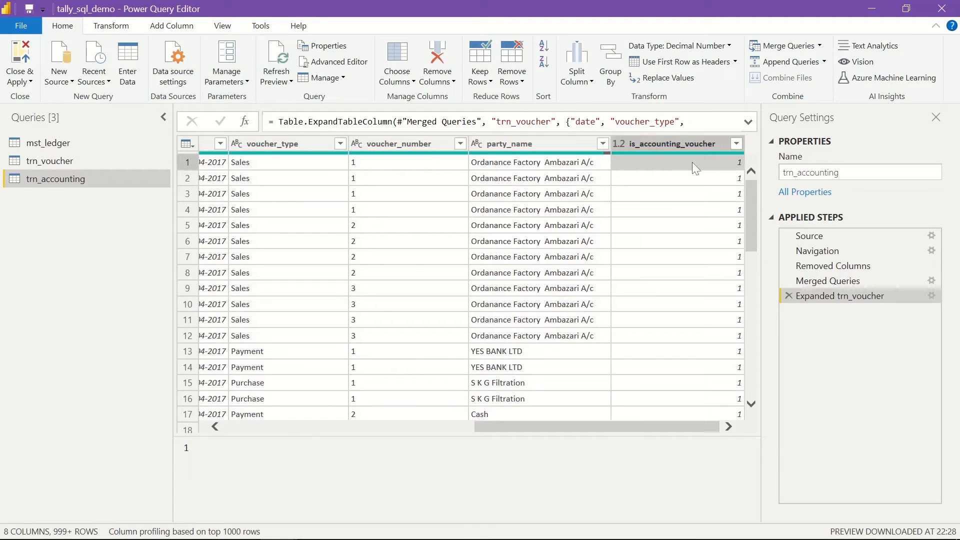
{"action": "left_click", "coordinate": [736, 146]}
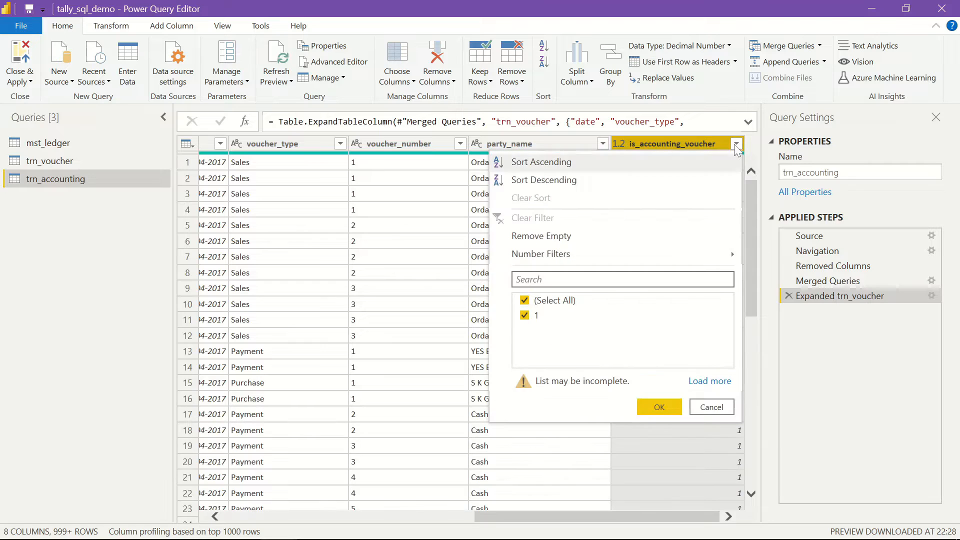
{"action": "left_click", "coordinate": [708, 382]}
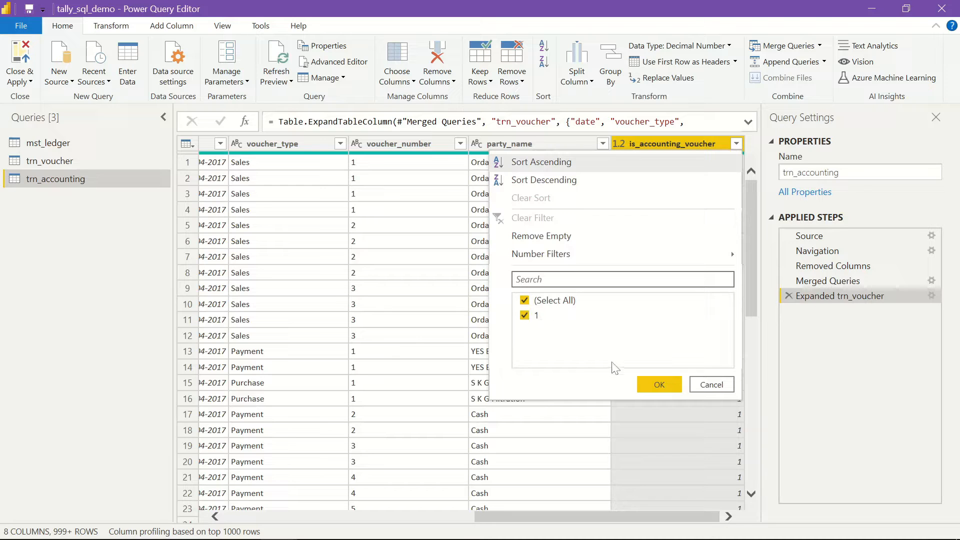
{"action": "left_click", "coordinate": [659, 385]}
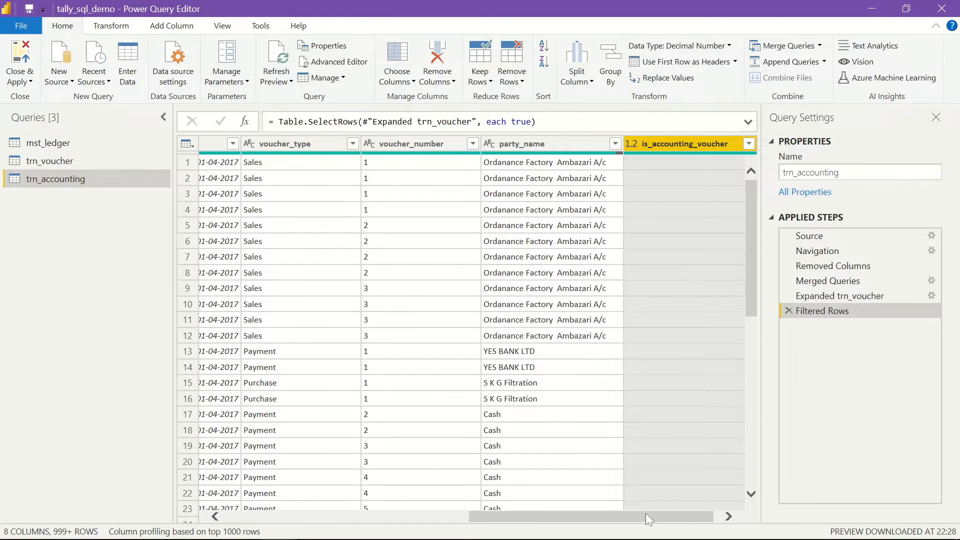
{"action": "left_click_drag", "start_coordinate": [646, 513], "coordinate": [400, 515]}
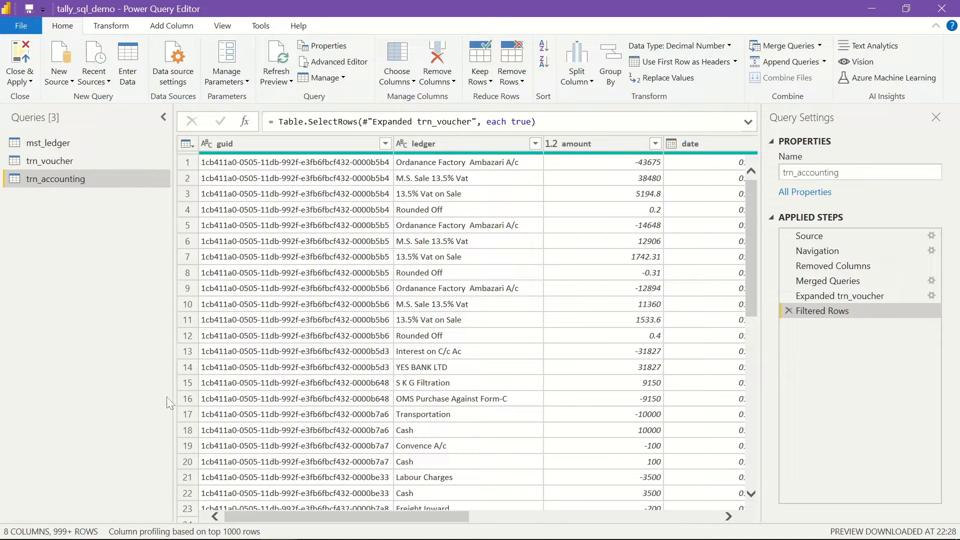
{"action": "right_click", "coordinate": [67, 185]}
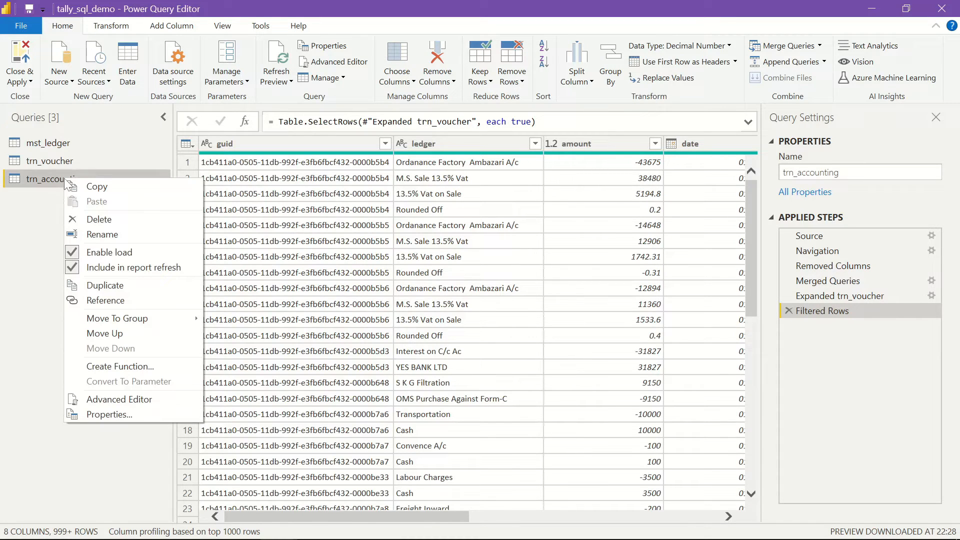
{"action": "left_click", "coordinate": [115, 298]}
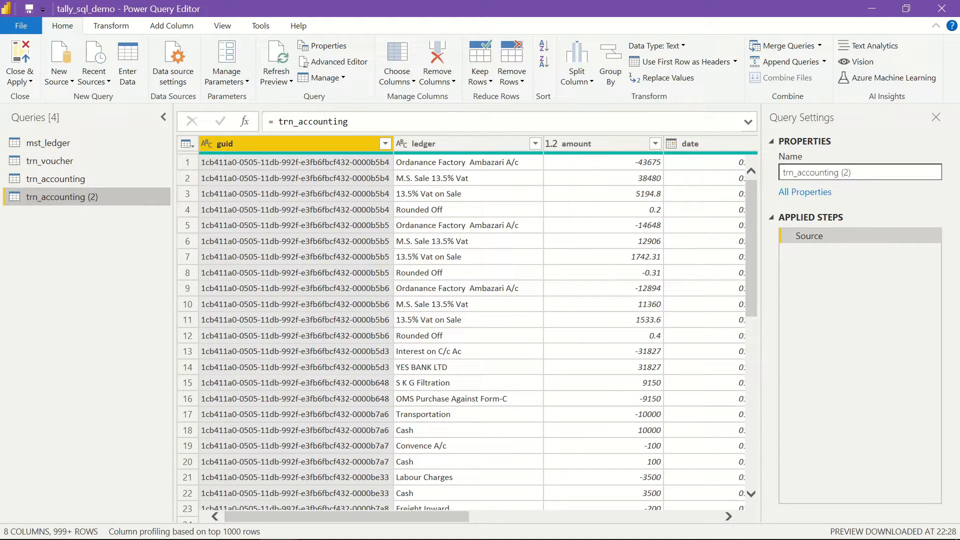
{"action": "left_click_drag", "start_coordinate": [853, 172], "coordinate": [757, 167]}
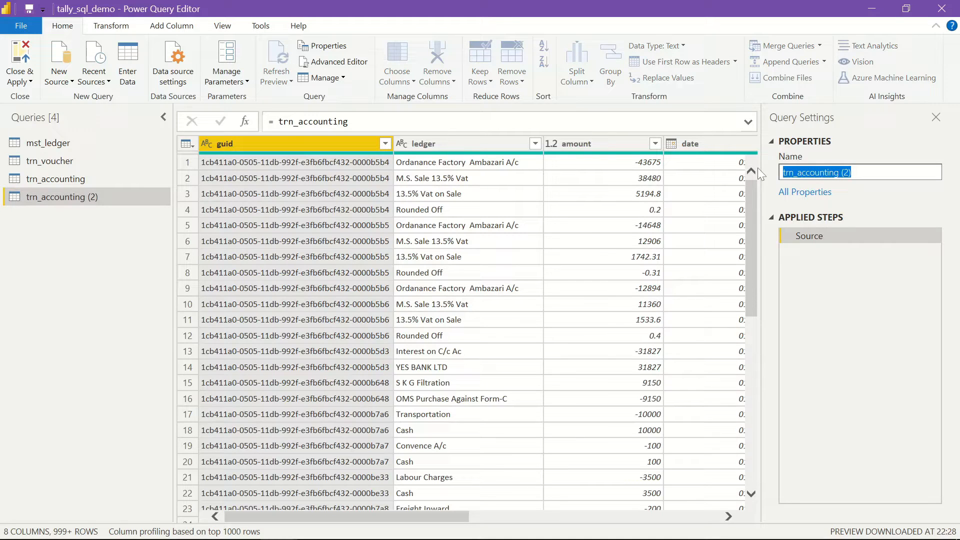
{"action": "type", "text": "ledger"}
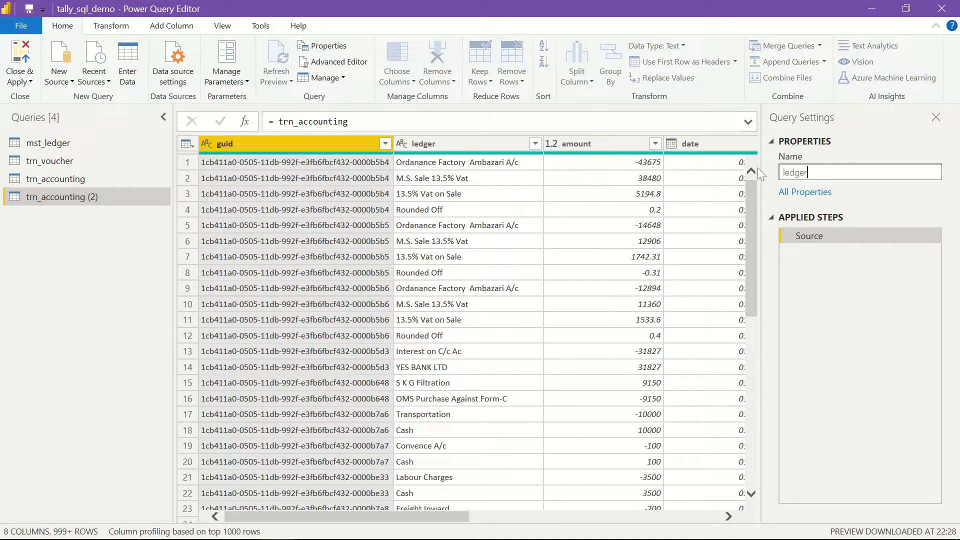
{"action": "type", "text": "_cash"}
{"action": "key", "text": "Return"}
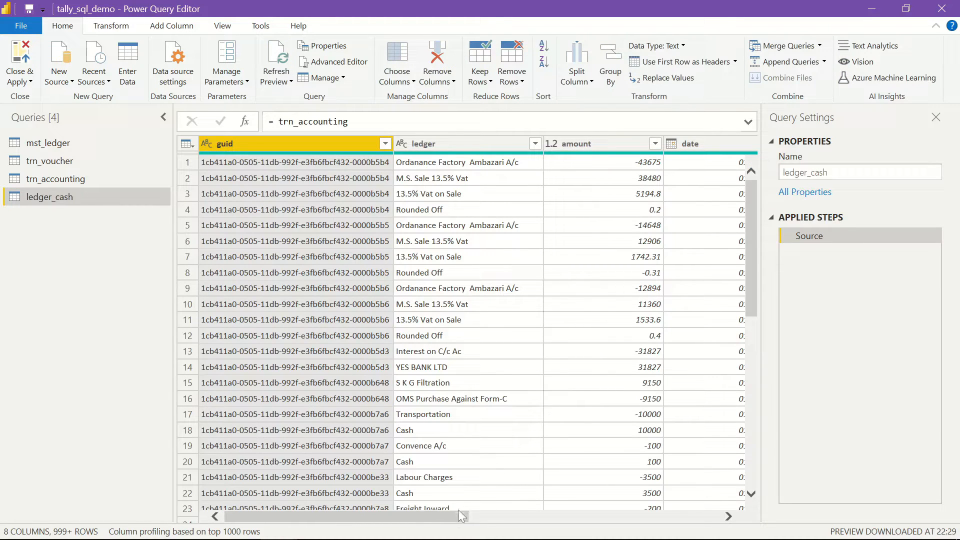
{"action": "mouse_move", "coordinate": [457, 514]}
{"action": "left_mouse_down"}
{"action": "mouse_move", "coordinate": [470, 515]}
{"action": "mouse_move", "coordinate": [449, 514]}
{"action": "left_mouse_up"}
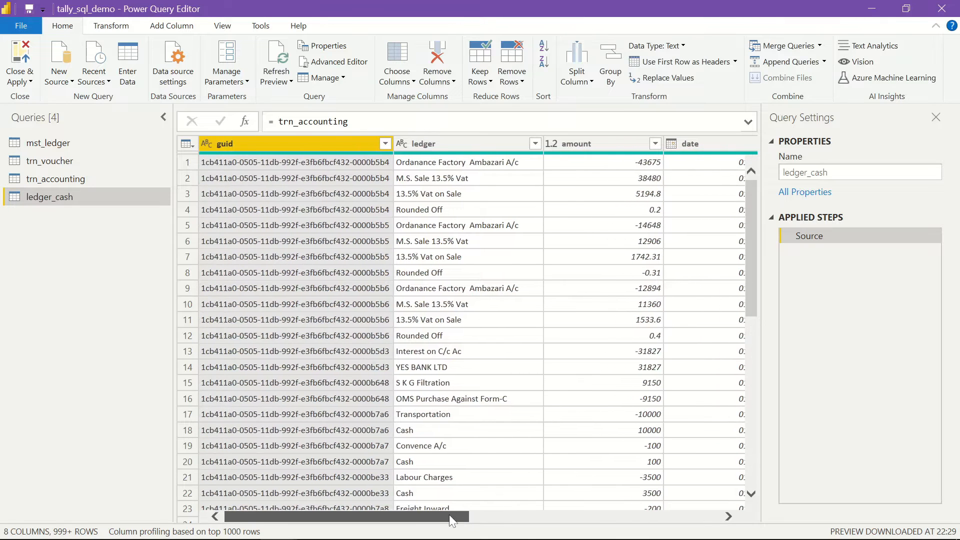
- Add a text filter on the ledger column keeping only rows that equal 'Cash'
{"action": "left_click", "coordinate": [535, 144]}
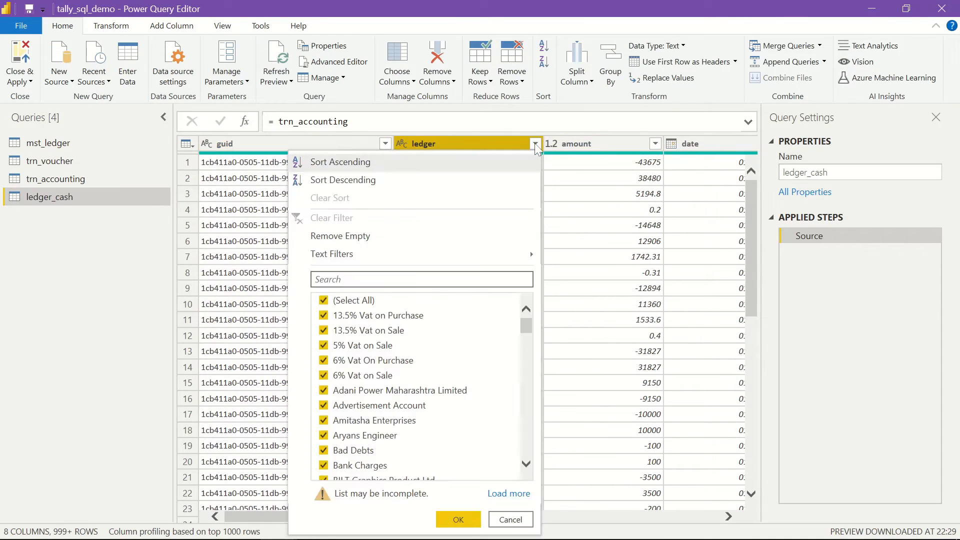
{"action": "mouse_move", "coordinate": [492, 254]}
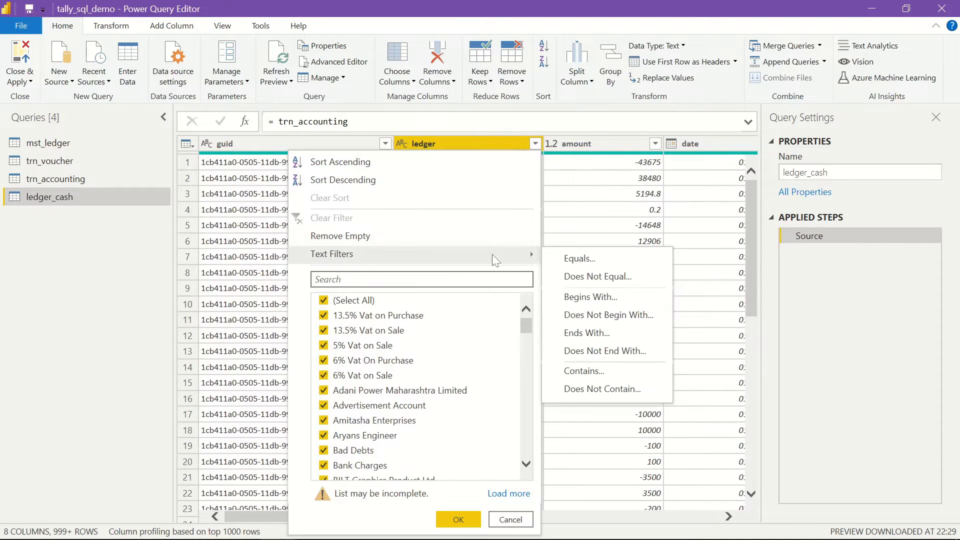
{"action": "left_click", "coordinate": [599, 370]}
{"action": "left_click", "coordinate": [441, 272]}
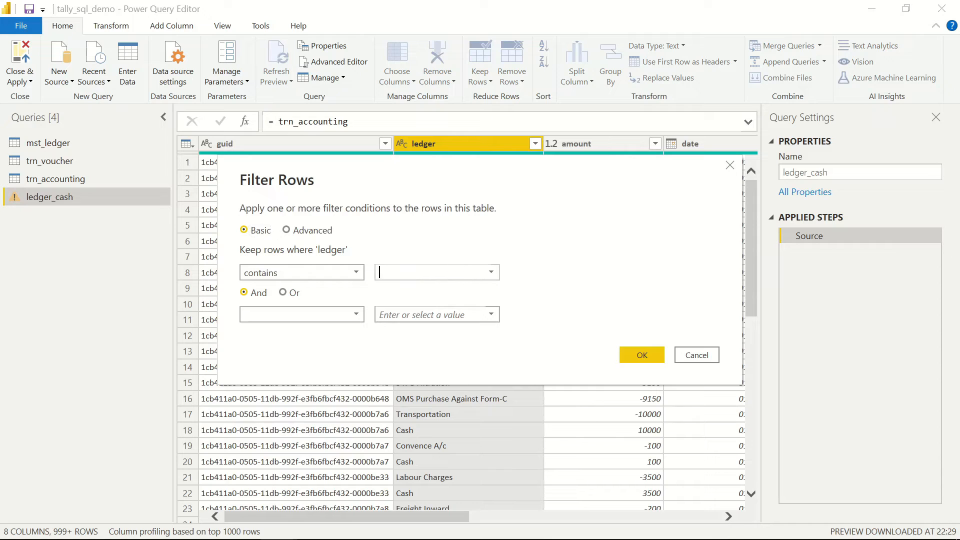
{"action": "type", "text": "Cash"}
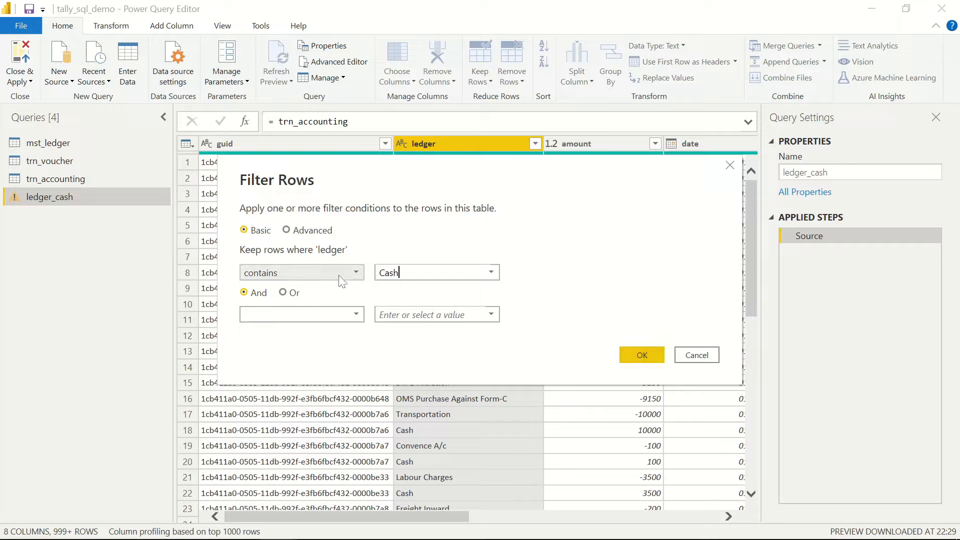
{"action": "left_click", "coordinate": [354, 274]}
{"action": "left_click", "coordinate": [288, 289]}
{"action": "left_click", "coordinate": [638, 356]}
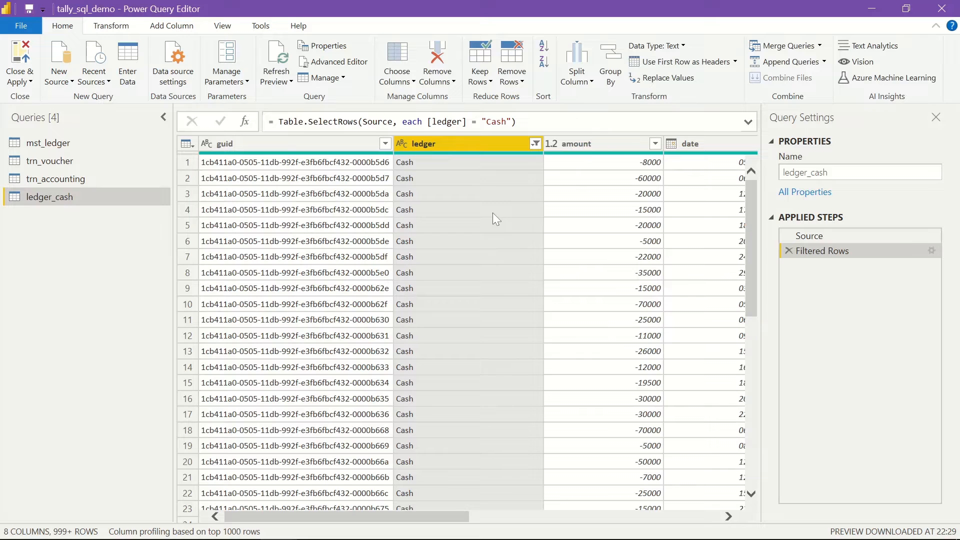
{"action": "scroll", "coordinate": [508, 217], "scroll_direction": "down", "scroll_amount": 3}
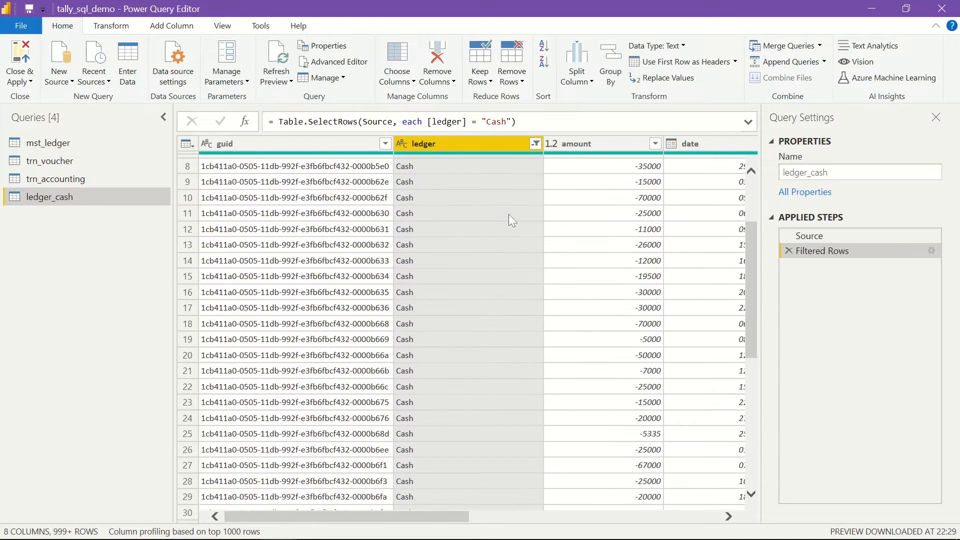
{"action": "scroll", "coordinate": [508, 217], "scroll_direction": "up", "scroll_amount": 3}
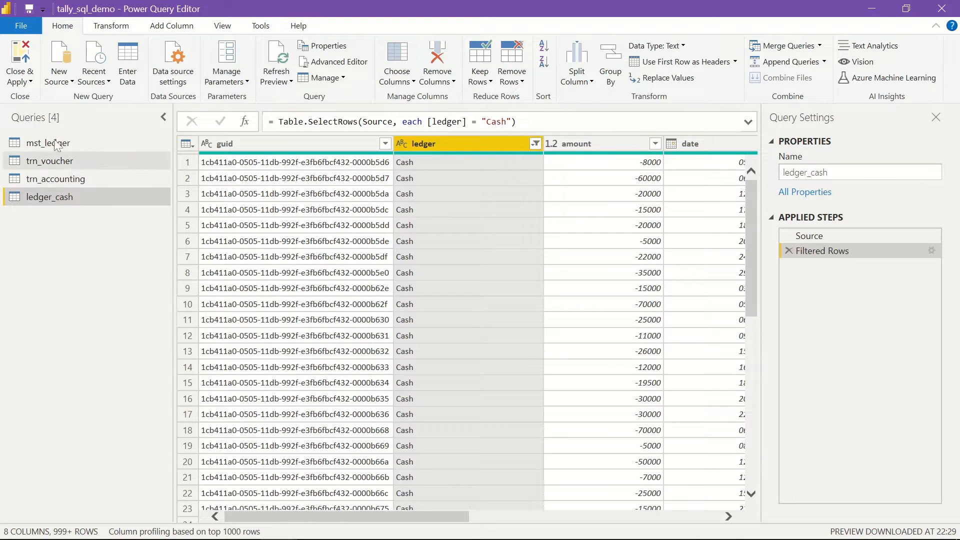
- Close & Apply the queries, save, and view ledger_cash's 2,181 Cash rows in Data view
{"action": "left_click", "coordinate": [21, 82]}
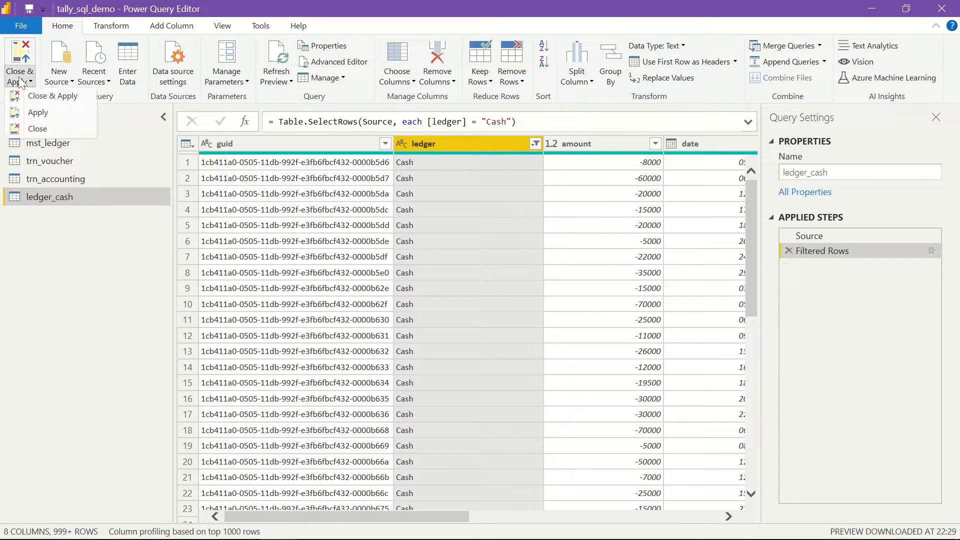
{"action": "left_click", "coordinate": [63, 98]}
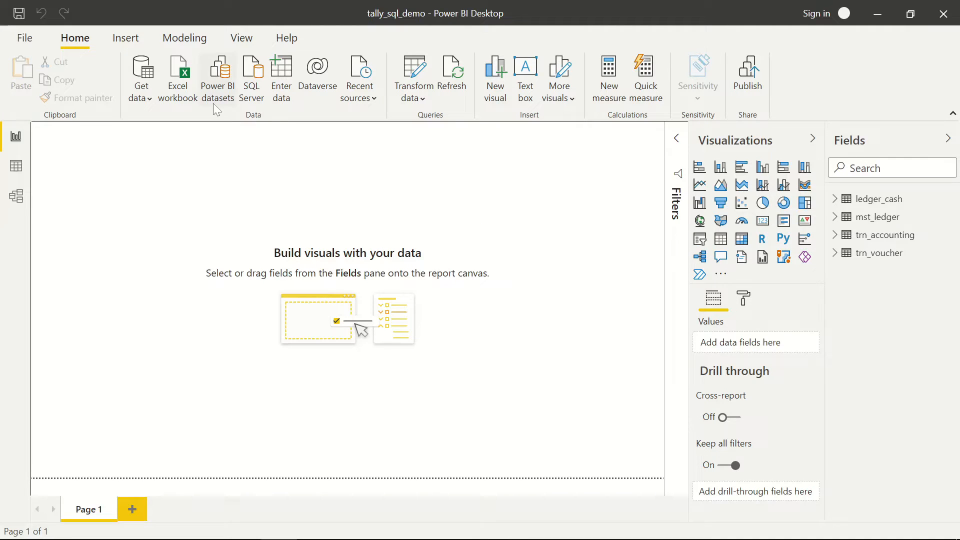
{"action": "left_click", "coordinate": [16, 168]}
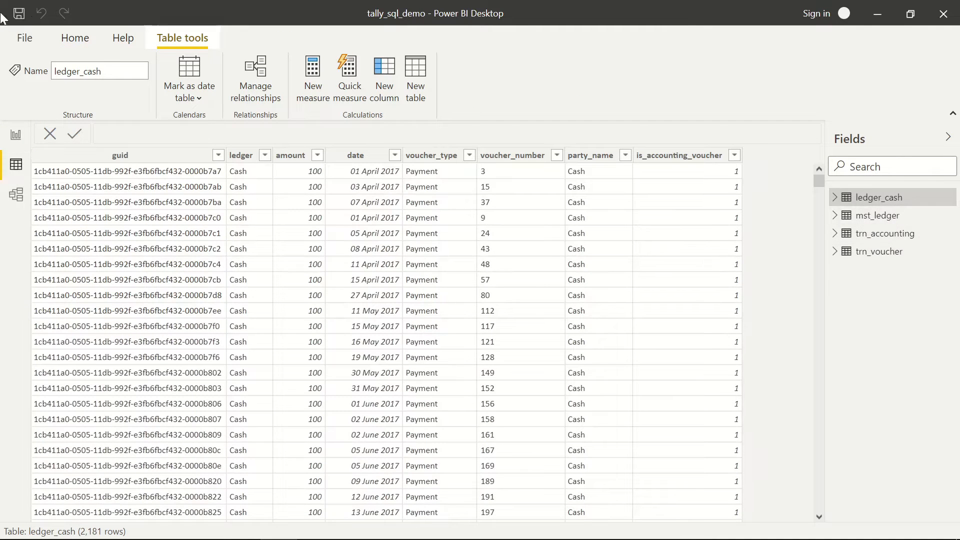
{"action": "left_click", "coordinate": [19, 15]}
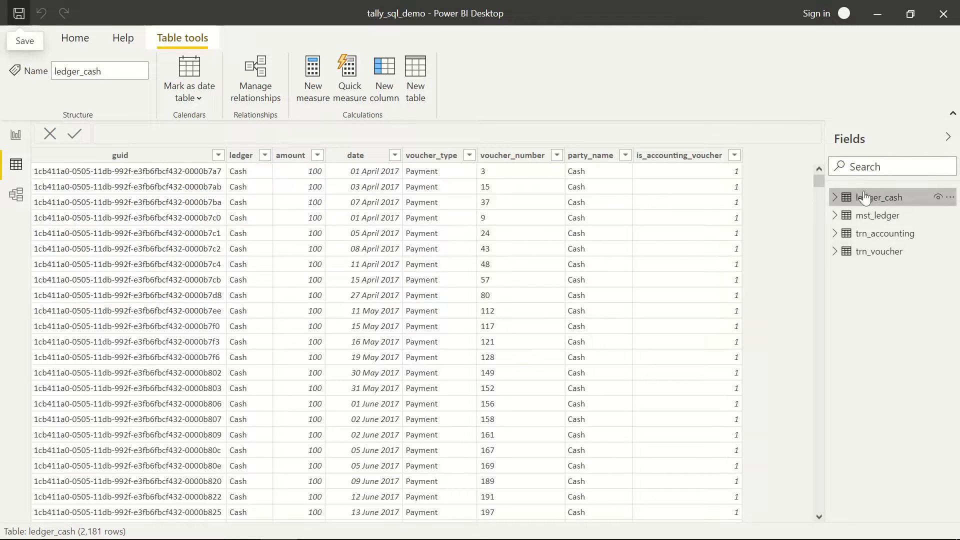
{"action": "scroll", "coordinate": [599, 249], "scroll_direction": "down", "scroll_amount": 20}
{"action": "scroll", "coordinate": [601, 250], "scroll_direction": "up", "scroll_amount": 20}
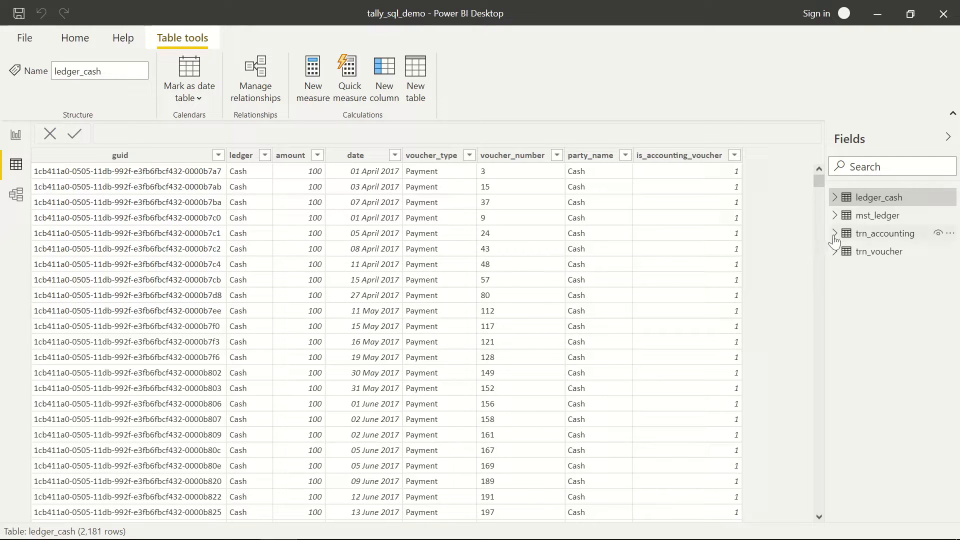
- Create a new measure in the trn_accounting table
{"action": "mouse_move", "coordinate": [836, 240]}
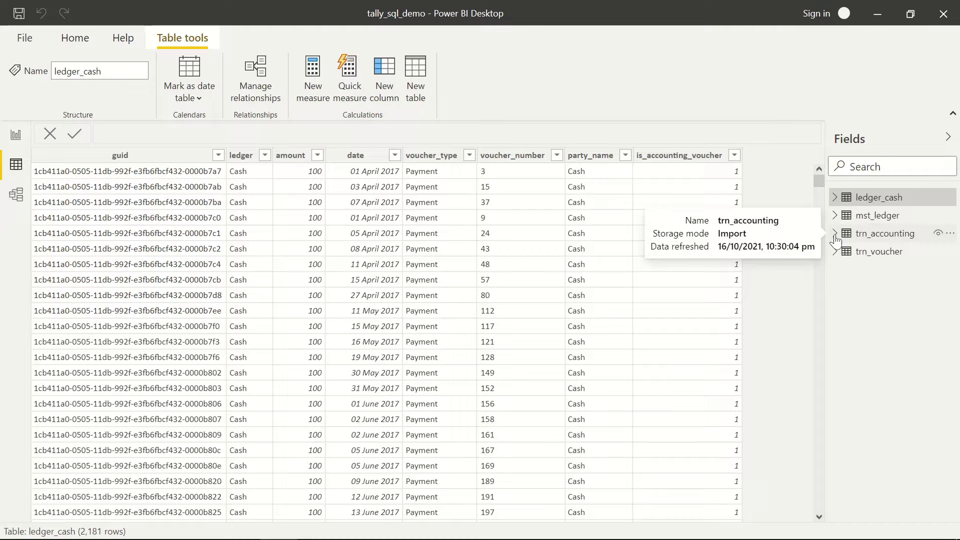
{"action": "left_click", "coordinate": [835, 235]}
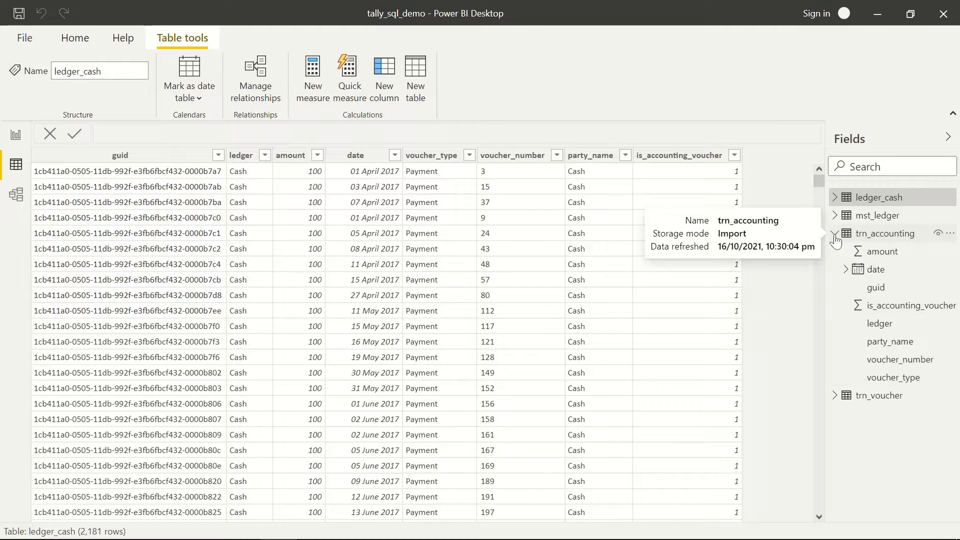
{"action": "left_click", "coordinate": [952, 236]}
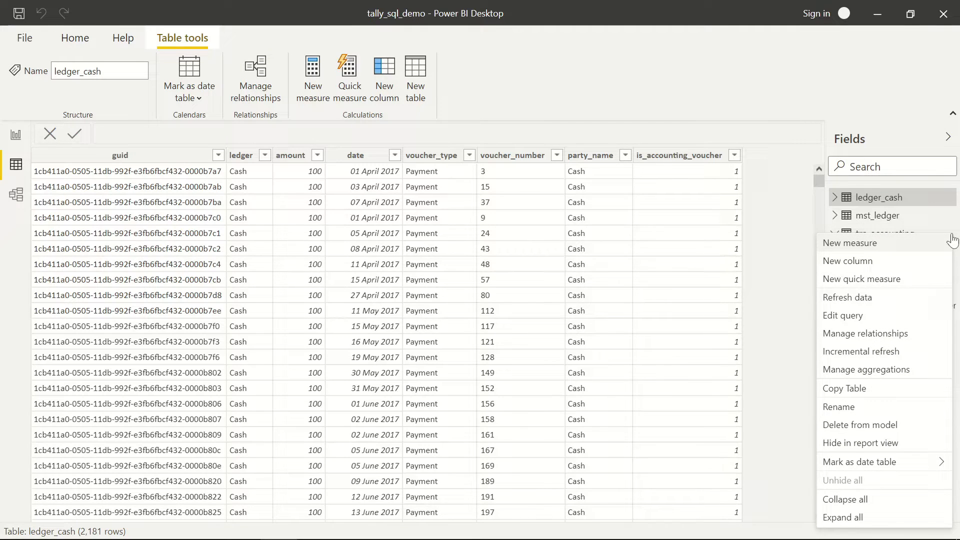
{"action": "left_click", "coordinate": [866, 244]}
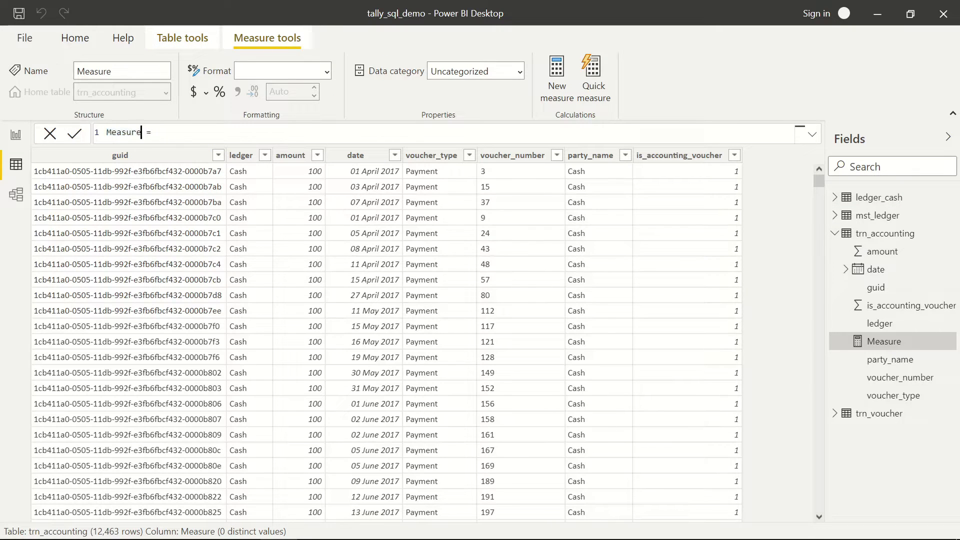
- Define the measure as Last Voucher Date = MAX(trn_accounting[date])
{"action": "key", "text": "ctrl+shift+Left"}
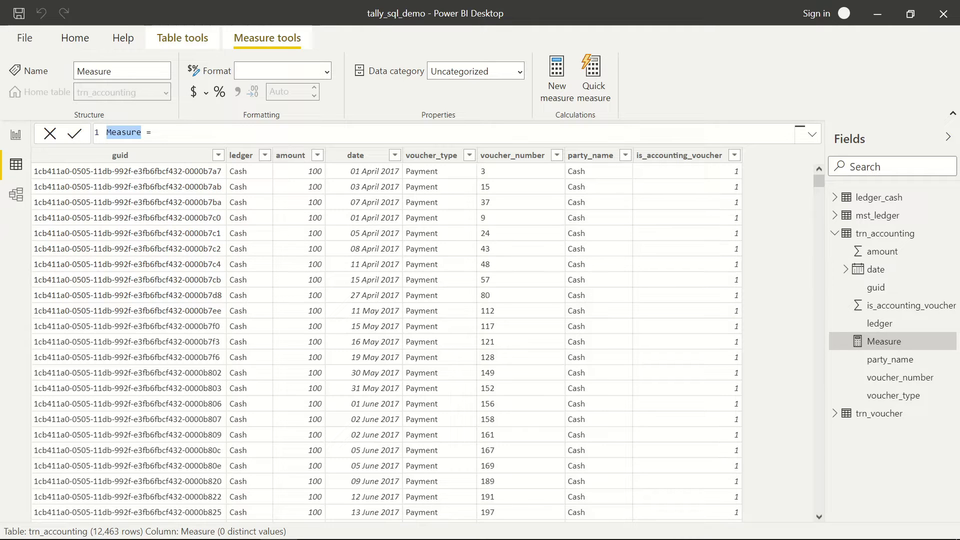
{"action": "type", "text": "Last Voucher Date"}
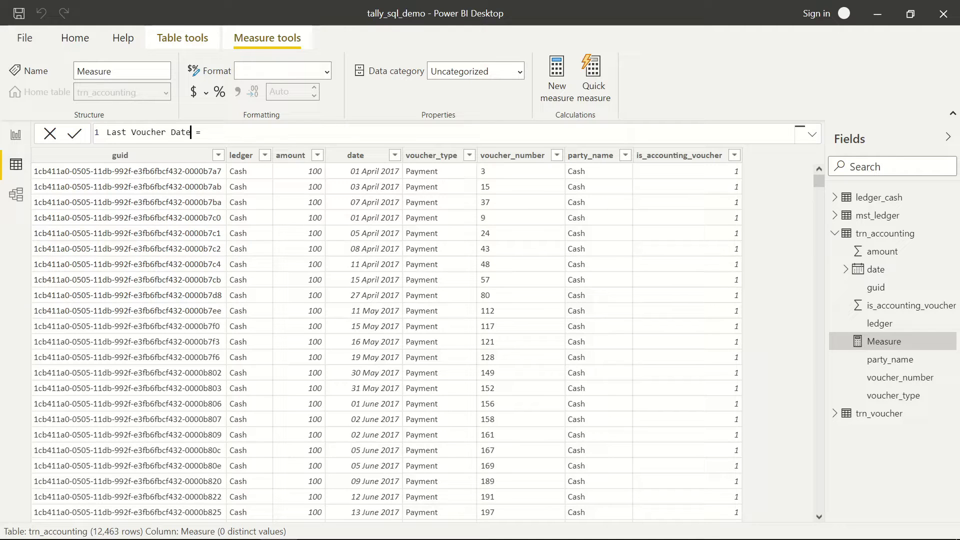
{"action": "key", "text": "End"}
{"action": "type", "text": "MAX("}
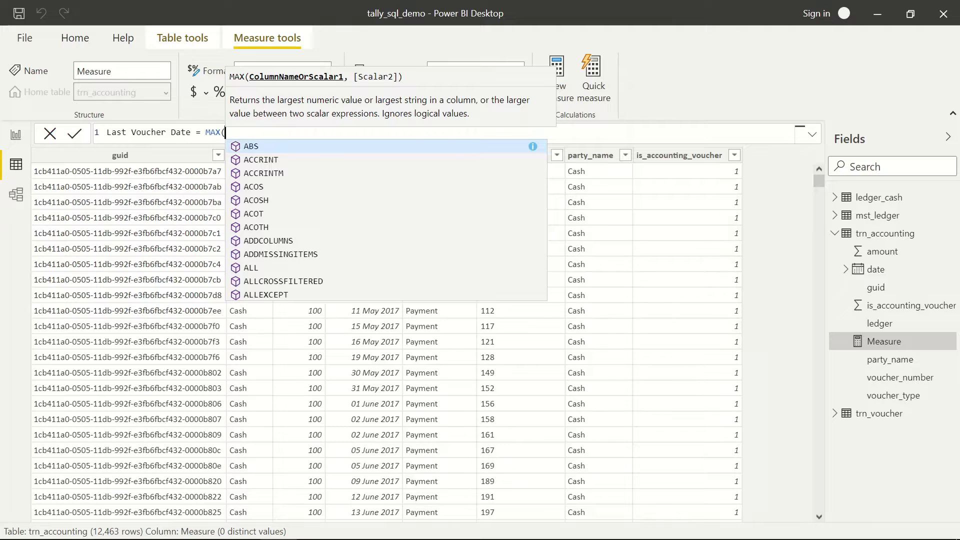
{"action": "type", "text": "trn_"}
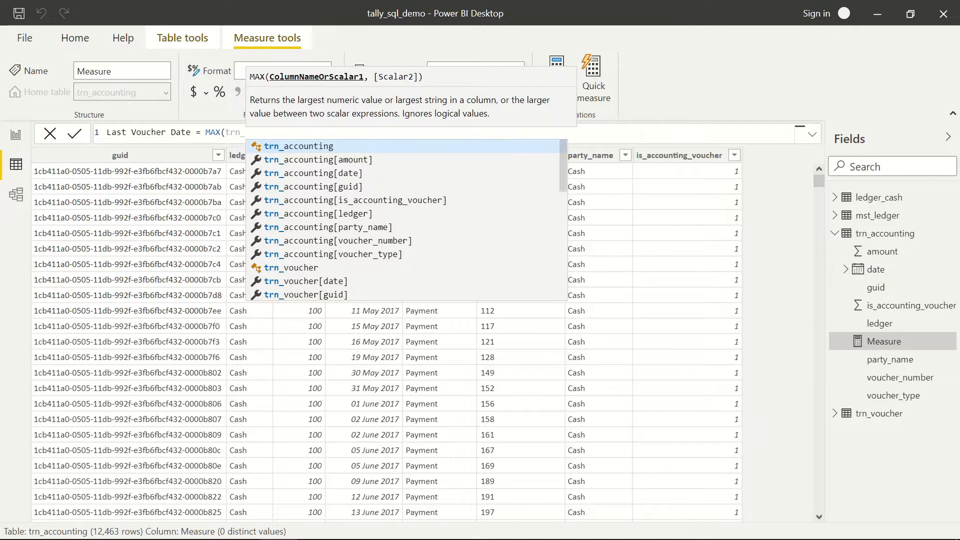
{"action": "key", "text": "Tab"}
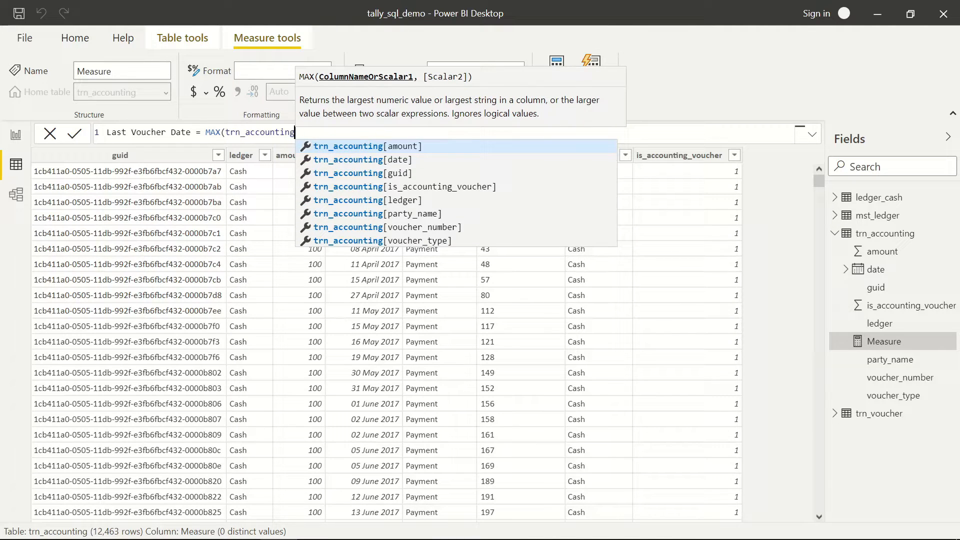
{"action": "key", "text": "Down"}
{"action": "key", "text": "Tab"}
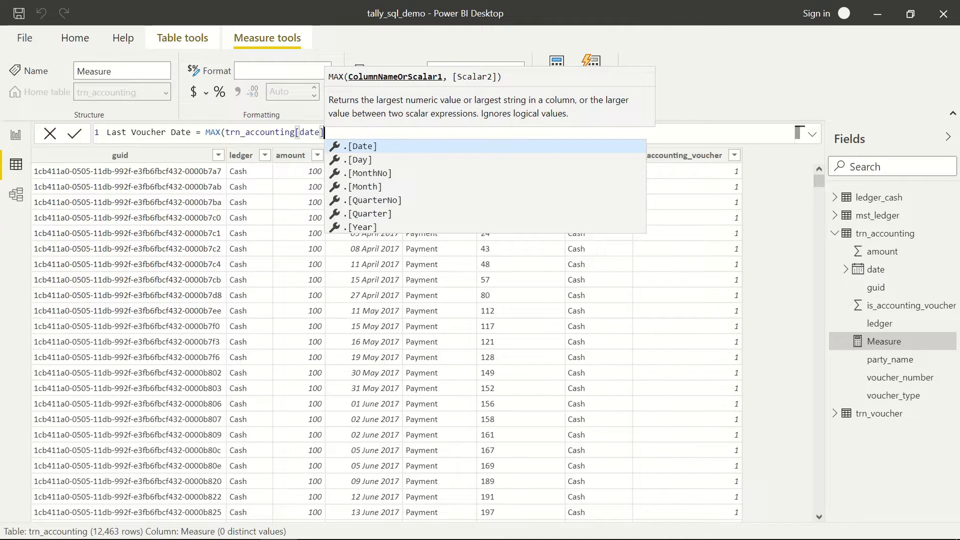
{"action": "type", "text": ")"}
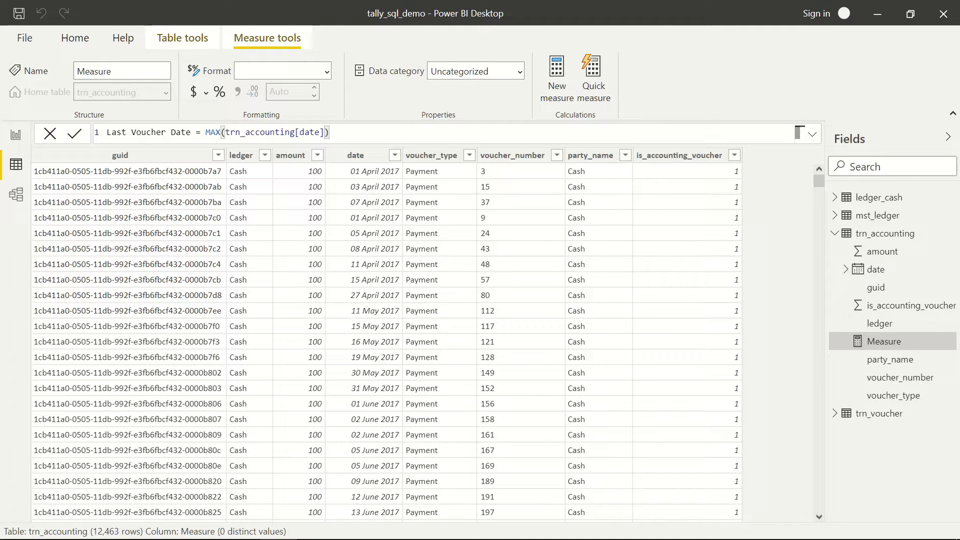
{"action": "key", "text": "Return"}
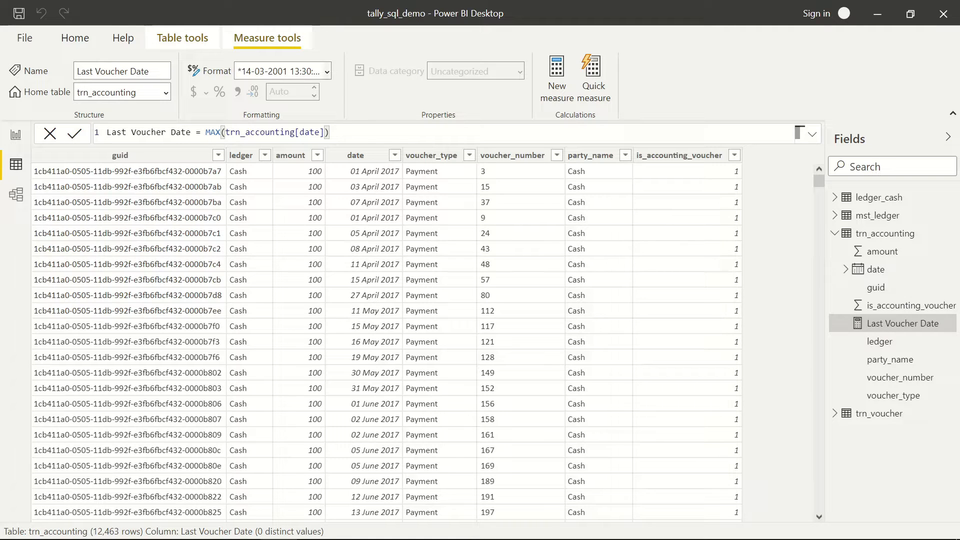
- Give Last Voucher Date the dd mmmm yyyy format (14 March 2001) and return to Report view
{"action": "left_click", "coordinate": [326, 71]}
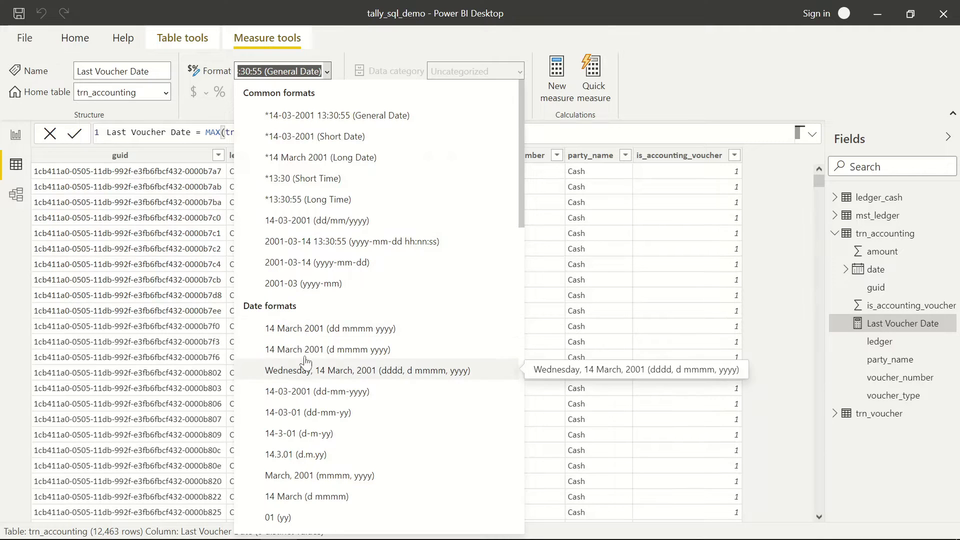
{"action": "left_click", "coordinate": [300, 330]}
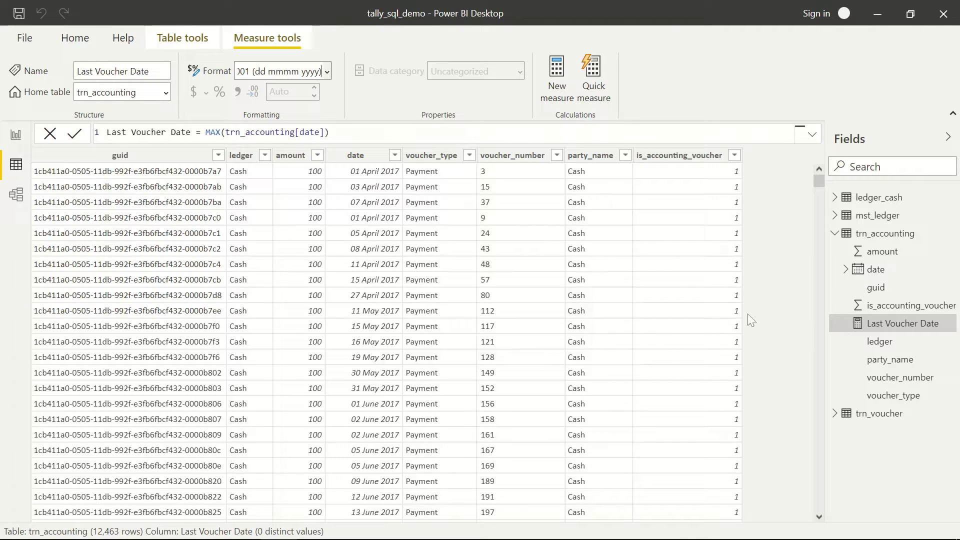
{"action": "left_click", "coordinate": [16, 139]}
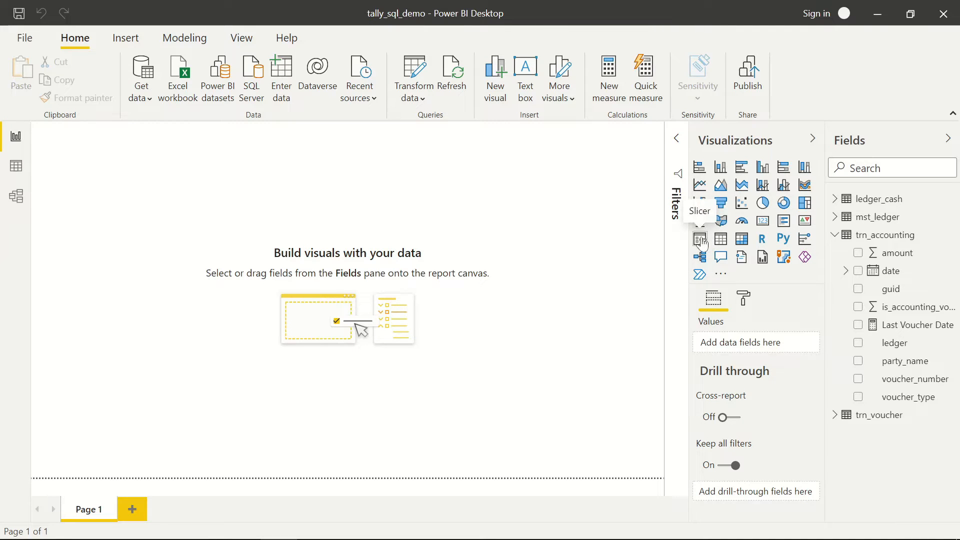
- Add a card in the canvas centre showing Last Voucher Date (31 March 2020)
{"action": "left_click", "coordinate": [763, 226]}
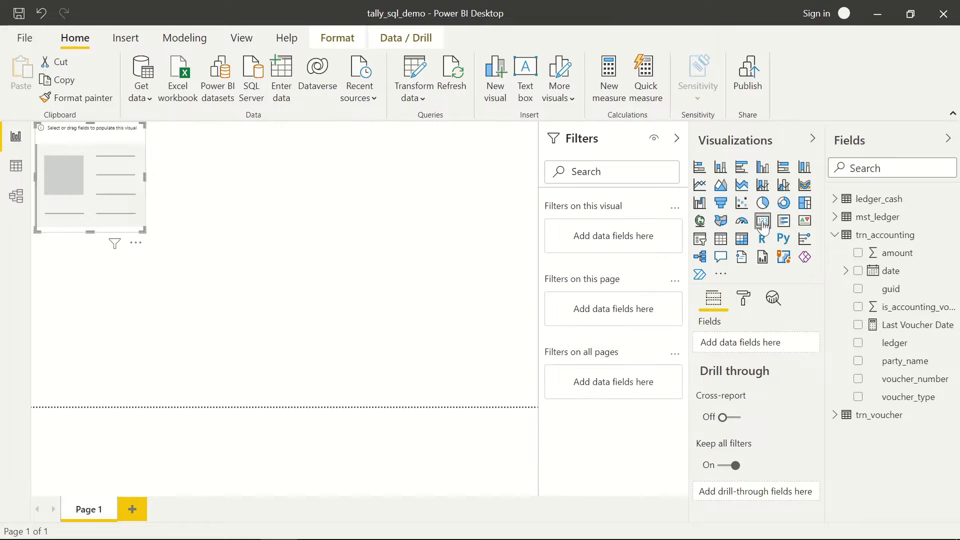
{"action": "left_click_drag", "start_coordinate": [104, 183], "coordinate": [259, 279]}
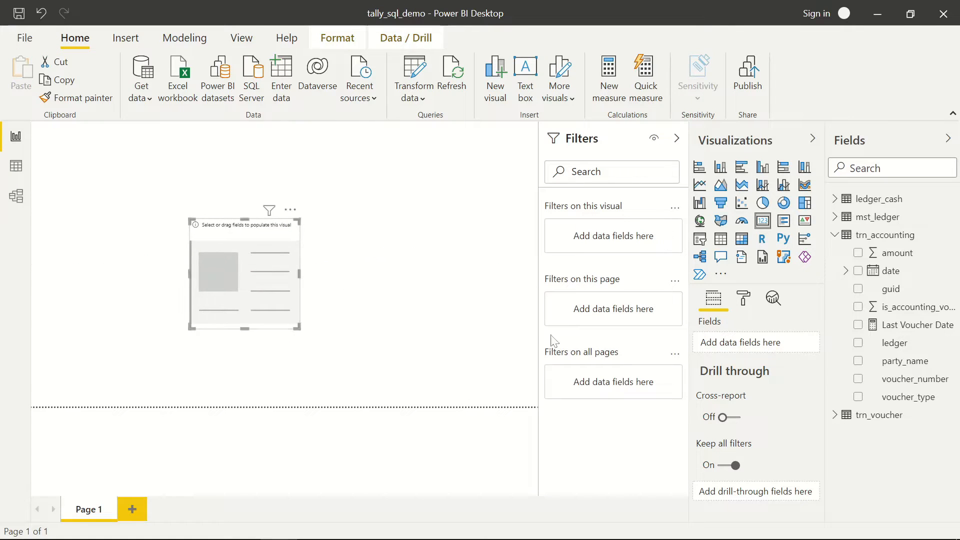
{"action": "left_click_drag", "start_coordinate": [902, 330], "coordinate": [244, 279]}
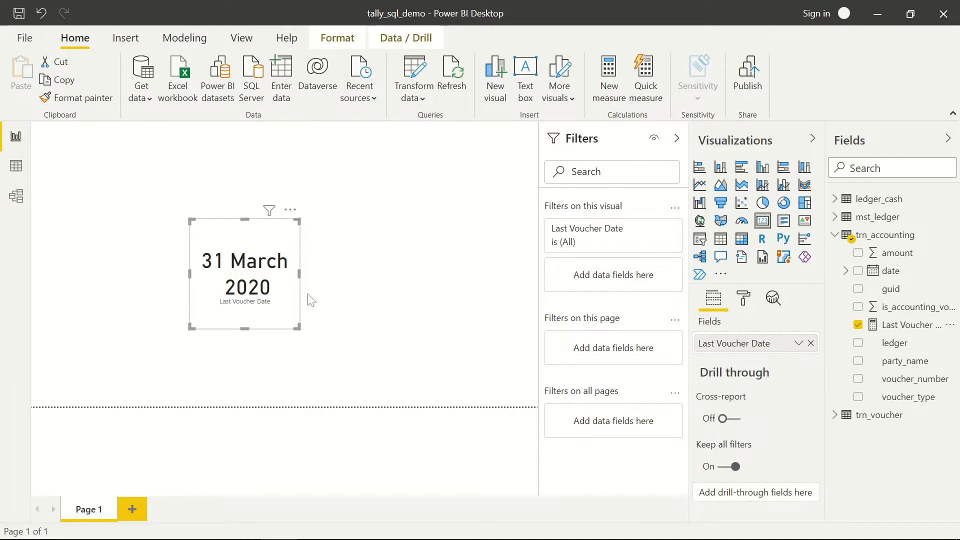
- Clear Last Voucher Date from the card and switch to the ledger_cash Data view
{"action": "left_click", "coordinate": [811, 344]}
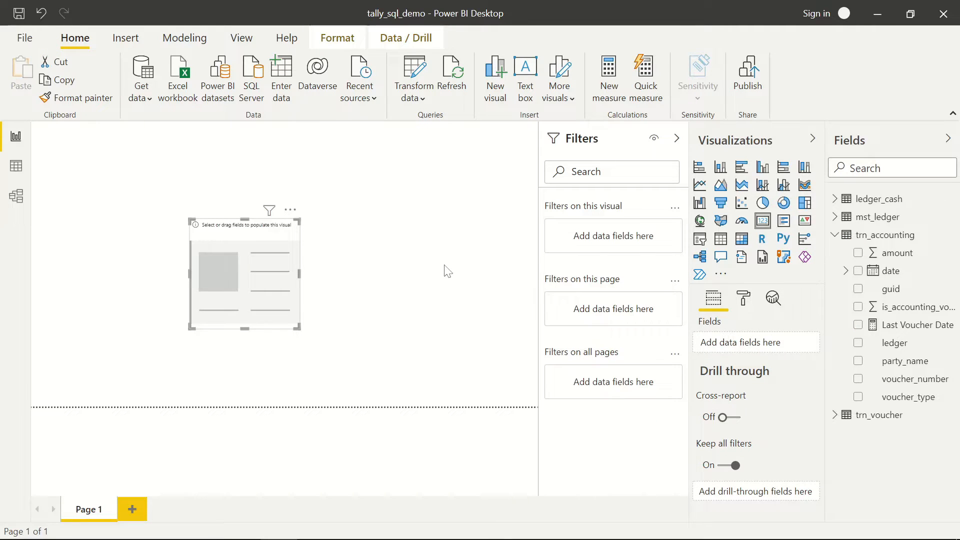
{"action": "left_click", "coordinate": [442, 245]}
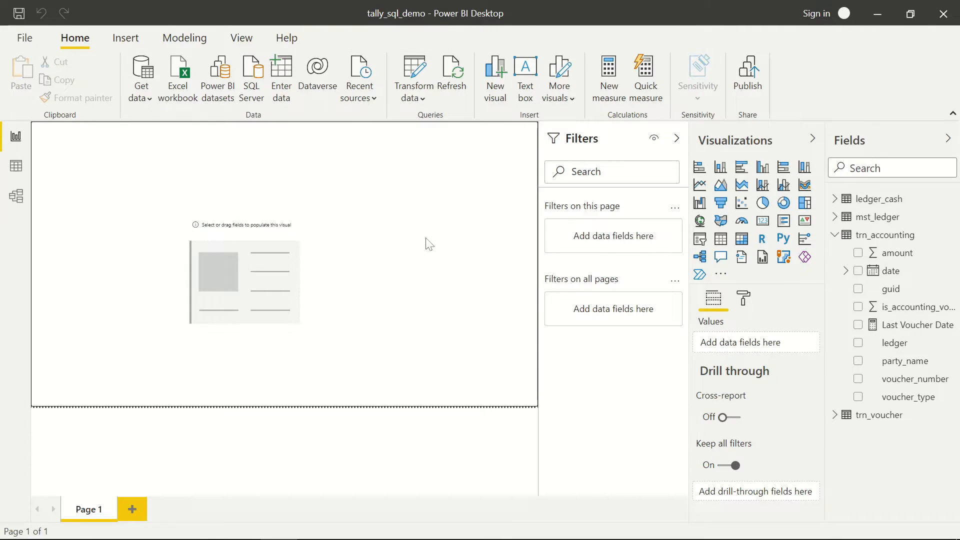
{"action": "left_click", "coordinate": [16, 171]}
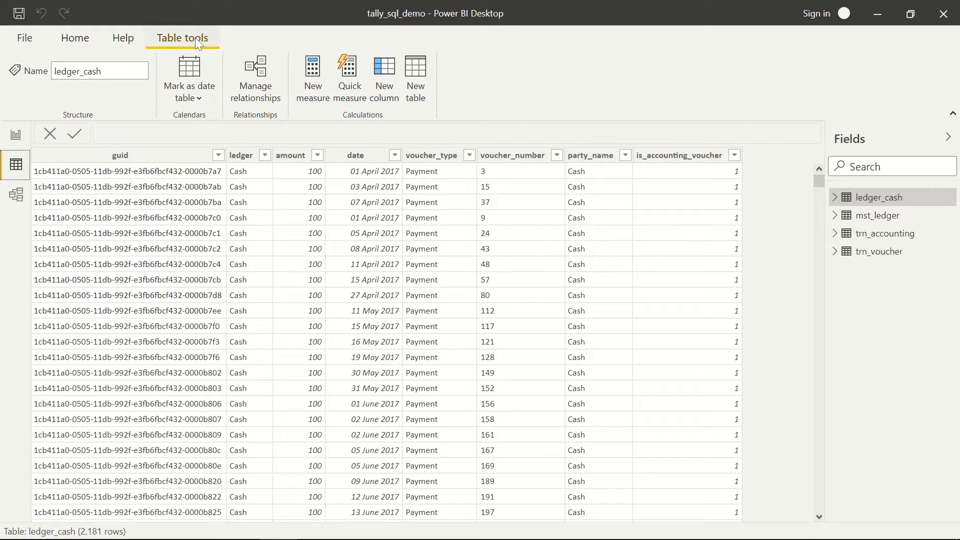
- Create a new calculated table named List of Dates using the CALENDAR function
{"action": "left_click", "coordinate": [420, 97]}
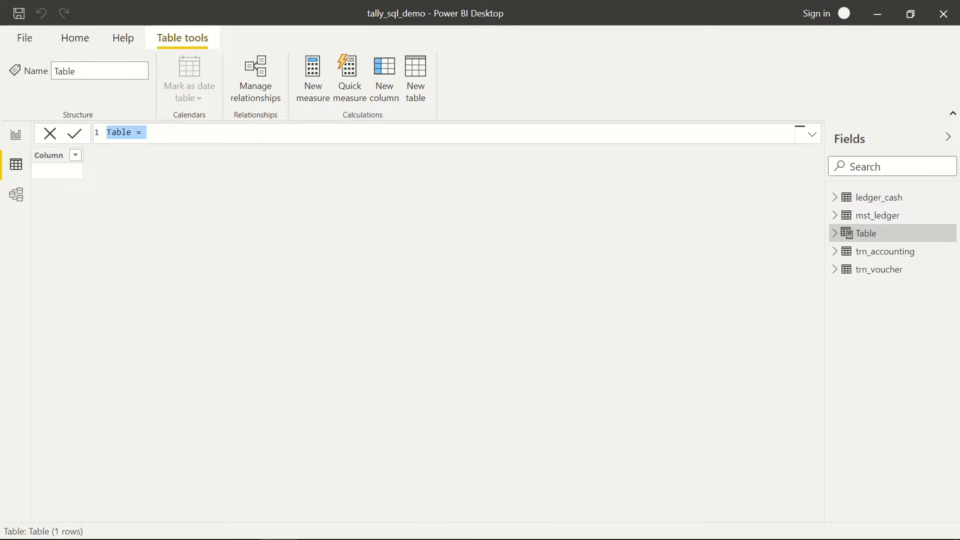
{"action": "left_click", "coordinate": [132, 132]}
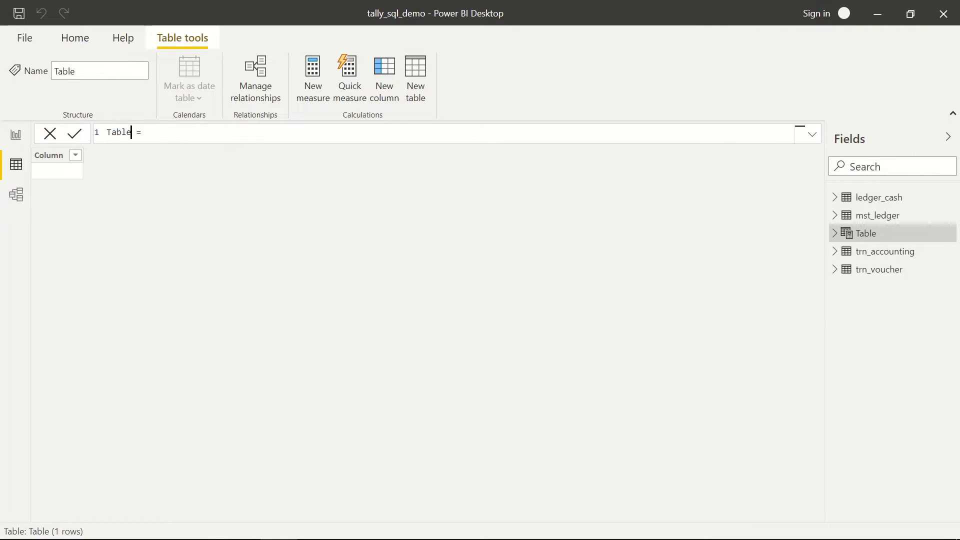
{"action": "key", "text": "shift+Home"}
{"action": "type", "text": "List of DatesCal"}
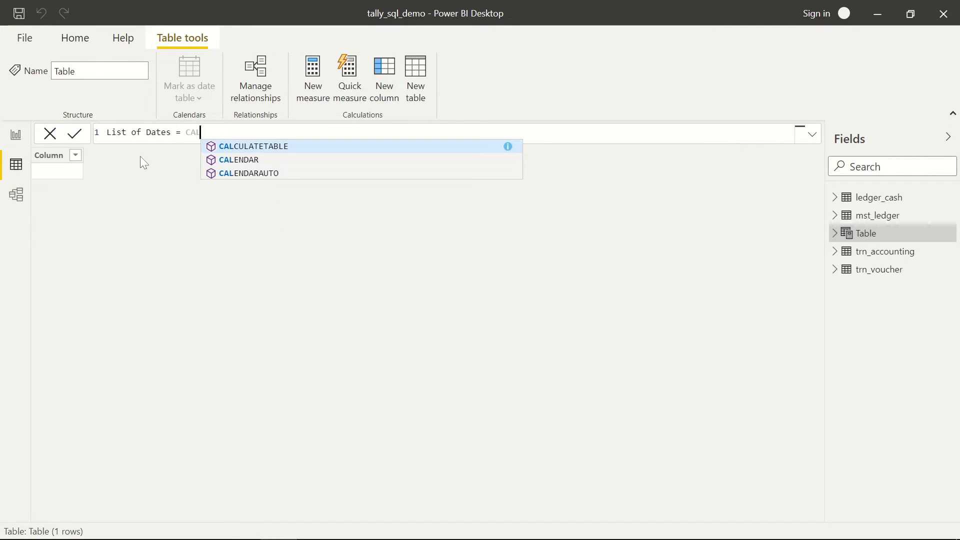
{"action": "key", "text": "Down"}
{"action": "key", "text": "Tab"}
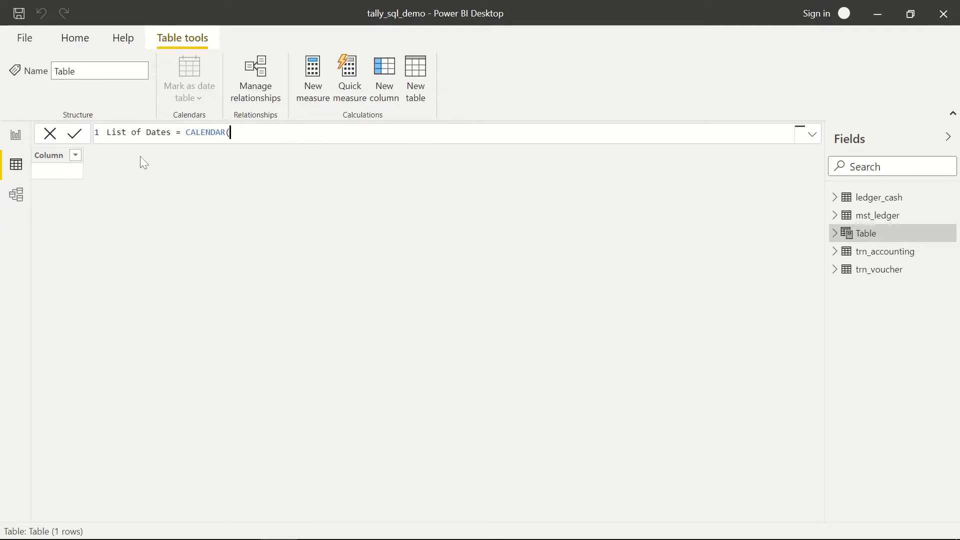
- Set its date range from [Last Voucher Date]-60 to [Last Voucher Date] and commit the formula
{"action": "type", "text": "Las"}
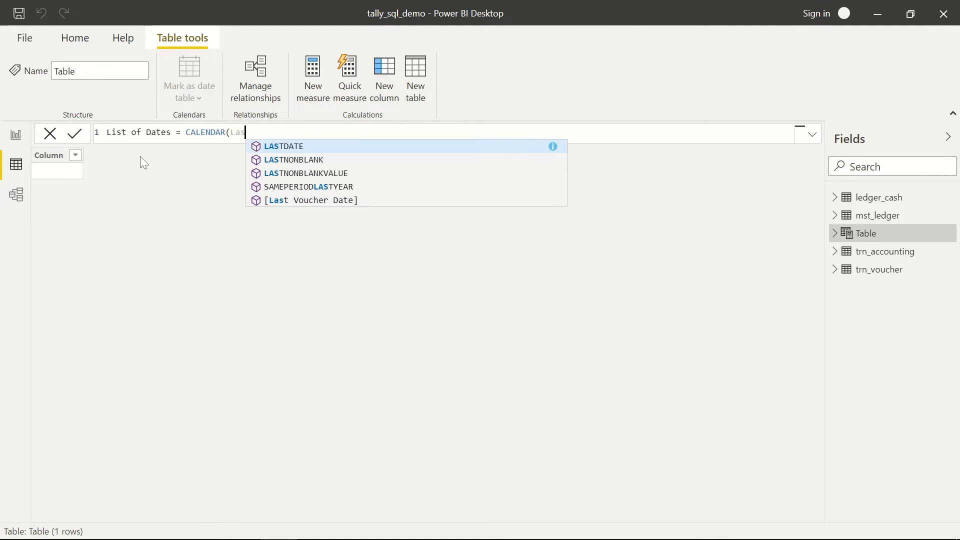
{"action": "key", "text": "Down"}
{"action": "key", "text": "Down"}
{"action": "key", "text": "Down"}
{"action": "key", "text": "Down"}
{"action": "key", "text": "Tab"}
{"action": "type", "text": "-"}
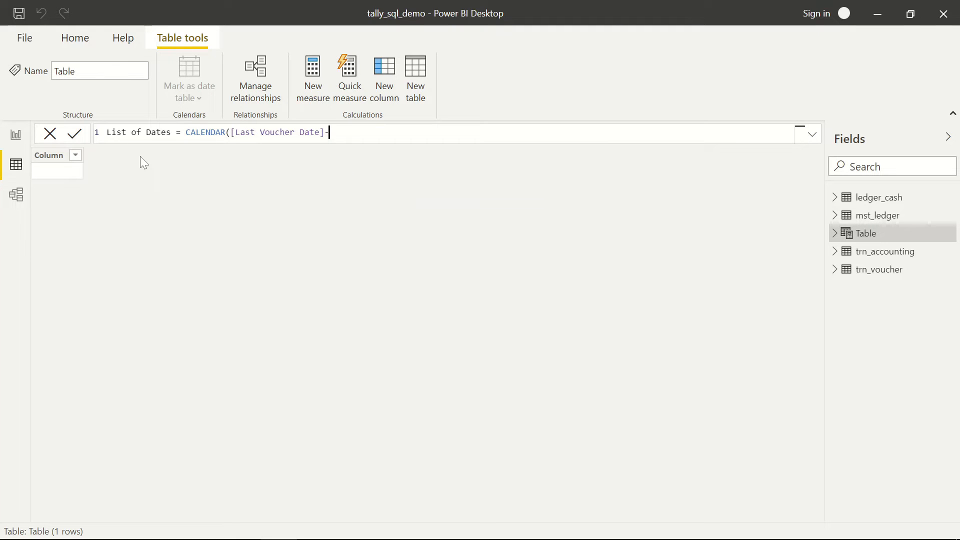
{"action": "type", "text": "60,"}
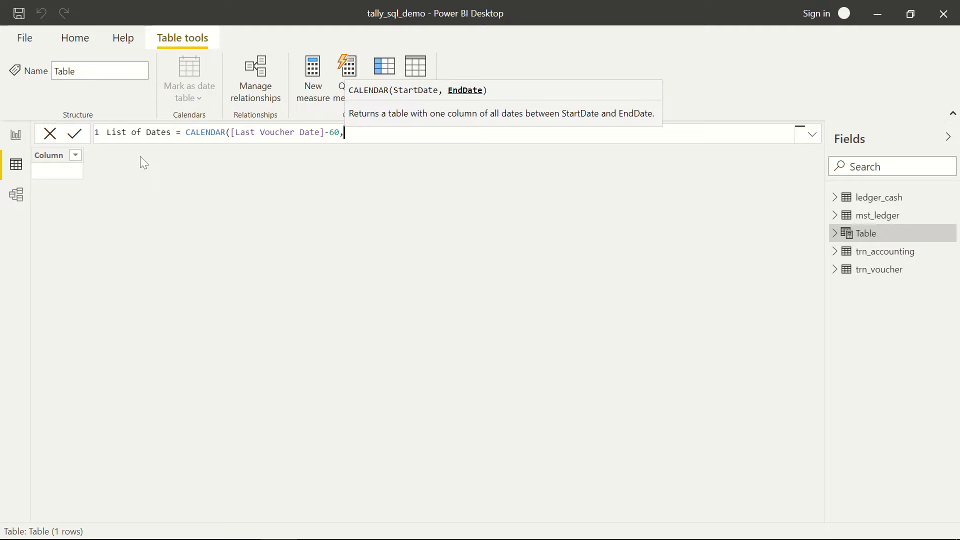
{"action": "type", "text": "Las"}
{"action": "key", "text": "Down"}
{"action": "key", "text": "Down"}
{"action": "key", "text": "Down"}
{"action": "key", "text": "Down"}
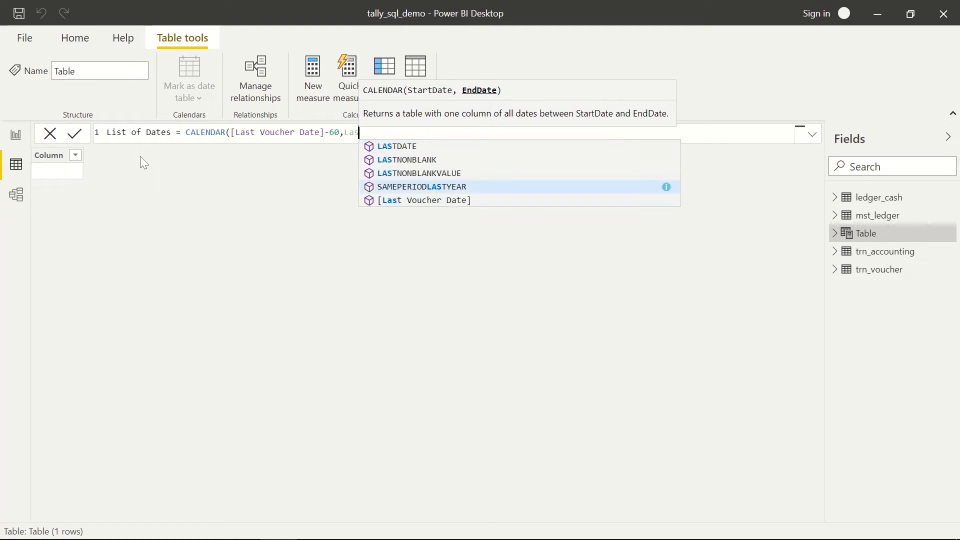
{"action": "key", "text": "Tab"}
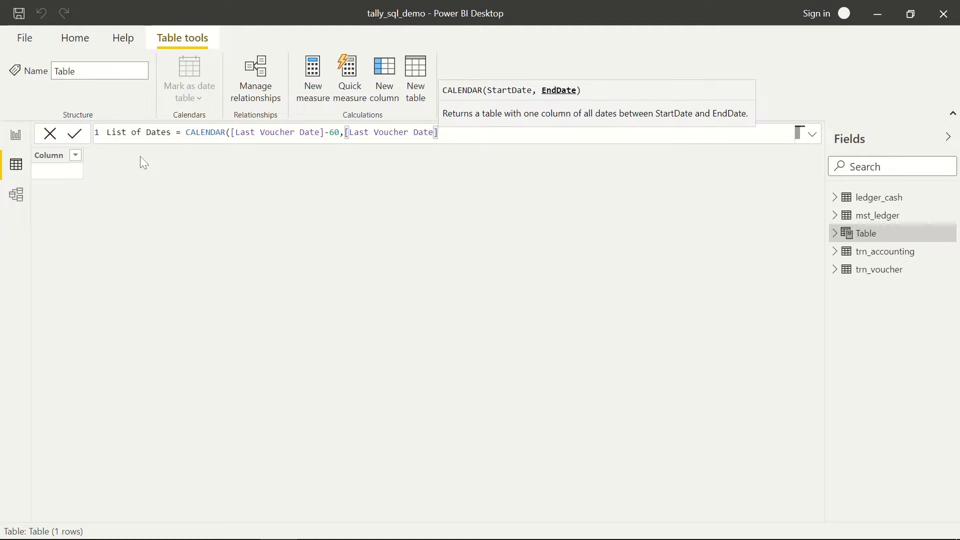
{"action": "type", "text": ")"}
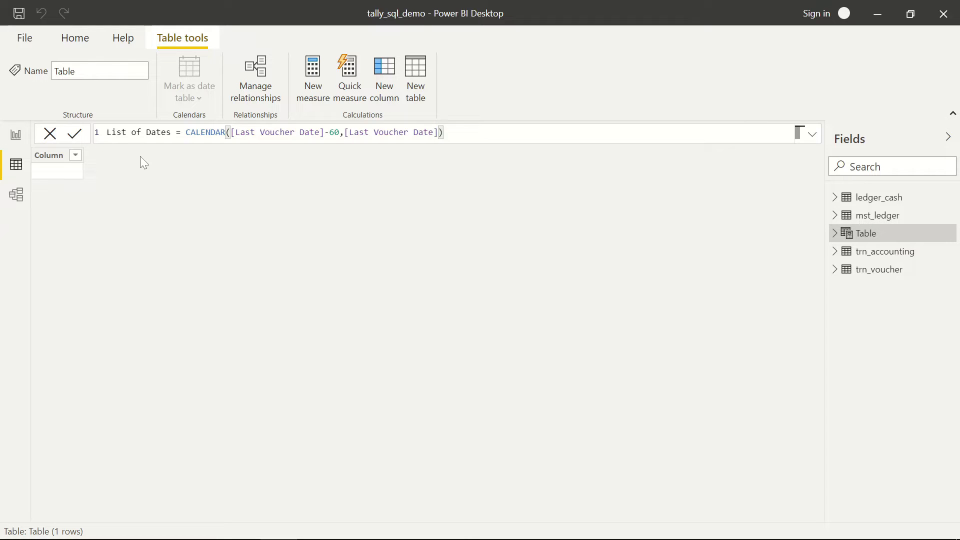
{"action": "key", "text": "Return"}
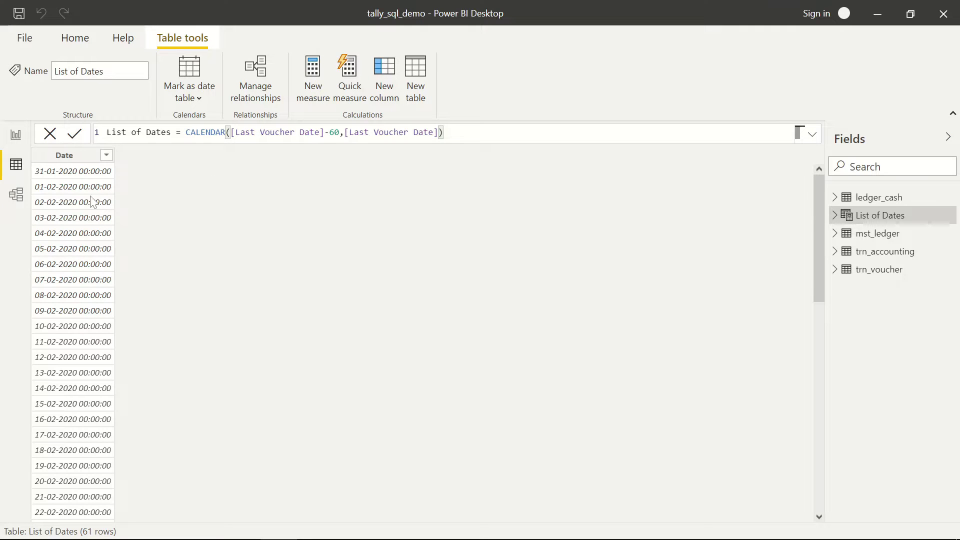
- Set the List of Dates Date column to the Date type with dd mmmm yyyy format, then save
{"action": "scroll", "coordinate": [85, 356], "scroll_direction": "down", "scroll_amount": 12}
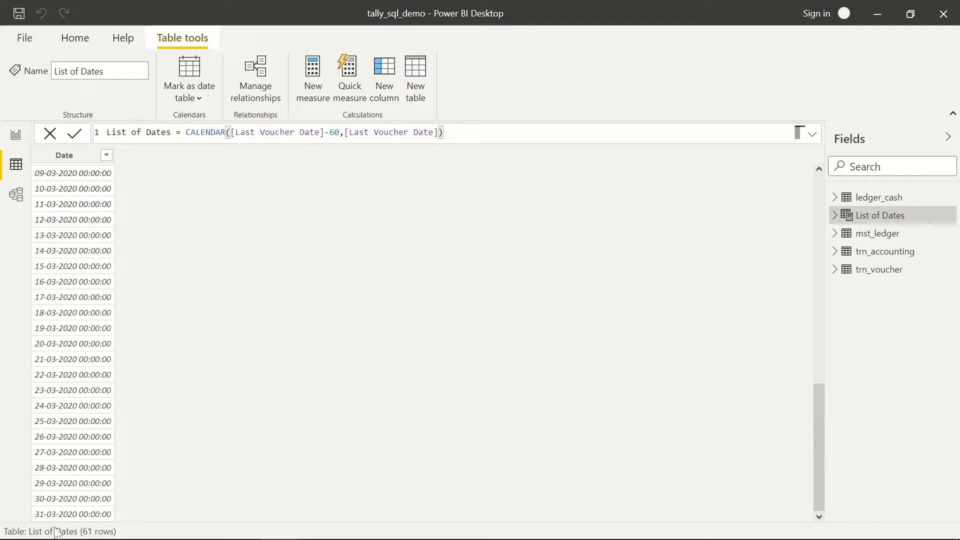
{"action": "scroll", "coordinate": [90, 337], "scroll_direction": "up", "scroll_amount": 10}
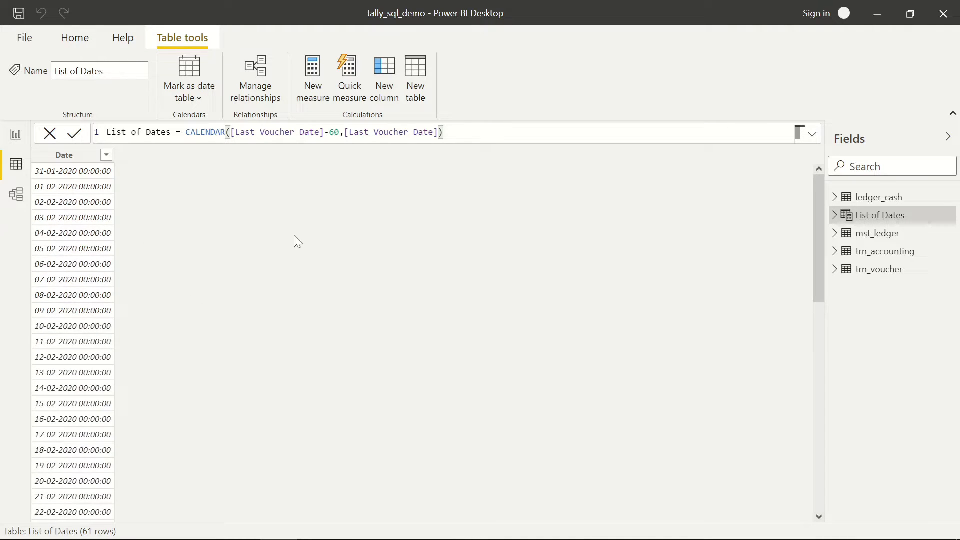
{"action": "left_click", "coordinate": [65, 155]}
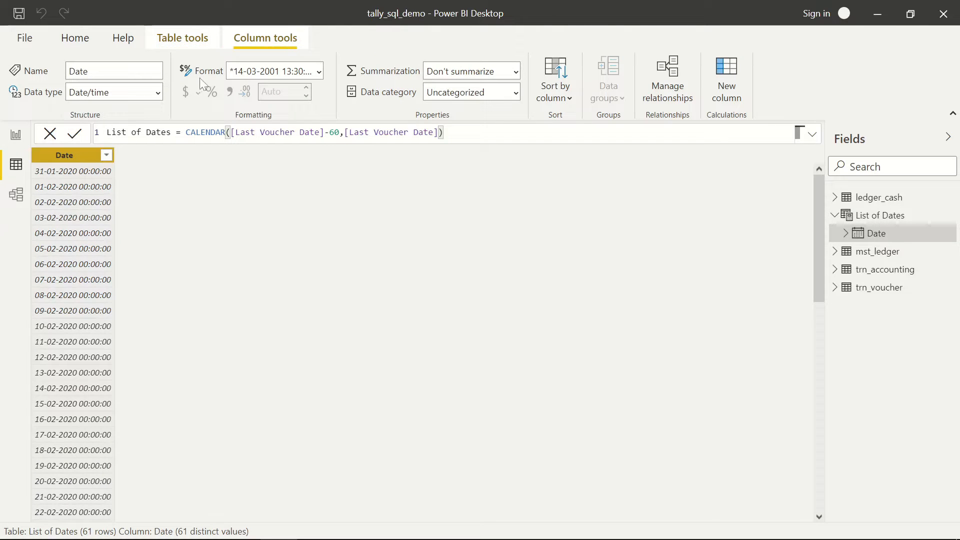
{"action": "left_click", "coordinate": [159, 93]}
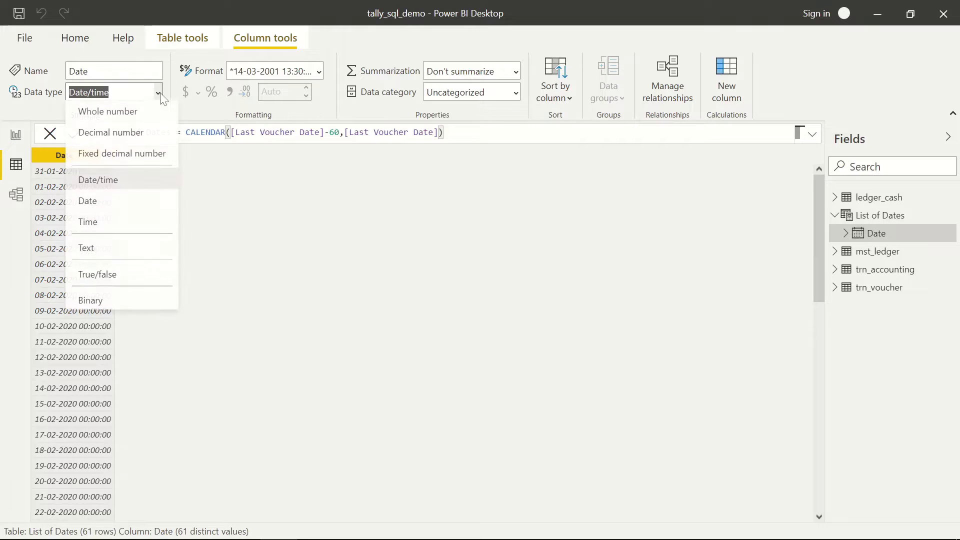
{"action": "left_click", "coordinate": [98, 202]}
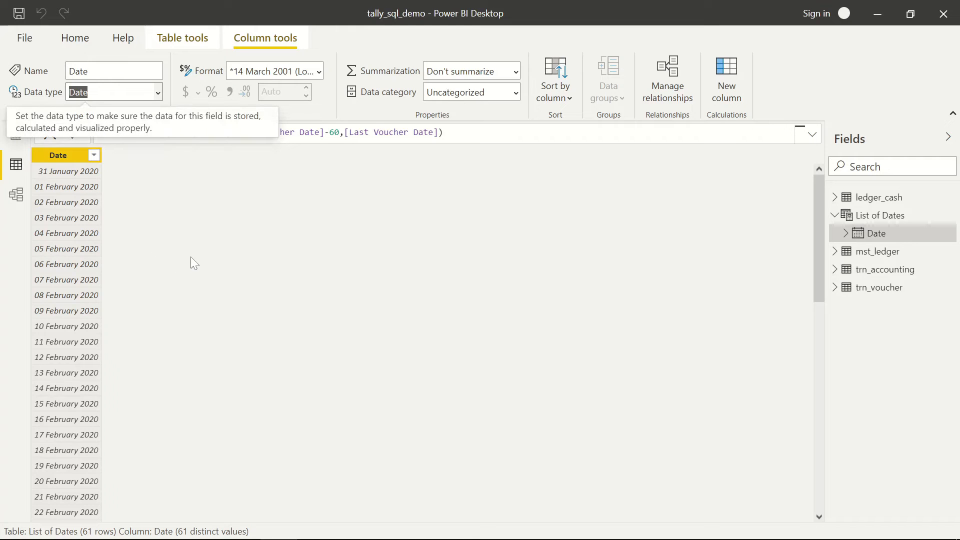
{"action": "left_click", "coordinate": [319, 71]}
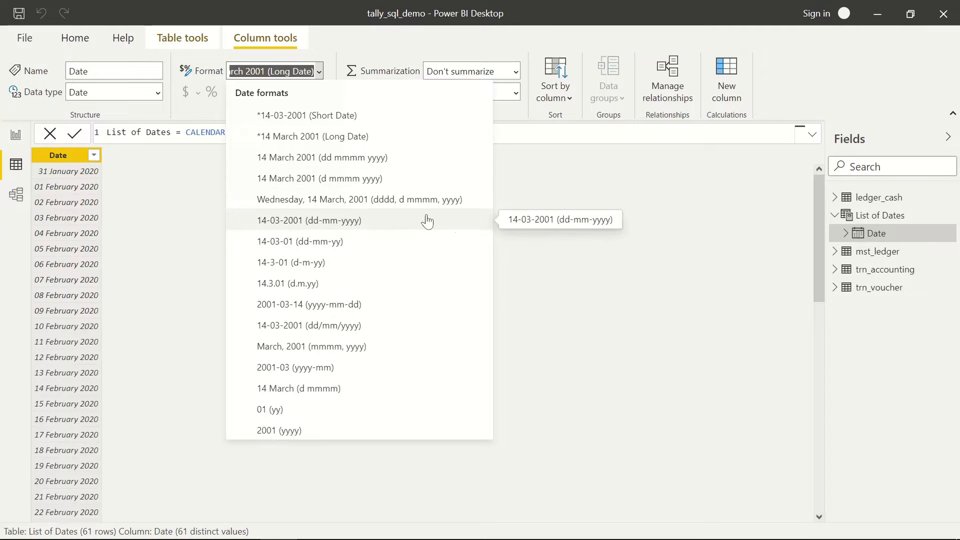
{"action": "key", "text": "Escape"}
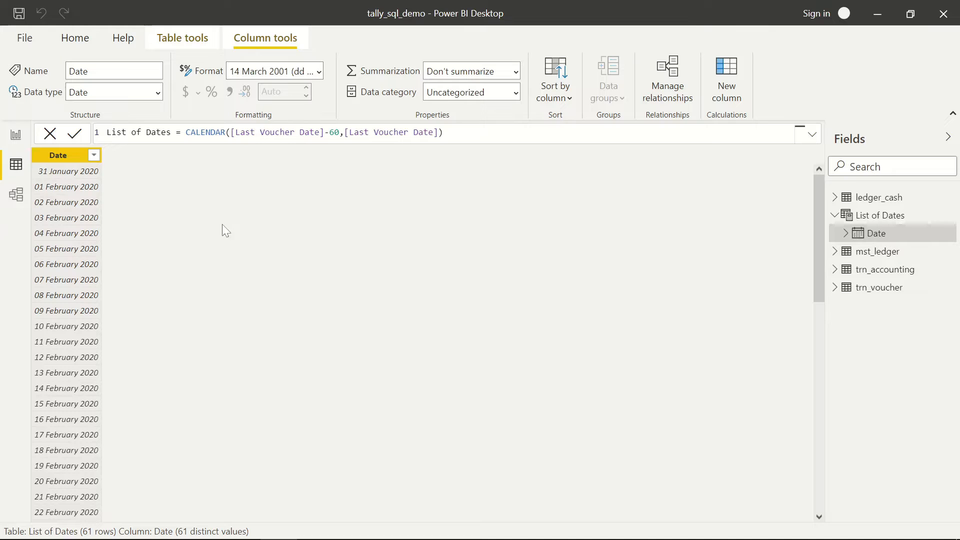
{"action": "left_click", "coordinate": [18, 19]}
- Add a slicer to the report page using the List of Dates Date field
{"action": "left_click", "coordinate": [16, 136]}
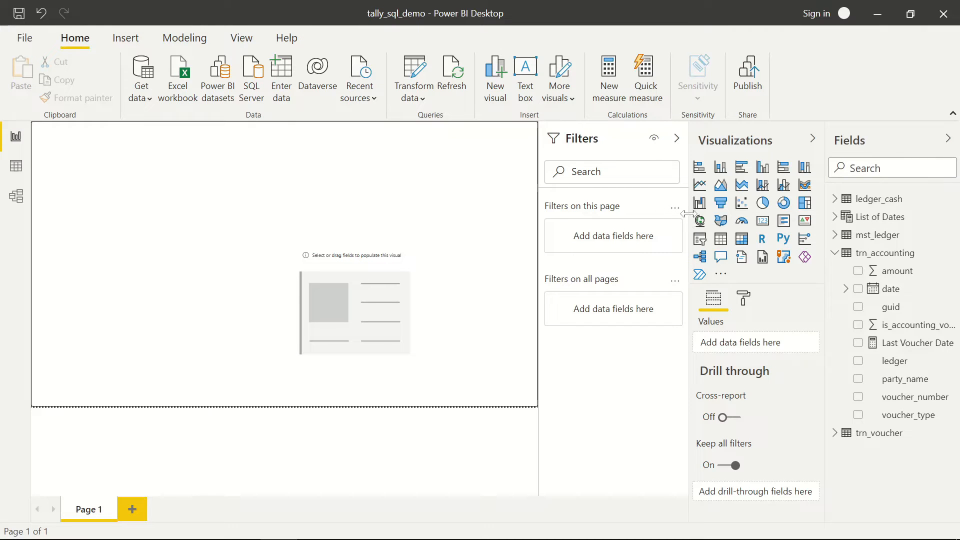
{"action": "left_click", "coordinate": [700, 239]}
{"action": "left_click_drag", "start_coordinate": [147, 244], "coordinate": [152, 224]}
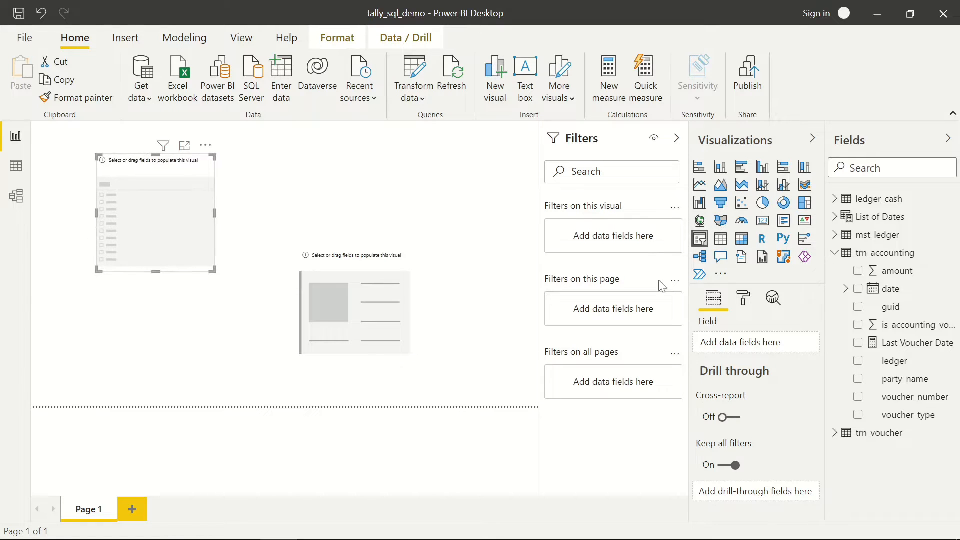
{"action": "left_click", "coordinate": [835, 253]}
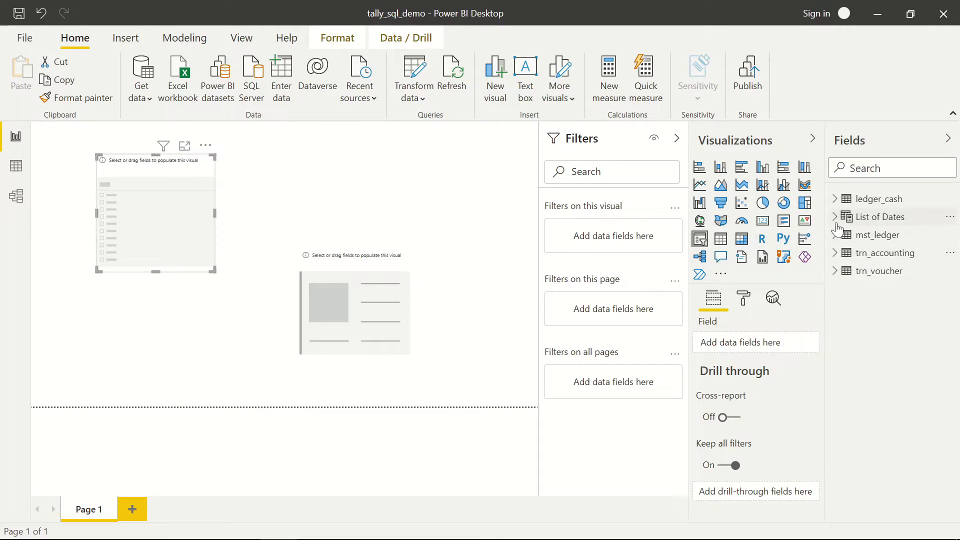
{"action": "left_click", "coordinate": [834, 217]}
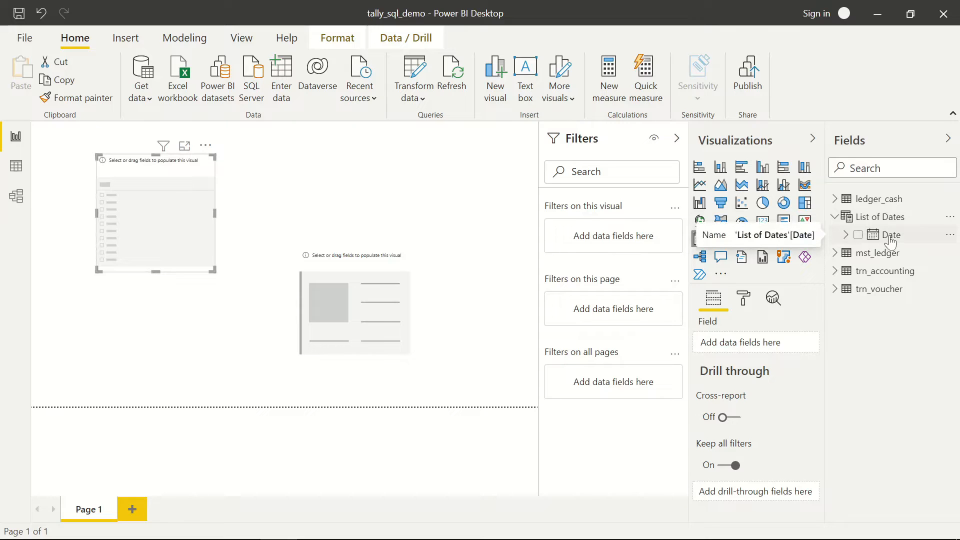
{"action": "left_click_drag", "start_coordinate": [889, 242], "coordinate": [154, 209]}
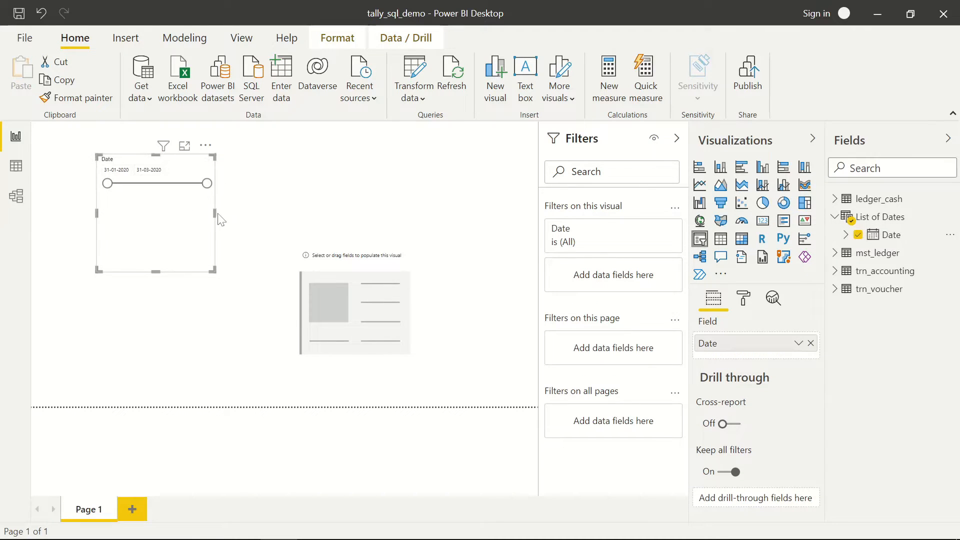
- Widen and shorten the date slicer and switch it to Dropdown style
{"action": "left_click_drag", "start_coordinate": [215, 213], "coordinate": [327, 213]}
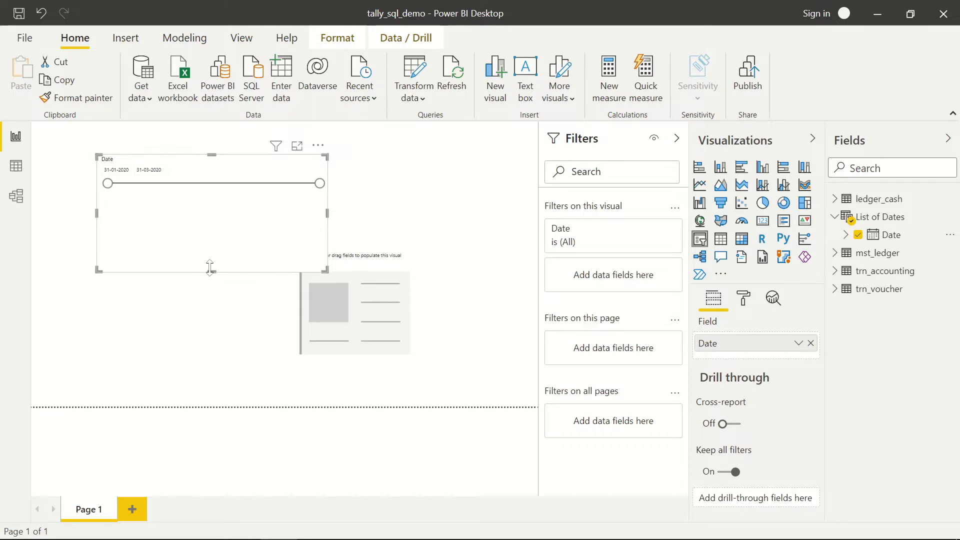
{"action": "left_click_drag", "start_coordinate": [210, 271], "coordinate": [213, 230]}
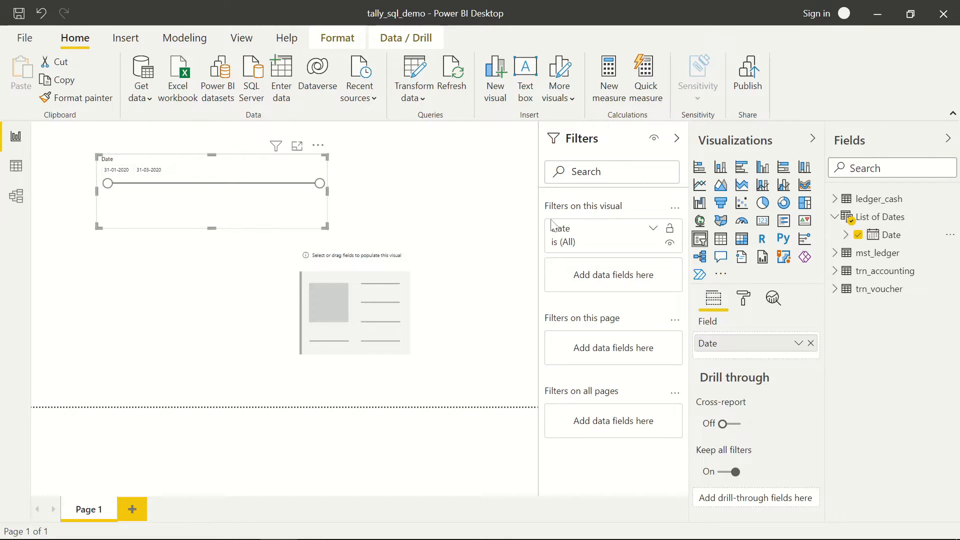
{"action": "mouse_move", "coordinate": [313, 160]}
{"action": "left_click", "coordinate": [320, 160]}
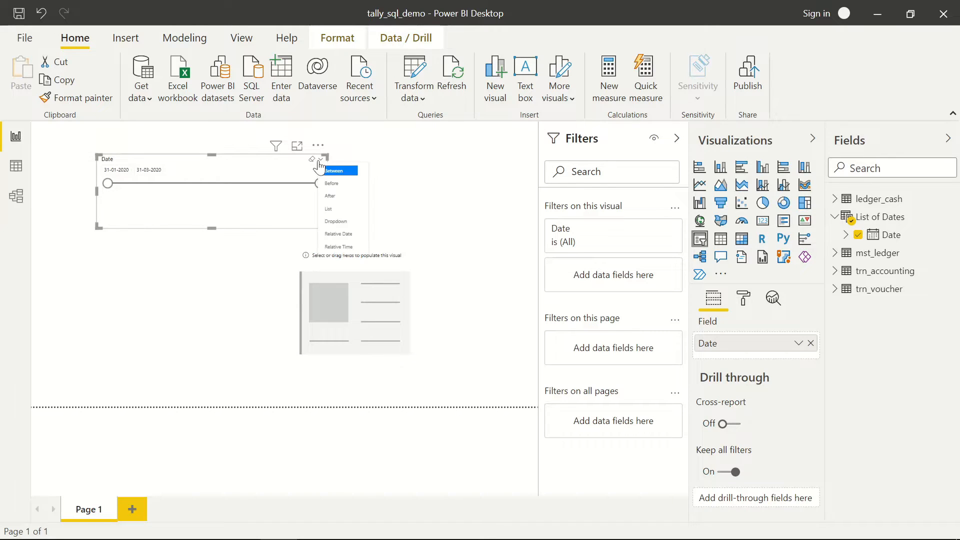
{"action": "left_click", "coordinate": [336, 224]}
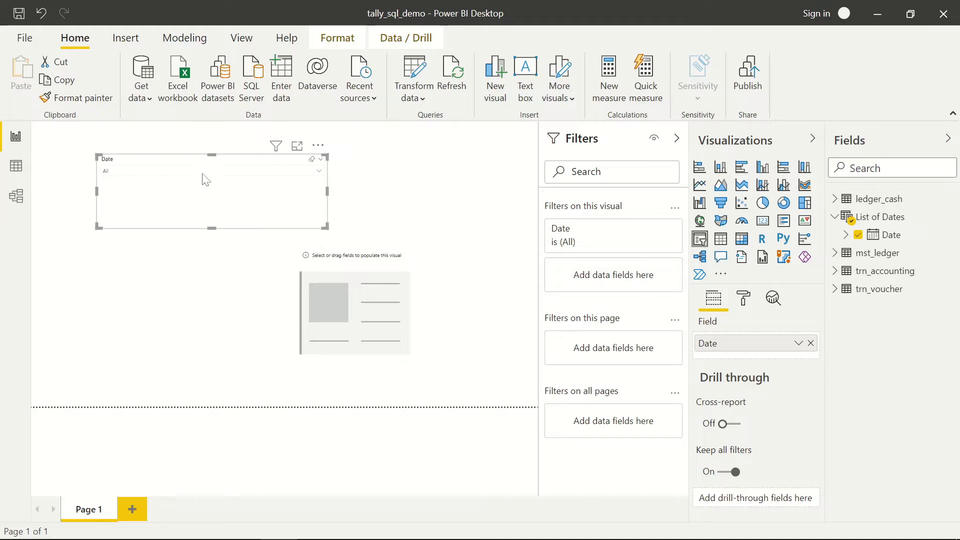
{"action": "left_click", "coordinate": [250, 172]}
- Turn on single-select for the date slicer and check its date list
{"action": "left_click", "coordinate": [282, 168]}
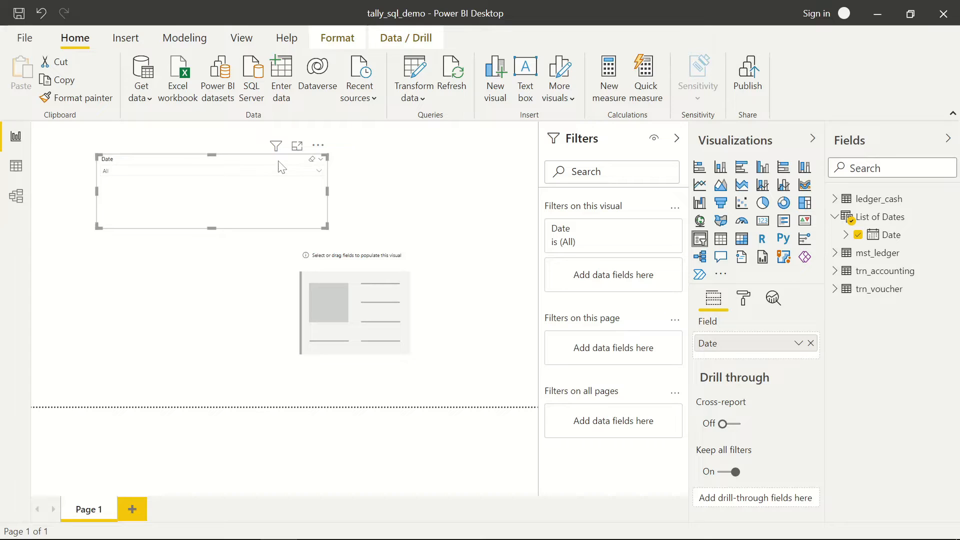
{"action": "left_click", "coordinate": [742, 300]}
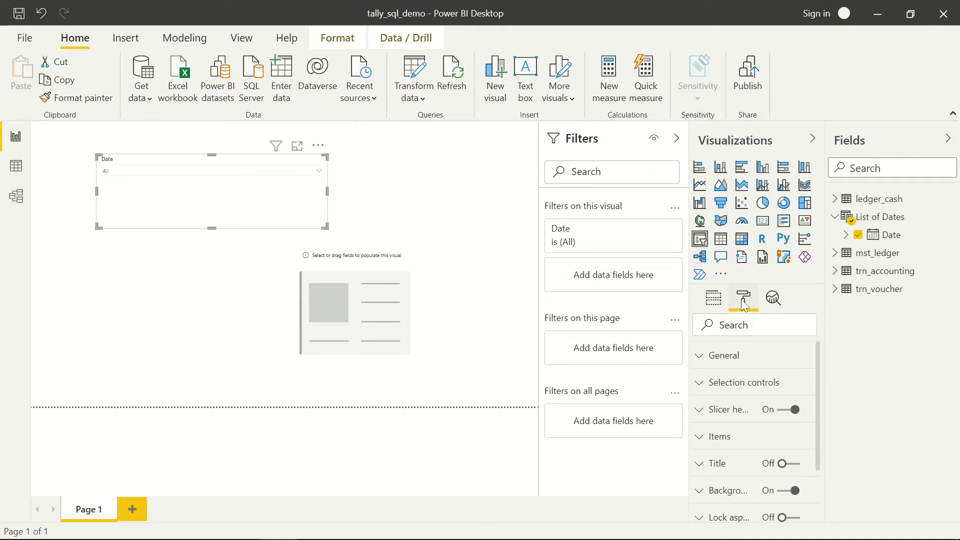
{"action": "left_click", "coordinate": [701, 385]}
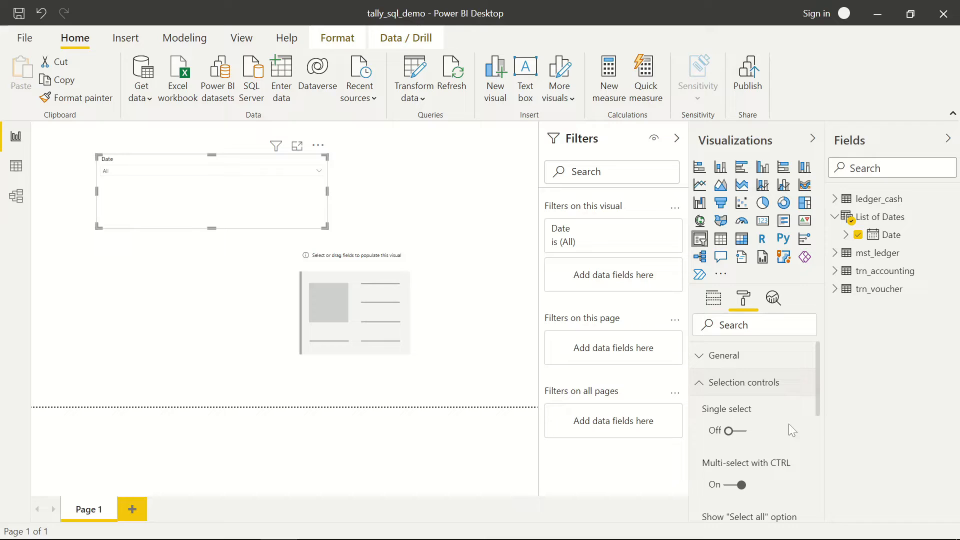
{"action": "left_click", "coordinate": [740, 431]}
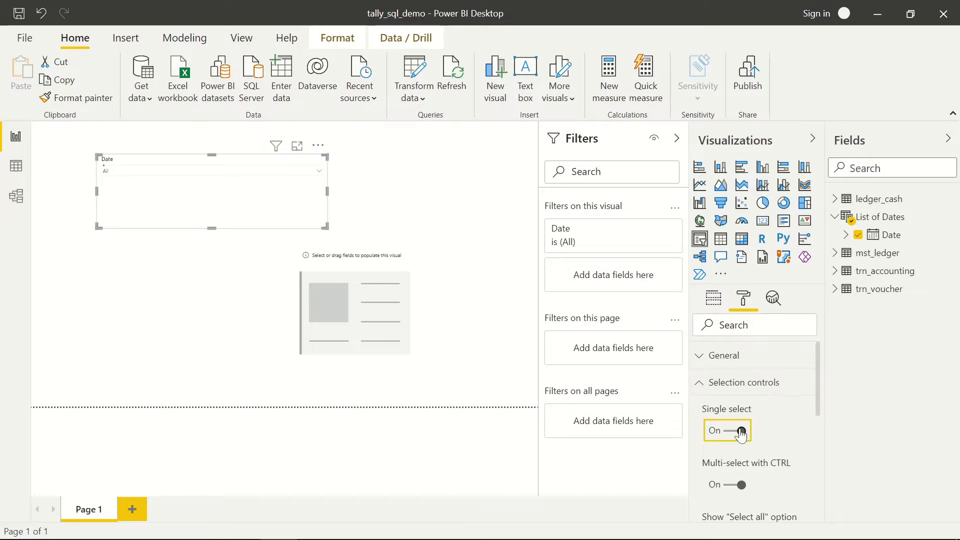
{"action": "left_click", "coordinate": [262, 173]}
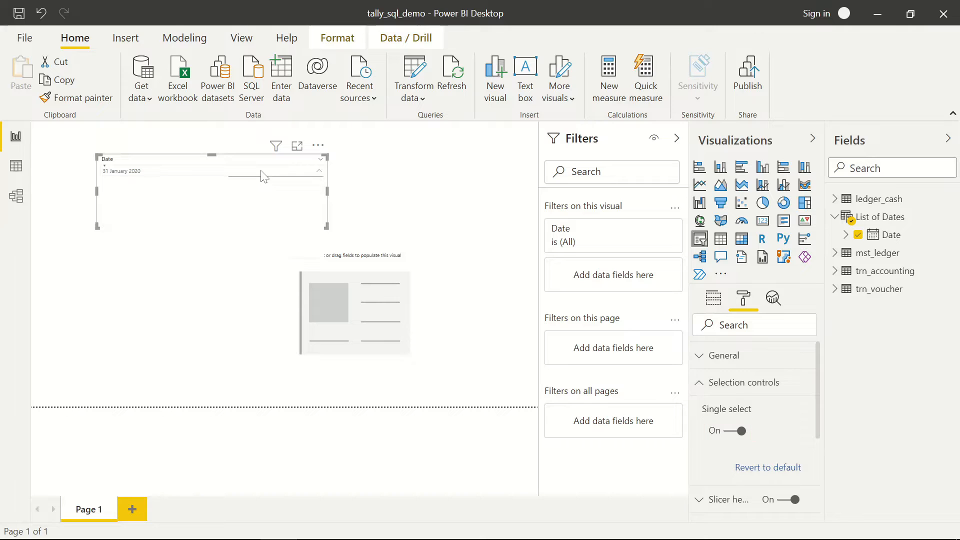
{"action": "left_click", "coordinate": [287, 173]}
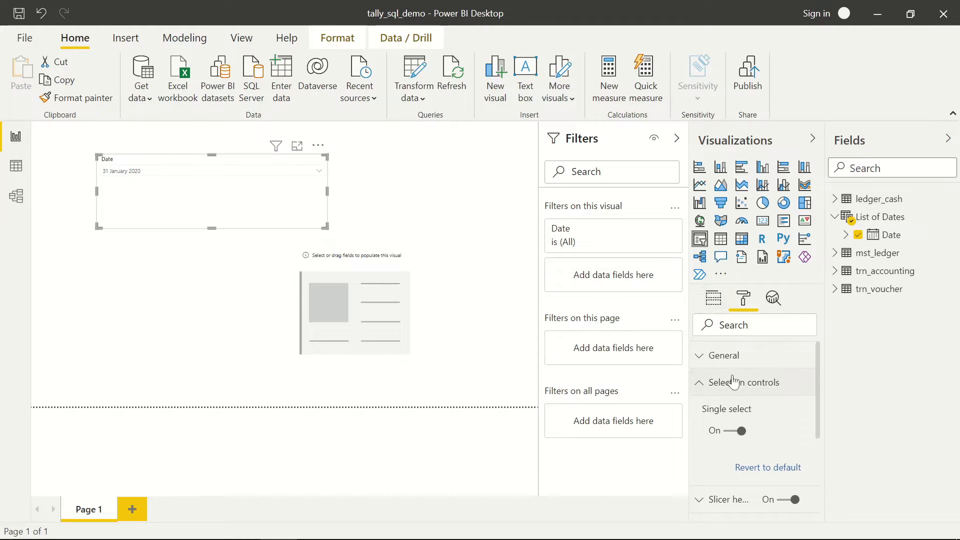
{"action": "left_click", "coordinate": [703, 387]}
- Raise the slicer's item text size to 16 pt and make the slicer shorter
{"action": "scroll", "coordinate": [738, 422], "scroll_direction": "down", "scroll_amount": 1}
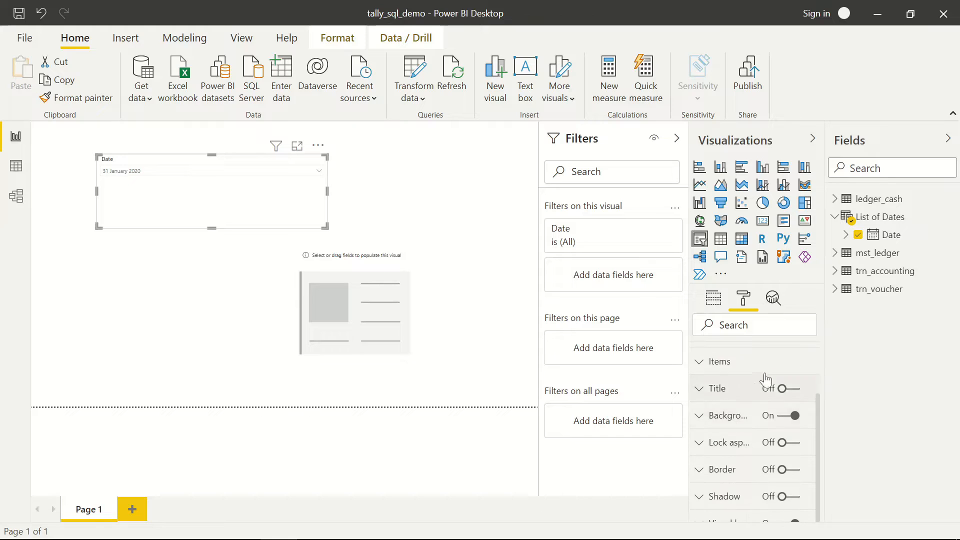
{"action": "scroll", "coordinate": [702, 403], "scroll_direction": "up", "scroll_amount": 2}
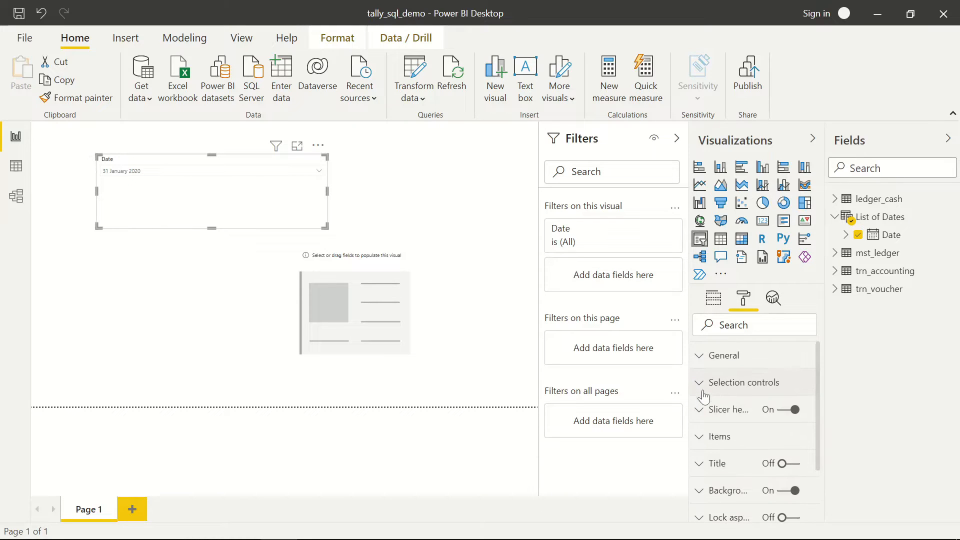
{"action": "left_click", "coordinate": [703, 437]}
{"action": "scroll", "coordinate": [743, 415], "scroll_direction": "down", "scroll_amount": 3}
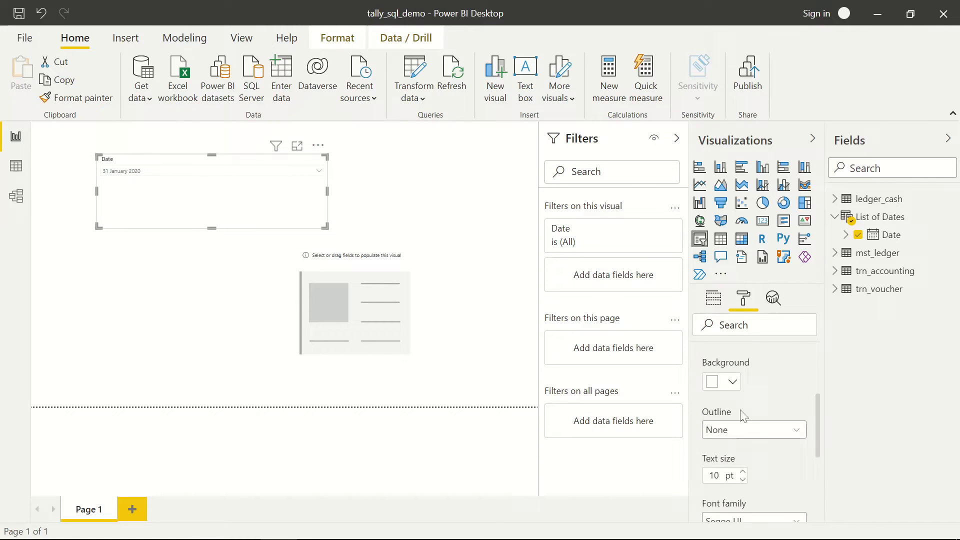
{"action": "left_click", "coordinate": [744, 472]}
{"action": "left_click", "coordinate": [743, 472]}
{"action": "left_click", "coordinate": [743, 472]}
{"action": "left_click", "coordinate": [743, 472]}
{"action": "left_click", "coordinate": [743, 472]}
{"action": "left_click", "coordinate": [743, 472]}
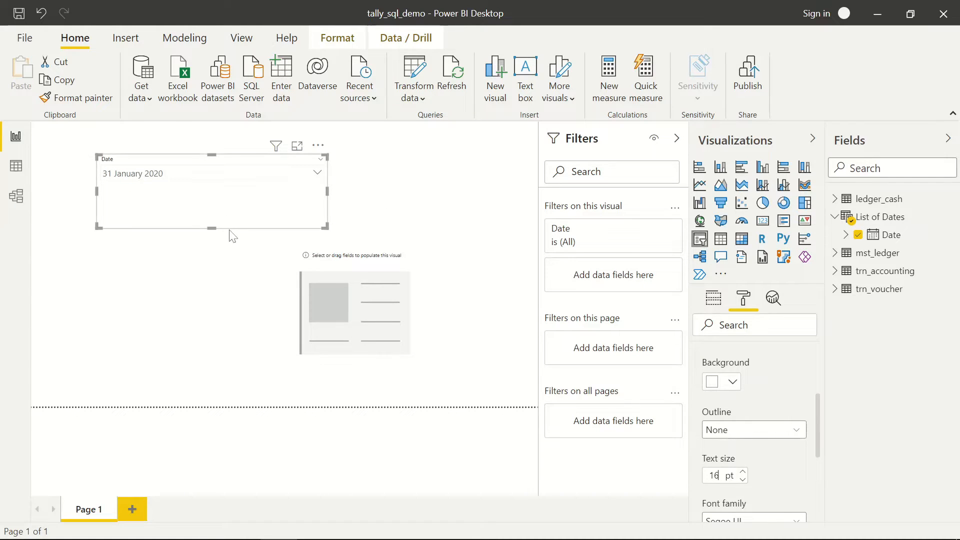
{"action": "left_click_drag", "start_coordinate": [212, 226], "coordinate": [213, 199]}
- Switch to Data view and add a new measure to the trn_accounting table
{"action": "left_click", "coordinate": [418, 192]}
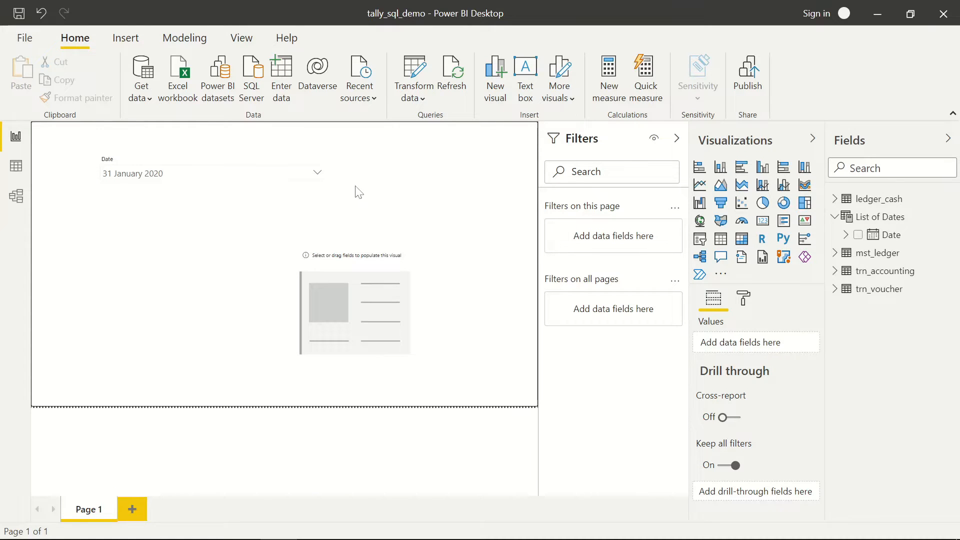
{"action": "left_click", "coordinate": [15, 168]}
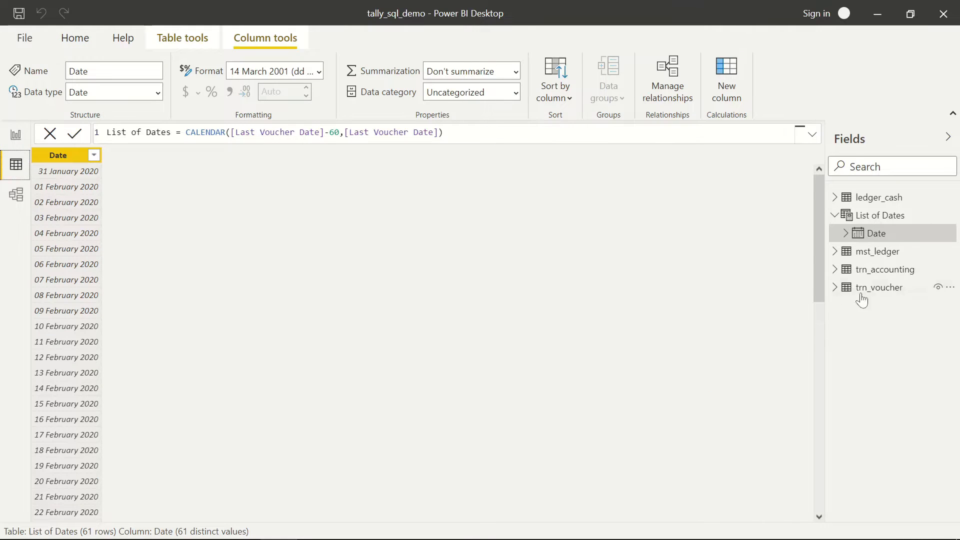
{"action": "left_click", "coordinate": [838, 218]}
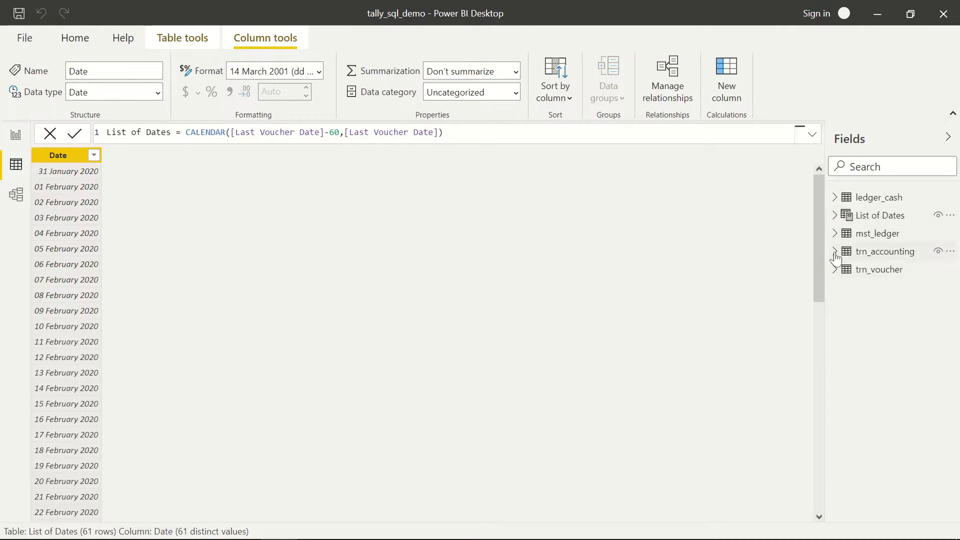
{"action": "left_click", "coordinate": [835, 254]}
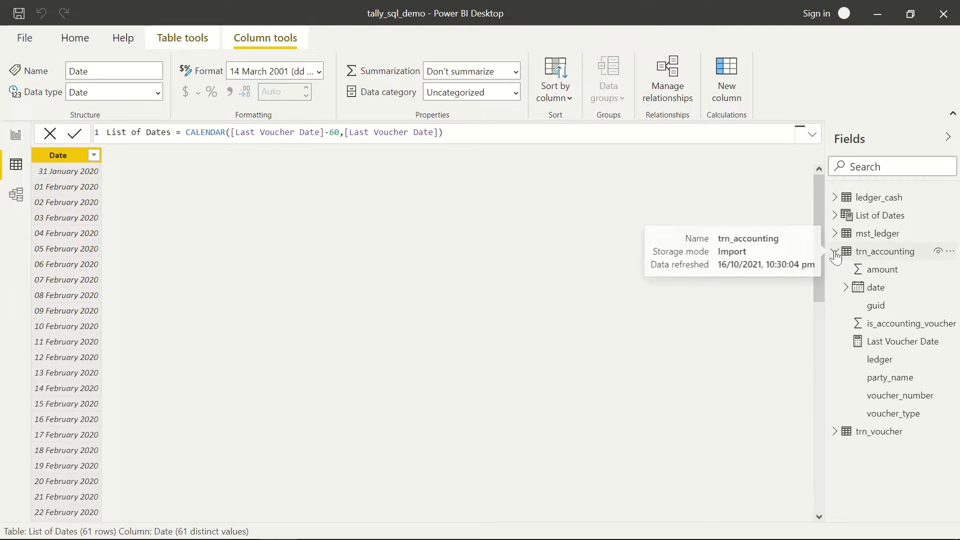
{"action": "left_click", "coordinate": [950, 251]}
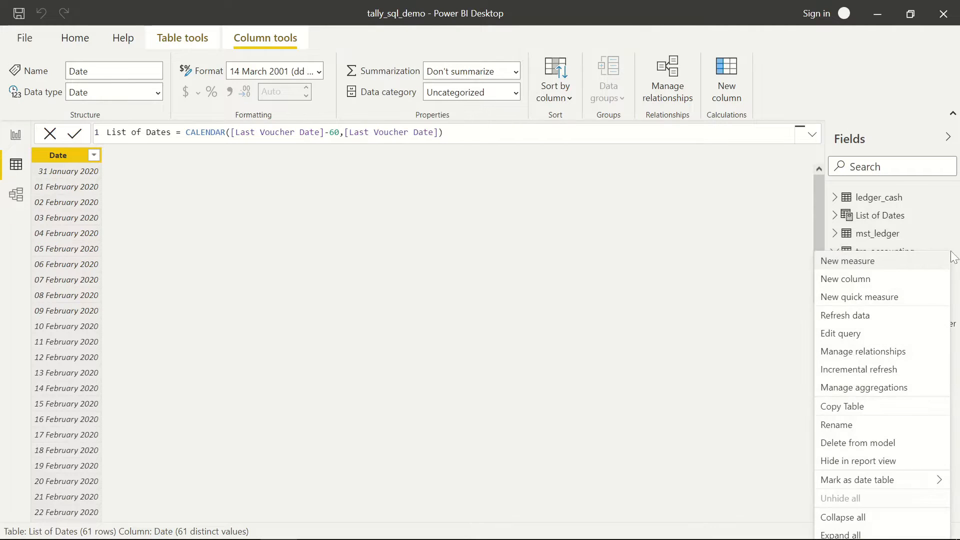
{"action": "left_click", "coordinate": [852, 266]}
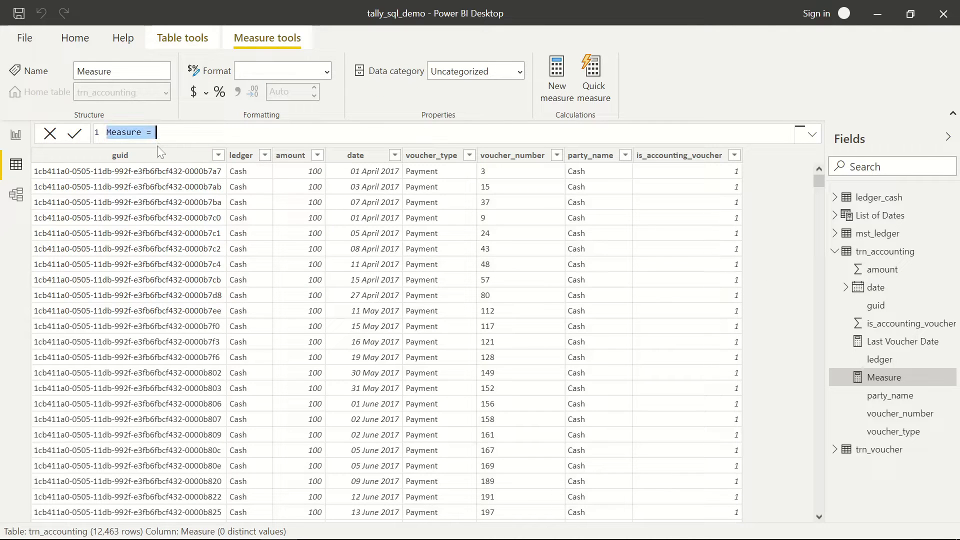
- Enter the measure formula Active Date = SELECTEDVALUE('List of Dates'[Date])
{"action": "type", "text": "Active Dat"}
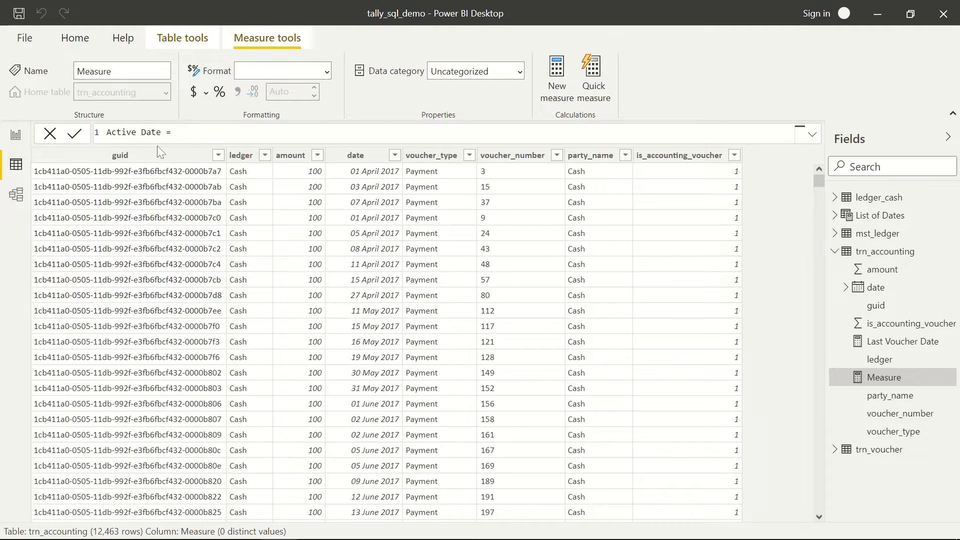
{"action": "type", "text": "SELEC"}
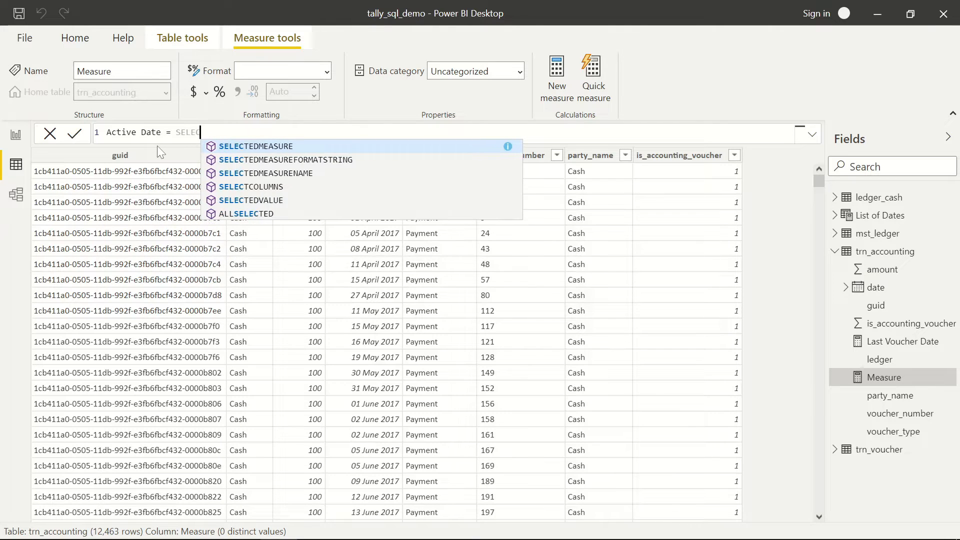
{"action": "type", "text": "T"}
{"action": "key", "text": "Down"}
{"action": "key", "text": "Down"}
{"action": "key", "text": "Down"}
{"action": "key", "text": "Down"}
{"action": "key", "text": "Tab"}
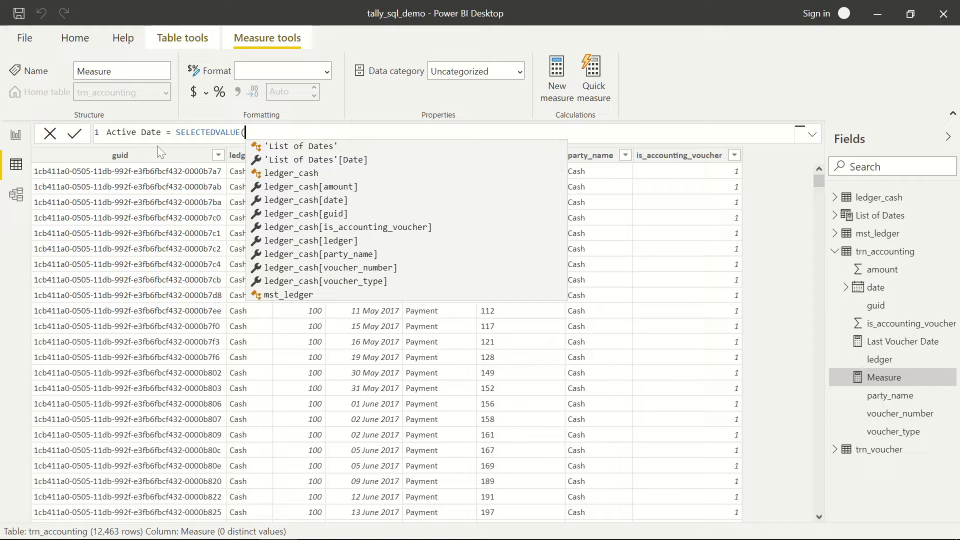
{"action": "type", "text": "Last"}
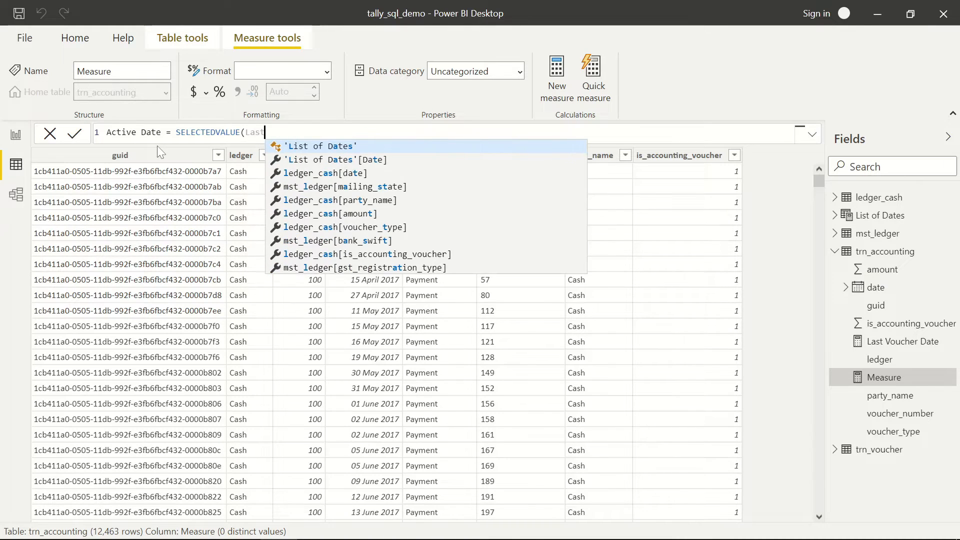
{"action": "key", "text": "Down"}
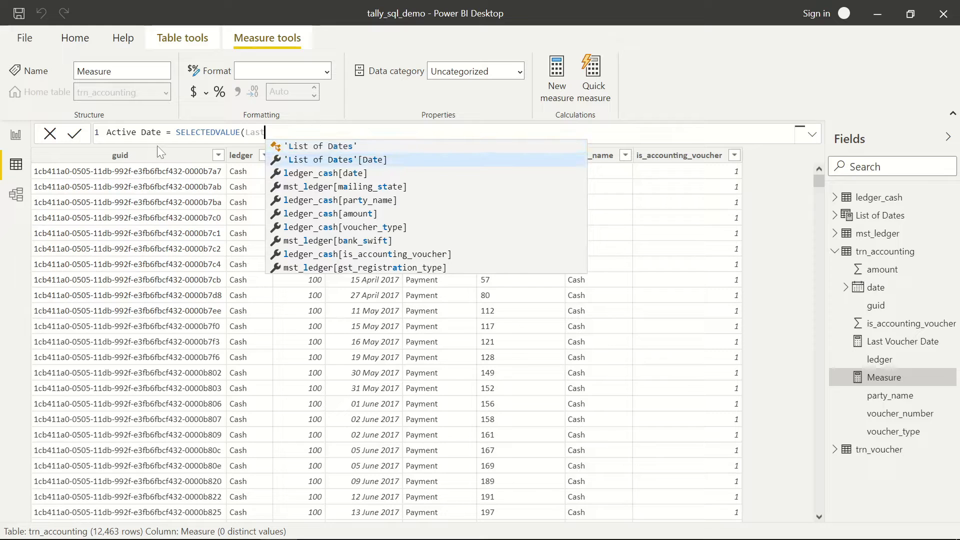
{"action": "left_click", "coordinate": [316, 160]}
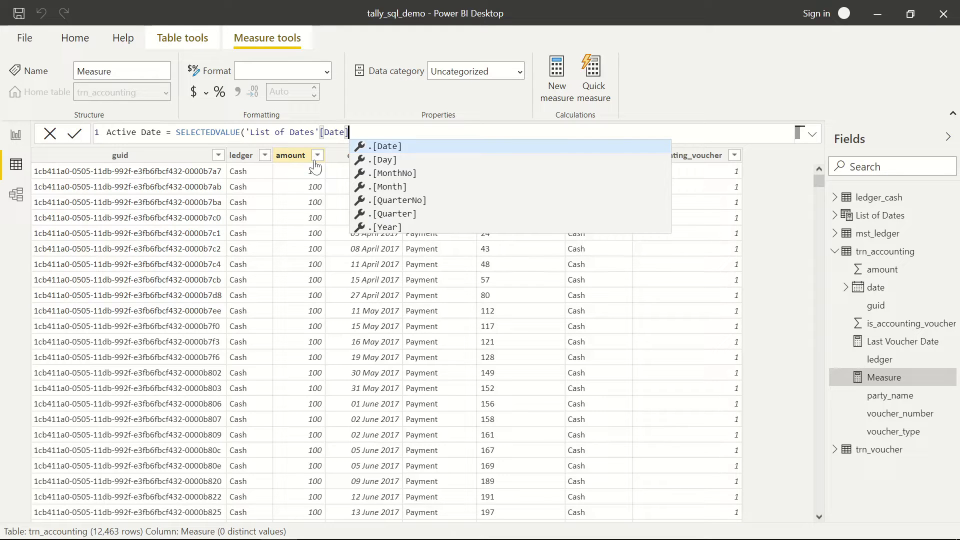
{"action": "type", "text": ")"}
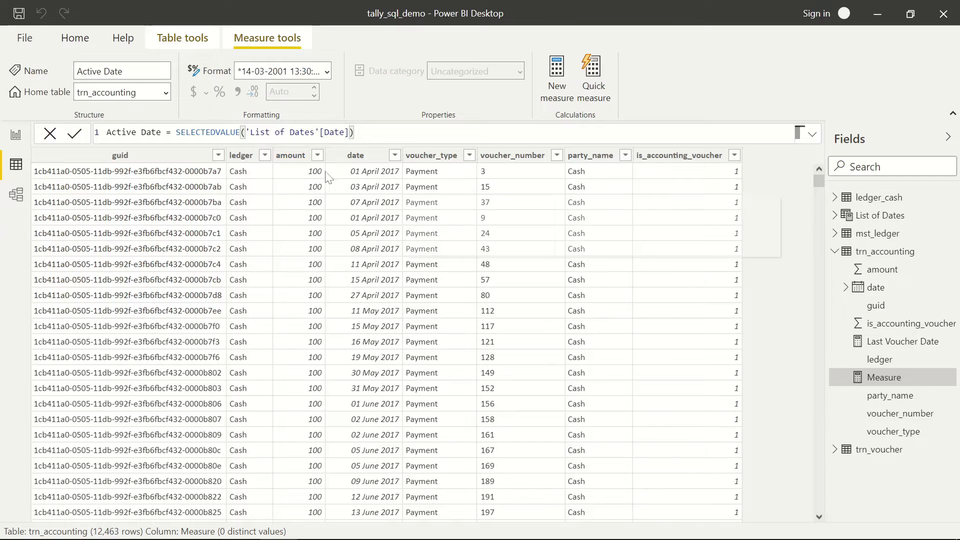
- Format the Active Date measure as dd mmmm yyyy (14 March 2001)
{"action": "left_click", "coordinate": [326, 72]}
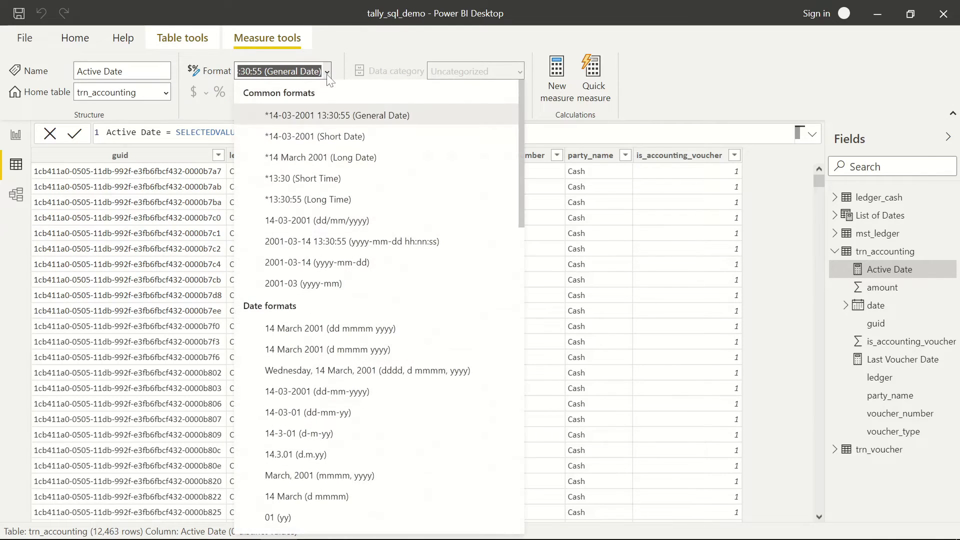
{"action": "left_click", "coordinate": [330, 329]}
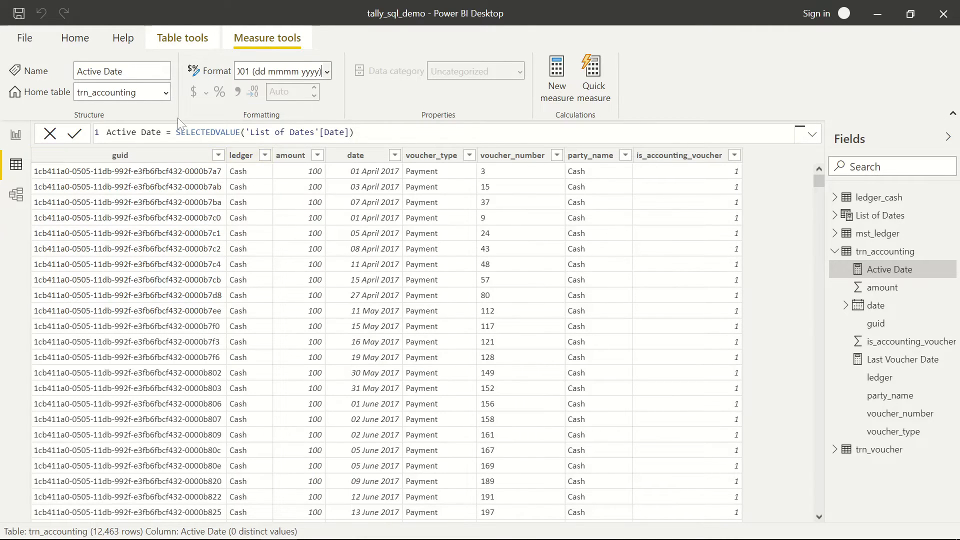
{"action": "left_click", "coordinate": [71, 39]}
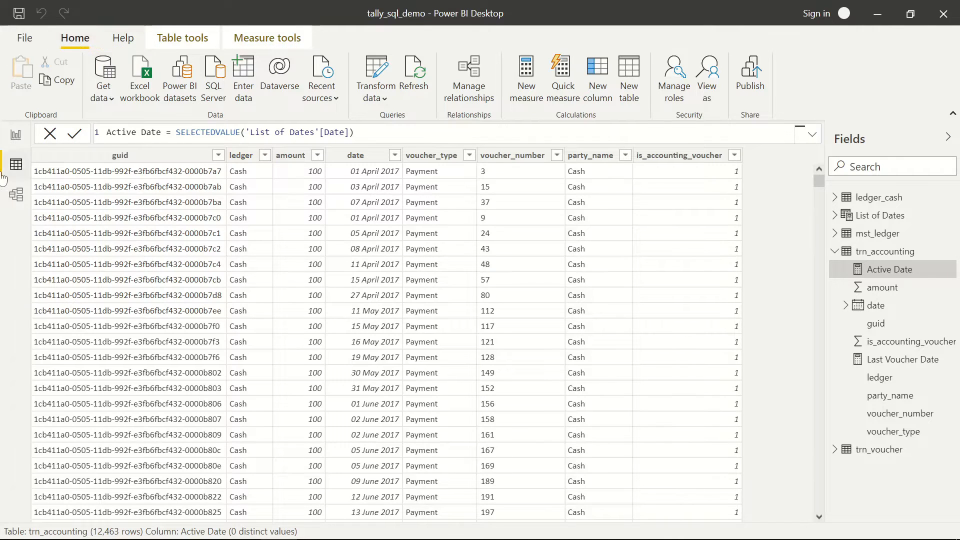
- Put the Active Date measure into the card visual and widen the card
{"action": "left_click", "coordinate": [16, 134]}
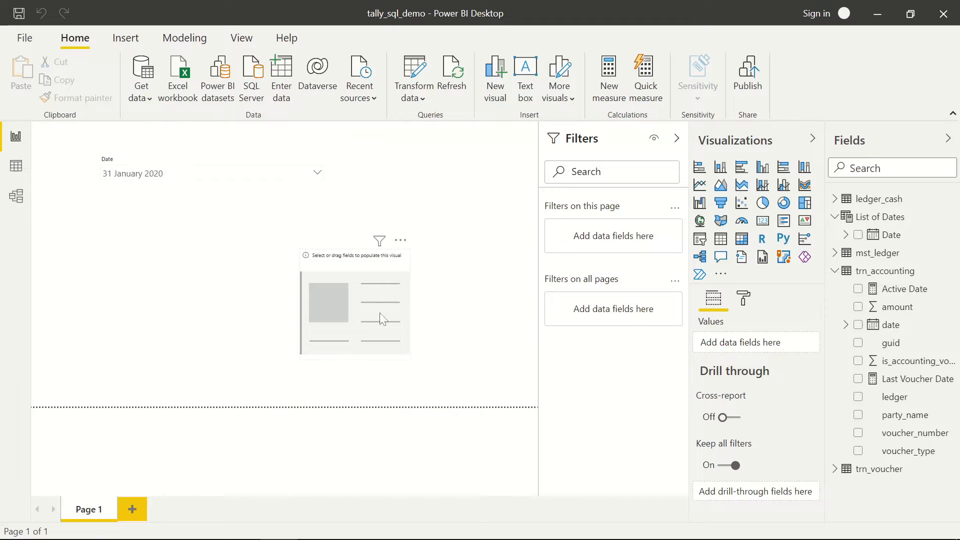
{"action": "left_click", "coordinate": [383, 283]}
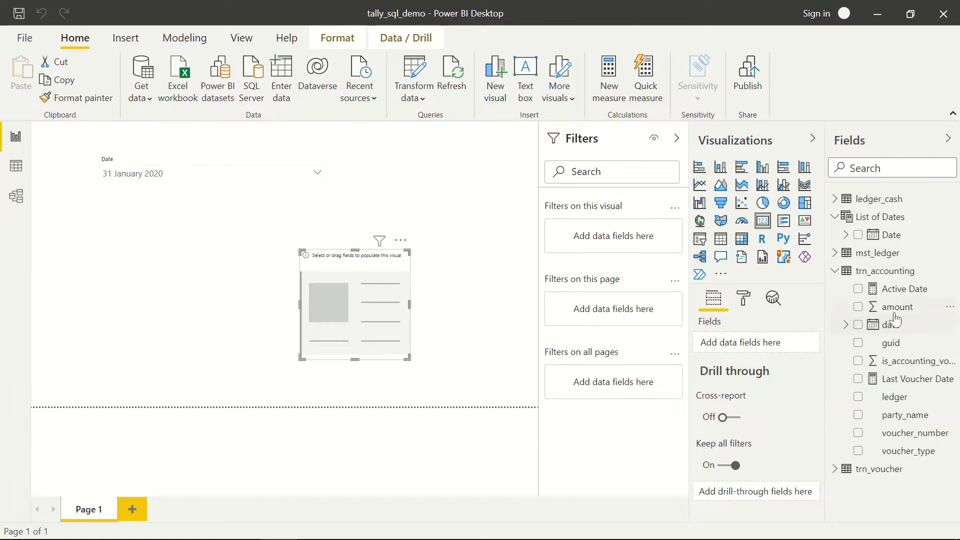
{"action": "left_click_drag", "start_coordinate": [888, 288], "coordinate": [357, 311]}
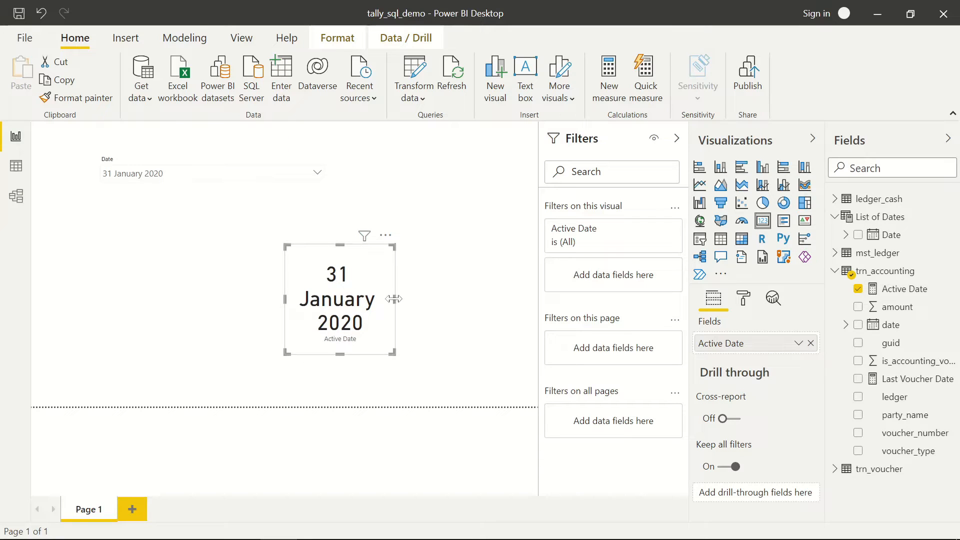
{"action": "left_click_drag", "start_coordinate": [394, 298], "coordinate": [420, 300]}
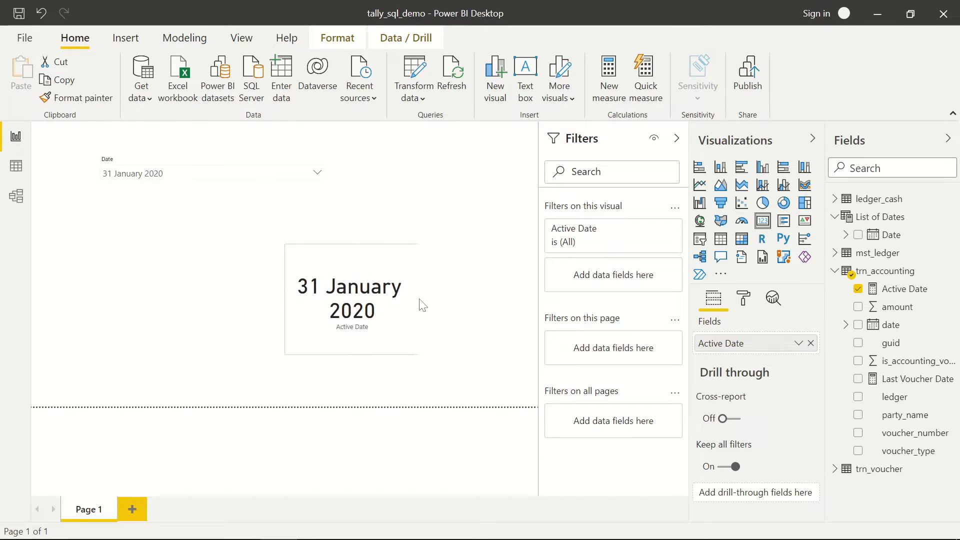
- Pick 07 February 2020, then 14 February 2020 in the date slicer
{"action": "left_click", "coordinate": [250, 182]}
{"action": "scroll", "coordinate": [159, 232], "scroll_direction": "down", "scroll_amount": 1}
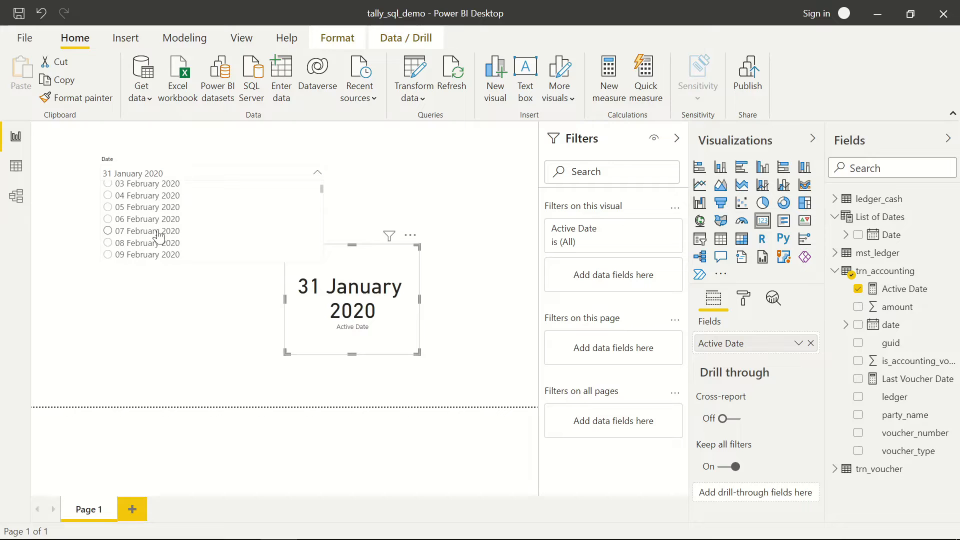
{"action": "left_click", "coordinate": [158, 232]}
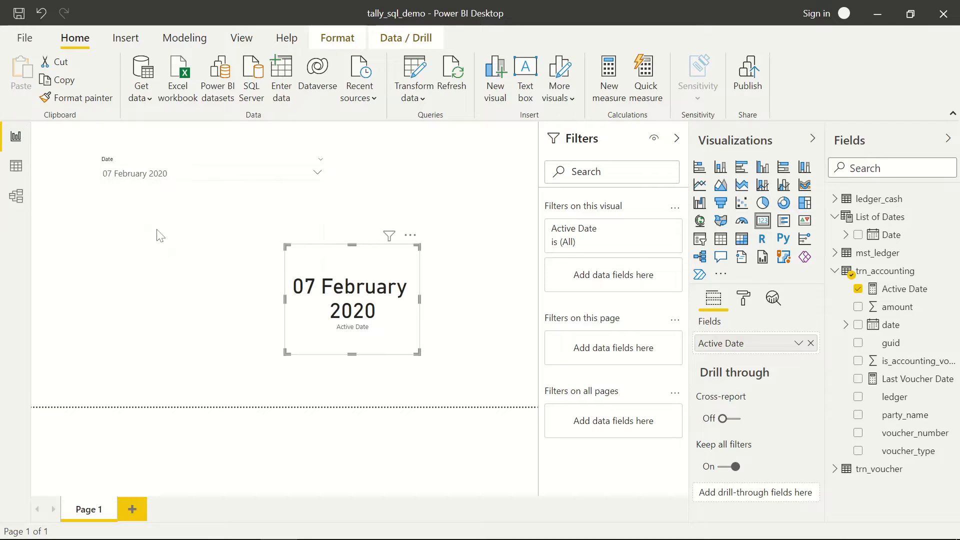
{"action": "left_click", "coordinate": [213, 176]}
{"action": "scroll", "coordinate": [199, 234], "scroll_direction": "down", "scroll_amount": 2}
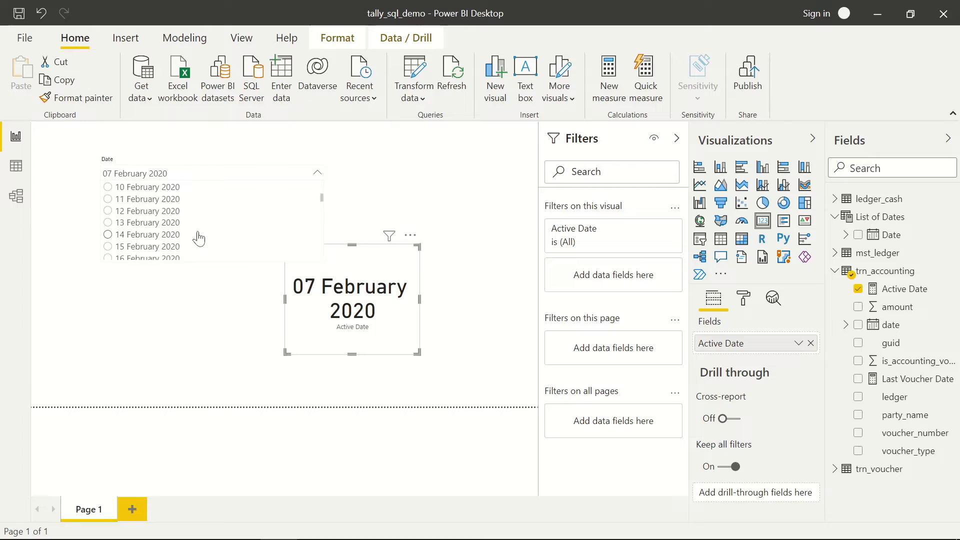
{"action": "left_click", "coordinate": [154, 235]}
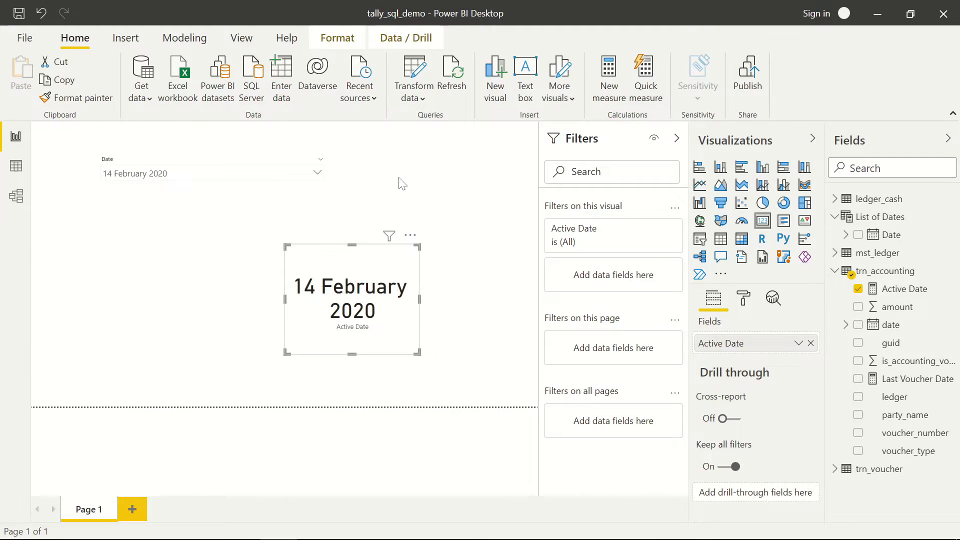
- Remove Active Date from the card, then expand ledger_cash in Data view and open its menu
{"action": "left_click", "coordinate": [810, 344]}
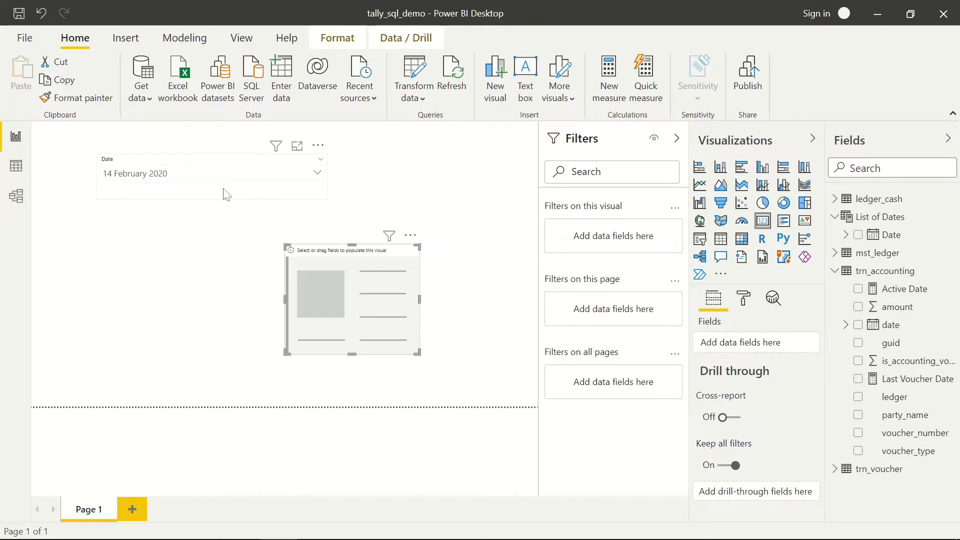
{"action": "left_click", "coordinate": [16, 167]}
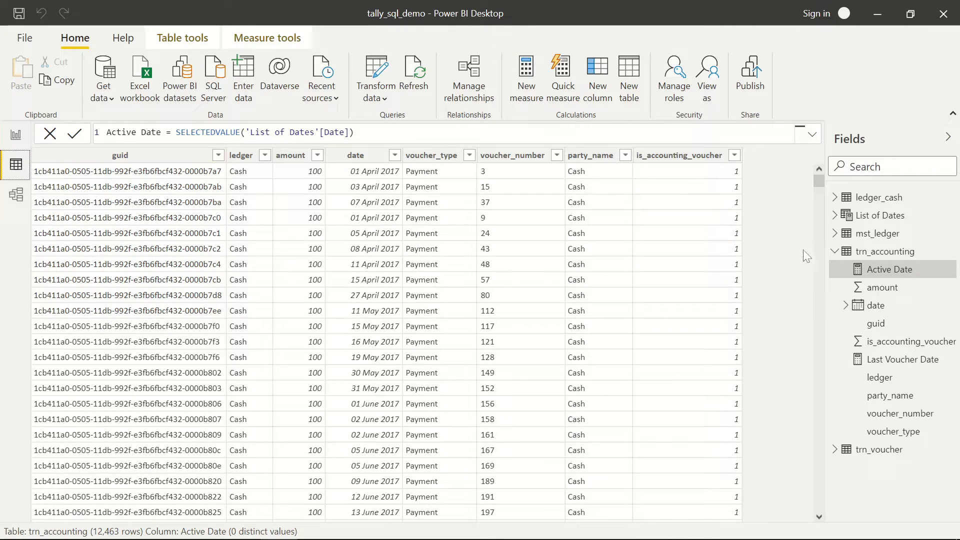
{"action": "left_click", "coordinate": [834, 252]}
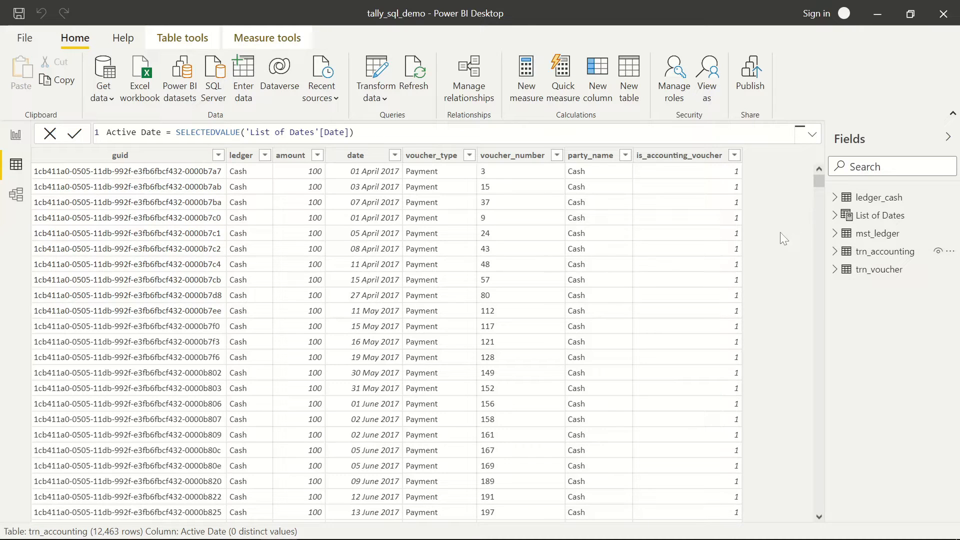
{"action": "left_click", "coordinate": [835, 200]}
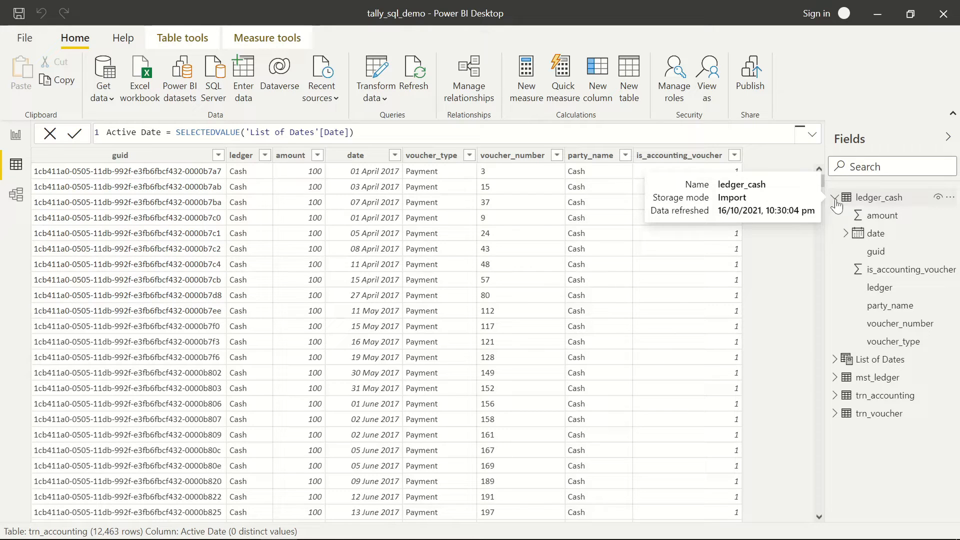
{"action": "left_click", "coordinate": [950, 200]}
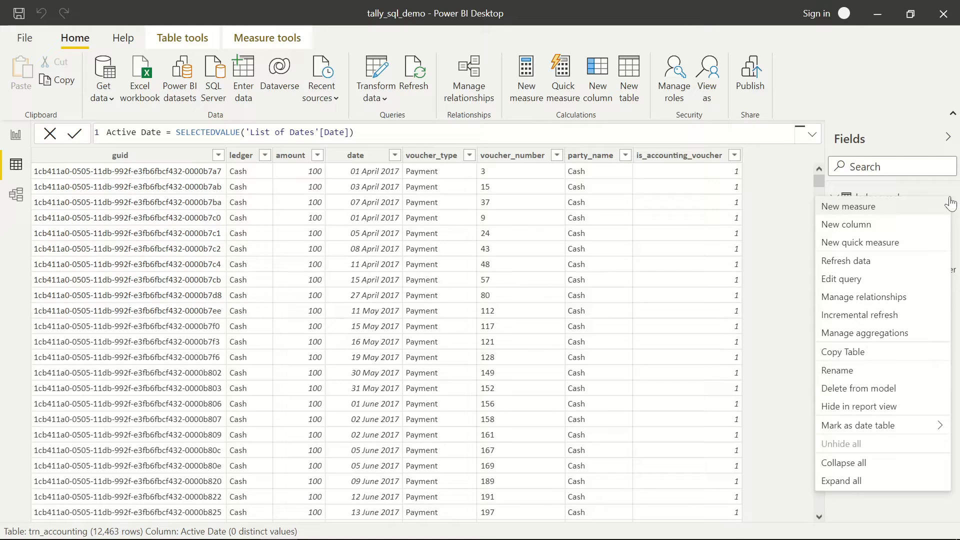
- Create a measure named Cash Opening Balance and begin its formula CALCULATE(SUM(mst_ledger[ope
{"action": "left_click", "coordinate": [857, 210]}
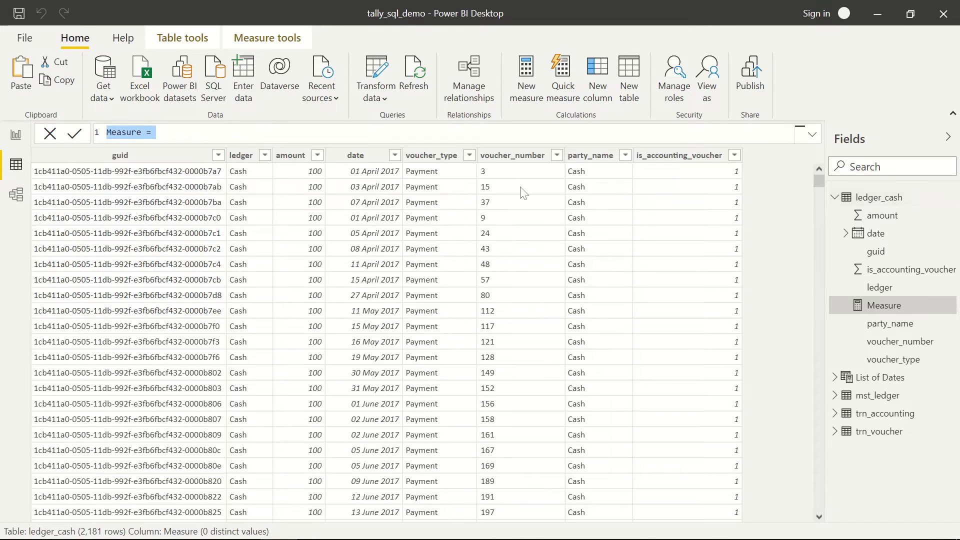
{"action": "key", "text": "Home"}
{"action": "key", "text": "shift+Right"}
{"action": "key", "text": "shift+Right"}
{"action": "key", "text": "shift+Right"}
{"action": "key", "text": "shift+Right"}
{"action": "key", "text": "shift+Right"}
{"action": "key", "text": "shift+Right"}
{"action": "key", "text": "shift+Right"}
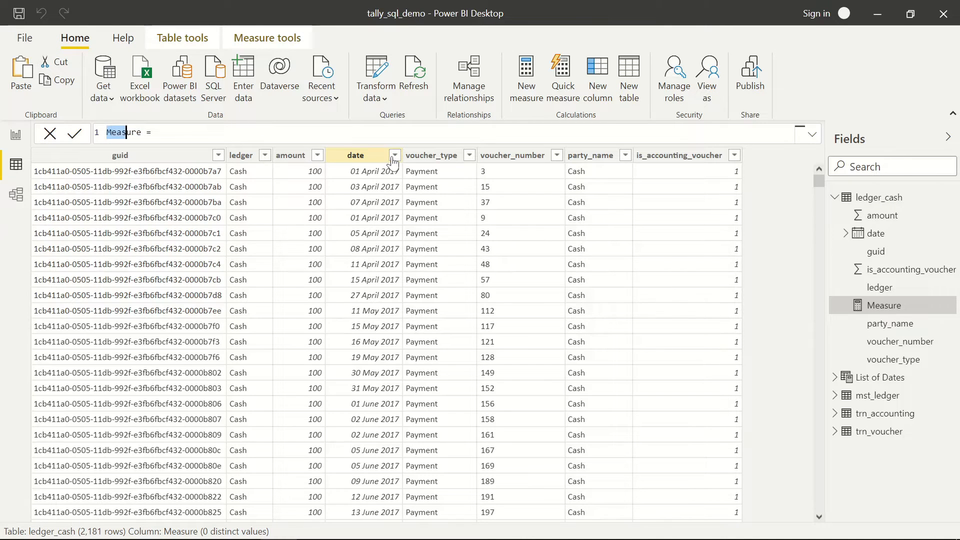
{"action": "type", "text": "Cash Opening Balance"}
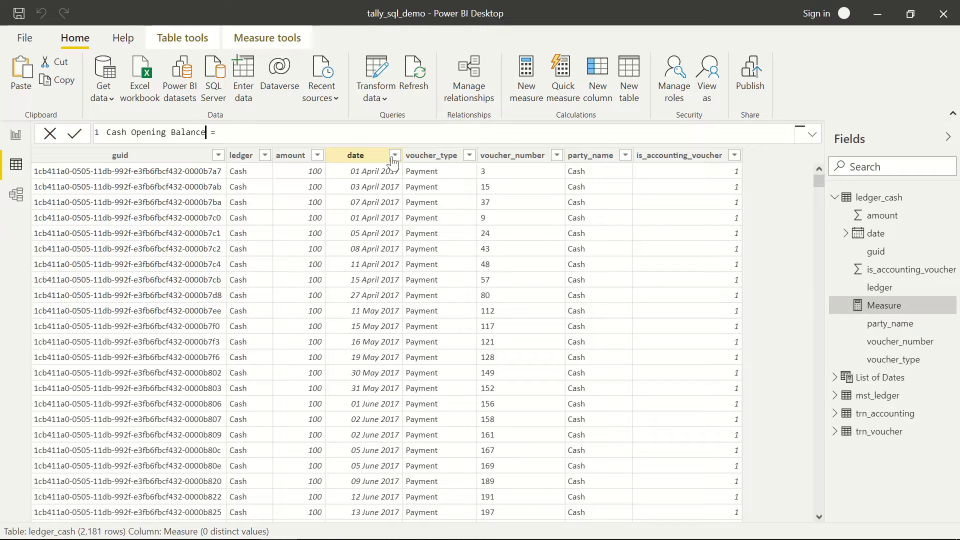
{"action": "key", "text": "End"}
{"action": "type", "text": "CALCULATE(SUM("}
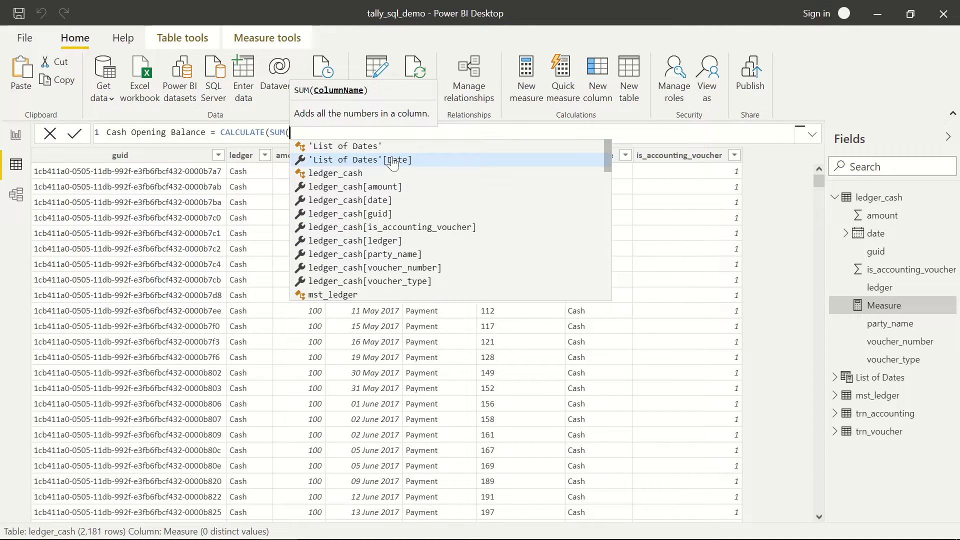
{"action": "type", "text": "mst_le"}
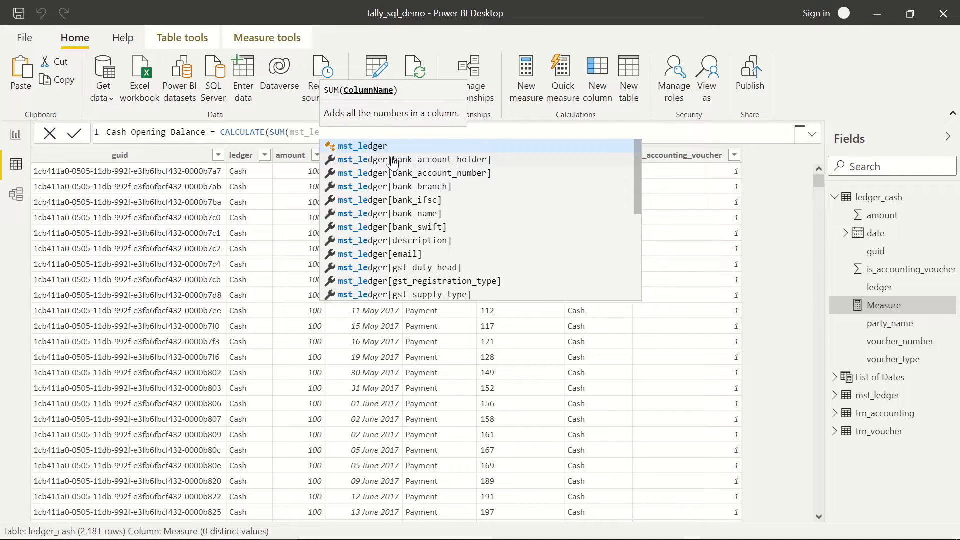
{"action": "type", "text": "dger"}
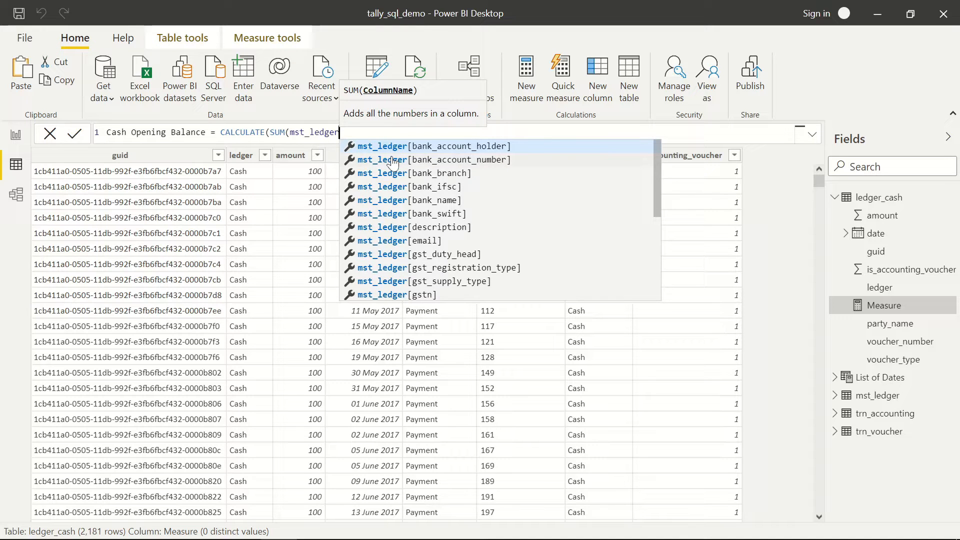
{"action": "type", "text": "[ope"}
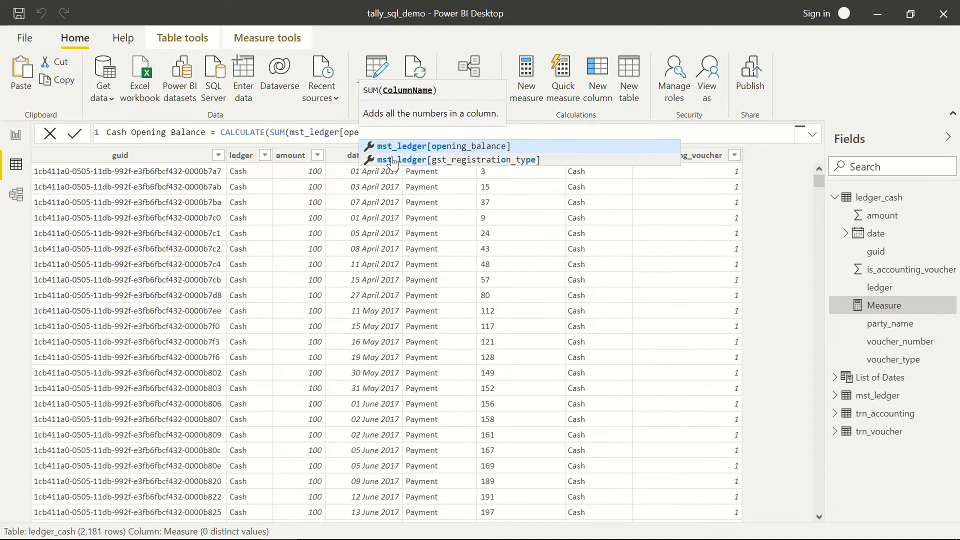
- Complete the formula as CALCULATE(SUM(mst_ledger[opening_balance]), mst_ledger[name] = "Cash") and commit it
{"action": "key", "text": "Tab"}
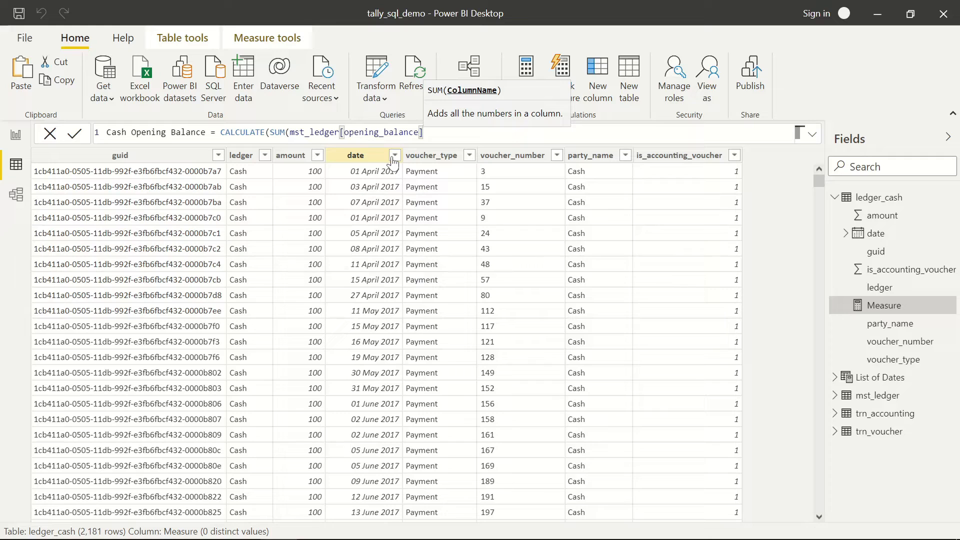
{"action": "type", "text": ")"}
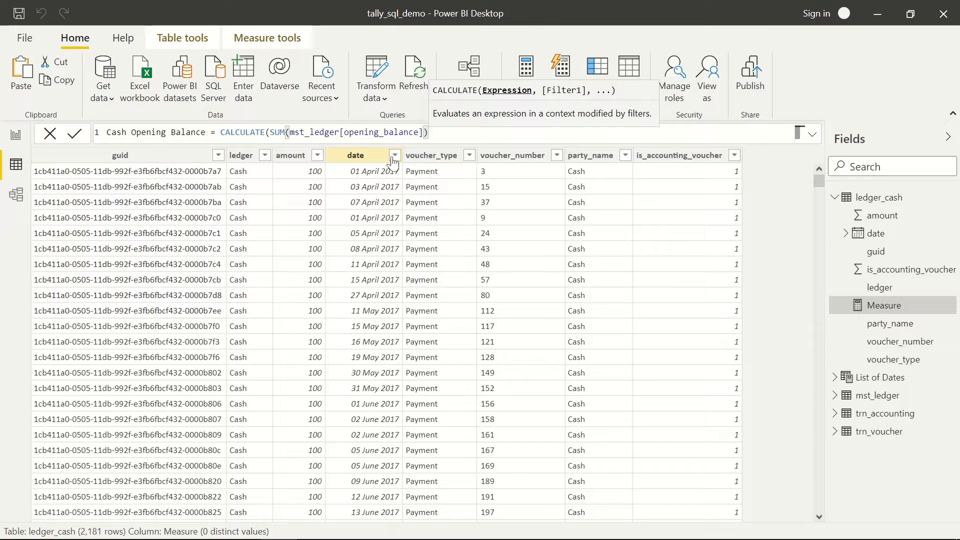
{"action": "type", "text": ","}
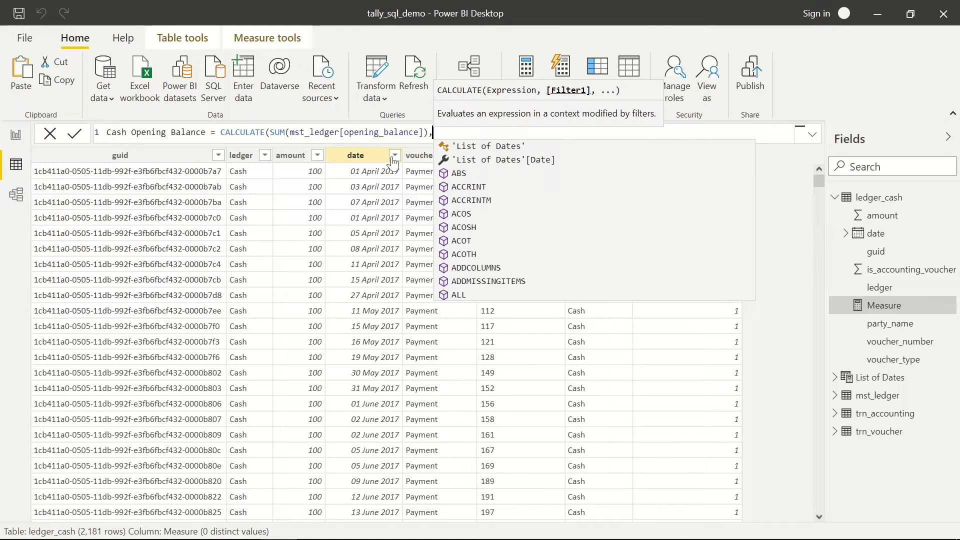
{"action": "type", "text": " mst_le"}
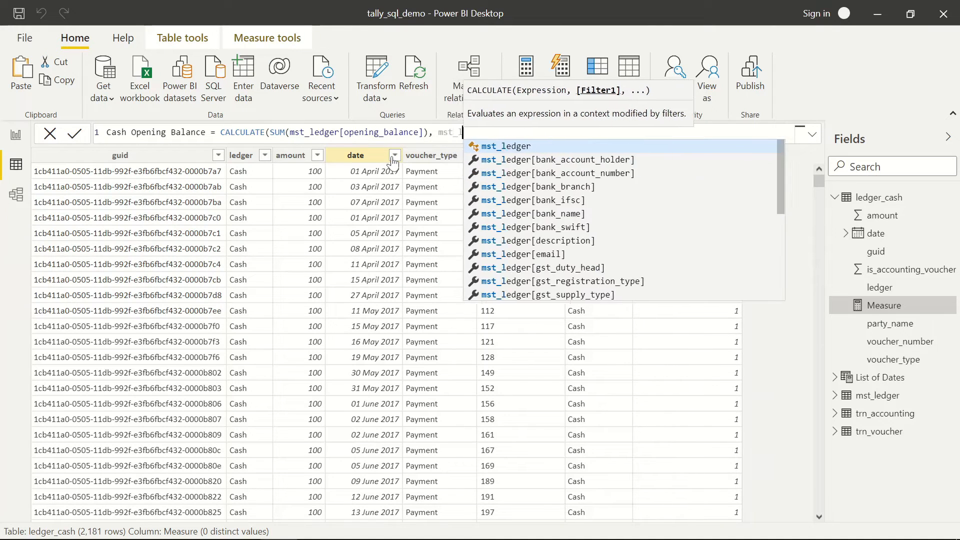
{"action": "type", "text": "dger["}
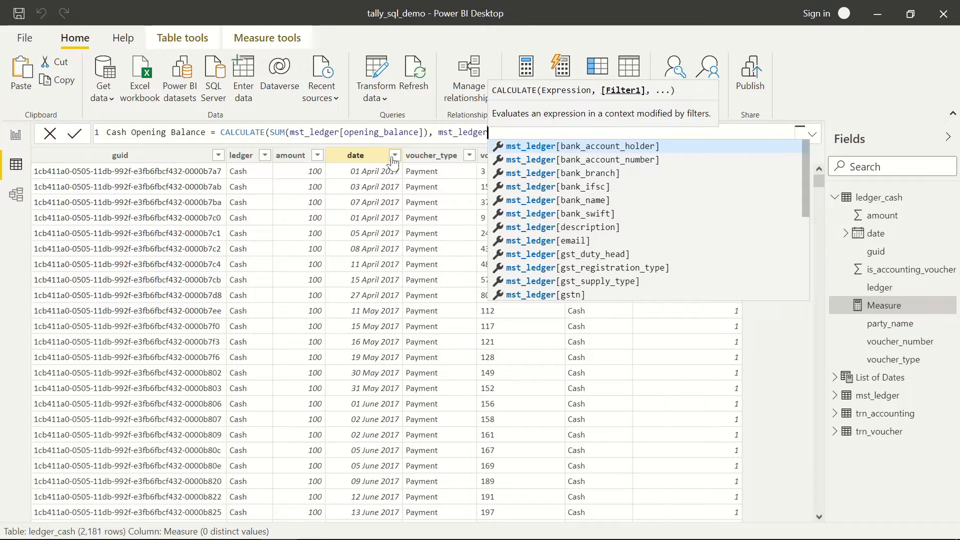
{"action": "type", "text": "nam"}
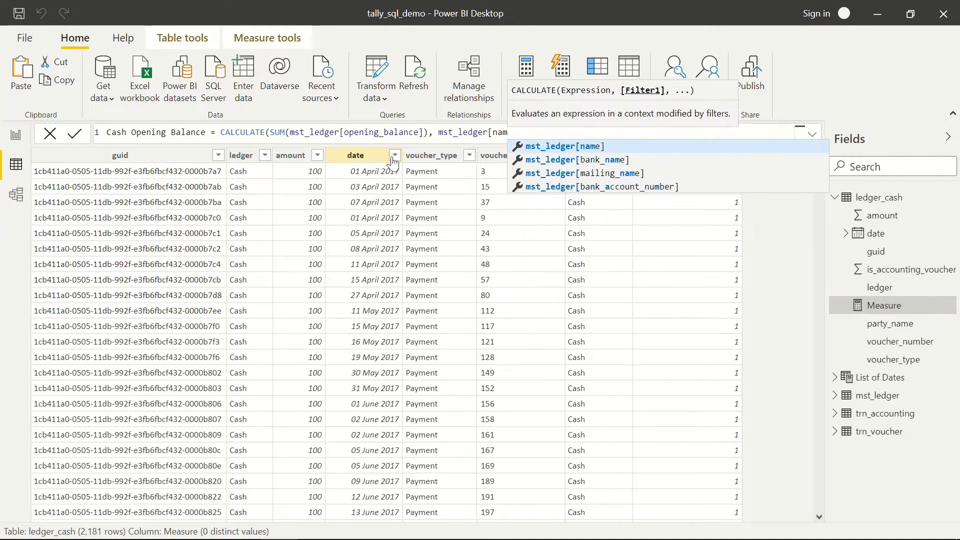
{"action": "key", "text": "Tab"}
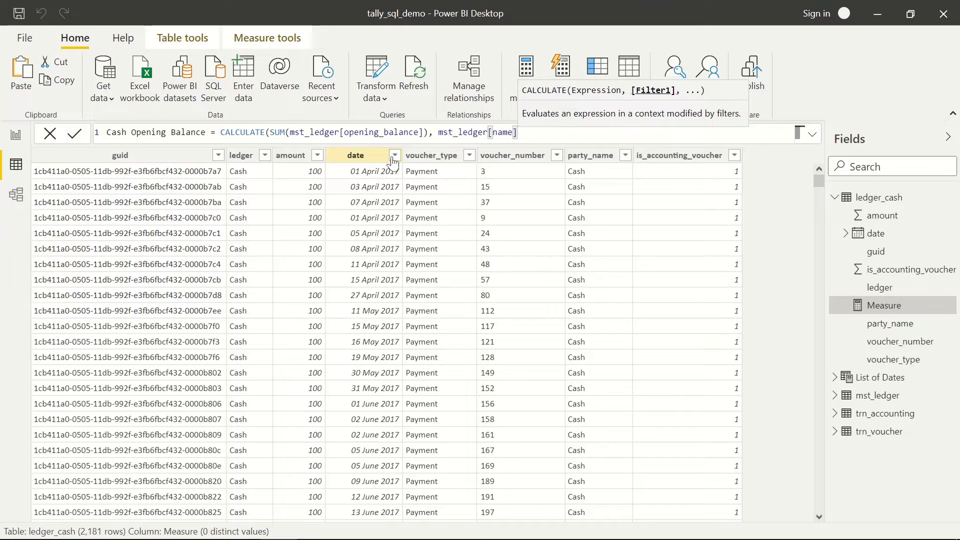
{"action": "type", "text": "= \"\""}
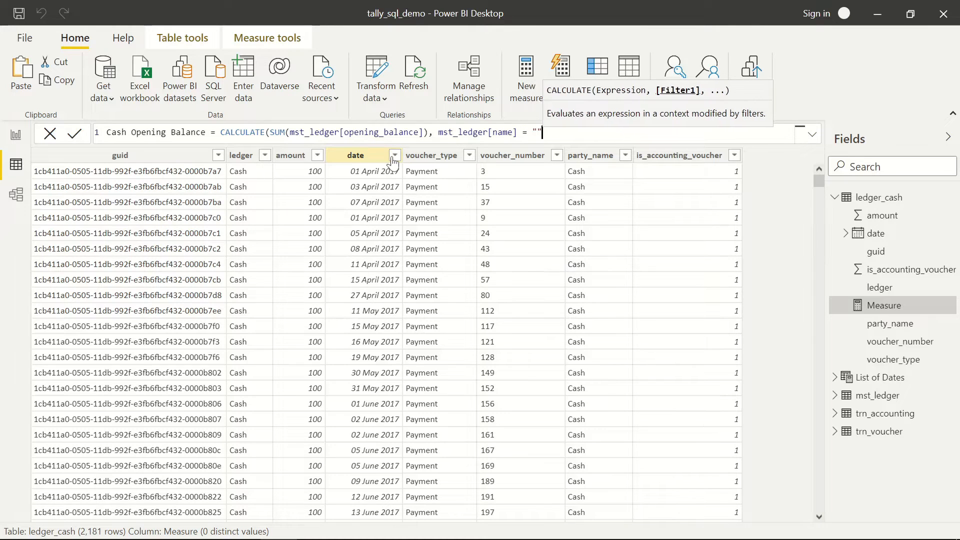
{"action": "key", "text": "Left"}
{"action": "type", "text": "Cash"}
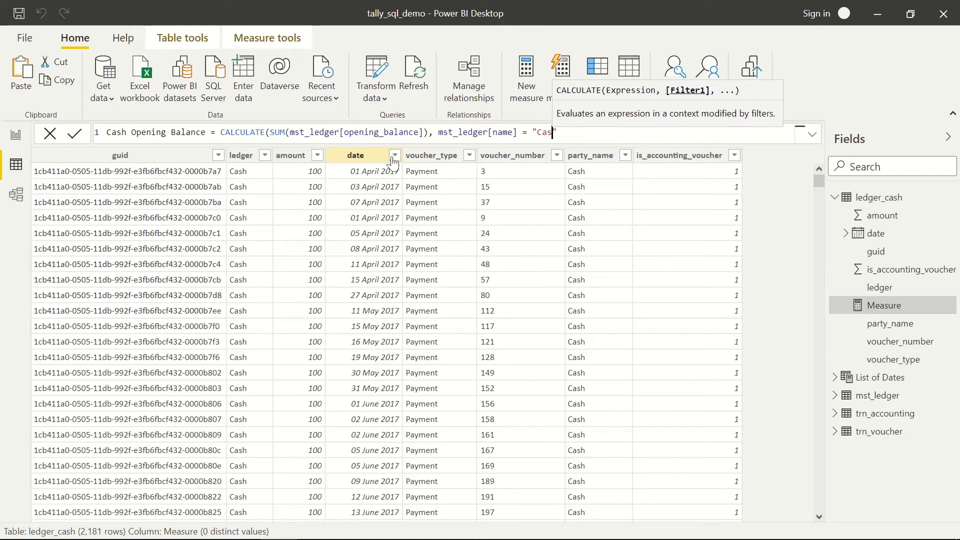
{"action": "key", "text": "Right"}
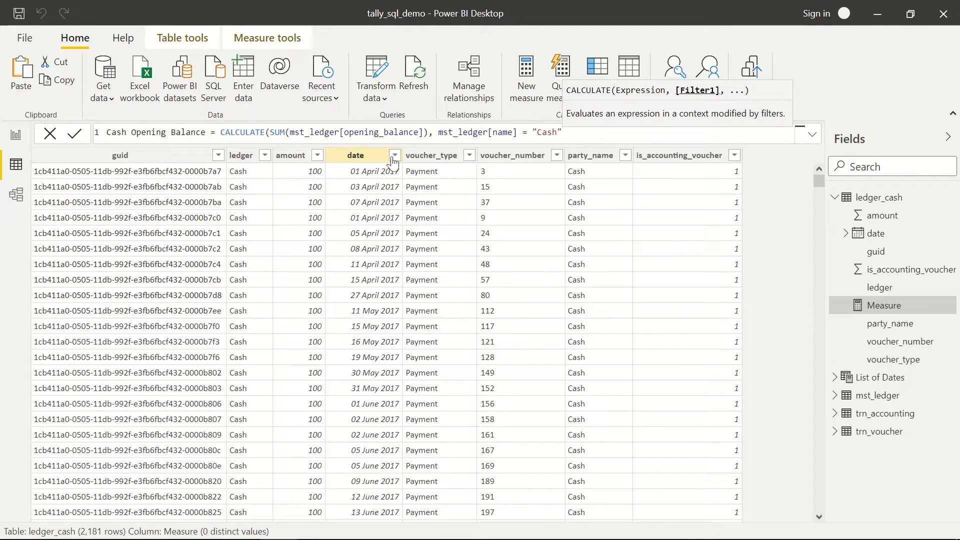
{"action": "type", "text": ")"}
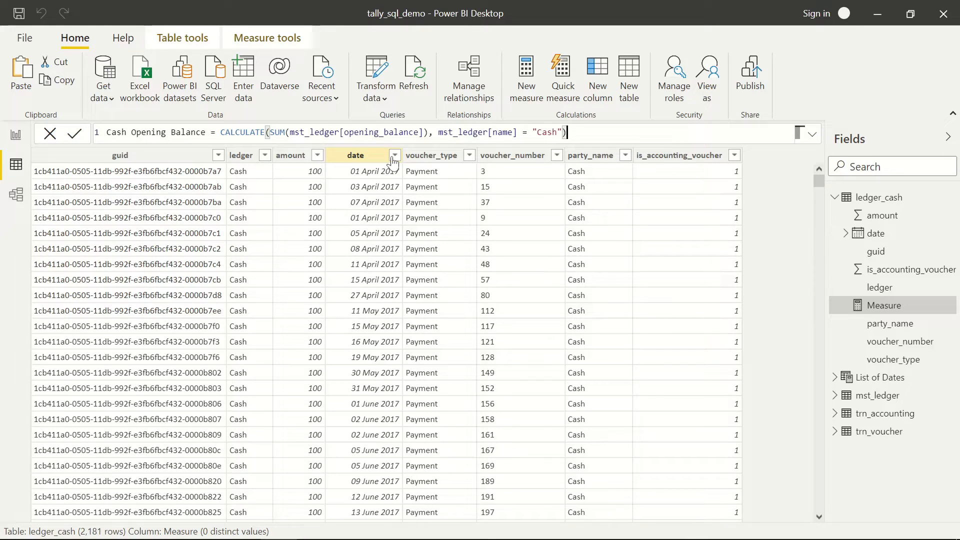
{"action": "key", "text": "Return"}
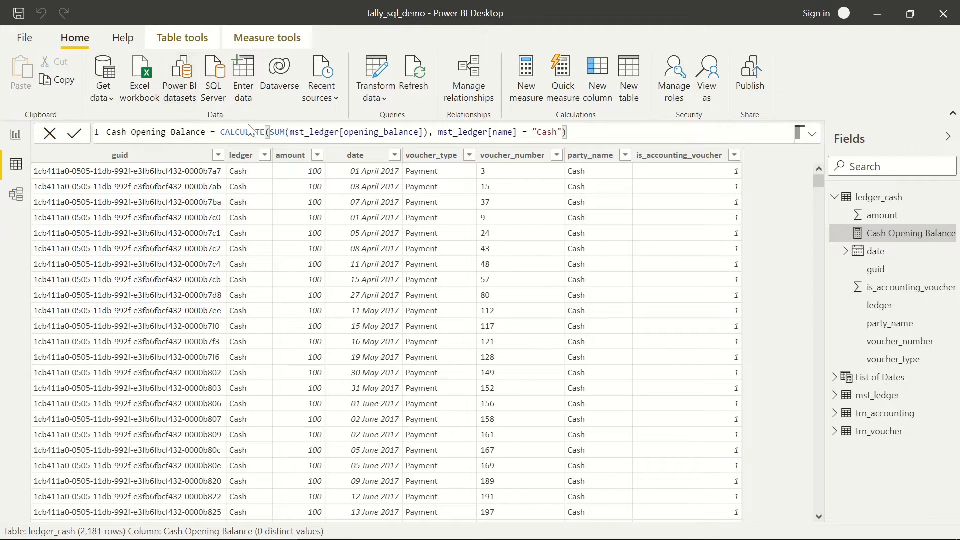
- Put Cash Opening Balance on the empty card, set data label display units to None, and widen it to show -4,13,305.34
{"action": "left_click", "coordinate": [16, 138]}
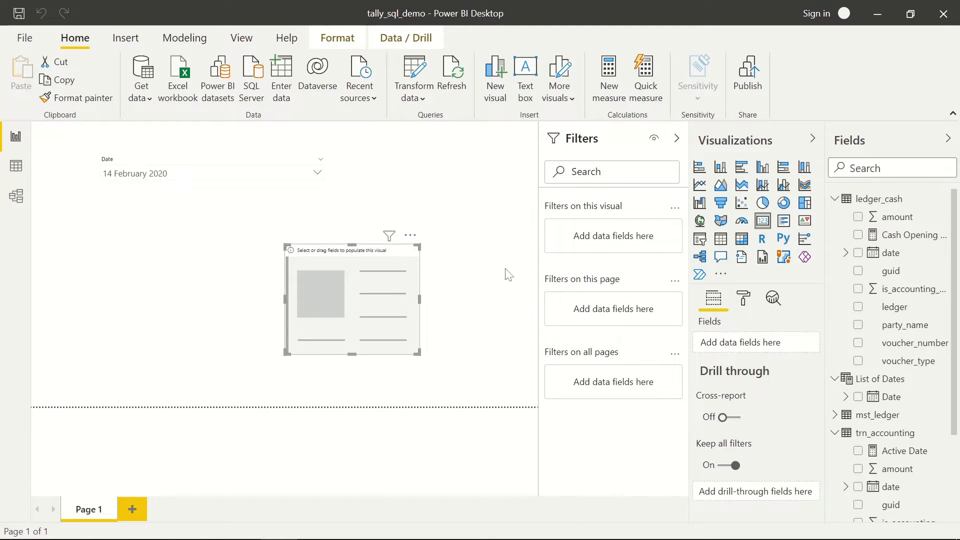
{"action": "left_click_drag", "start_coordinate": [890, 240], "coordinate": [366, 300]}
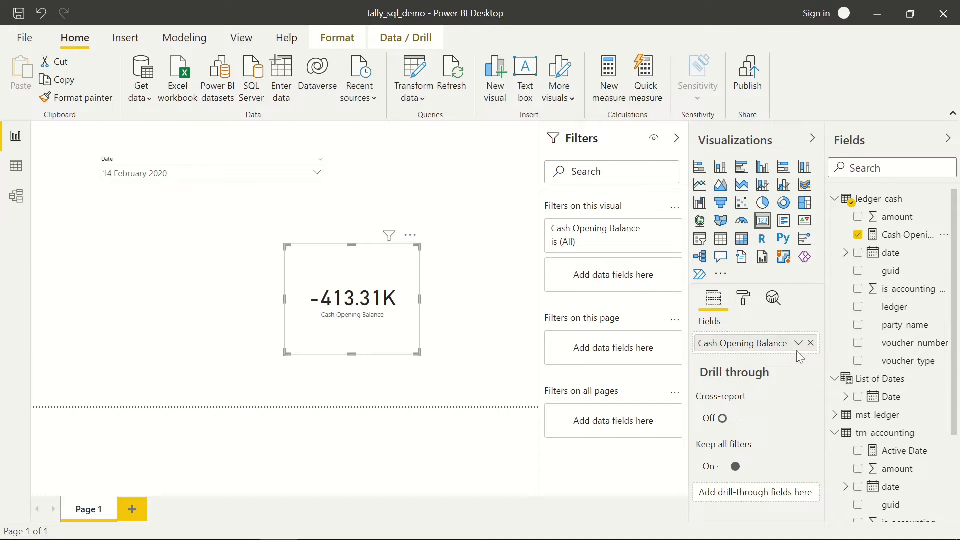
{"action": "left_click", "coordinate": [744, 300]}
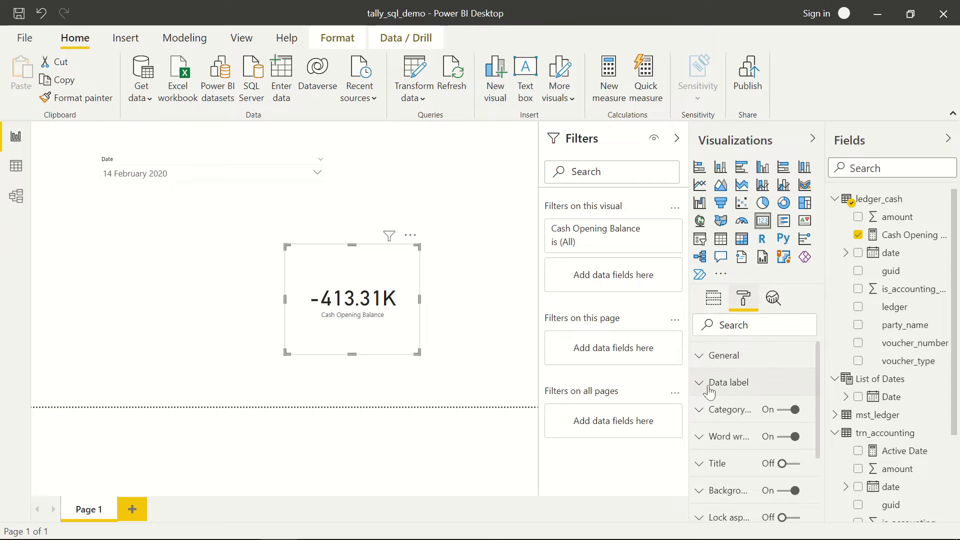
{"action": "scroll", "coordinate": [708, 385], "scroll_direction": "down", "scroll_amount": 2}
{"action": "scroll", "coordinate": [708, 385], "scroll_direction": "up", "scroll_amount": 2}
{"action": "left_click", "coordinate": [700, 386]}
{"action": "scroll", "coordinate": [797, 420], "scroll_direction": "down", "scroll_amount": 3}
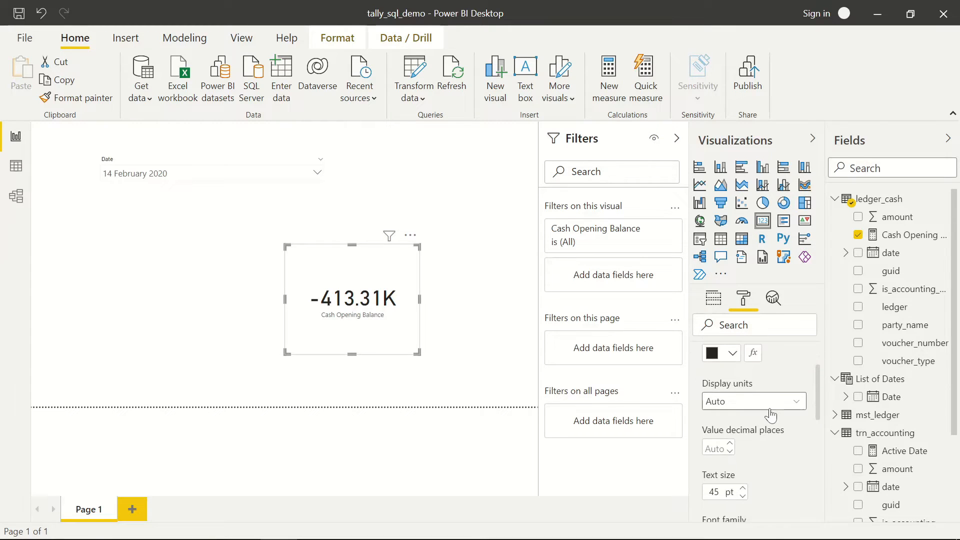
{"action": "left_click", "coordinate": [771, 415]}
{"action": "left_click", "coordinate": [788, 436]}
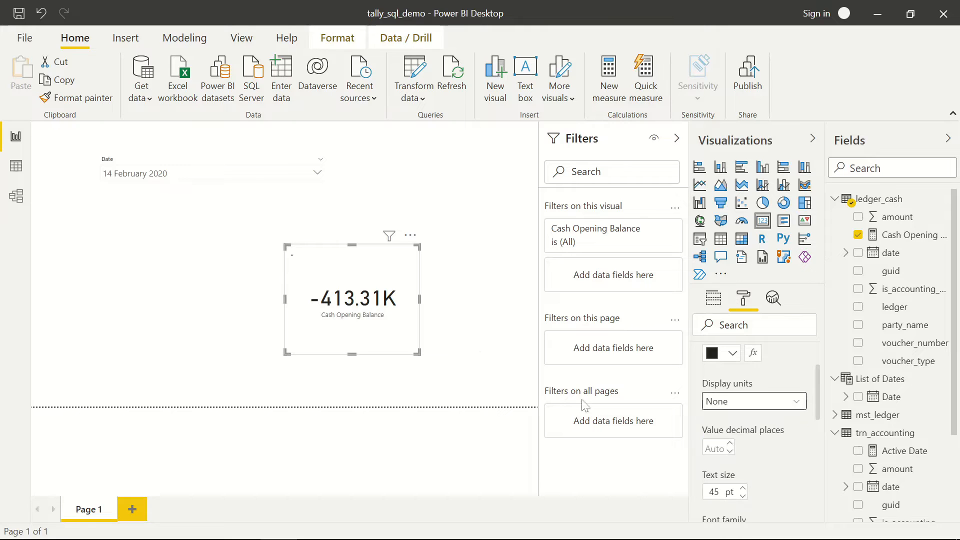
{"action": "left_click_drag", "start_coordinate": [420, 299], "coordinate": [457, 299]}
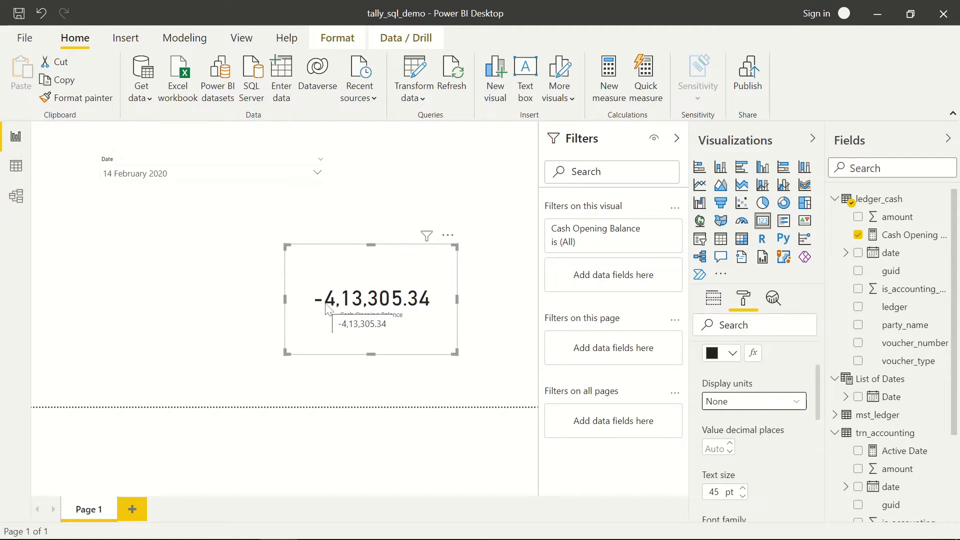
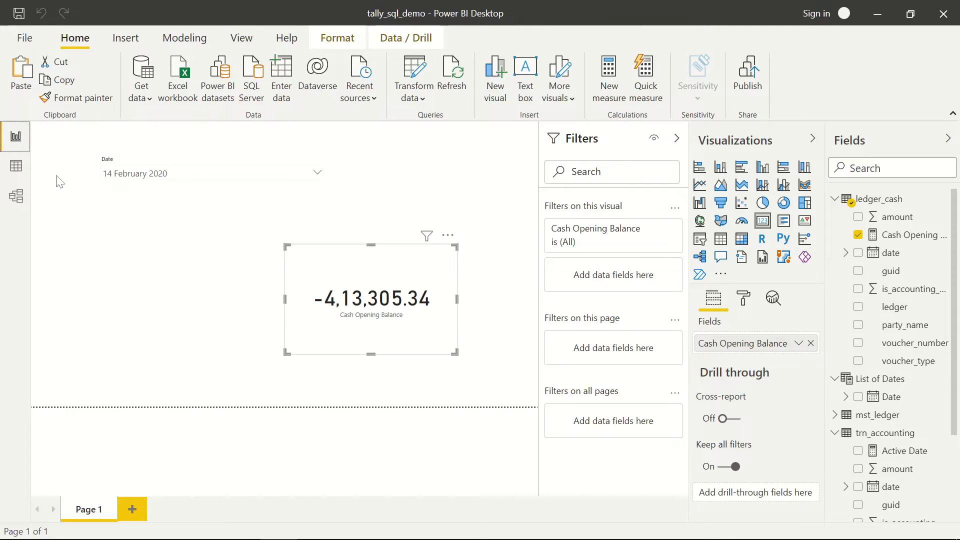
- Switch to Data view to show the trn_accounting table's 12,463 rows
{"action": "left_click", "coordinate": [16, 170]}
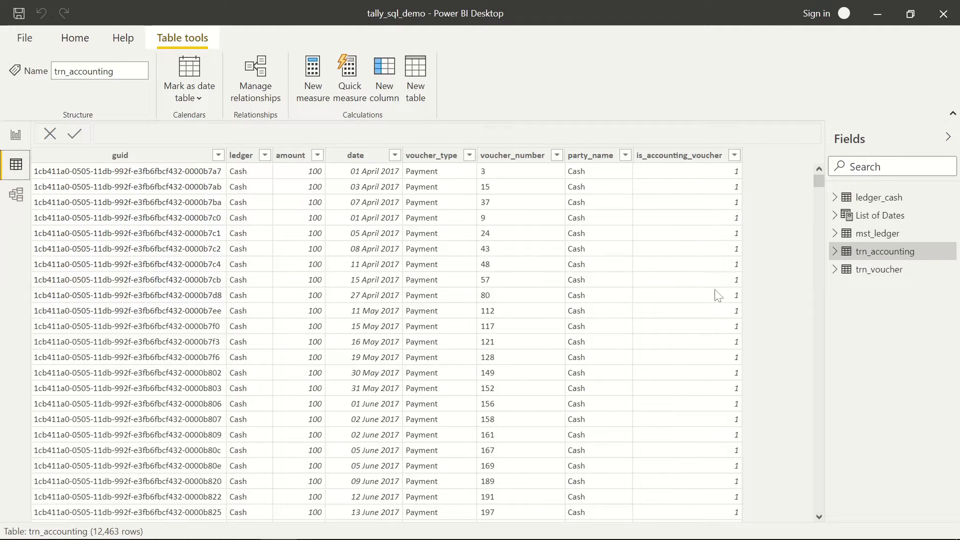
- Create a new measure in ledger_cash named Cash Closing Balance
{"action": "left_click", "coordinate": [836, 253]}
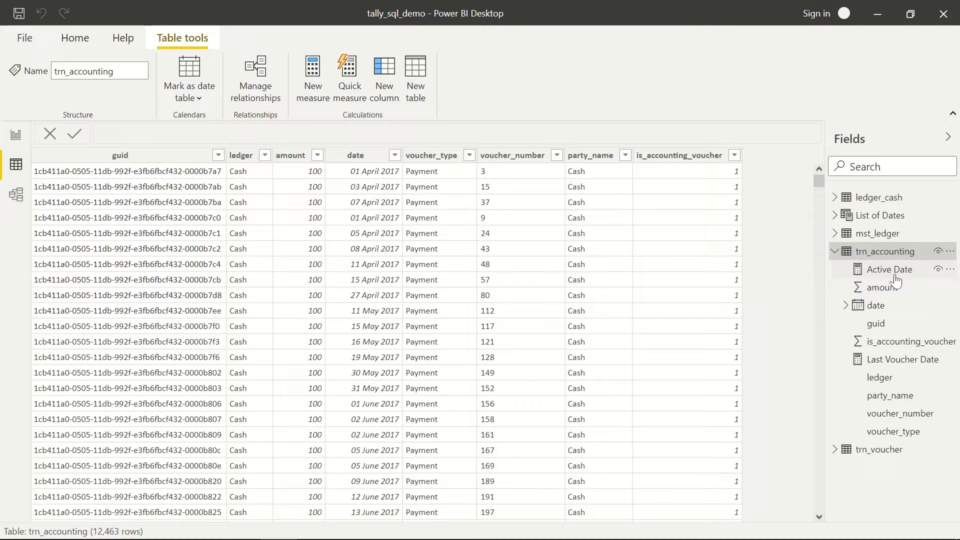
{"action": "left_click", "coordinate": [835, 251]}
{"action": "left_click", "coordinate": [835, 199]}
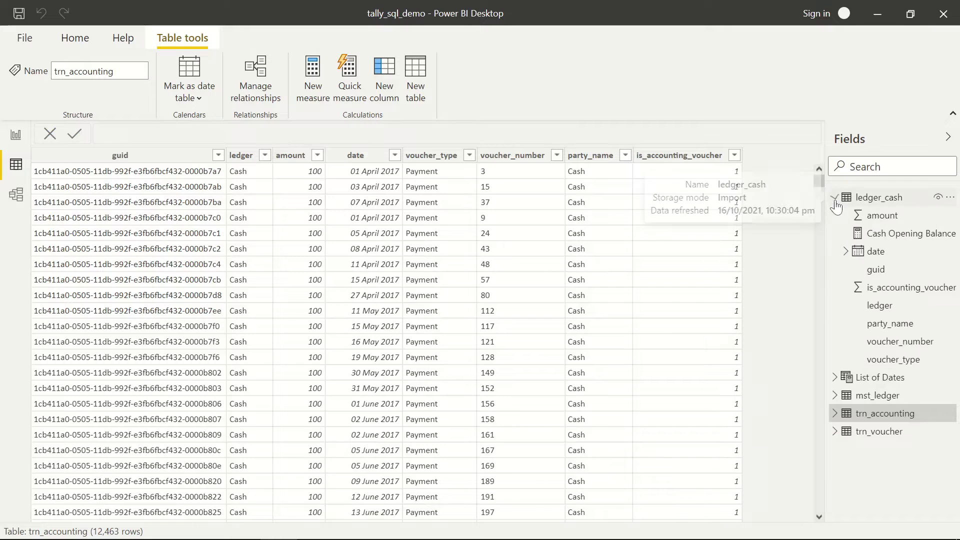
{"action": "left_click", "coordinate": [950, 202]}
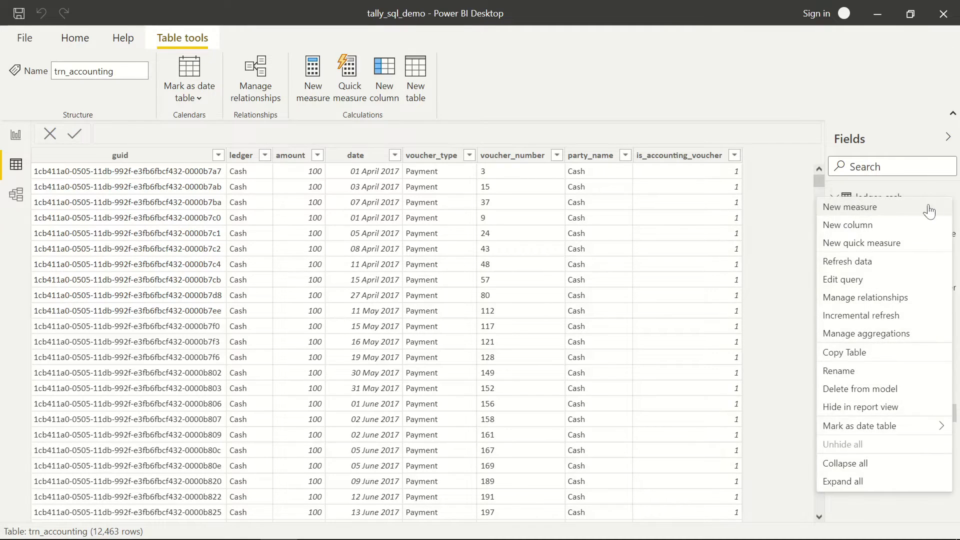
{"action": "left_click", "coordinate": [852, 210]}
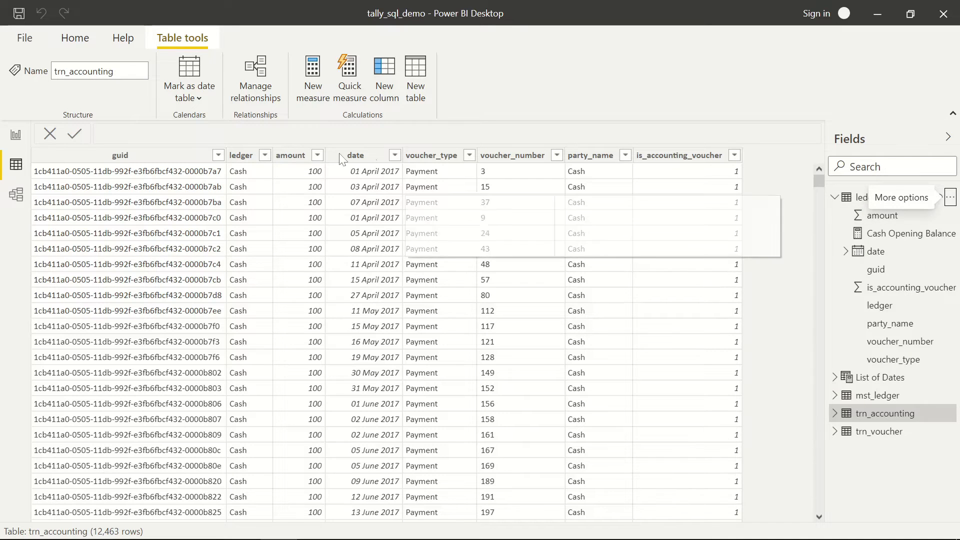
{"action": "key", "text": "Home"}
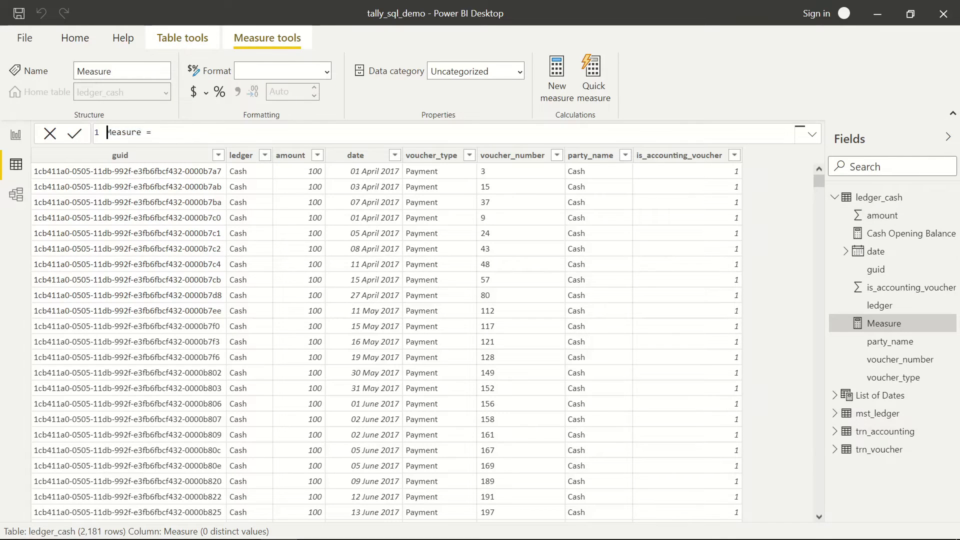
{"action": "key", "text": "shift+Right"}
{"action": "key", "text": "shift+Right"}
{"action": "key", "text": "shift+Right"}
{"action": "key", "text": "shift+Right"}
{"action": "key", "text": "shift+Right"}
{"action": "key", "text": "shift+Right"}
{"action": "key", "text": "shift+Right"}
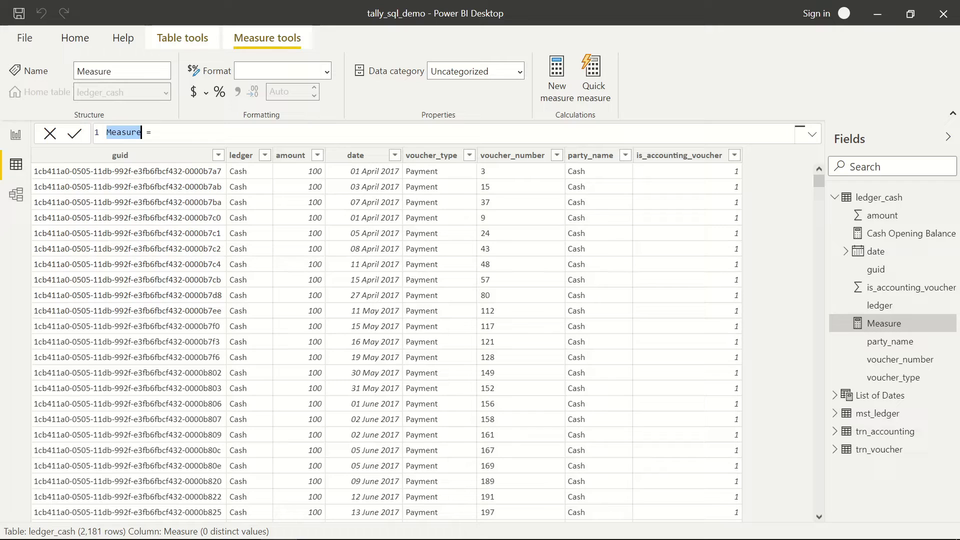
{"action": "type", "text": "Cash "}
{"action": "type", "text": "Closing Bal"}
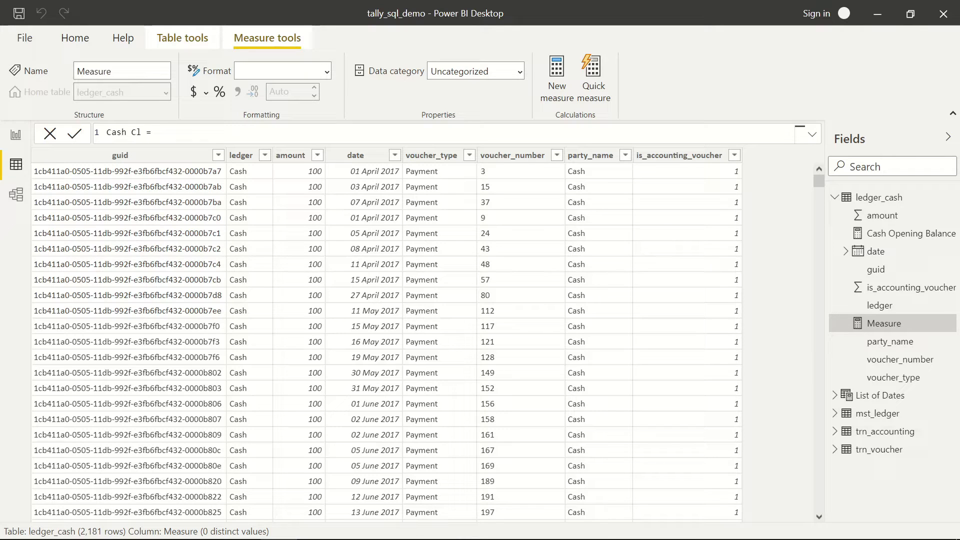
{"action": "type", "text": "ance"}
- Start the formula with the ledger_cash[Cash Opening Balance] measure reference
{"action": "type", "text": "CAL"}
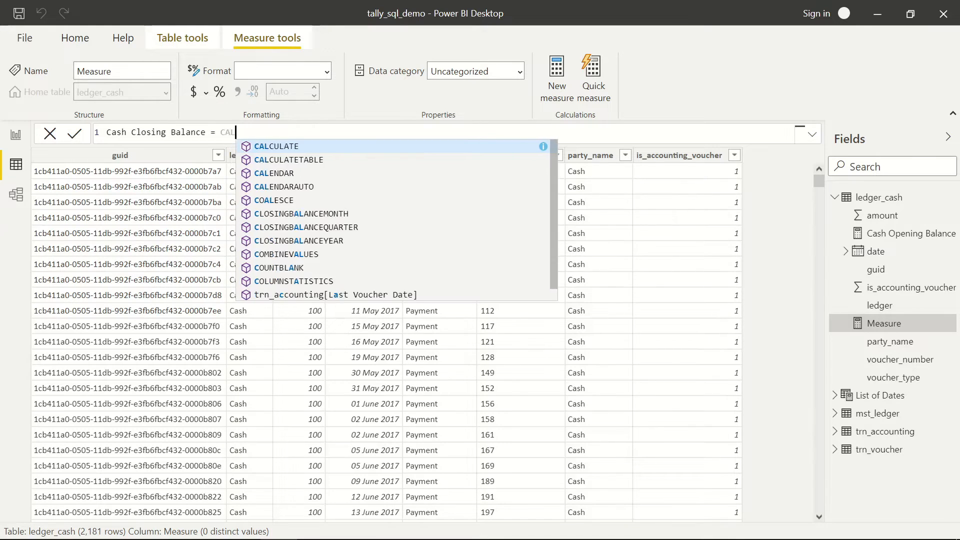
{"action": "key", "text": "Tab"}
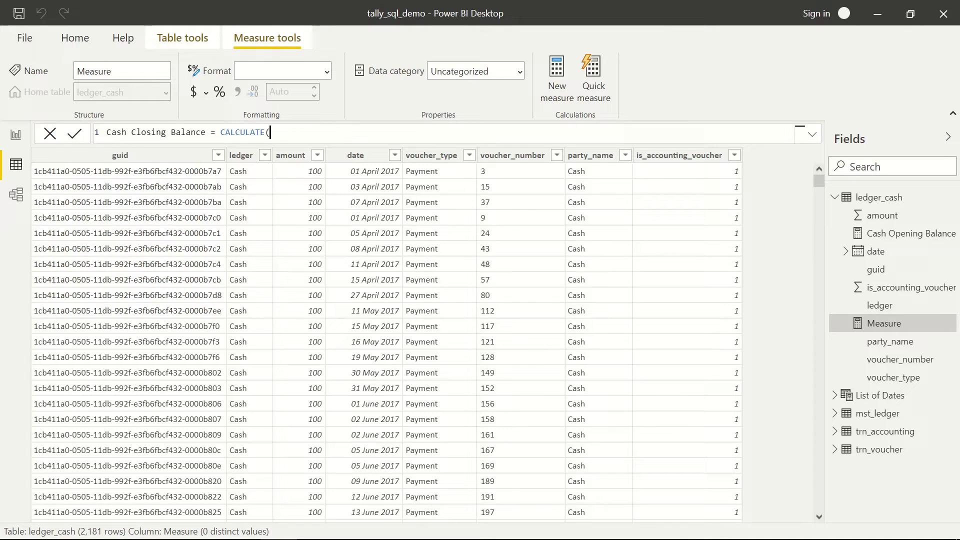
{"action": "key", "text": "BackSpace"}
{"action": "key", "text": "BackSpace"}
{"action": "key", "text": "BackSpace"}
{"action": "key", "text": "BackSpace"}
{"action": "key", "text": "BackSpace"}
{"action": "key", "text": "BackSpace"}
{"action": "key", "text": "BackSpace"}
{"action": "key", "text": "BackSpace"}
{"action": "key", "text": "BackSpace"}
{"action": "key", "text": "BackSpace"}
{"action": "type", "text": "Cash"}
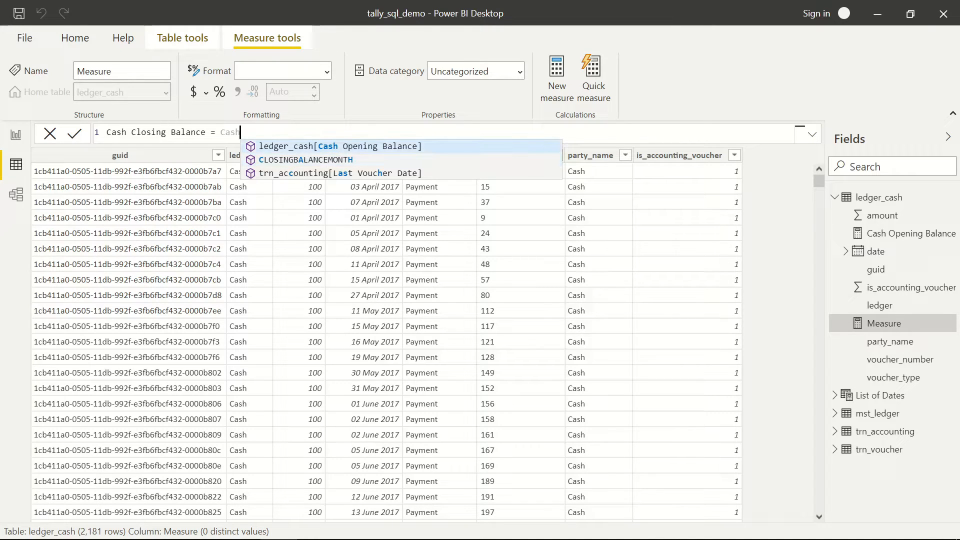
{"action": "key", "text": "Tab"}
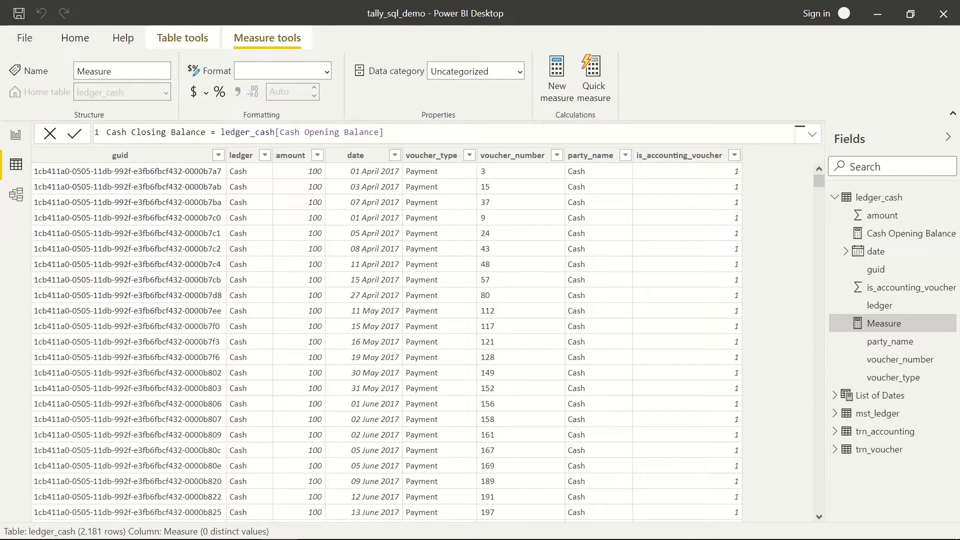
- Append + CALCULATE(SUM( to the Cash Closing Balance formula
{"action": "type", "text": "+"}
{"action": "type", "text": "SUM"}
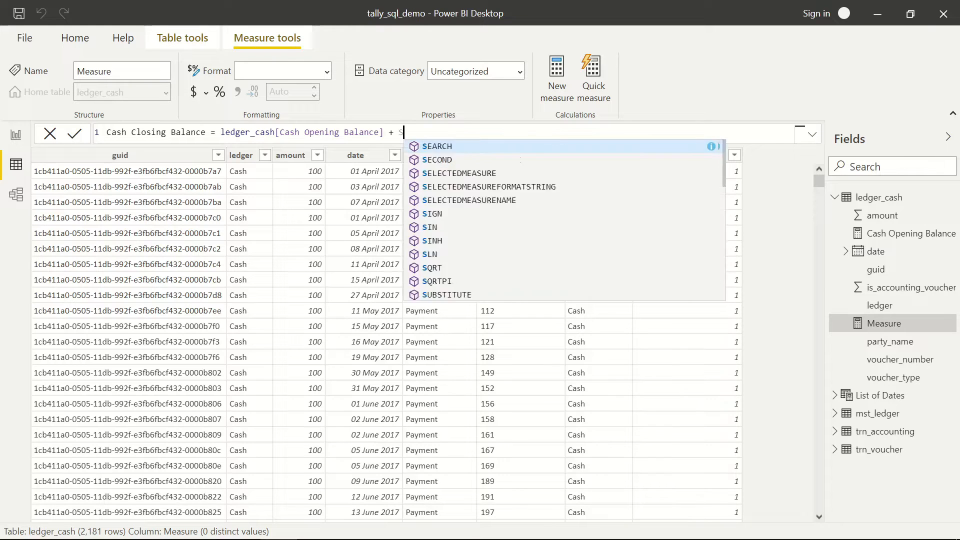
{"action": "key", "text": "BackSpace"}
{"action": "key", "text": "BackSpace"}
{"action": "key", "text": "BackSpace"}
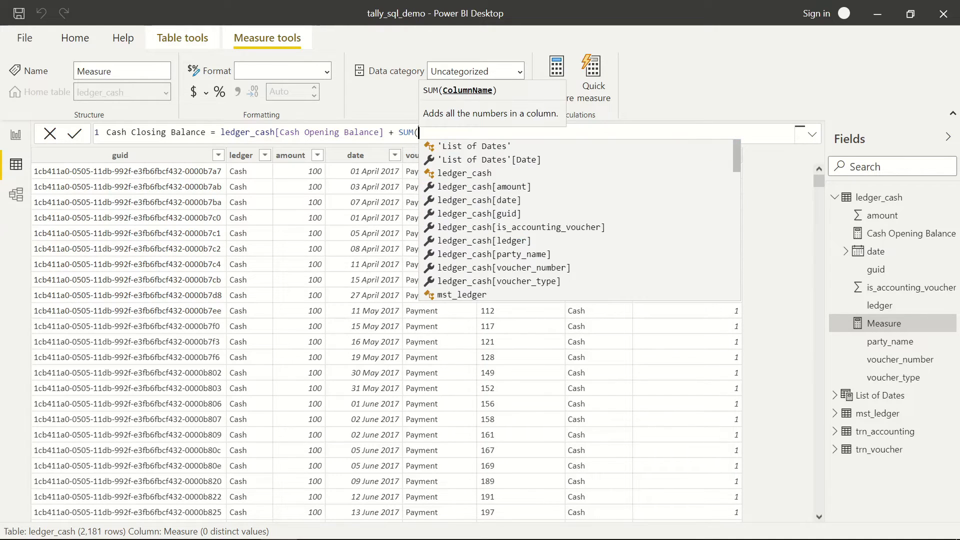
{"action": "type", "text": "CALC"}
{"action": "key", "text": "Tab"}
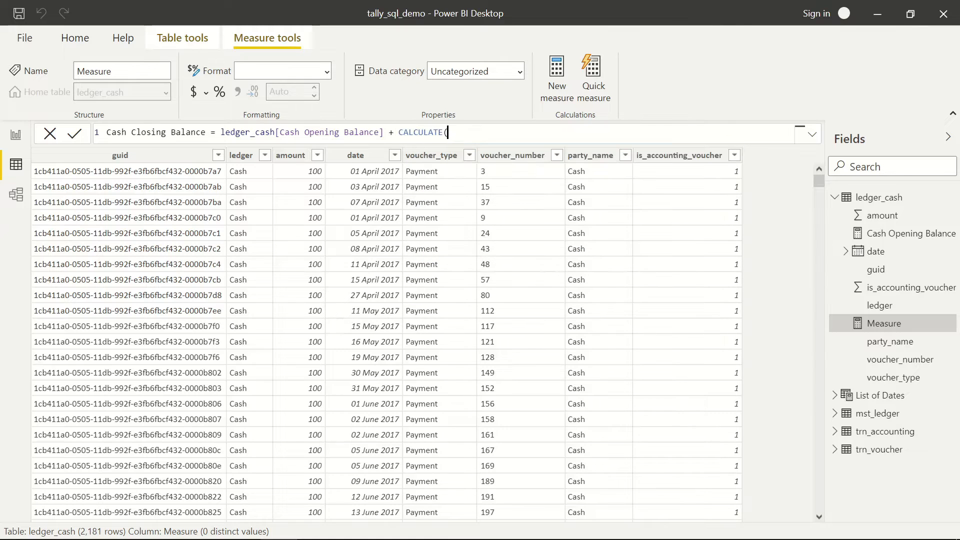
{"action": "type", "text": "SUM"}
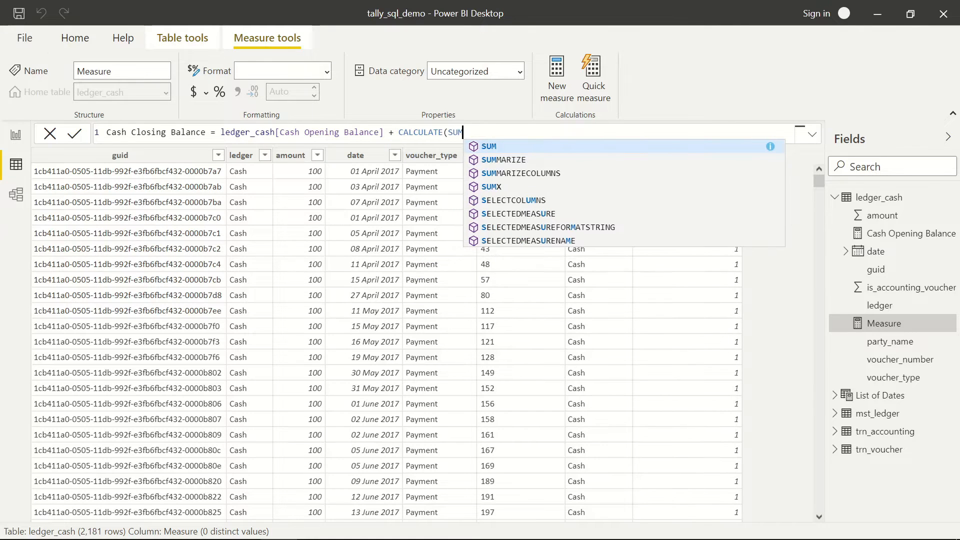
{"action": "key", "text": "Tab"}
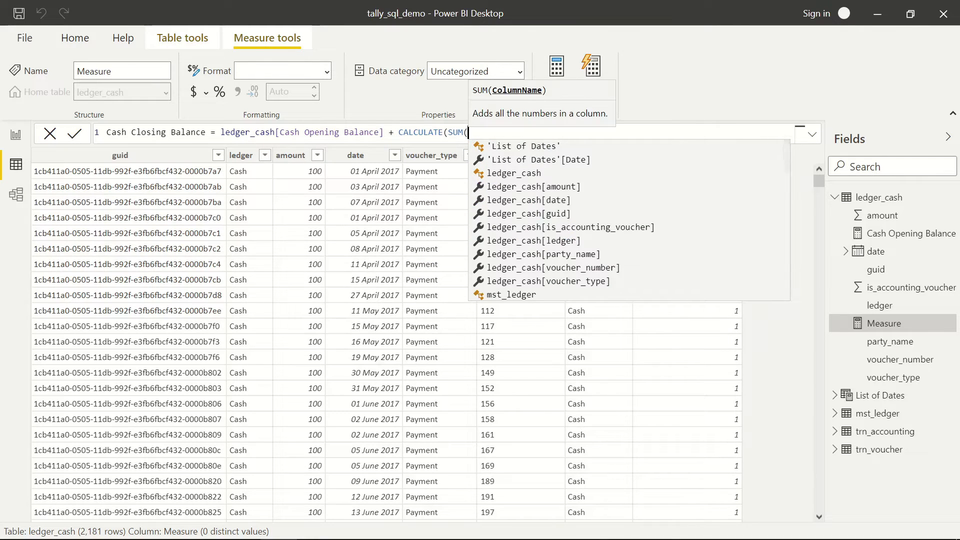
- Sum ledger_cash[amount] and begin the FILTER( argument
{"action": "type", "text": "led"}
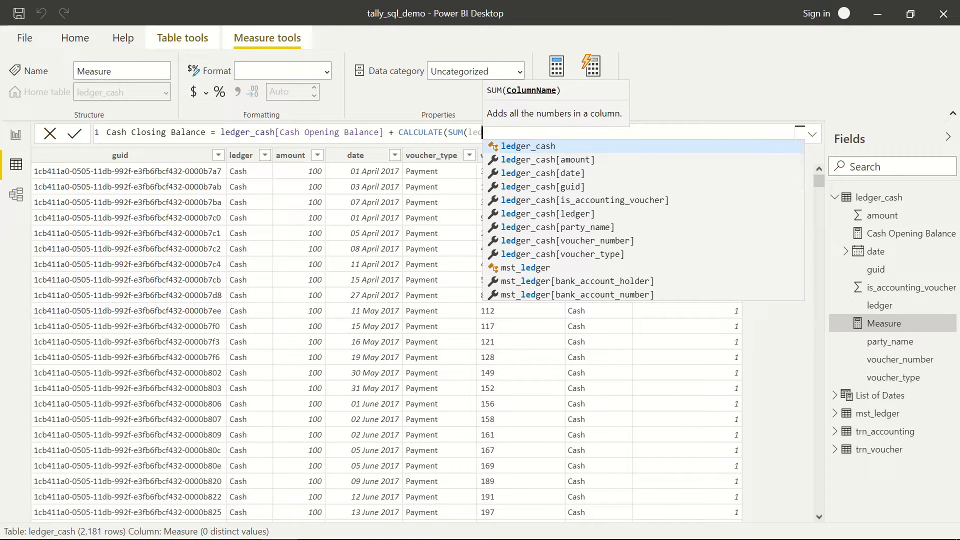
{"action": "key", "text": "Down"}
{"action": "key", "text": "Up"}
{"action": "key", "text": "Tab"}
{"action": "type", "text": "["}
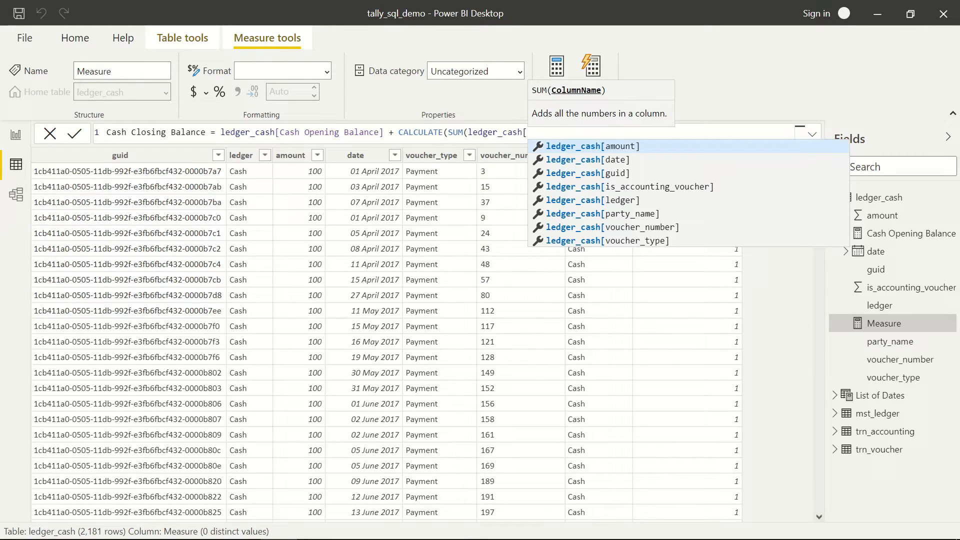
{"action": "key", "text": "Tab"}
{"action": "type", "text": ")"}
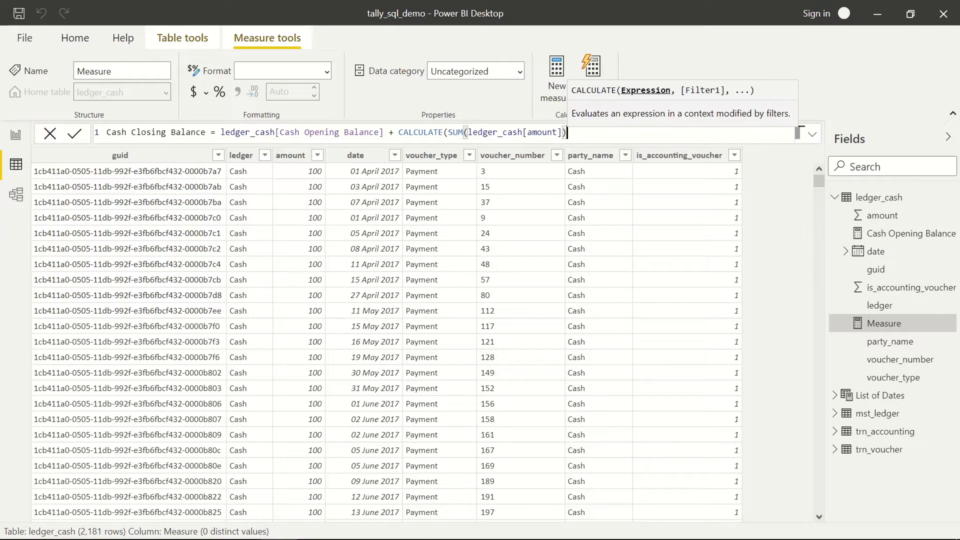
{"action": "type", "text": ","}
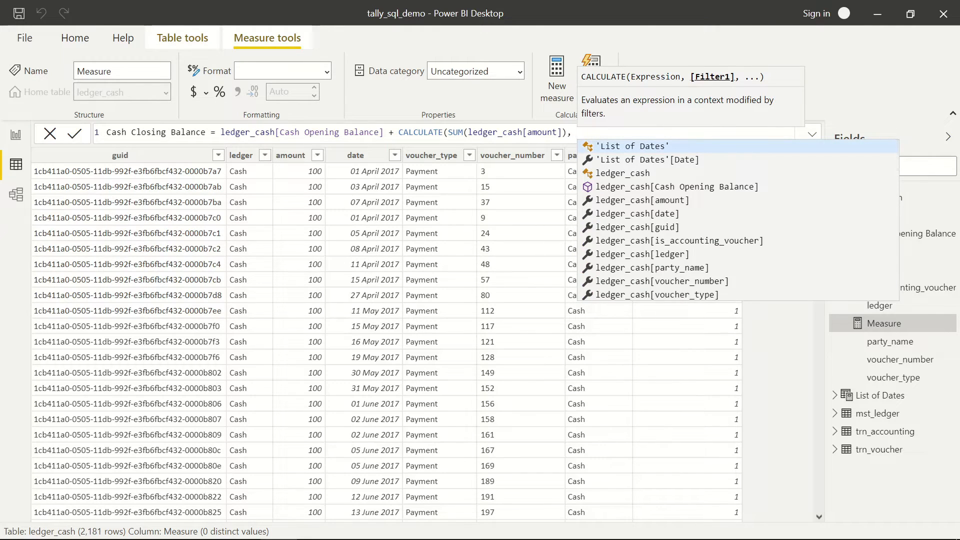
{"action": "type", "text": "FILTER("}
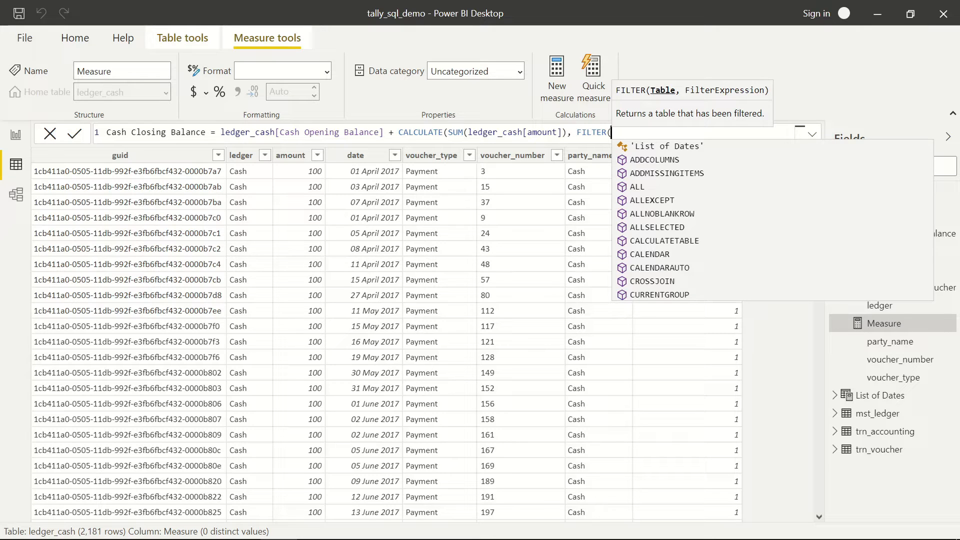
- Filter ledger_cash on ledger_cash[date] <= trn_accounting[Active Date], close the parentheses and commit
{"action": "type", "text": "led"}
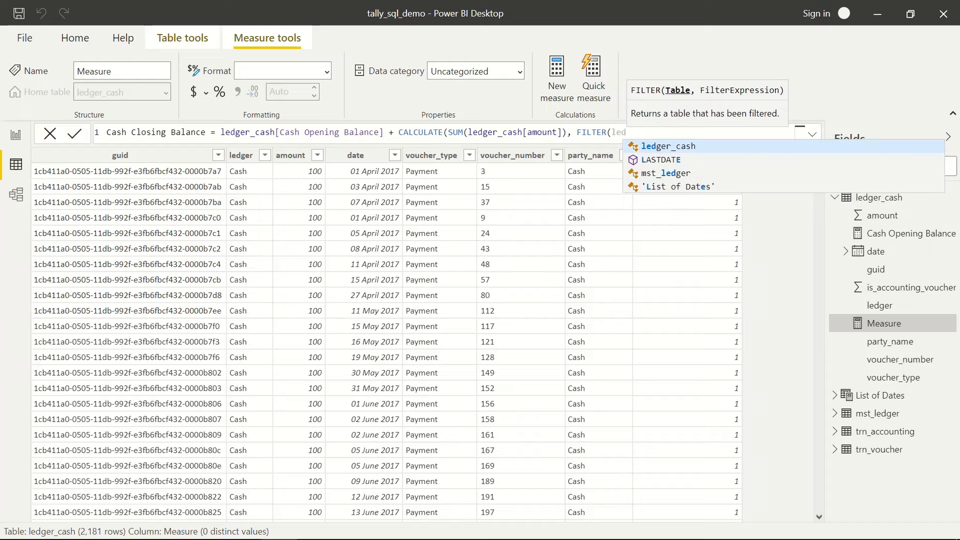
{"action": "type", "text": "ger_cash"}
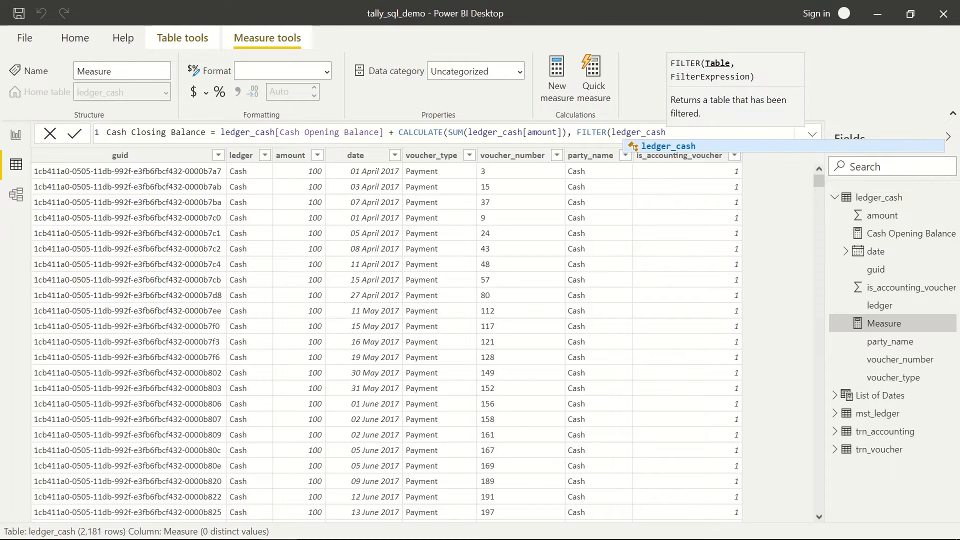
{"action": "type", "text": ","}
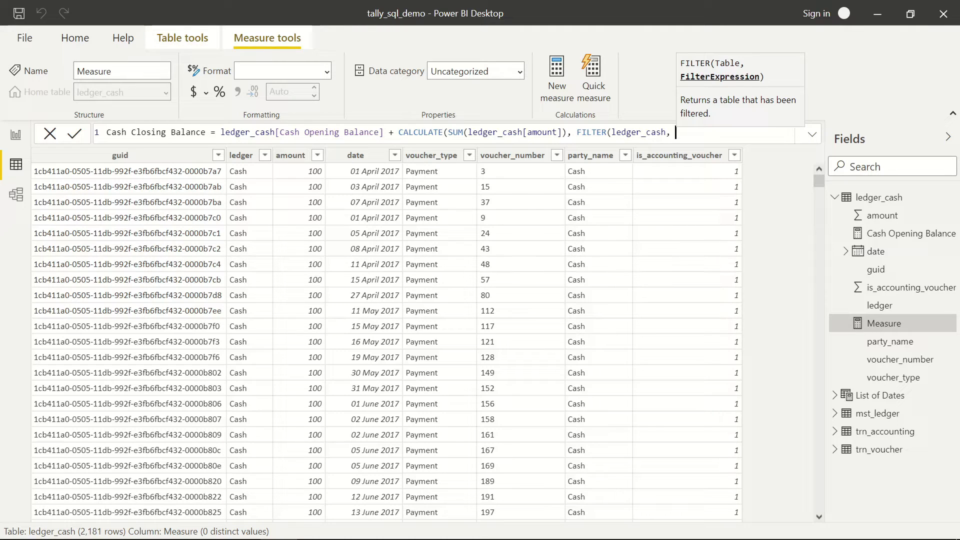
{"action": "type", "text": " led"}
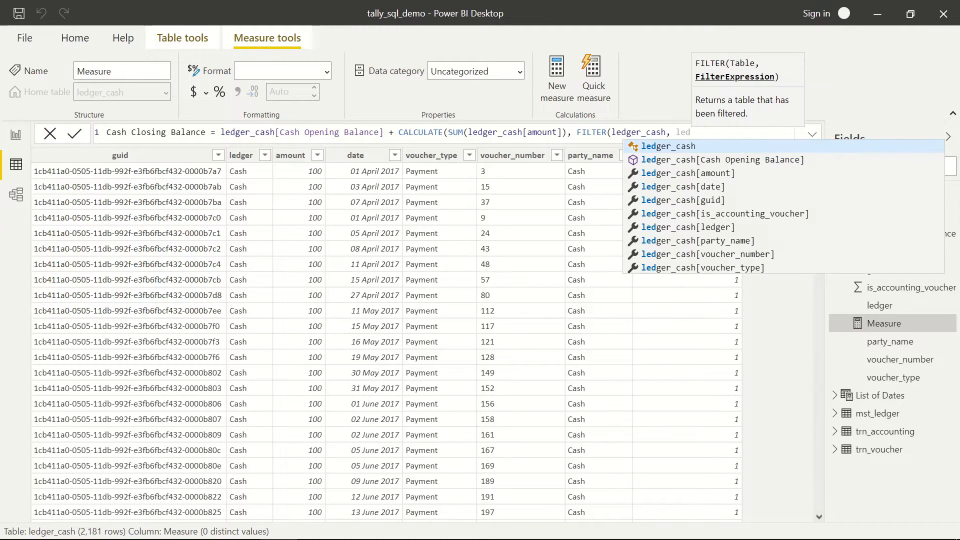
{"action": "key", "text": "Down"}
{"action": "key", "text": "Down"}
{"action": "key", "text": "Down"}
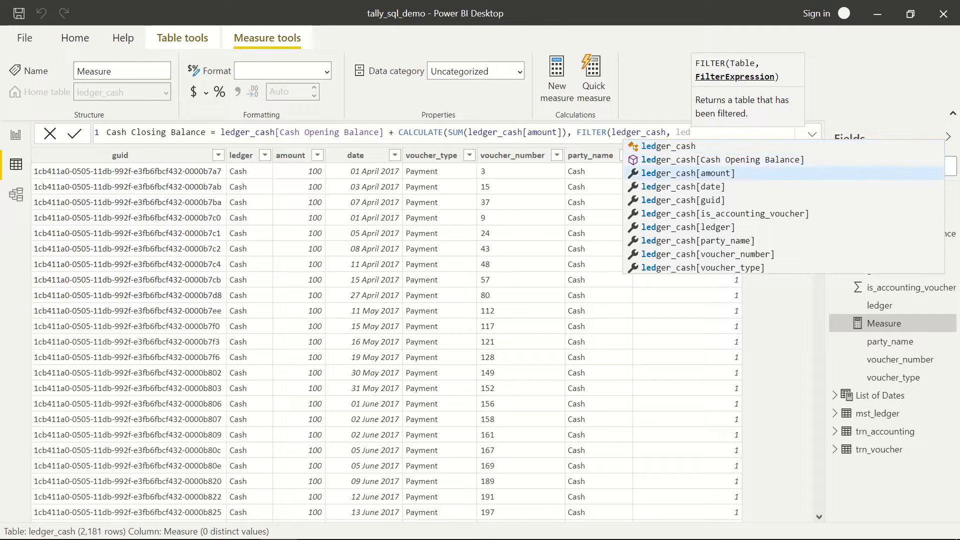
{"action": "key", "text": "Tab"}
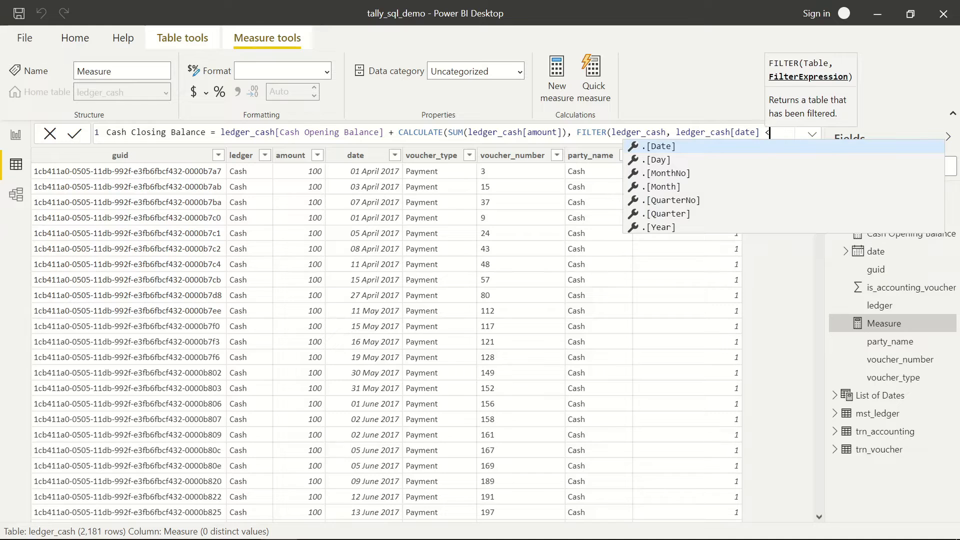
{"action": "type", "text": "<="}
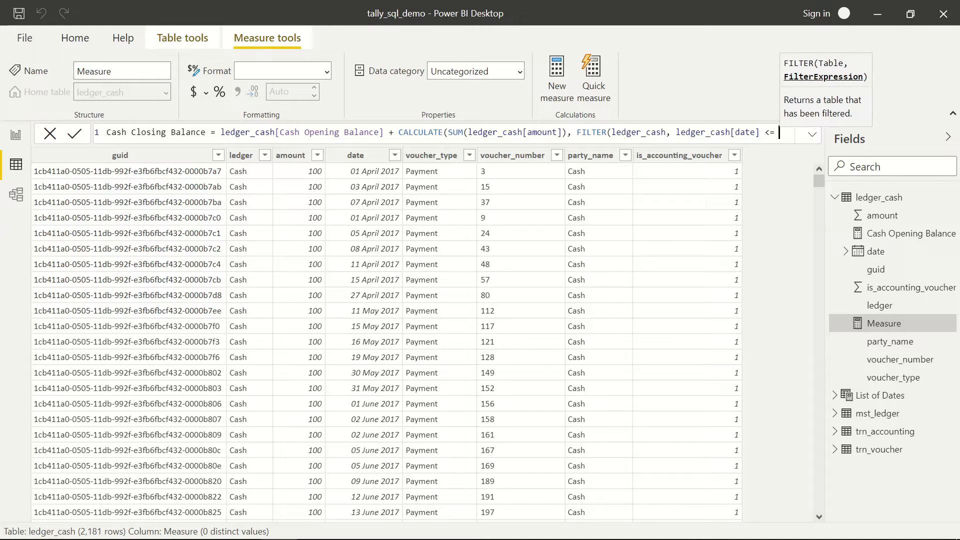
{"action": "type", "text": " Acti"}
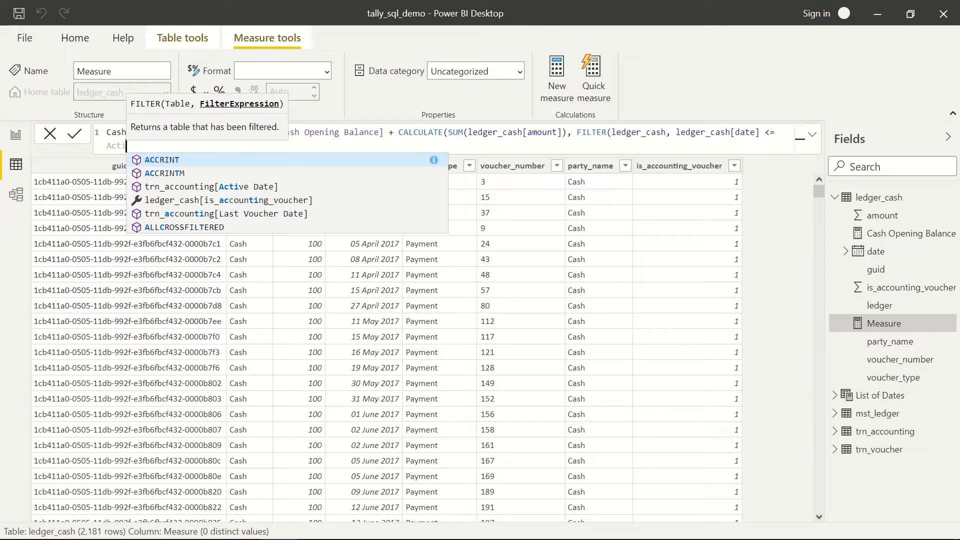
{"action": "key", "text": "Down"}
{"action": "key", "text": "Down"}
{"action": "key", "text": "Down"}
{"action": "key", "text": "Up"}
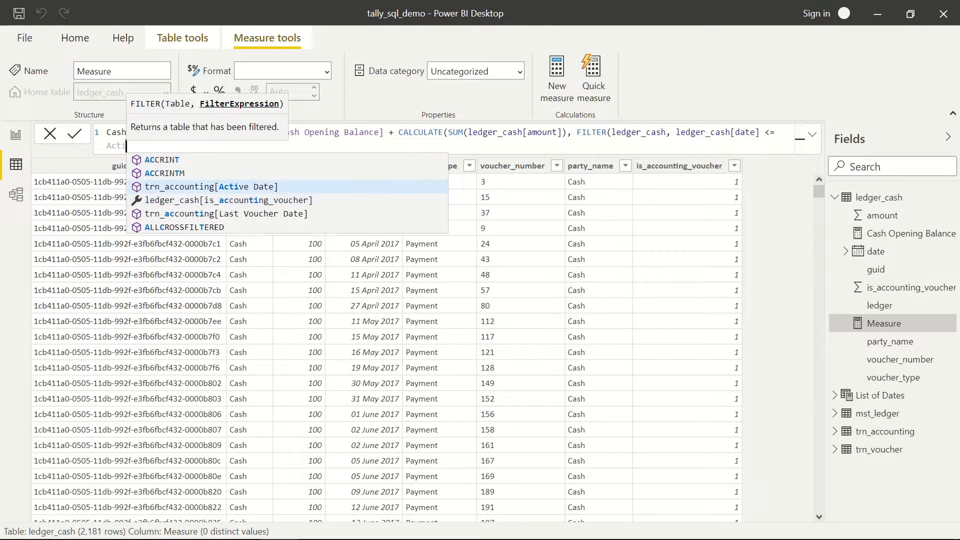
{"action": "key", "text": "Tab"}
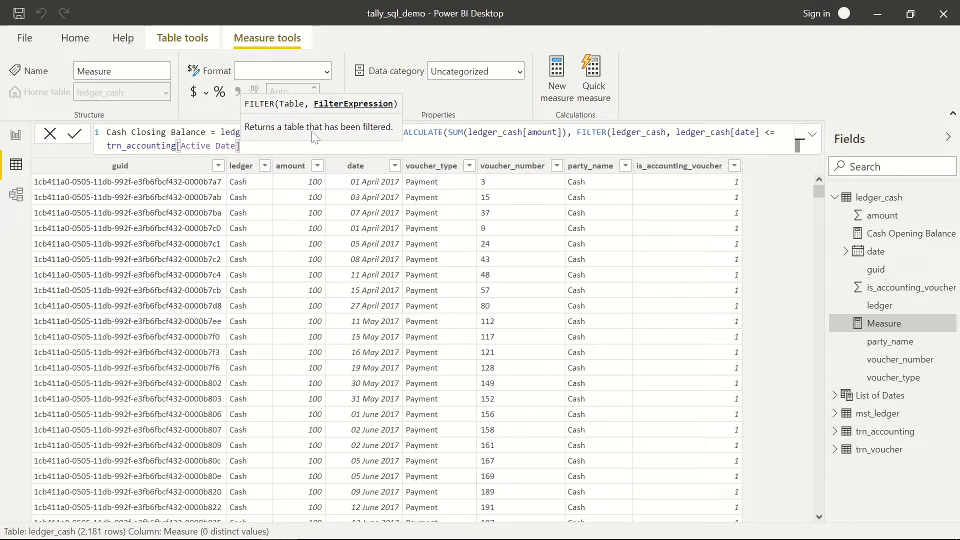
{"action": "type", "text": ")"}
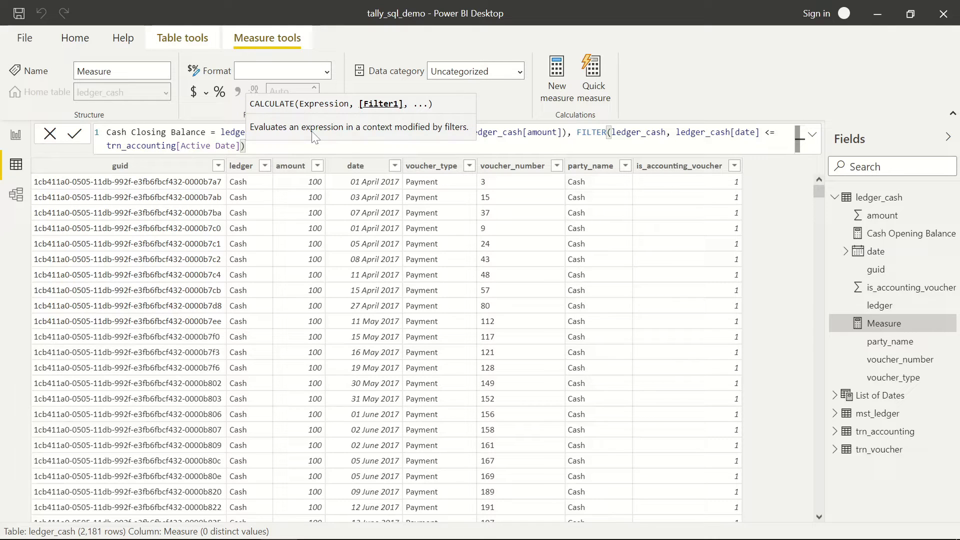
{"action": "type", "text": ")"}
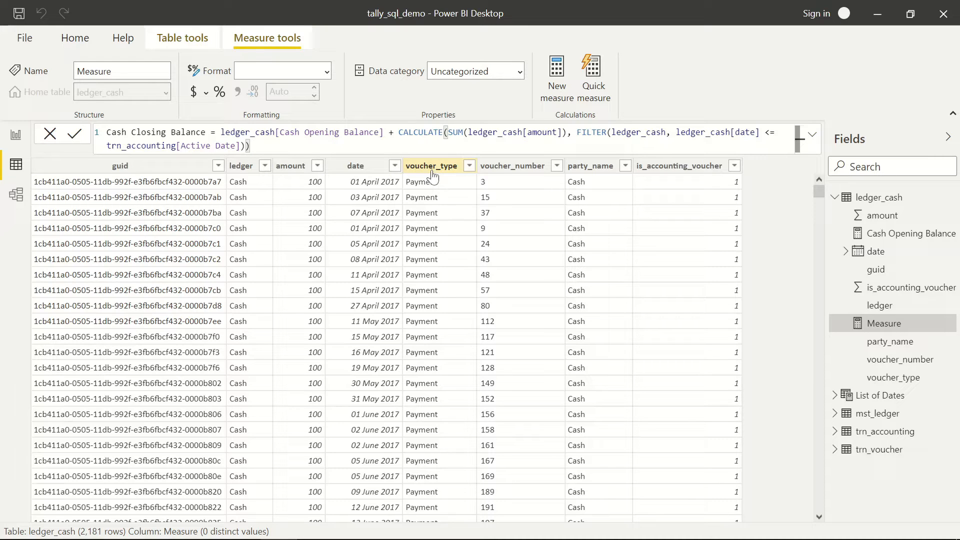
{"action": "key", "text": "Return"}
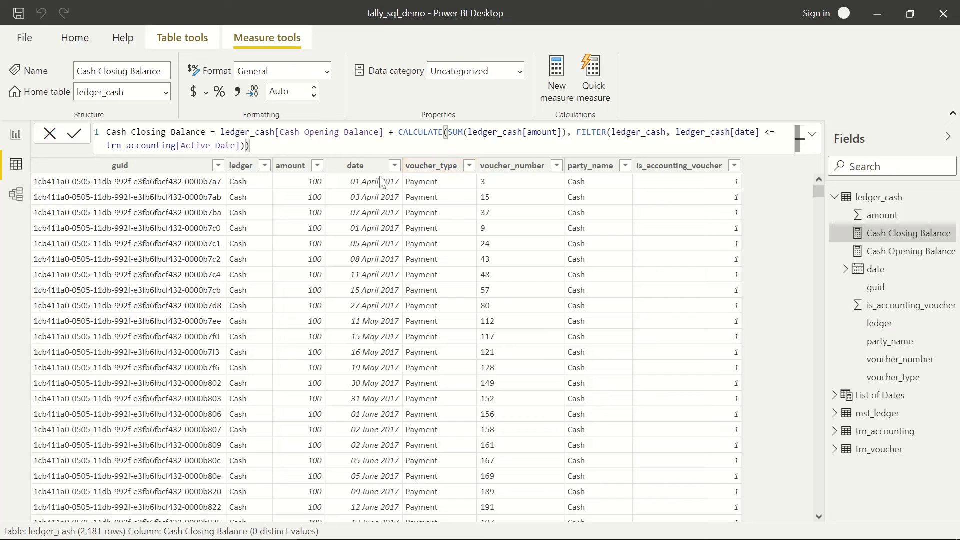
- Replace Cash Opening Balance on the report card with Cash Closing Balance, showing -6,72,990.95
{"action": "left_click", "coordinate": [71, 41]}
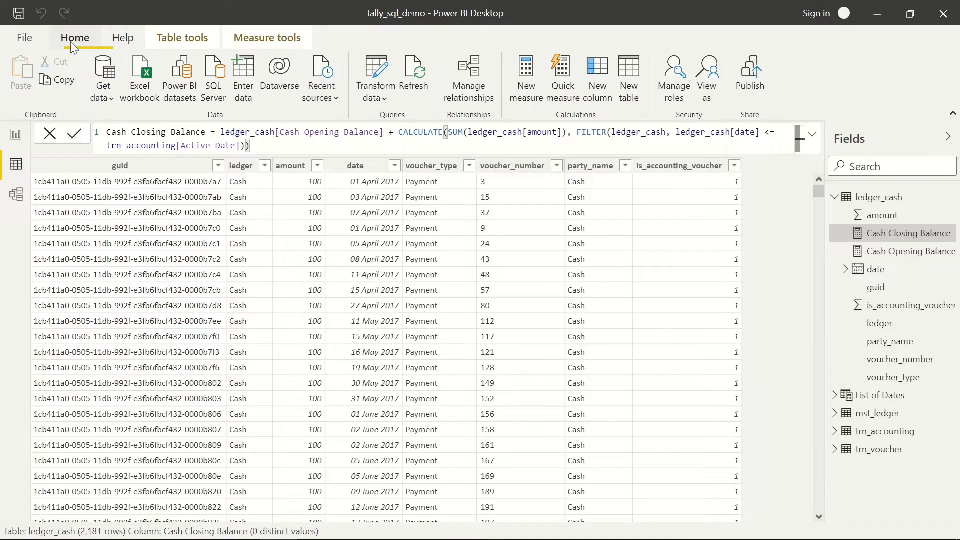
{"action": "left_click", "coordinate": [16, 135]}
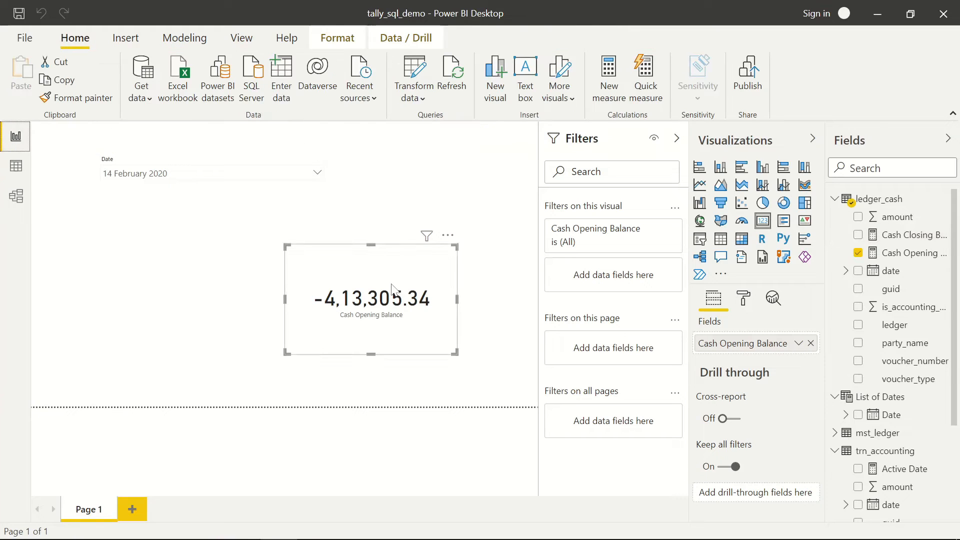
{"action": "left_click", "coordinate": [811, 344]}
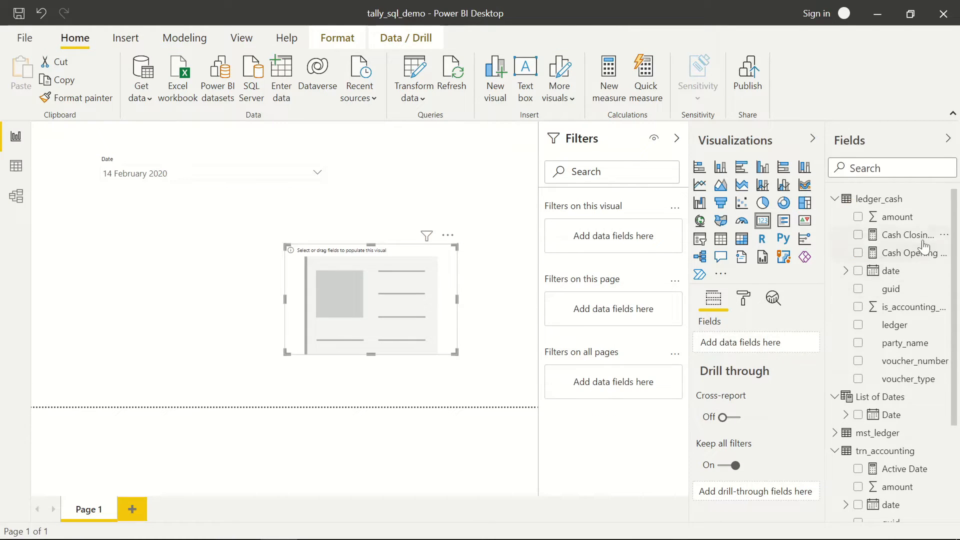
{"action": "left_click_drag", "start_coordinate": [918, 236], "coordinate": [766, 338]}
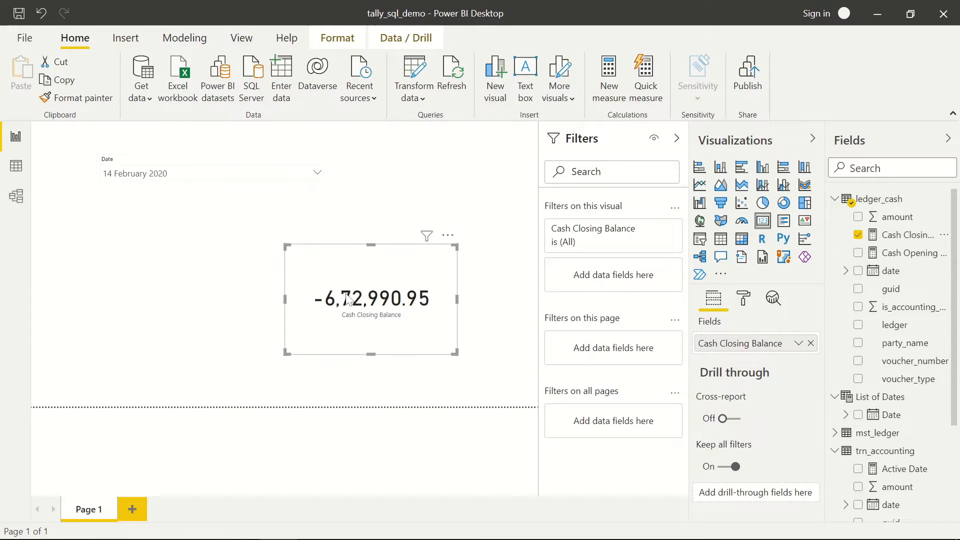
{"action": "mouse_move", "coordinate": [320, 538]}
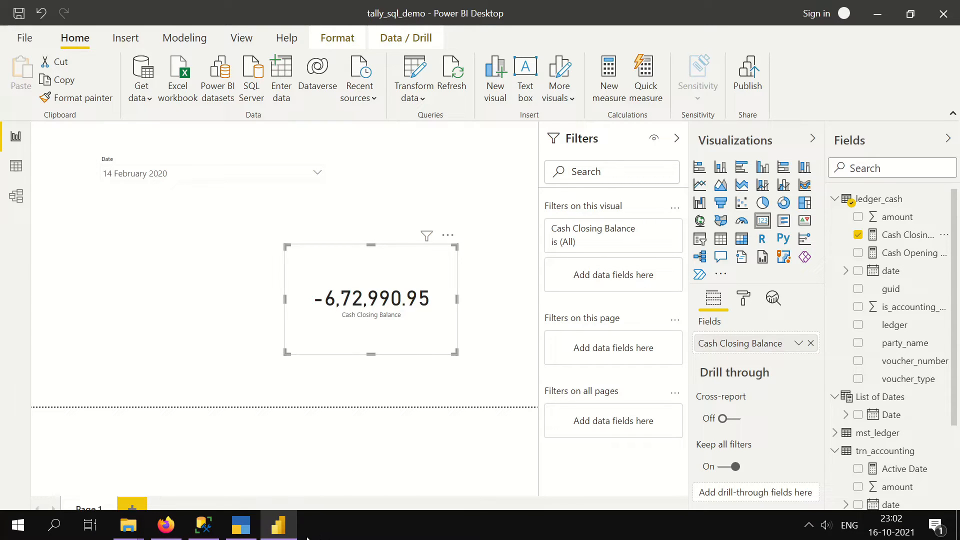
- In TallyPrime, open the Ledger Vouchers report for the Cash ledger
{"action": "left_click", "coordinate": [247, 531]}
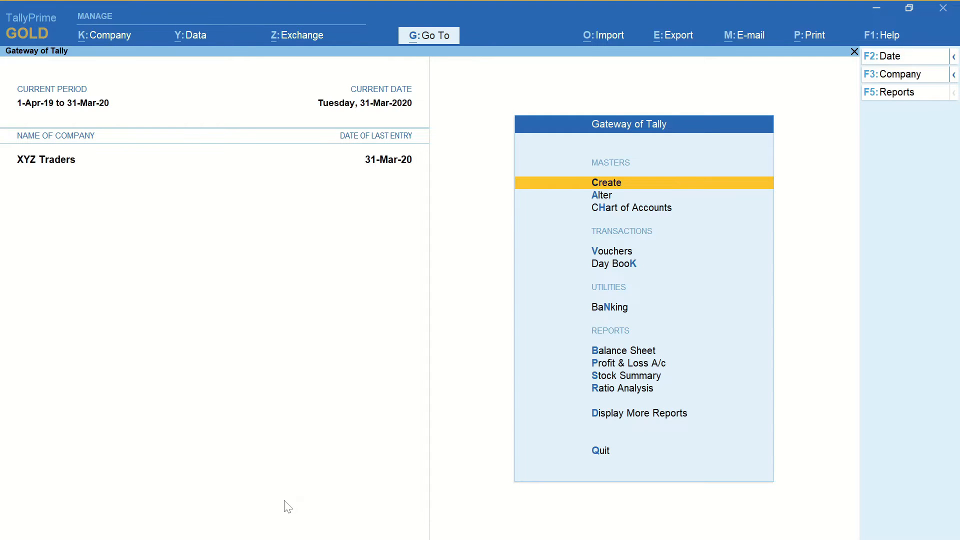
{"action": "key", "text": "alt+g"}
{"action": "type", "text": "Led"}
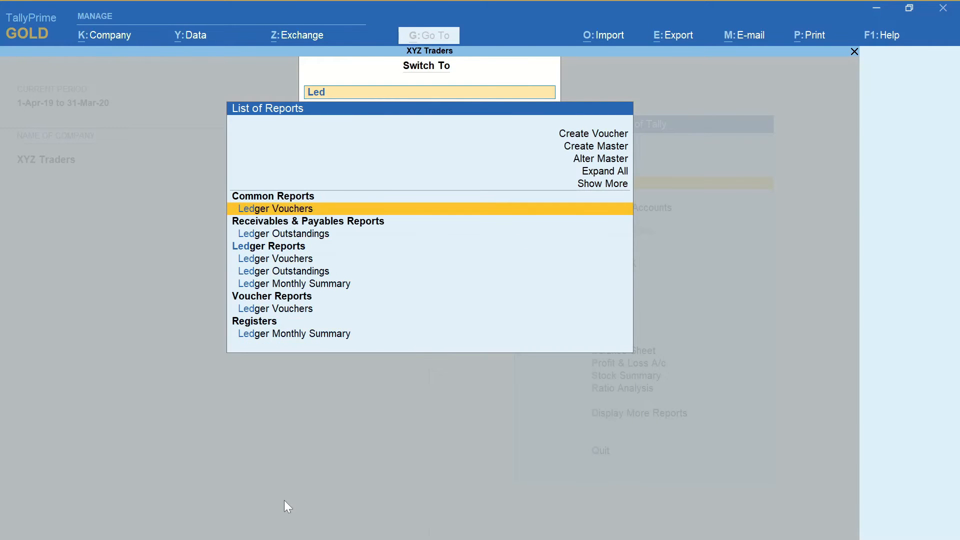
{"action": "key", "text": "Return"}
{"action": "type", "text": "Cas"}
{"action": "key", "text": "Return"}
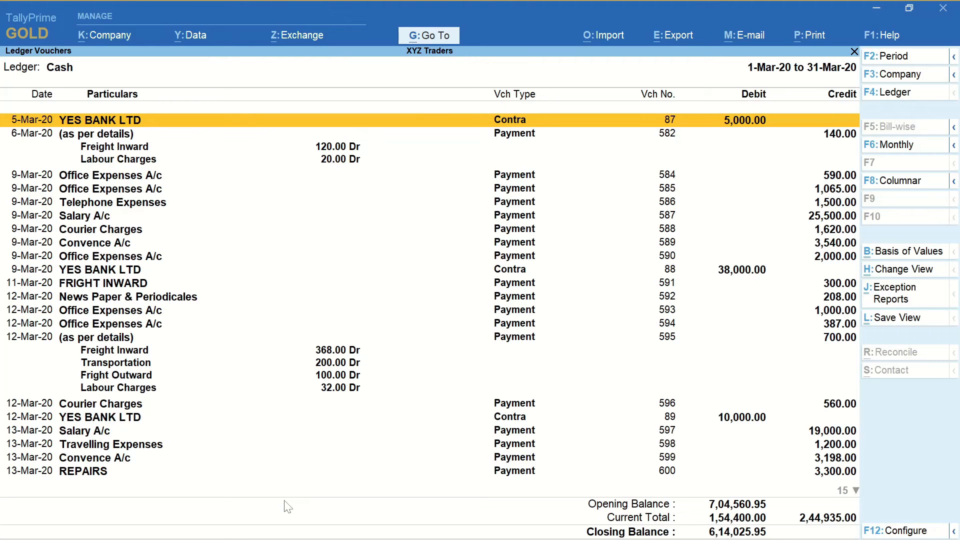
- Set the report period to 1-4-2019 through 14-2-2020, then return to Power BI
{"action": "key", "text": "F2"}
{"action": "type", "text": "1 4"}
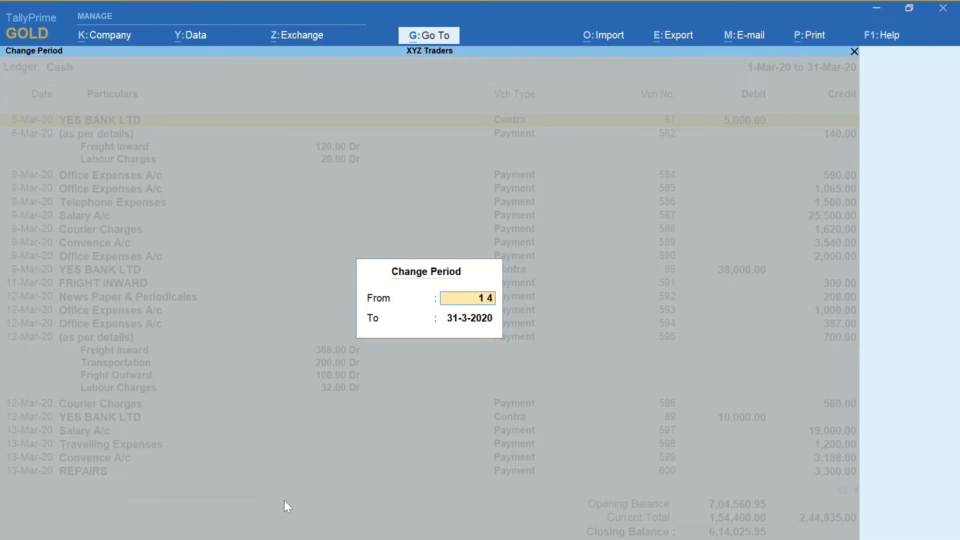
{"action": "key", "text": "Return"}
{"action": "type", "text": "14 2"}
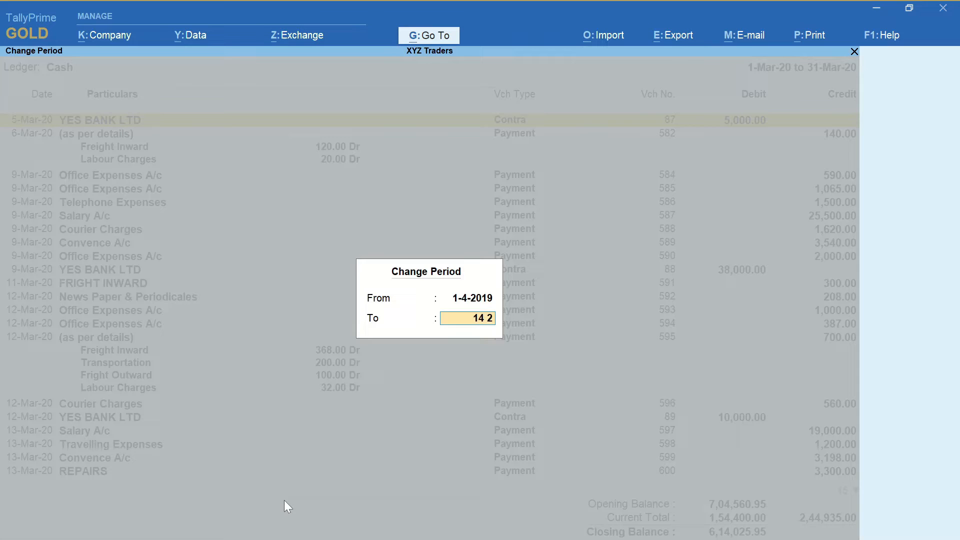
{"action": "key", "text": "Return"}
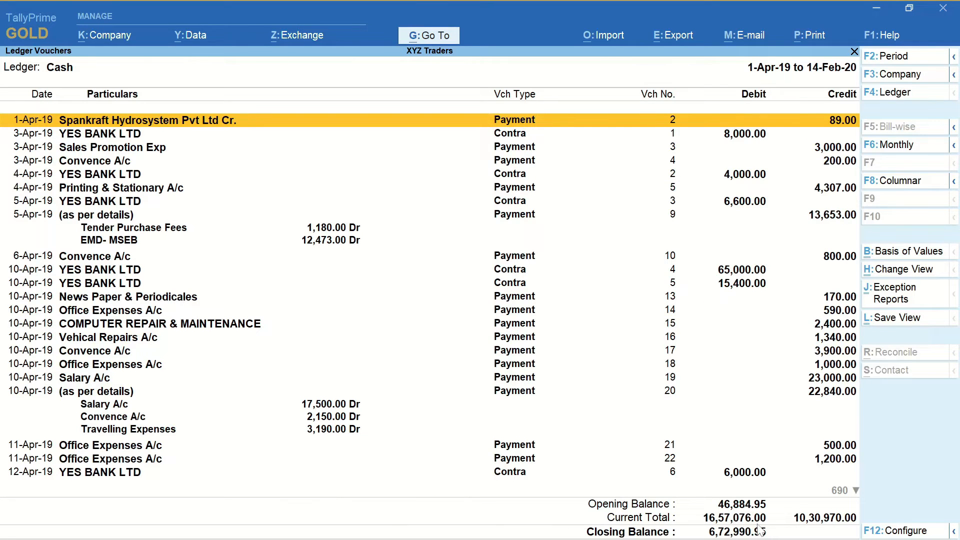
{"action": "key", "text": "alt+Tab"}
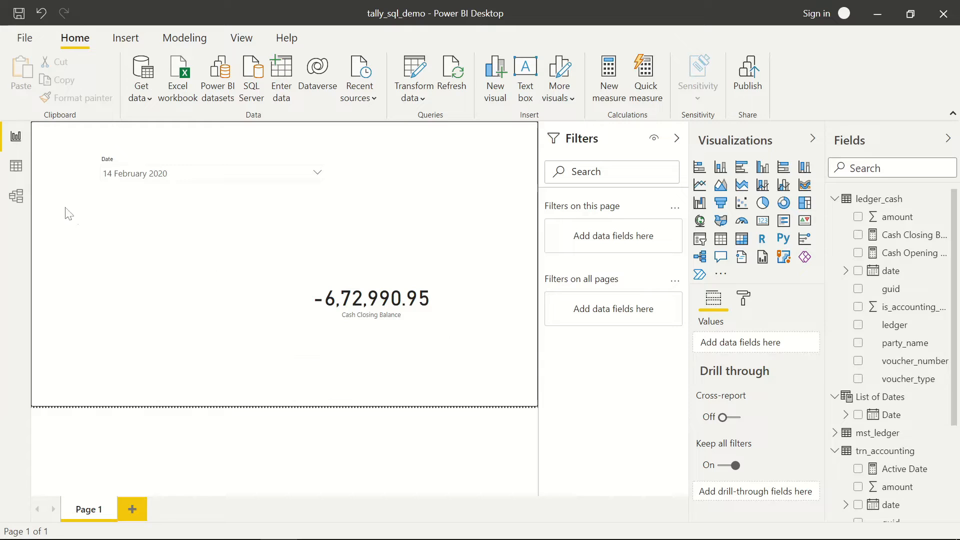
- Wrap the Cash Closing Balance formula in parentheses and multiply it by -1
{"action": "left_click", "coordinate": [16, 170]}
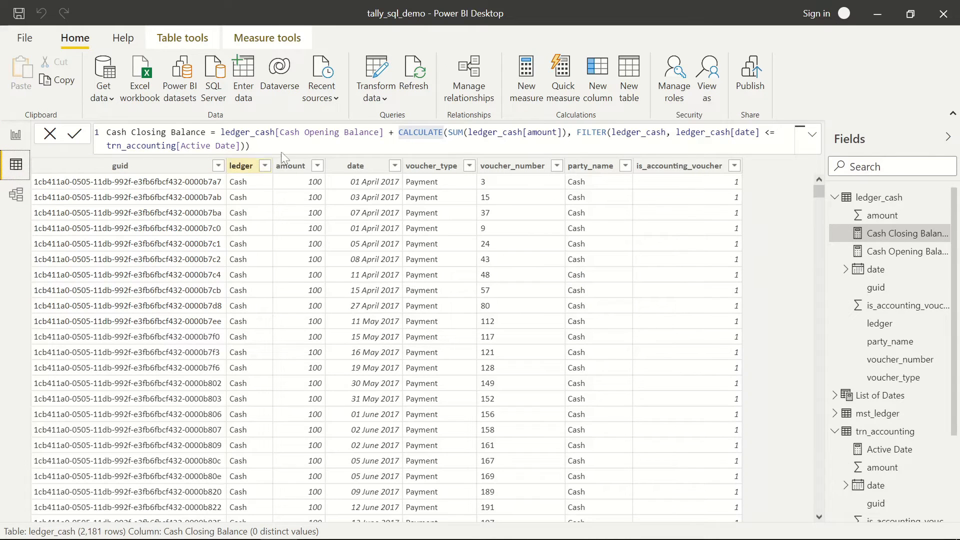
{"action": "left_click", "coordinate": [221, 132]}
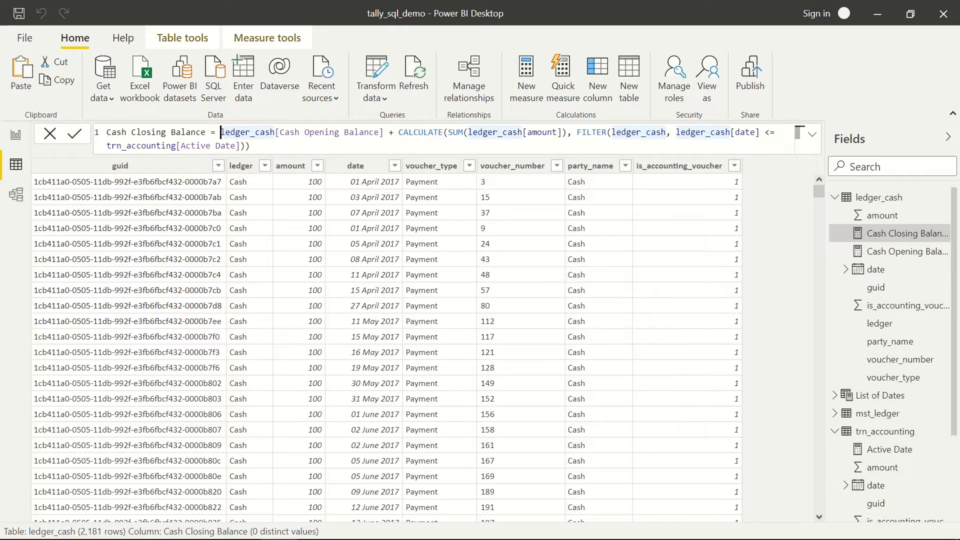
{"action": "type", "text": "("}
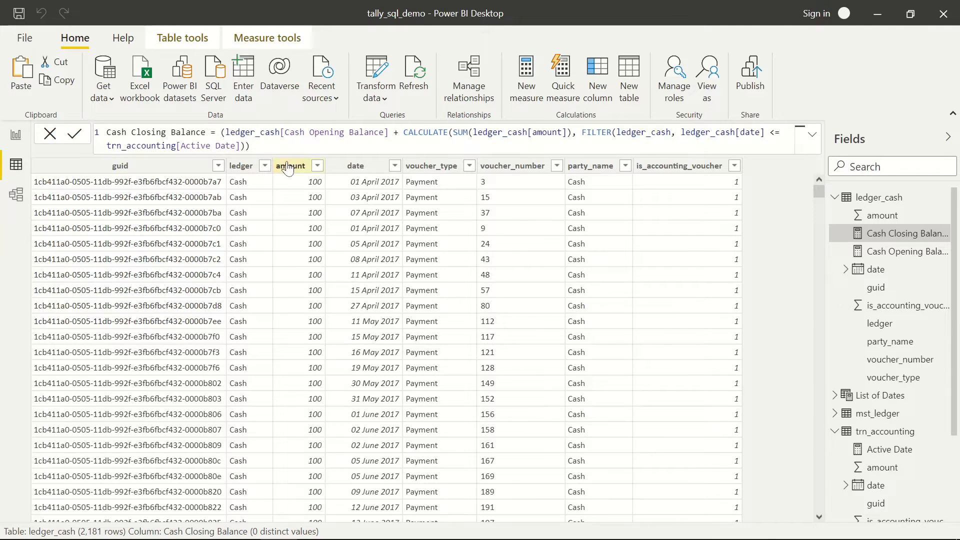
{"action": "type", "text": "))"}
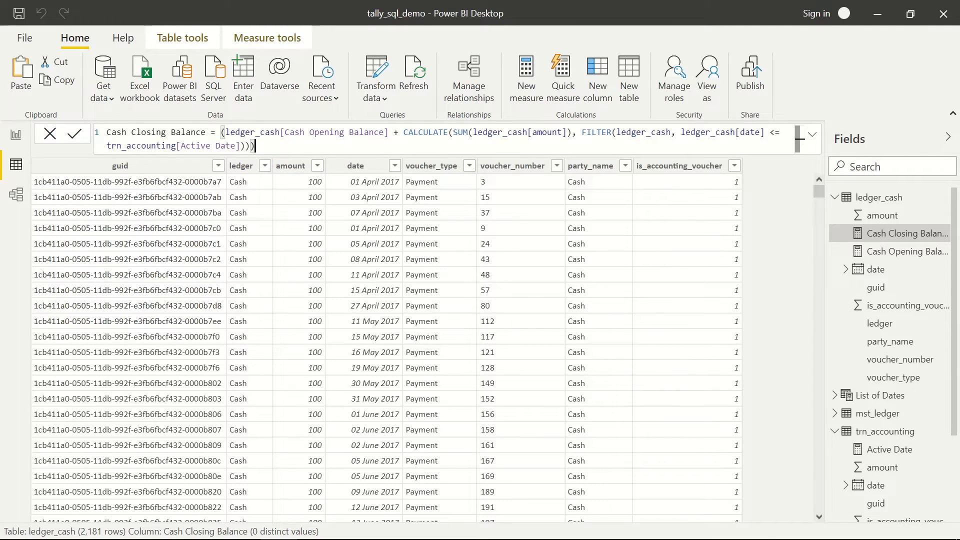
{"action": "type", "text": " * -1"}
{"action": "key", "text": "Return"}
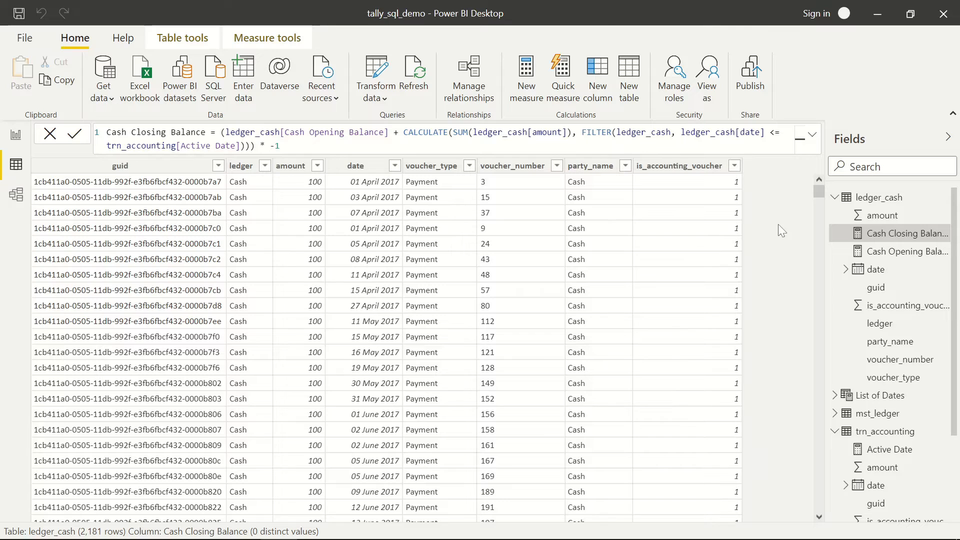
{"action": "left_click", "coordinate": [15, 135]}
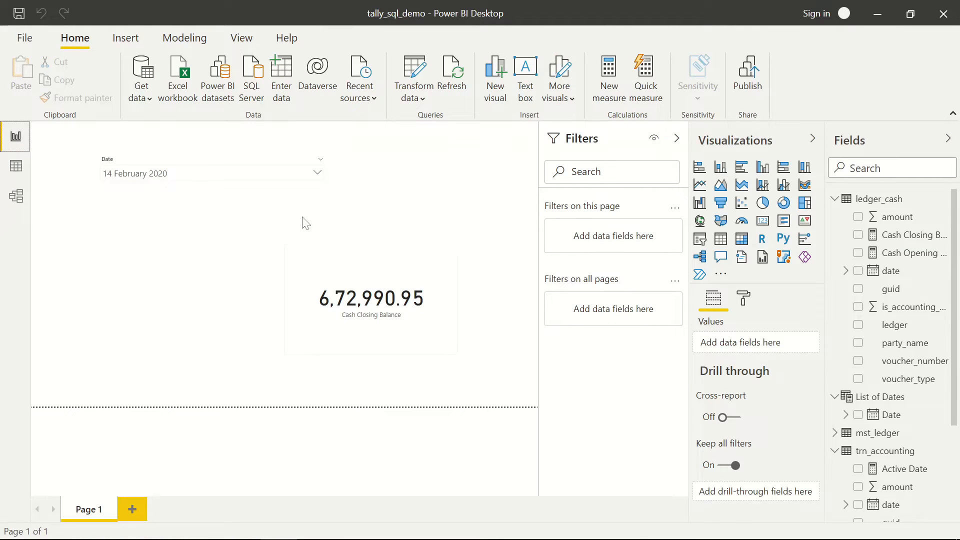
- Choose 04 March 2020 in the Date slicer so the card reads 7,04,560.95
{"action": "left_click", "coordinate": [283, 176]}
{"action": "scroll", "coordinate": [193, 230], "scroll_direction": "down", "scroll_amount": 5}
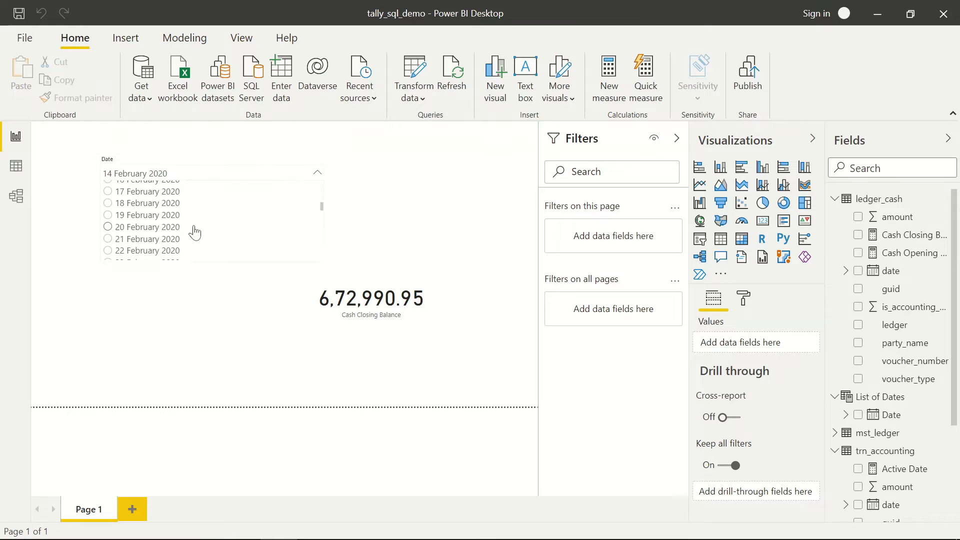
{"action": "scroll", "coordinate": [154, 245], "scroll_direction": "down", "scroll_amount": 4}
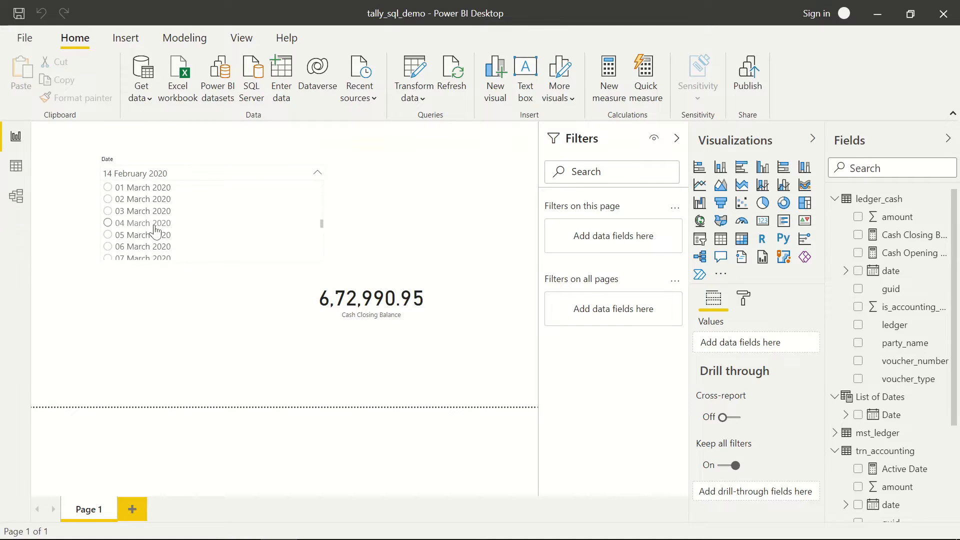
{"action": "left_click", "coordinate": [155, 226]}
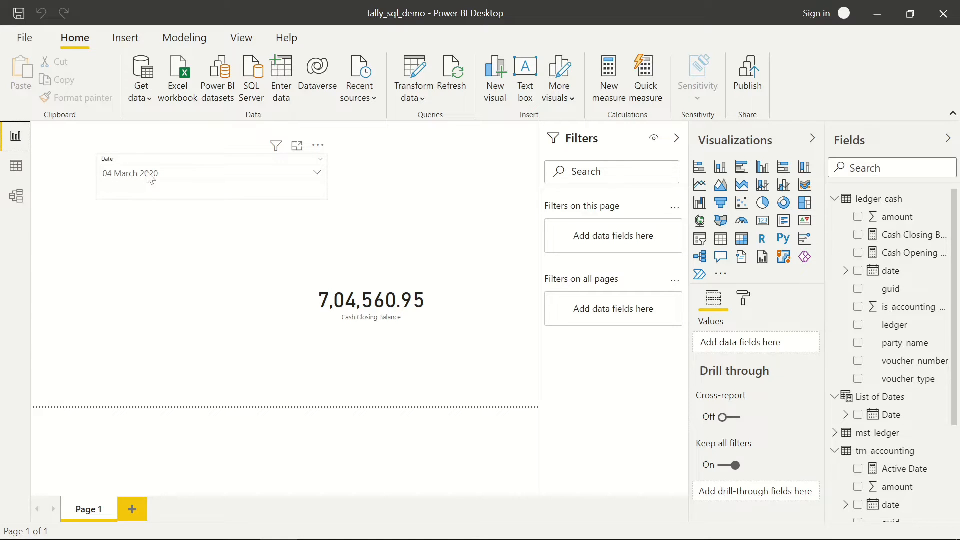
- Create a new ledger_cash measure named Receipt on Active Date
{"action": "left_click", "coordinate": [16, 170]}
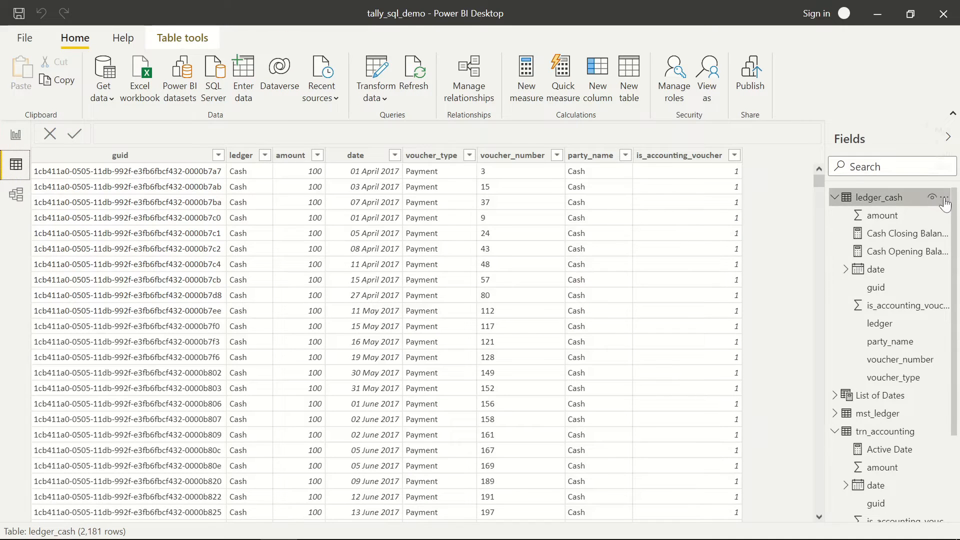
{"action": "left_click", "coordinate": [944, 199]}
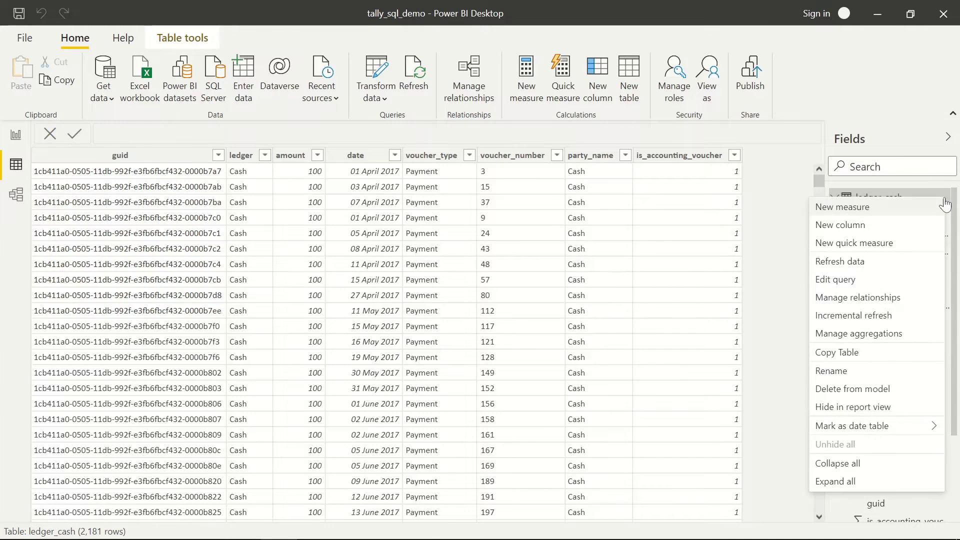
{"action": "left_click", "coordinate": [847, 208]}
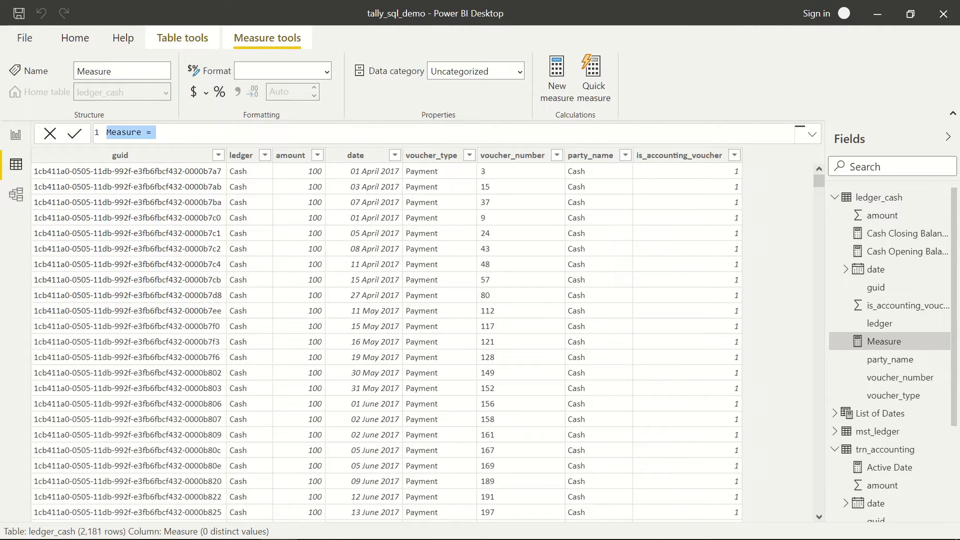
{"action": "key", "text": "Home"}
{"action": "key", "text": "shift+Right"}
{"action": "key", "text": "shift+Right"}
{"action": "key", "text": "shift+Right"}
{"action": "key", "text": "shift+Right"}
{"action": "key", "text": "shift+Right"}
{"action": "key", "text": "shift+Right"}
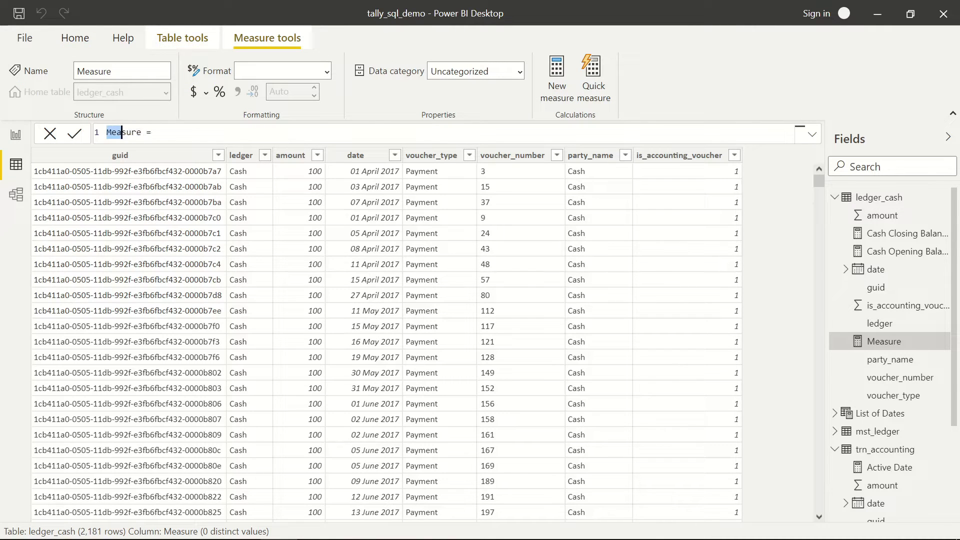
{"action": "key", "text": "shift+Right"}
{"action": "type", "text": "Receipt"}
{"action": "type", "text": " on Active"}
{"action": "type", "text": " Date"}
{"action": "key", "text": "End"}
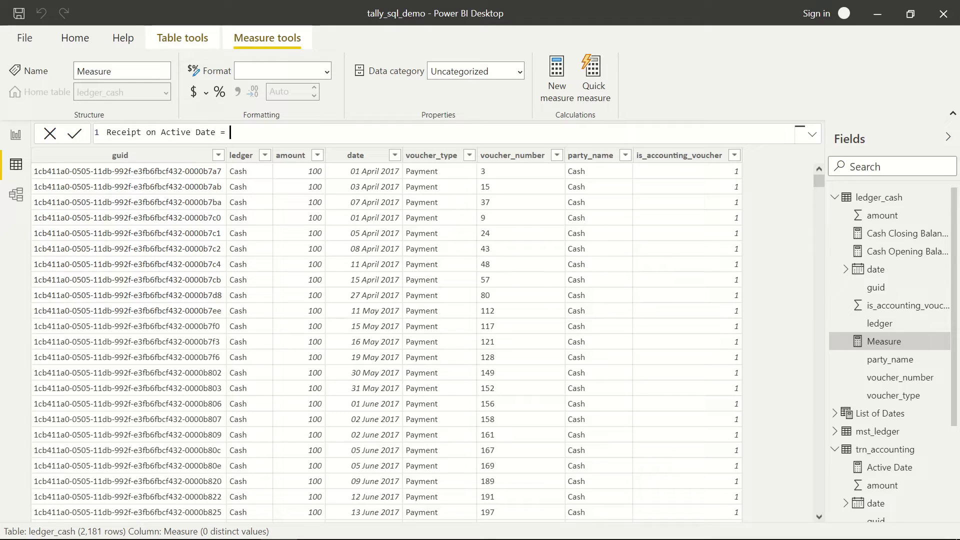
- Start the formula as CALCULATE(SUM(ledger_cash[amount]), FILTER(
{"action": "type", "text": "CALCU"}
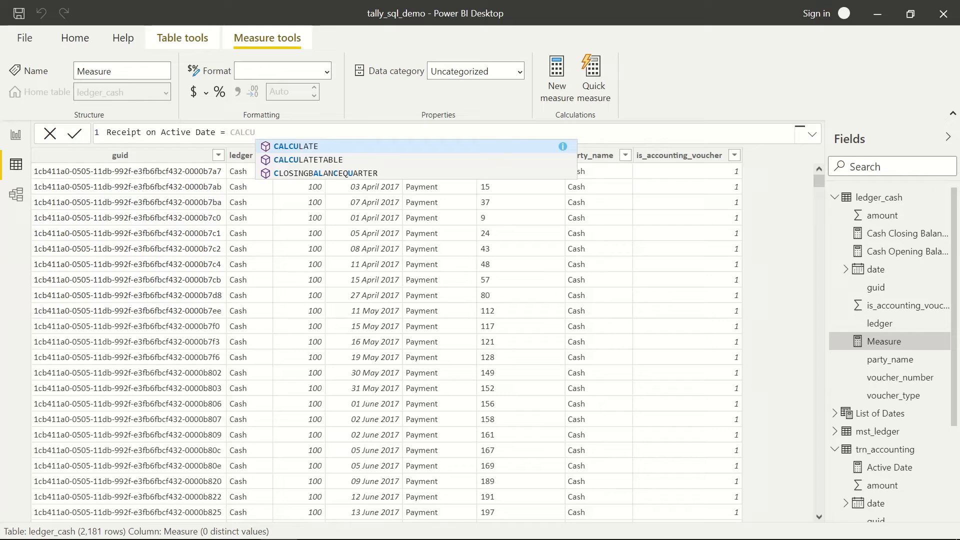
{"action": "key", "text": "Tab"}
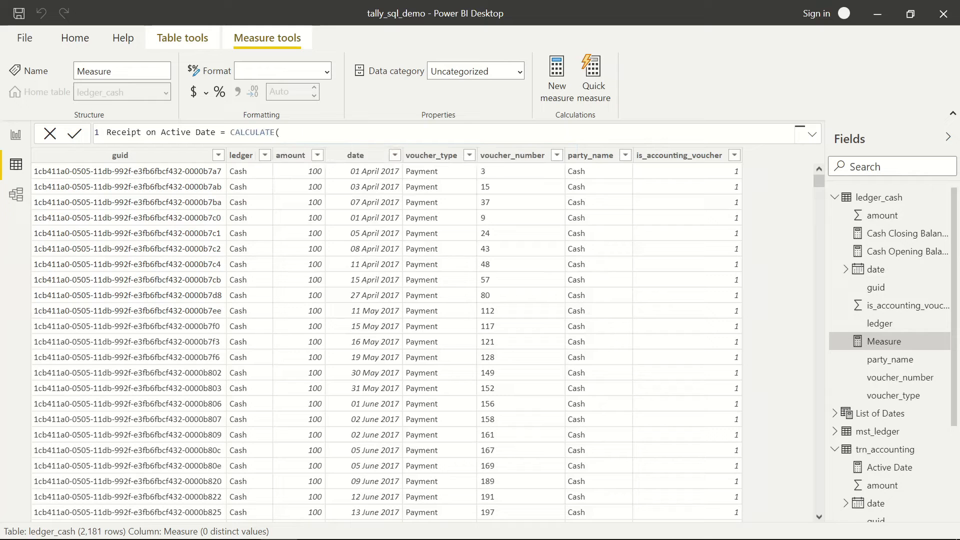
{"action": "type", "text": "SUM"}
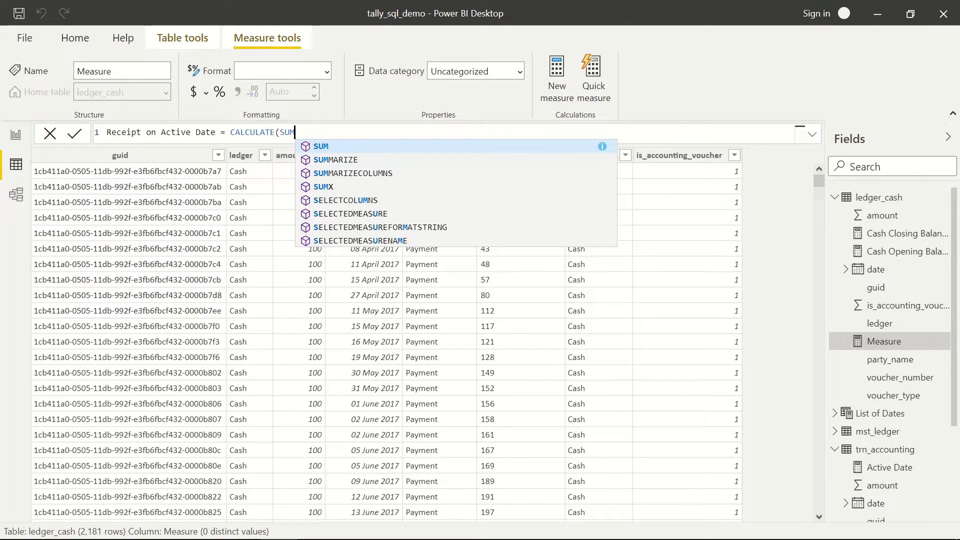
{"action": "key", "text": "Tab"}
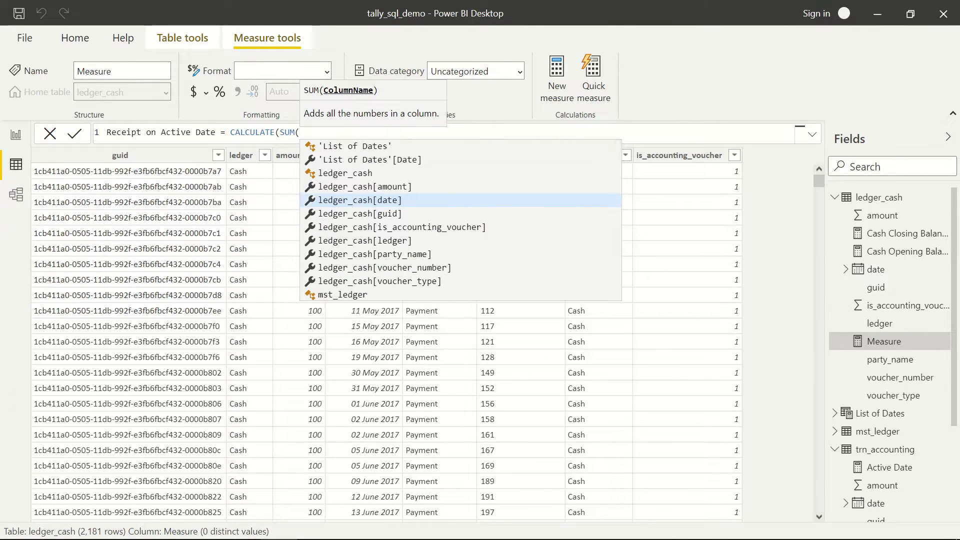
{"action": "type", "text": "led"}
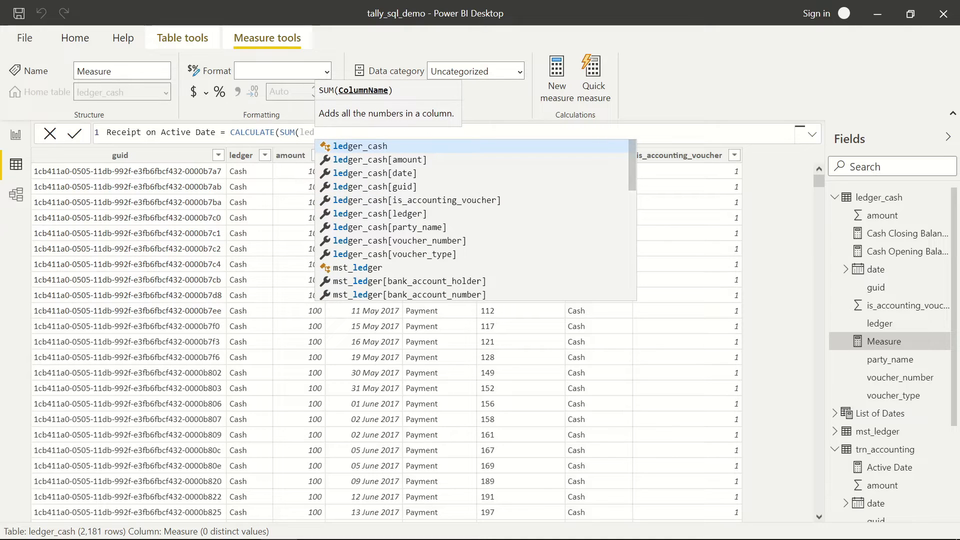
{"action": "key", "text": "Tab"}
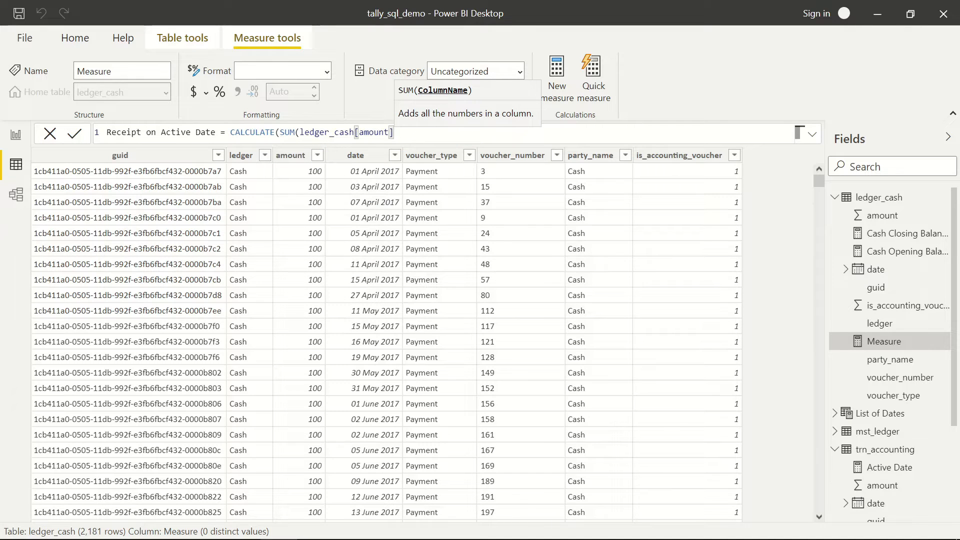
{"action": "type", "text": "), F"}
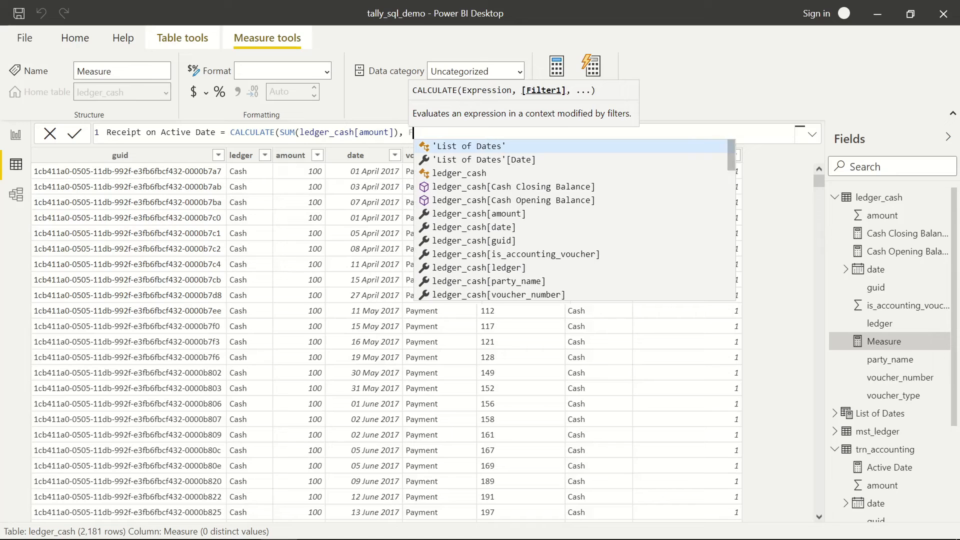
{"action": "type", "text": "ILTER("}
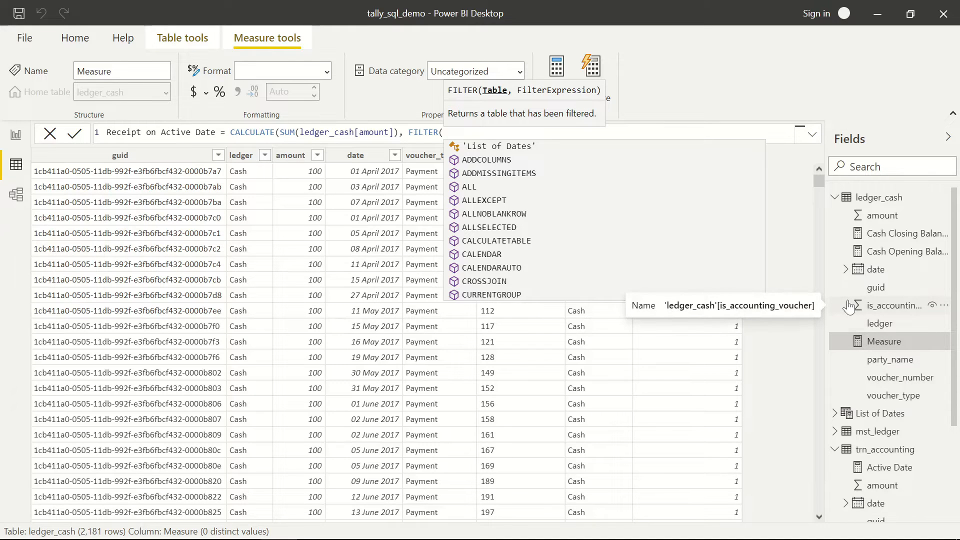
- Filter ledger_cash where voucher_type = "Receipt" &&
{"action": "type", "text": "led"}
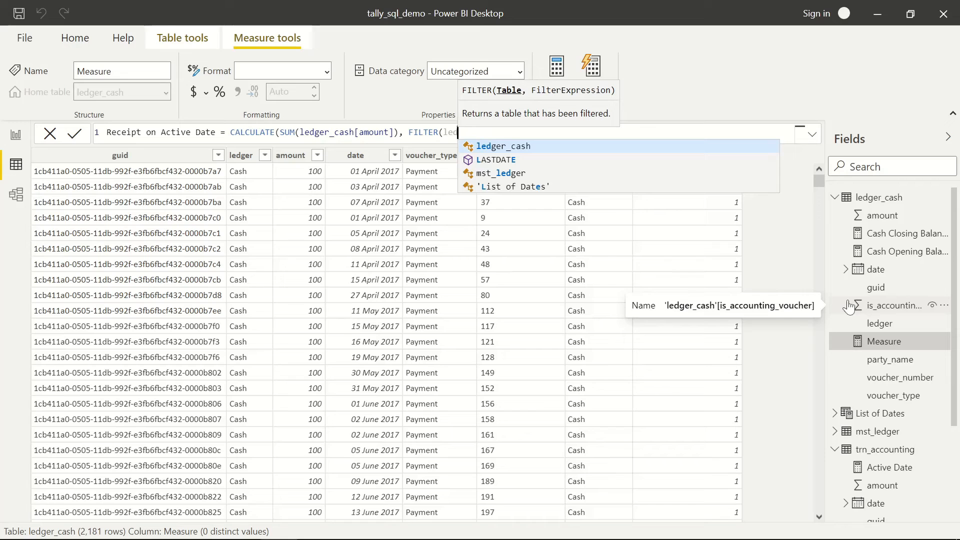
{"action": "type", "text": "ger_cash"}
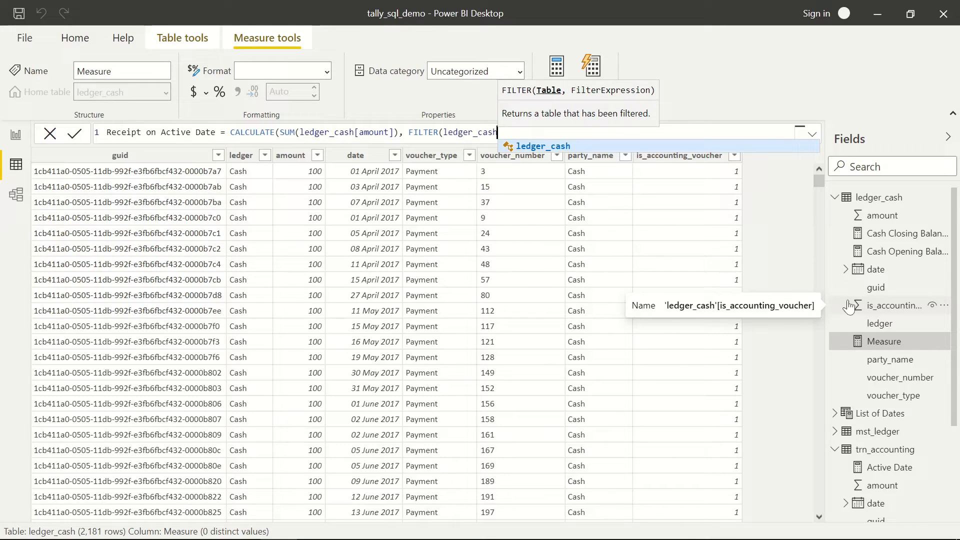
{"action": "type", "text": ","}
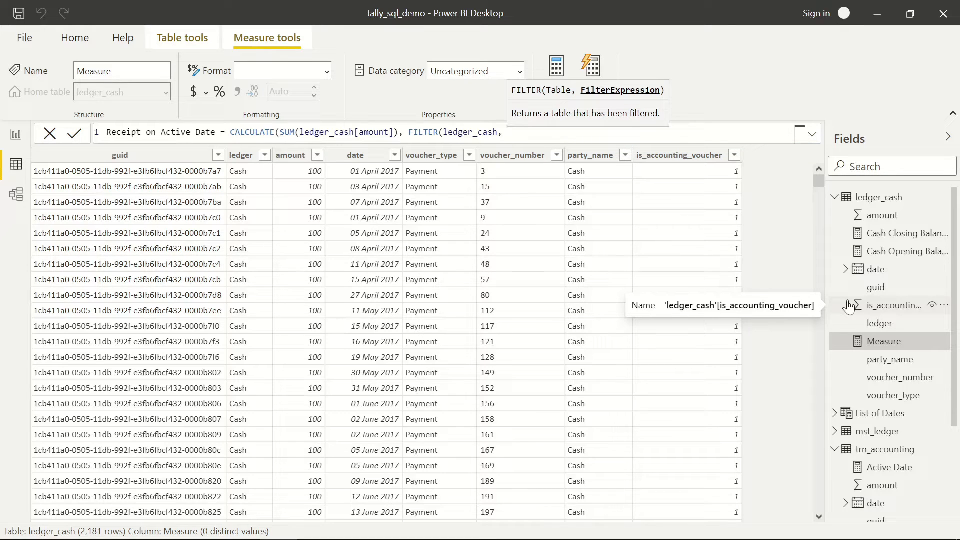
{"action": "type", "text": " led"}
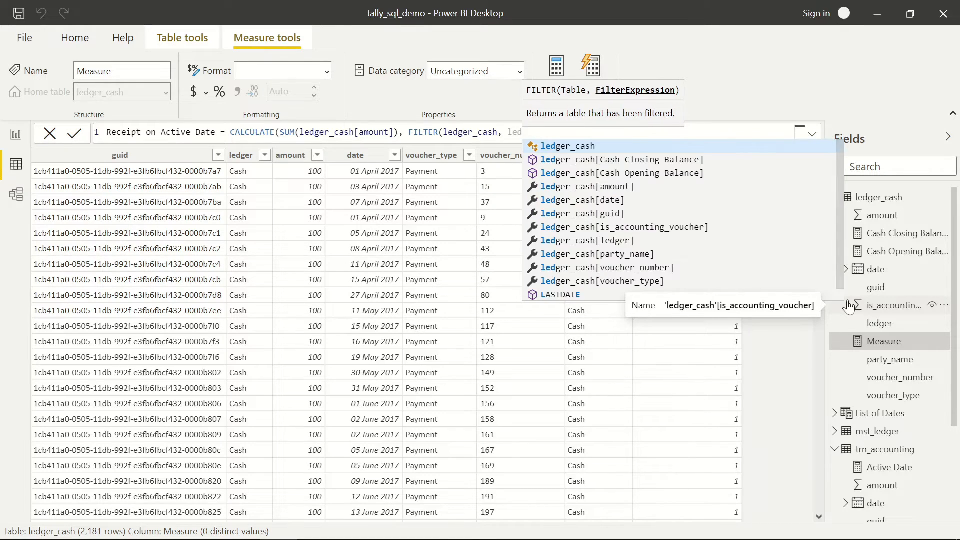
{"action": "key", "text": "Down"}
{"action": "key", "text": "Down"}
{"action": "key", "text": "Down"}
{"action": "key", "text": "Down"}
{"action": "key", "text": "Down"}
{"action": "key", "text": "Down"}
{"action": "key", "text": "Down"}
{"action": "key", "text": "Down"}
{"action": "key", "text": "Down"}
{"action": "key", "text": "Down"}
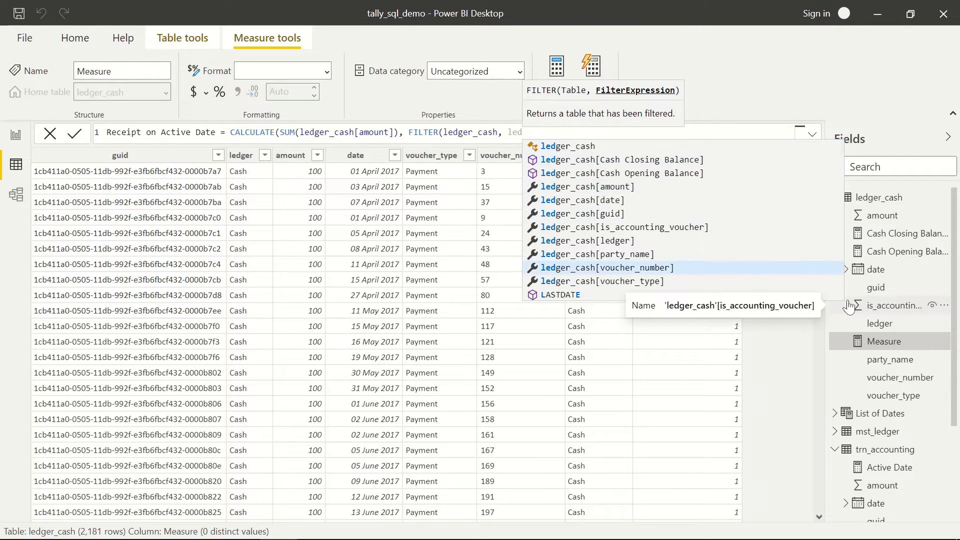
{"action": "key", "text": "Tab"}
{"action": "type", "text": "= \"\""}
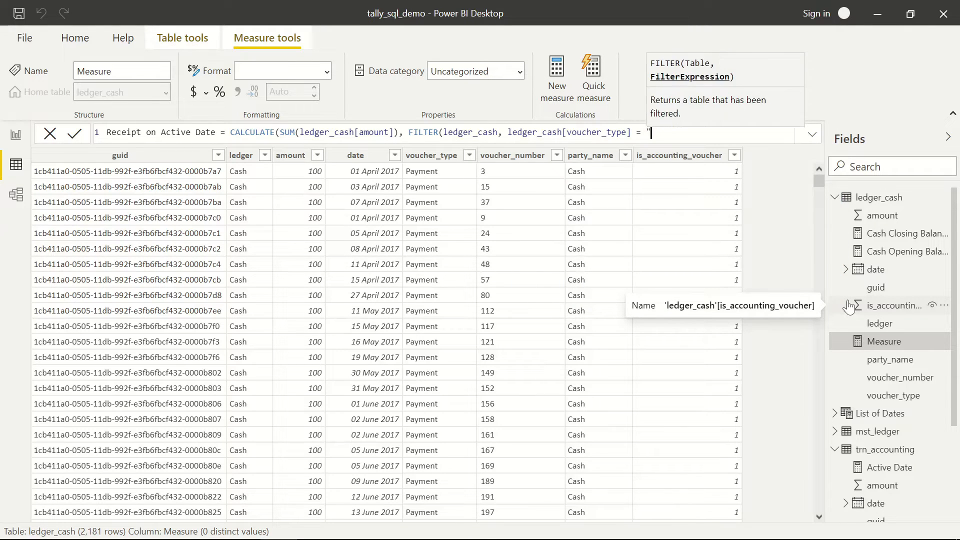
{"action": "key", "text": "Left"}
{"action": "type", "text": "Receipt"}
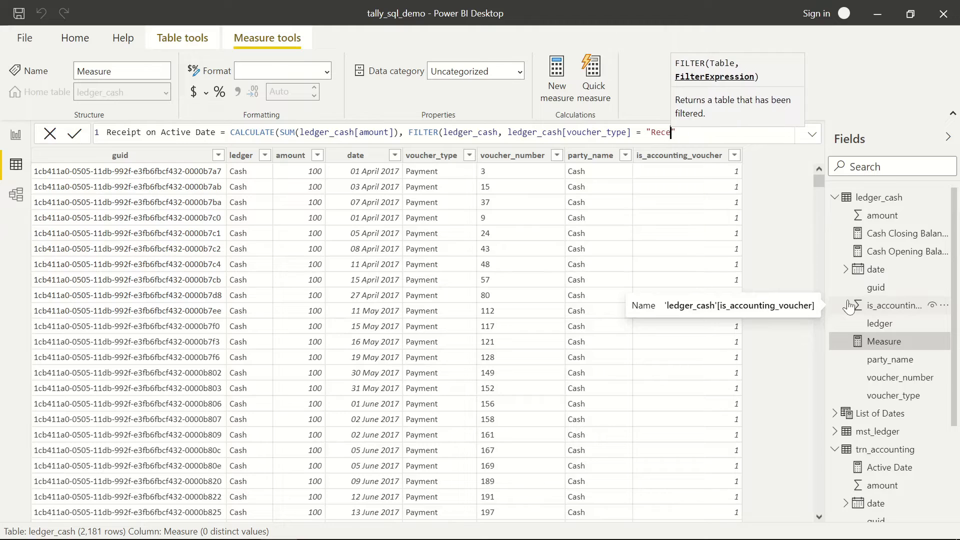
{"action": "key", "text": "Right"}
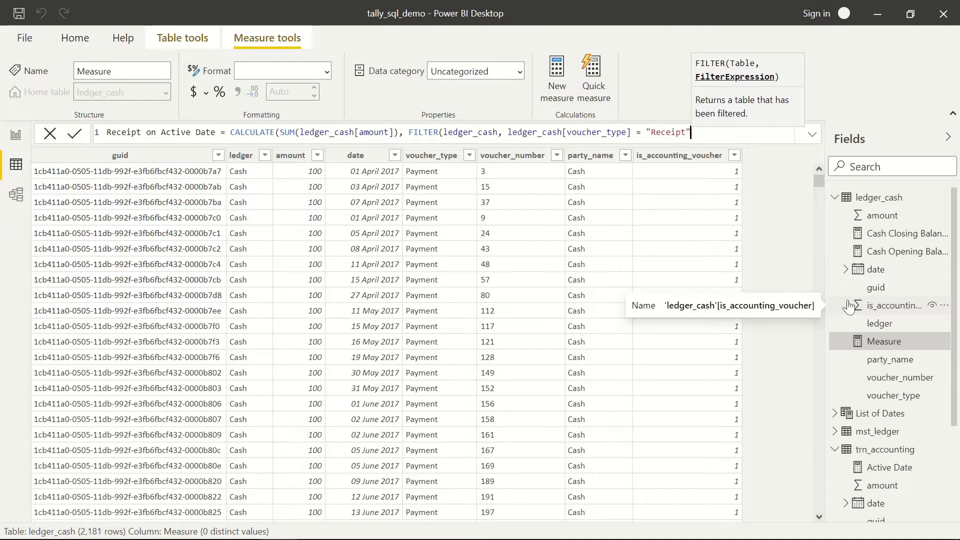
{"action": "type", "text": "&&"}
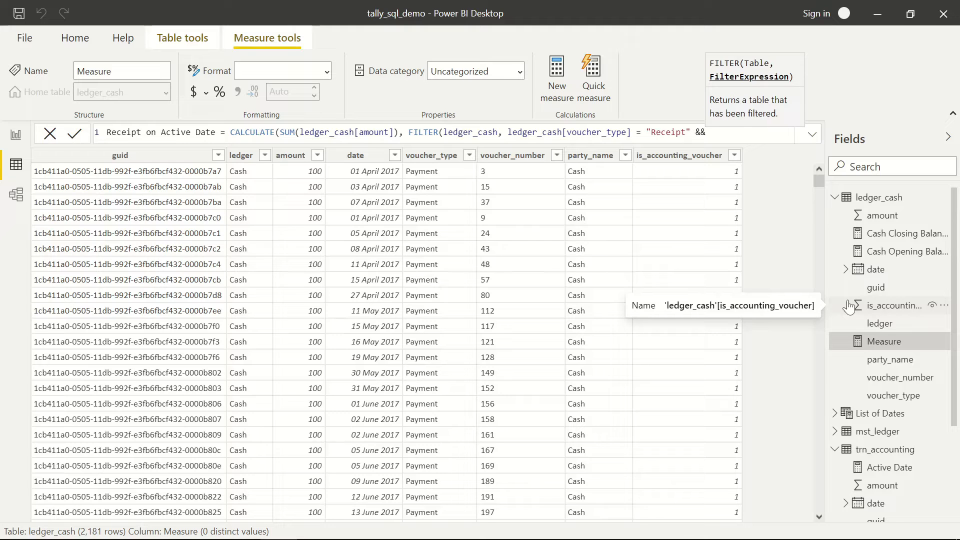
{"action": "type", "text": " led"}
- Add the condition ledger_cash[date] = trn_accounting[Active Date], close the parentheses and commit
{"action": "key", "text": "Down"}
{"action": "key", "text": "Down"}
{"action": "key", "text": "Down"}
{"action": "key", "text": "Down"}
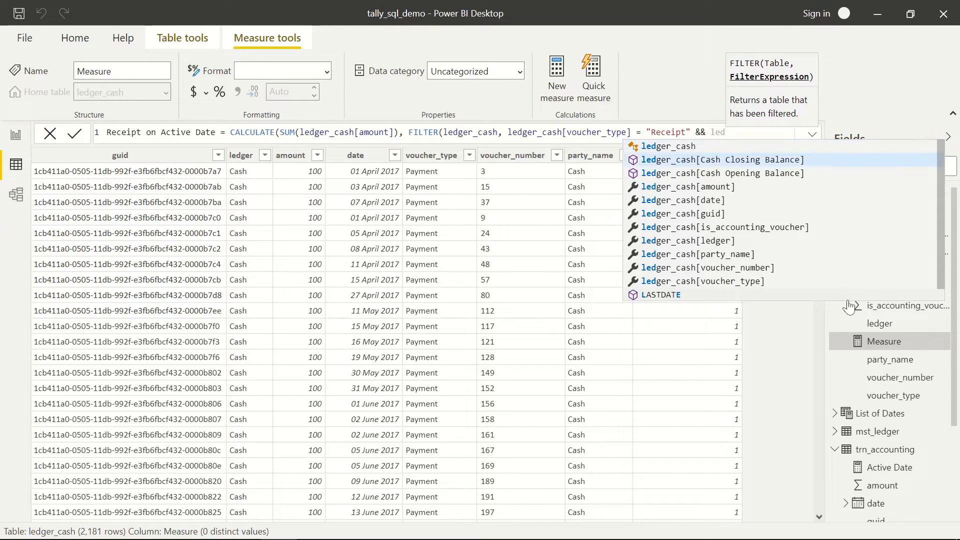
{"action": "key", "text": "Tab"}
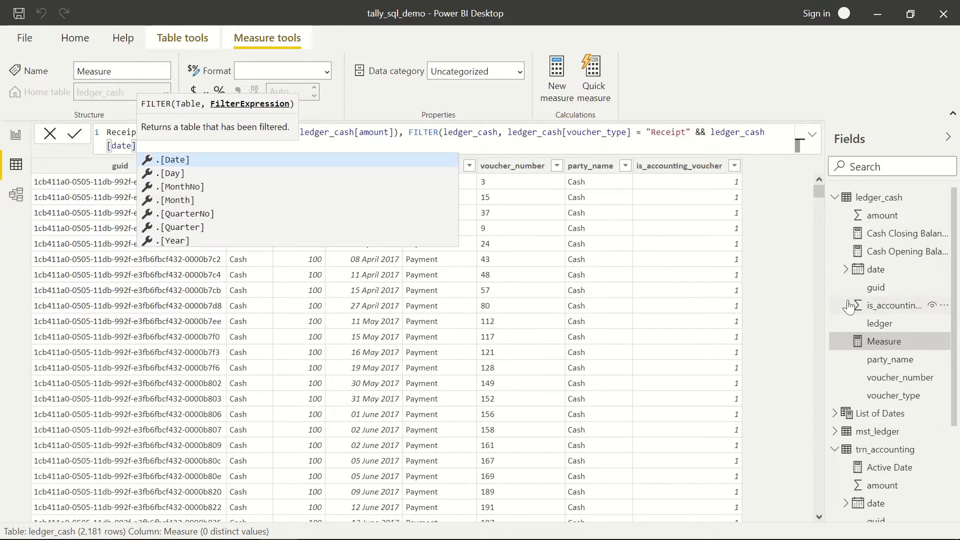
{"action": "type", "text": "= active"}
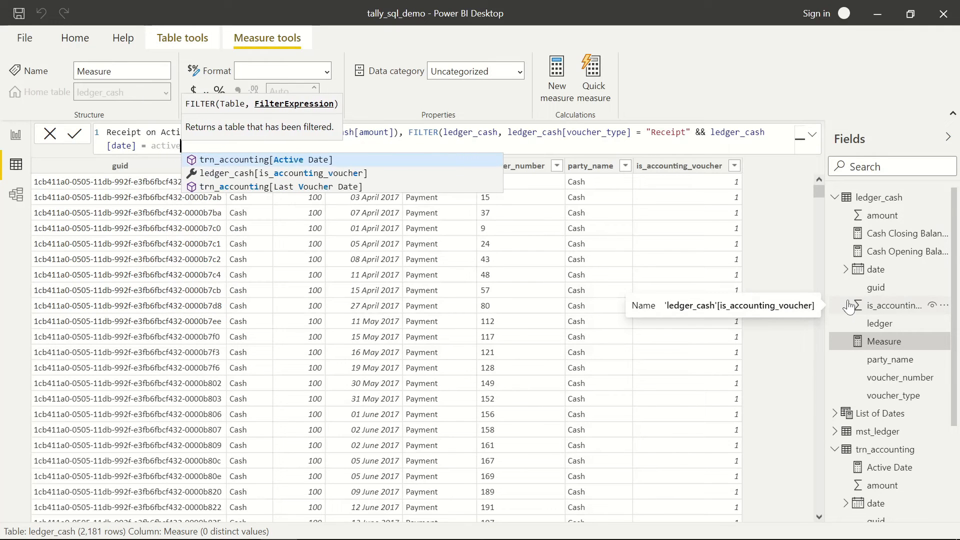
{"action": "key", "text": "Tab"}
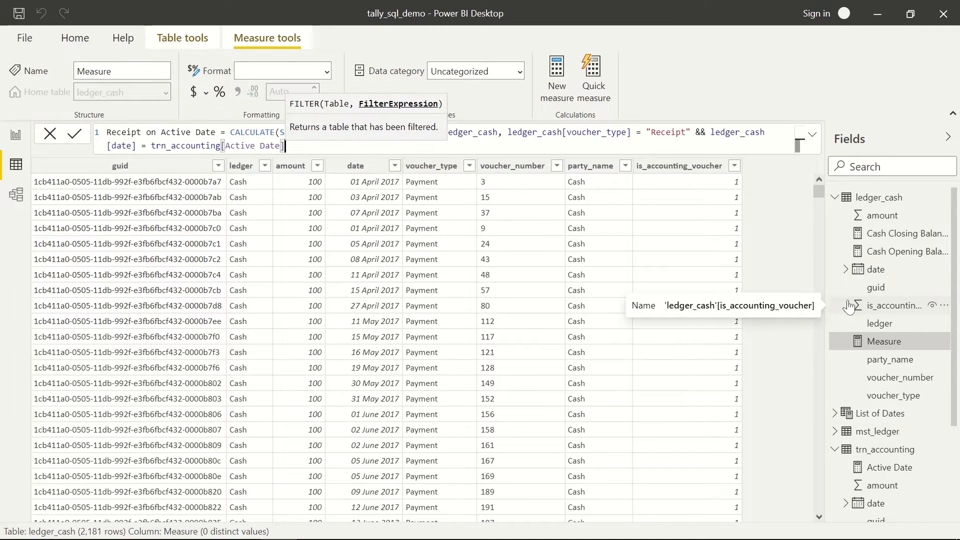
{"action": "type", "text": ")"}
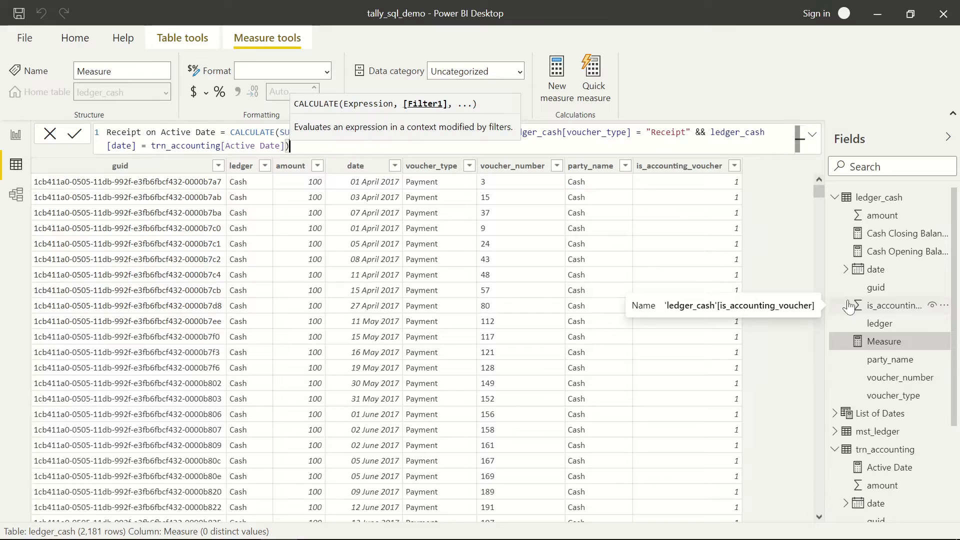
{"action": "type", "text": ")"}
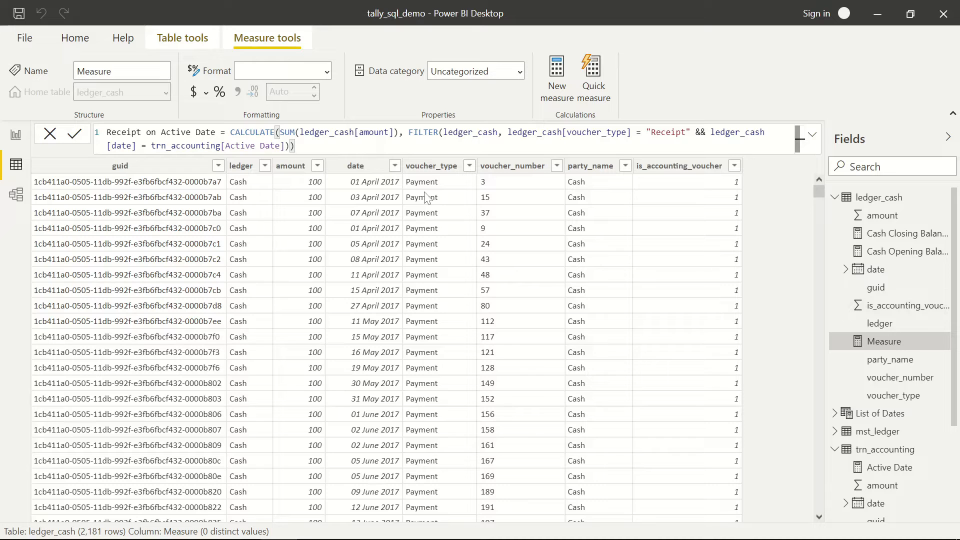
{"action": "key", "text": "Return"}
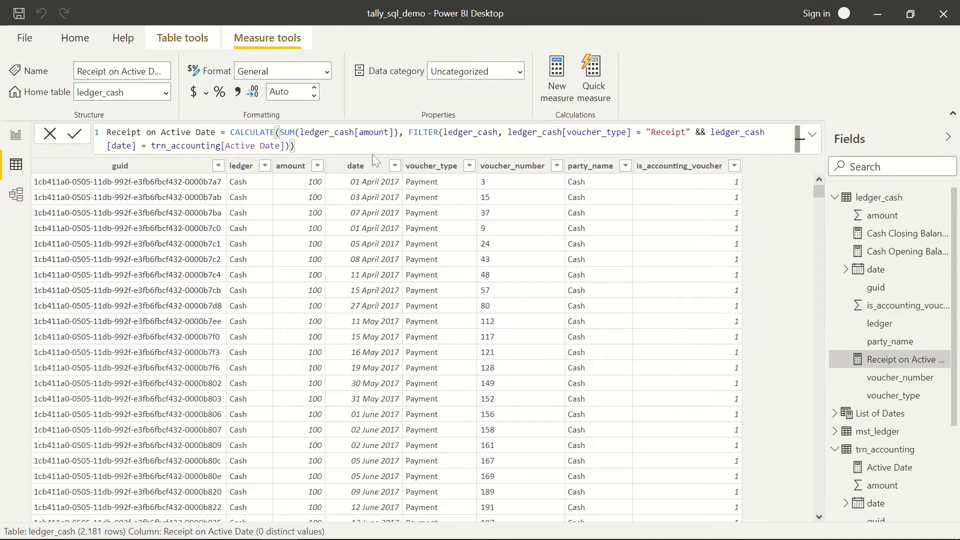
{"action": "left_click", "coordinate": [70, 43]}
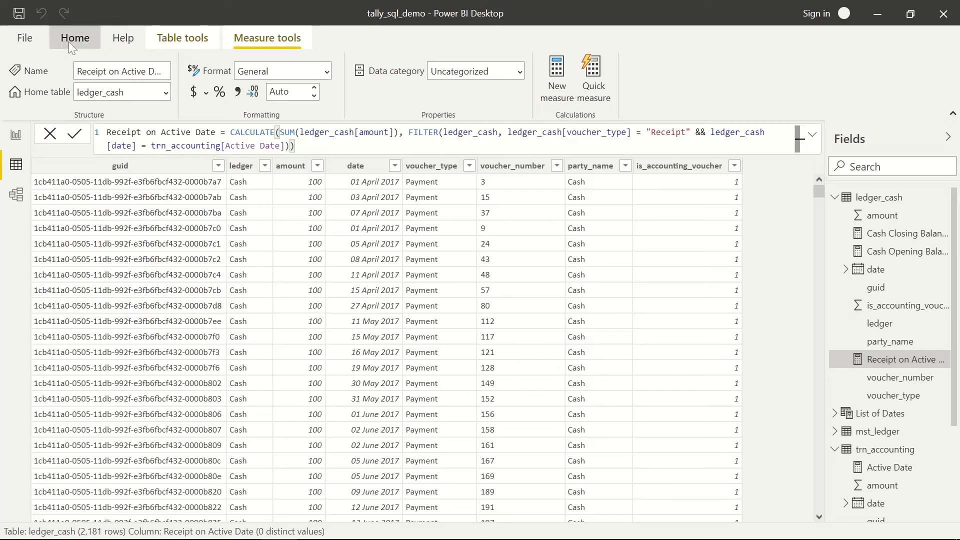
- Add a card showing Receipt on Active Date beside the closing balance card
{"action": "left_click", "coordinate": [16, 136]}
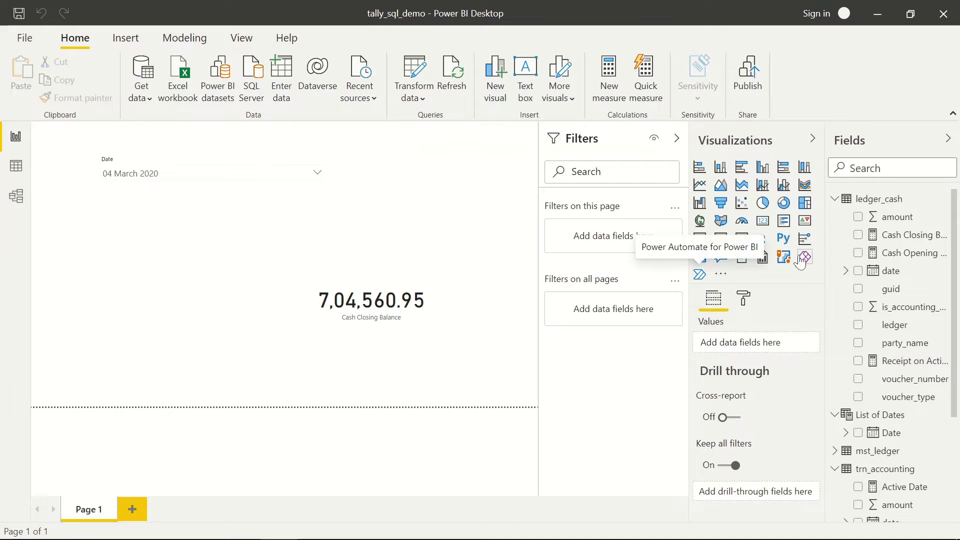
{"action": "left_click", "coordinate": [766, 226]}
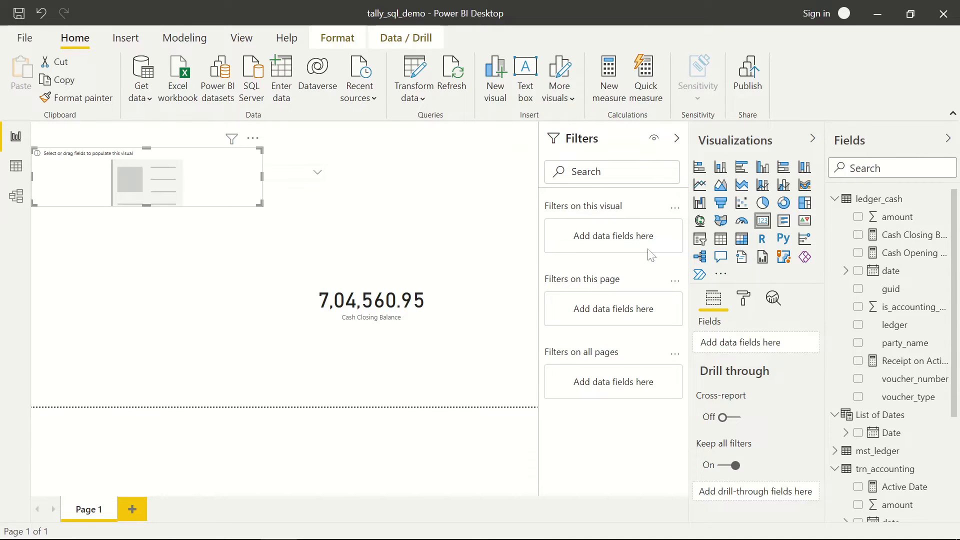
{"action": "left_click_drag", "start_coordinate": [157, 183], "coordinate": [192, 305]}
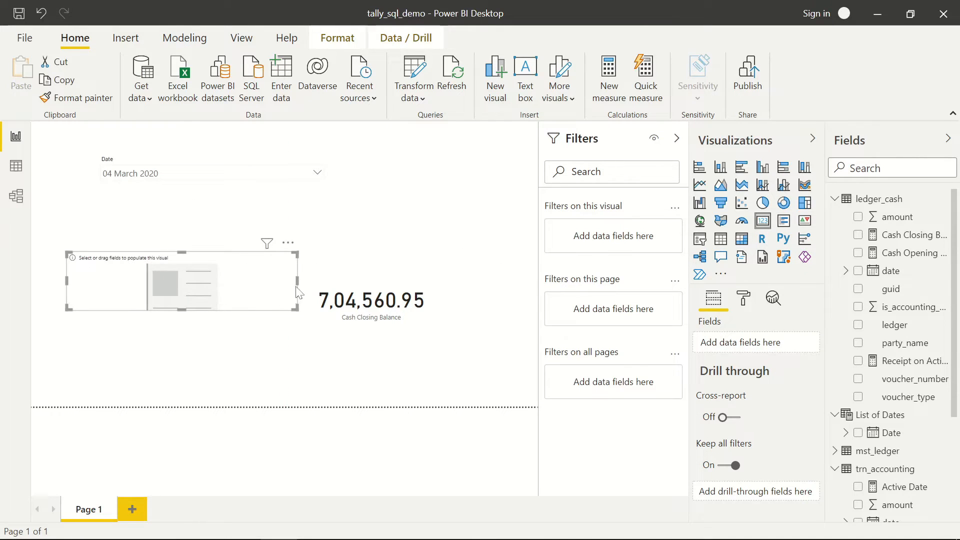
{"action": "left_click_drag", "start_coordinate": [296, 287], "coordinate": [270, 285]}
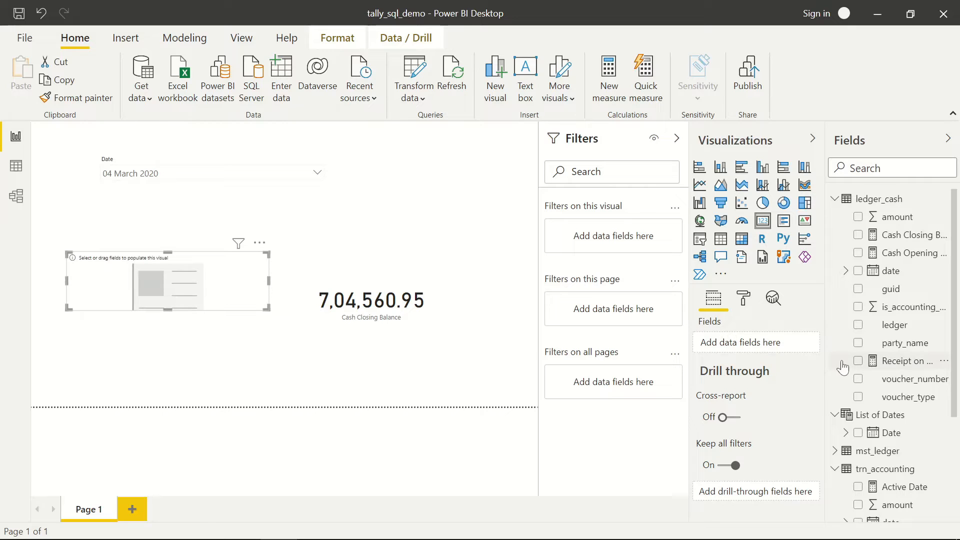
{"action": "left_click_drag", "start_coordinate": [902, 362], "coordinate": [194, 294]}
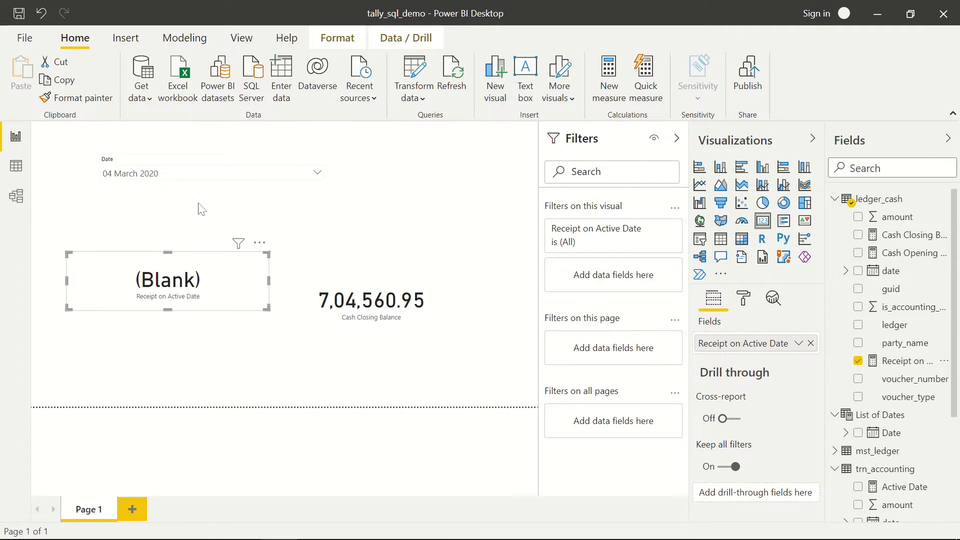
- Set the Date slicer to 03 February 2020, then go back to the ledger_cash data
{"action": "left_click", "coordinate": [169, 181]}
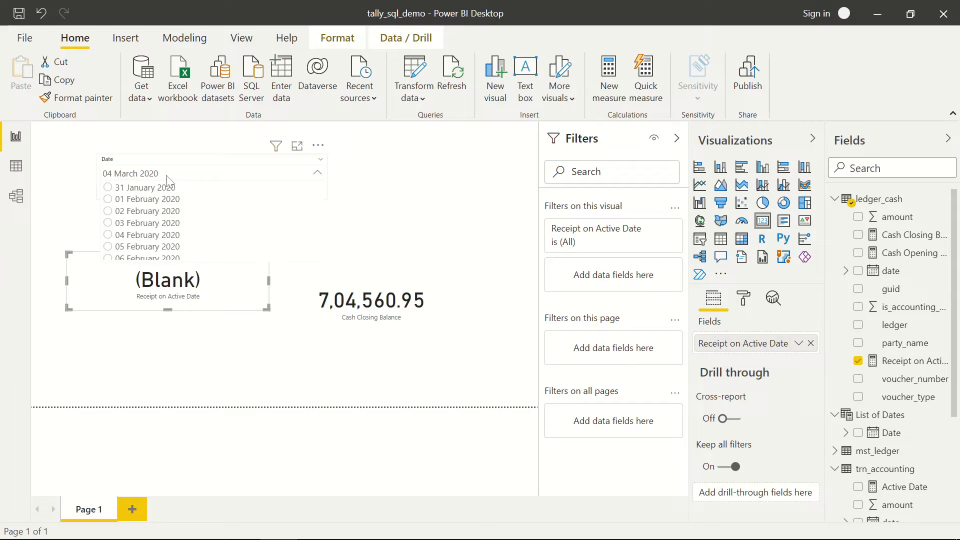
{"action": "left_click", "coordinate": [159, 223]}
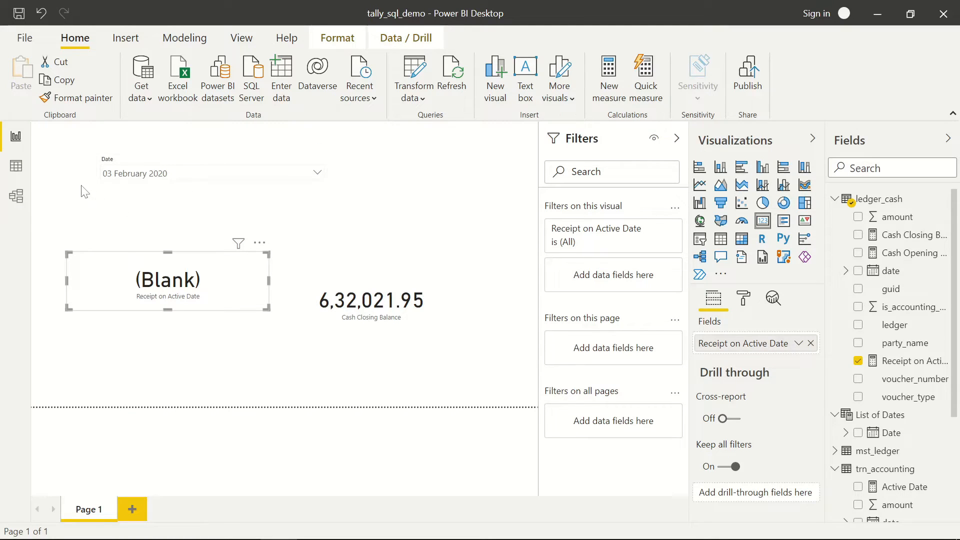
{"action": "left_click", "coordinate": [16, 165]}
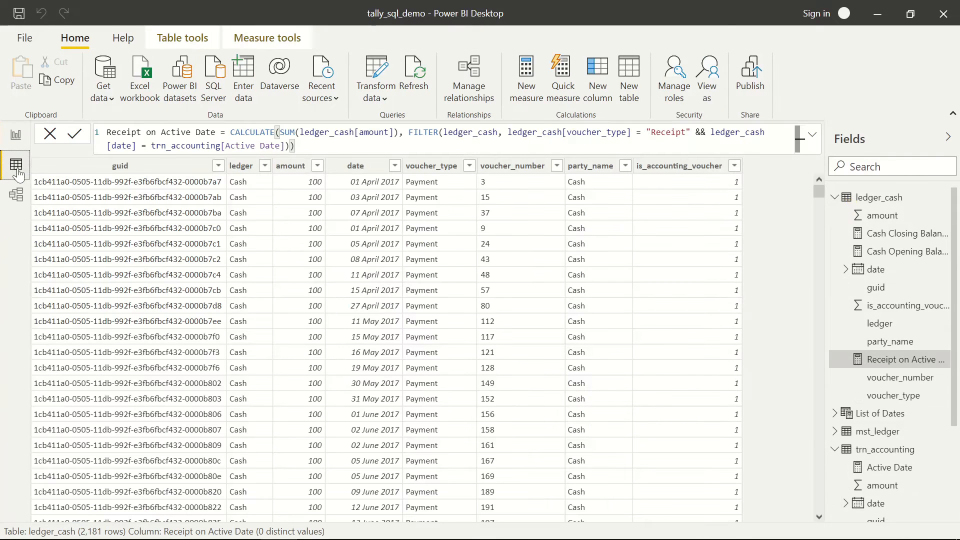
- Copy the Receipt on Active Date measure's formula
{"action": "right_click", "coordinate": [943, 361]}
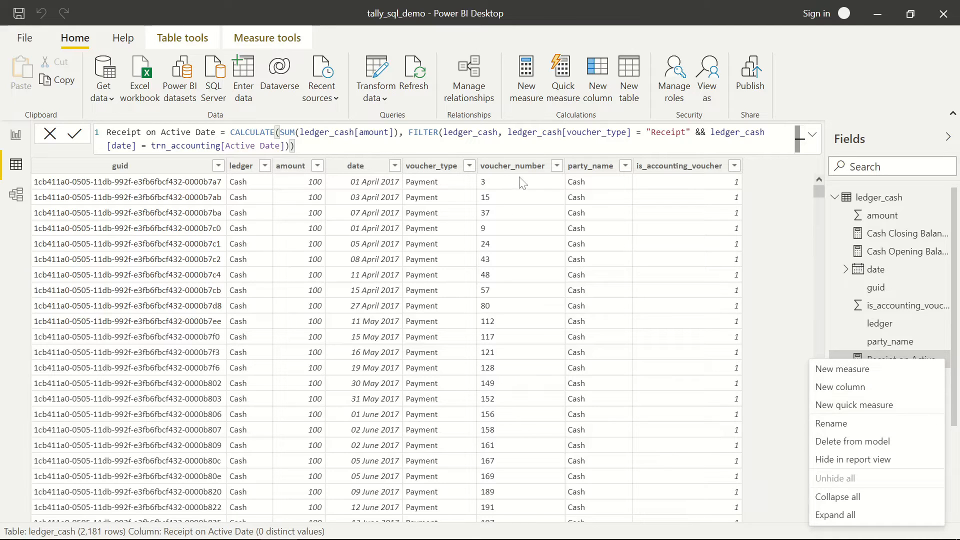
{"action": "left_click", "coordinate": [450, 149]}
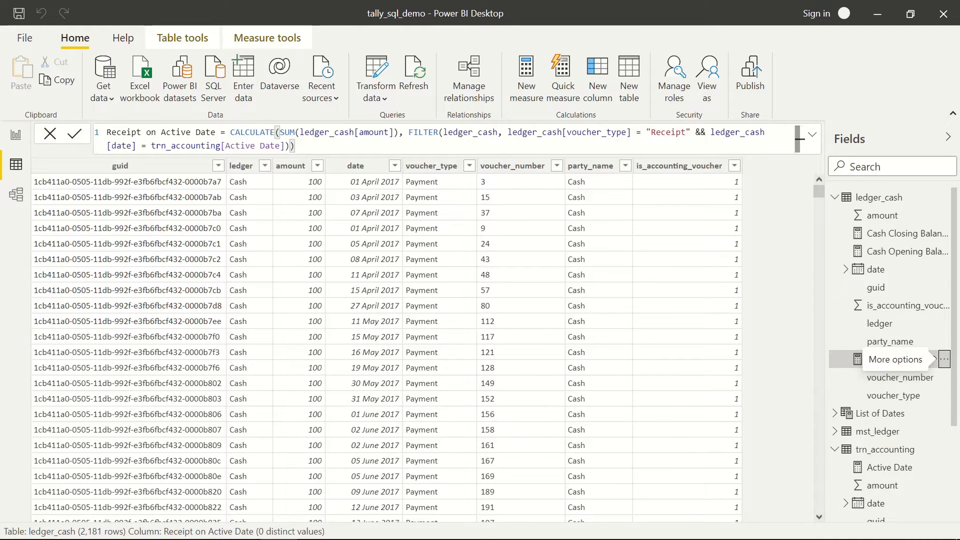
{"action": "key", "text": "ctrl+a"}
{"action": "key", "text": "ctrl+c"}
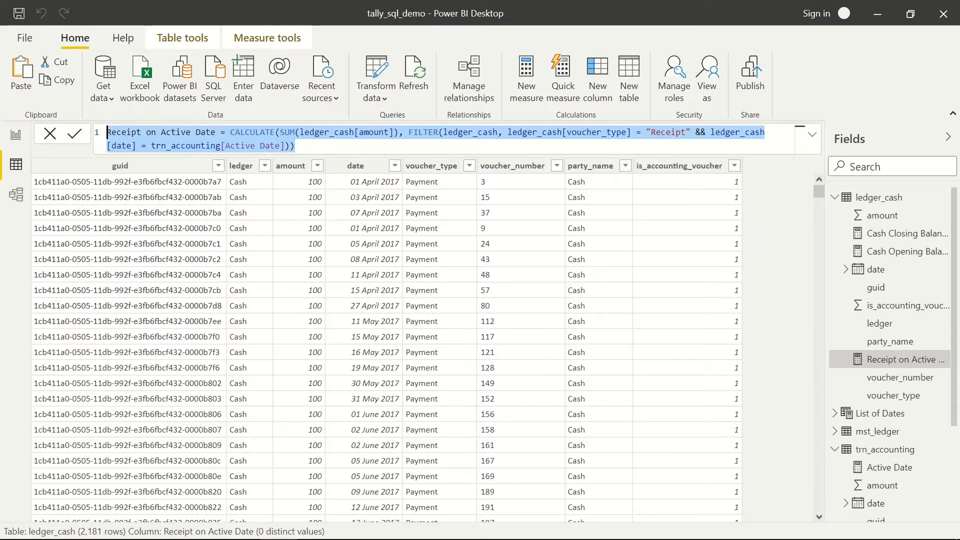
{"action": "left_click", "coordinate": [791, 292]}
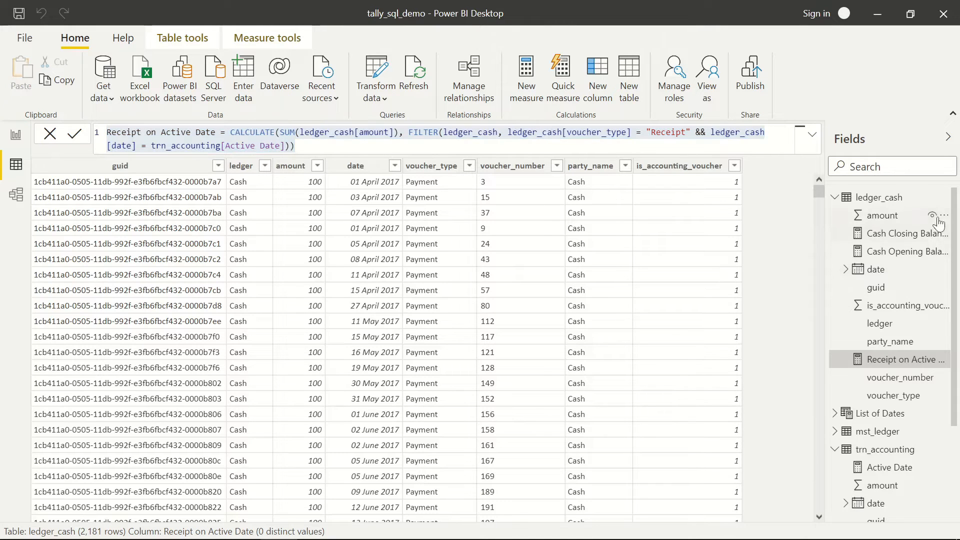
- Create a Payment on Active Date measure in ledger_cash filtering Payment vouchers, then switch to TallyPrime
{"action": "left_click", "coordinate": [943, 198]}
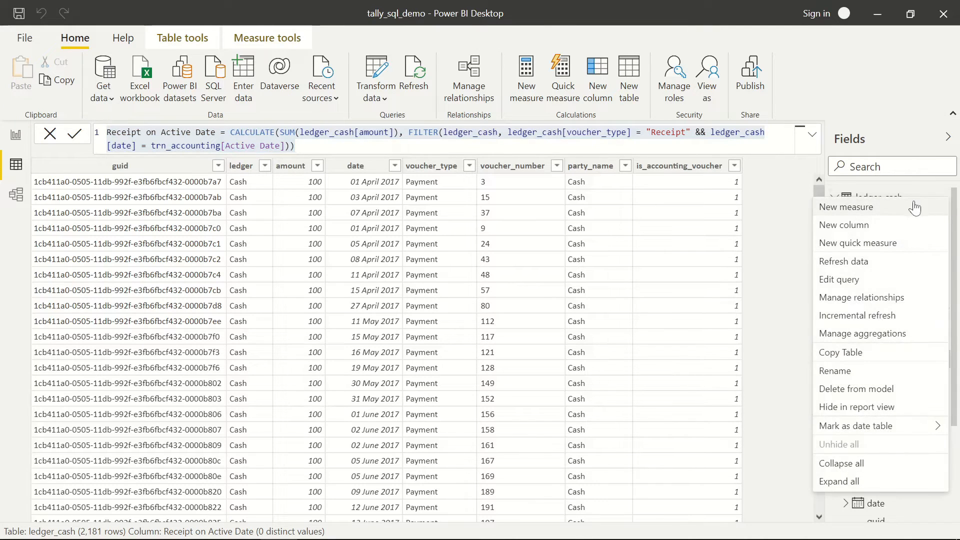
{"action": "left_click", "coordinate": [896, 213]}
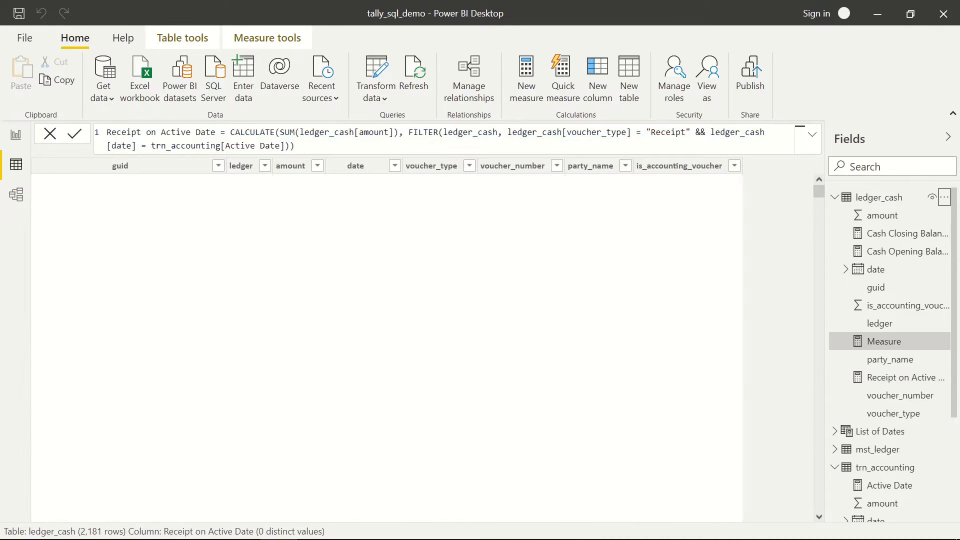
{"action": "key", "text": "ctrl+v"}
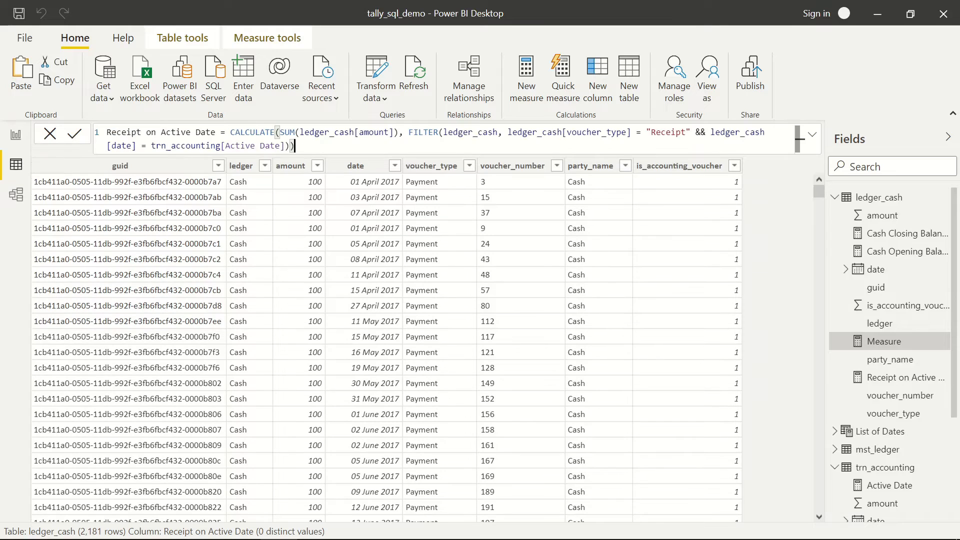
{"action": "left_click", "coordinate": [142, 132]}
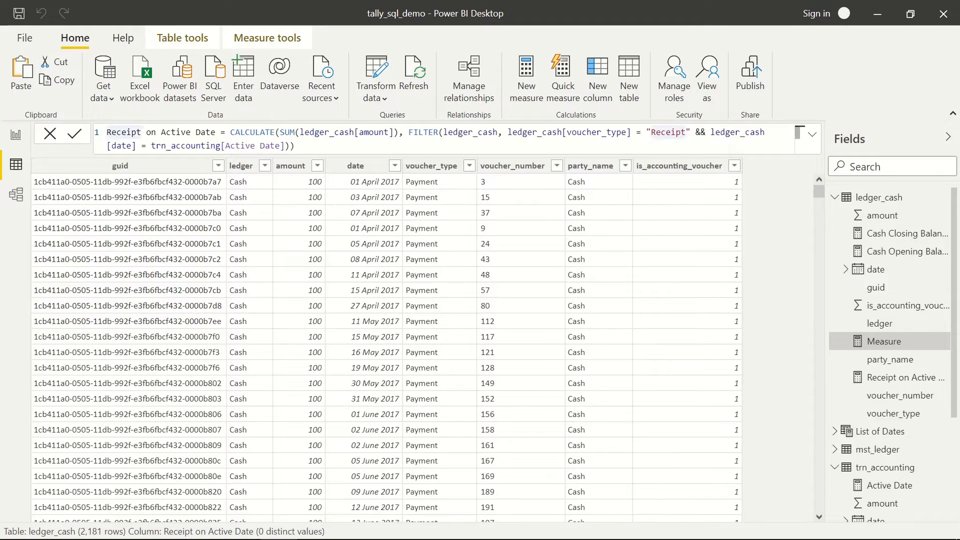
{"action": "key", "text": "ctrl+shift+Left"}
{"action": "type", "text": "Payment"}
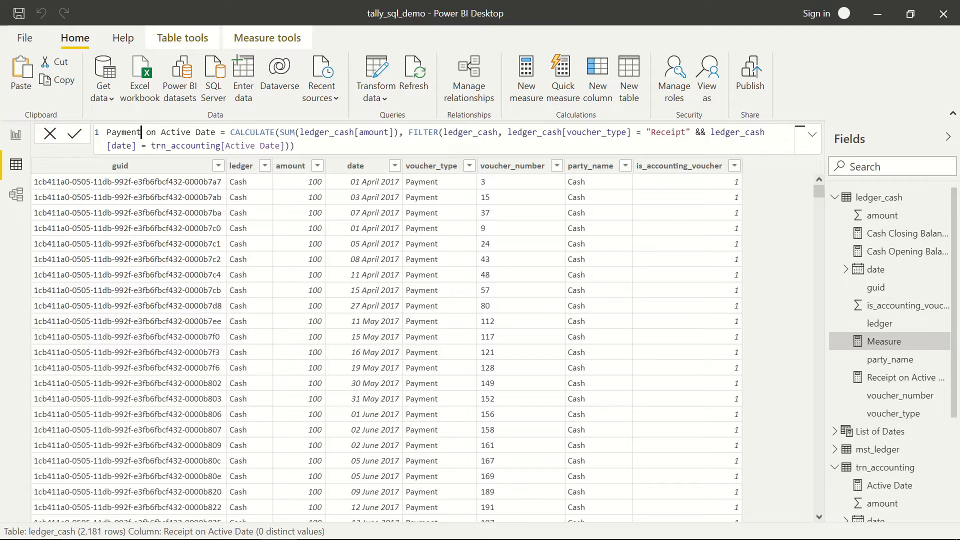
{"action": "double_click", "coordinate": [656, 132]}
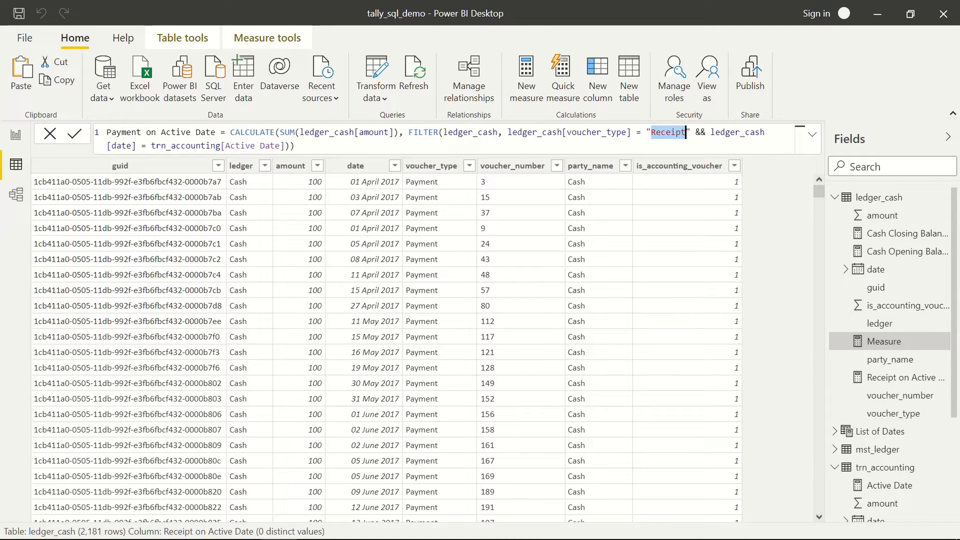
{"action": "type", "text": "Payment"}
{"action": "left_click", "coordinate": [295, 146]}
{"action": "key", "text": "Return"}
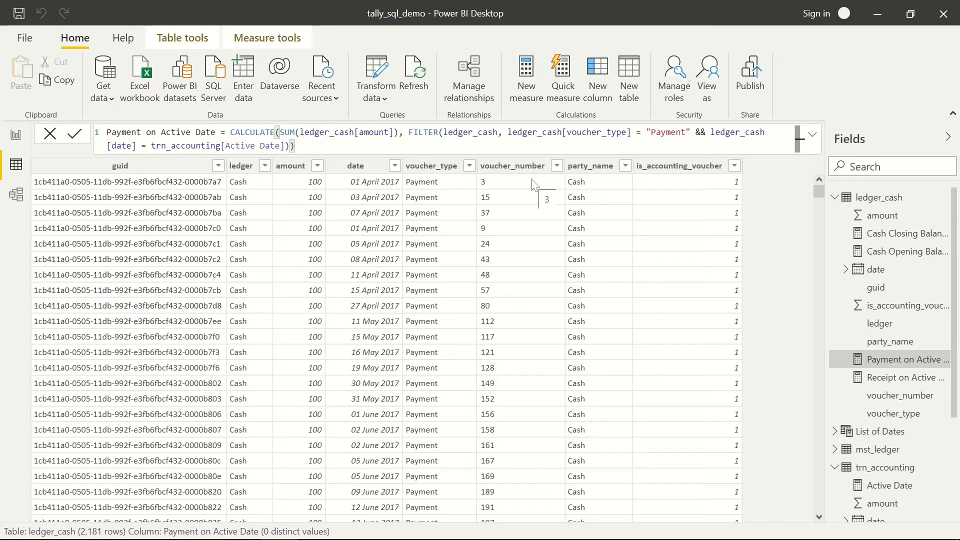
{"action": "key", "text": "alt+Tab"}
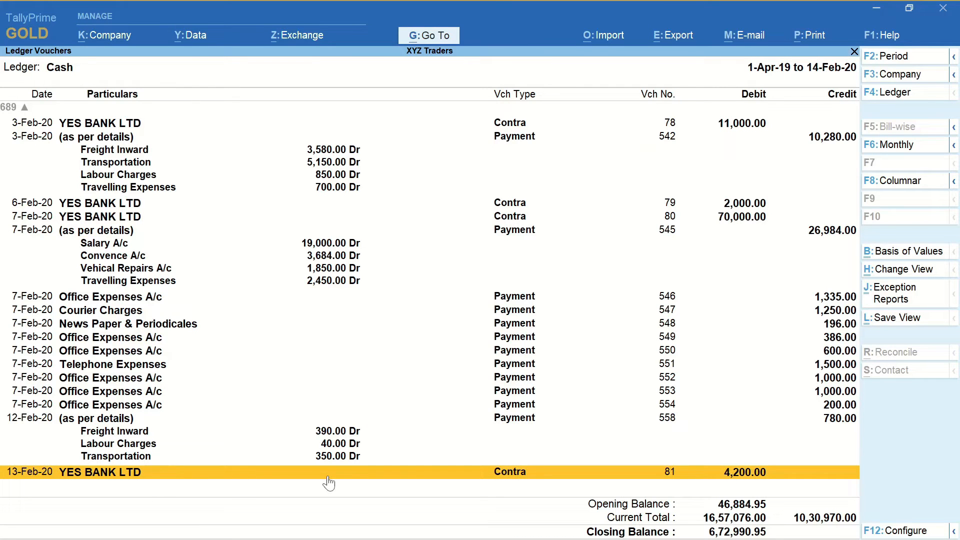
- Step through the 12-Feb and 7-Feb payment vouchers in TallyPrime's Cash ledger, then return to Power BI
{"action": "key", "text": "Up"}
{"action": "key", "text": "Up"}
{"action": "key", "text": "Up"}
{"action": "key", "text": "Up"}
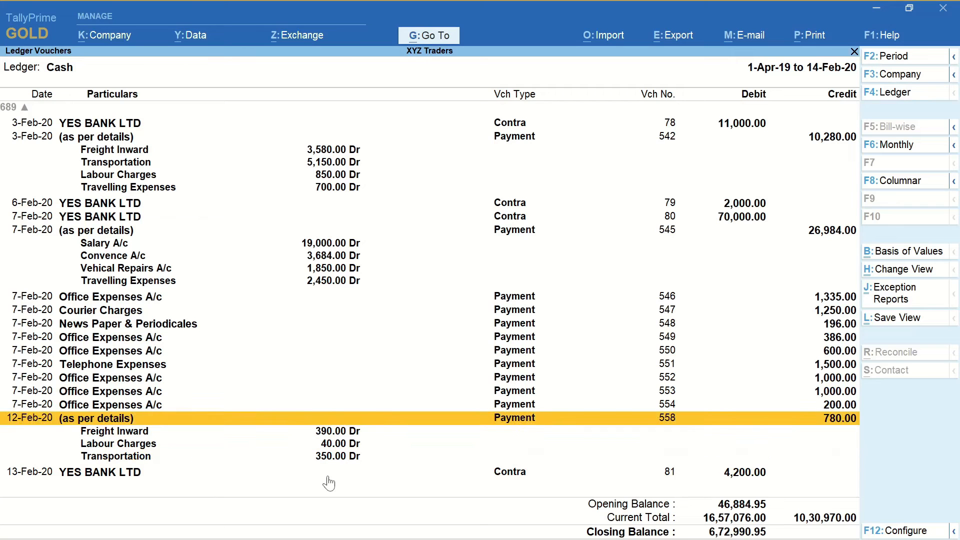
{"action": "key", "text": "Down"}
{"action": "key", "text": "Up"}
{"action": "key", "text": "Up"}
{"action": "key", "text": "alt+Tab"}
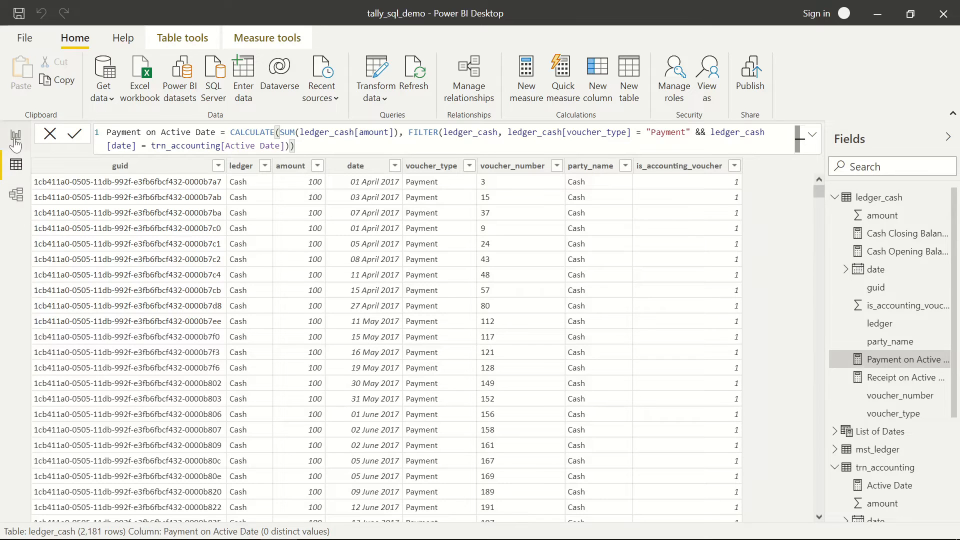
- Move the Receipt card up and add a Payment on Active Date card below it
{"action": "left_click", "coordinate": [15, 140]}
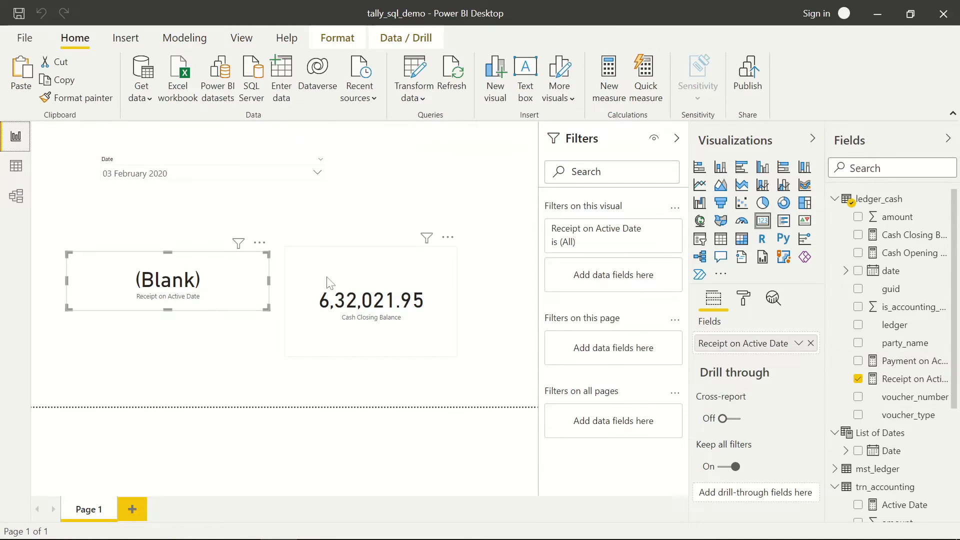
{"action": "left_click_drag", "start_coordinate": [203, 266], "coordinate": [192, 230]}
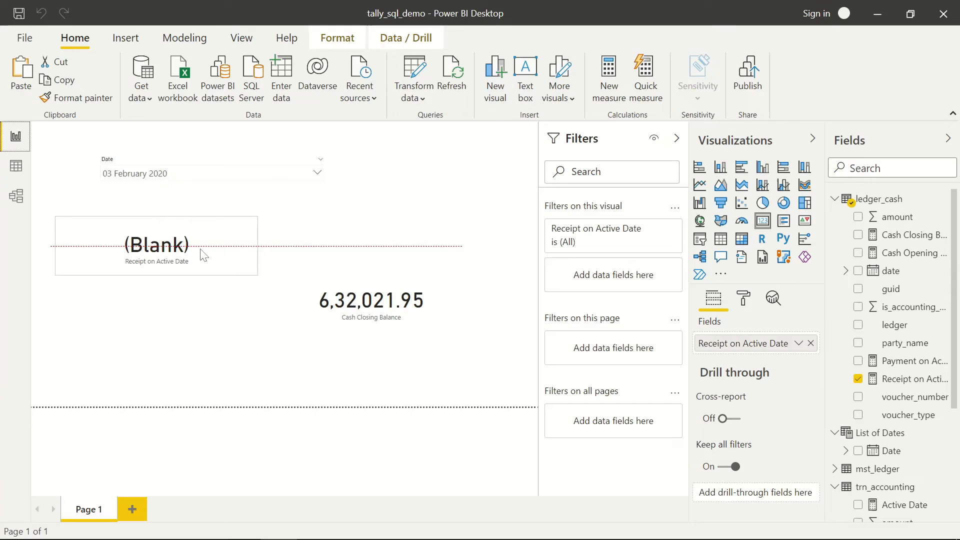
{"action": "left_click", "coordinate": [196, 319]}
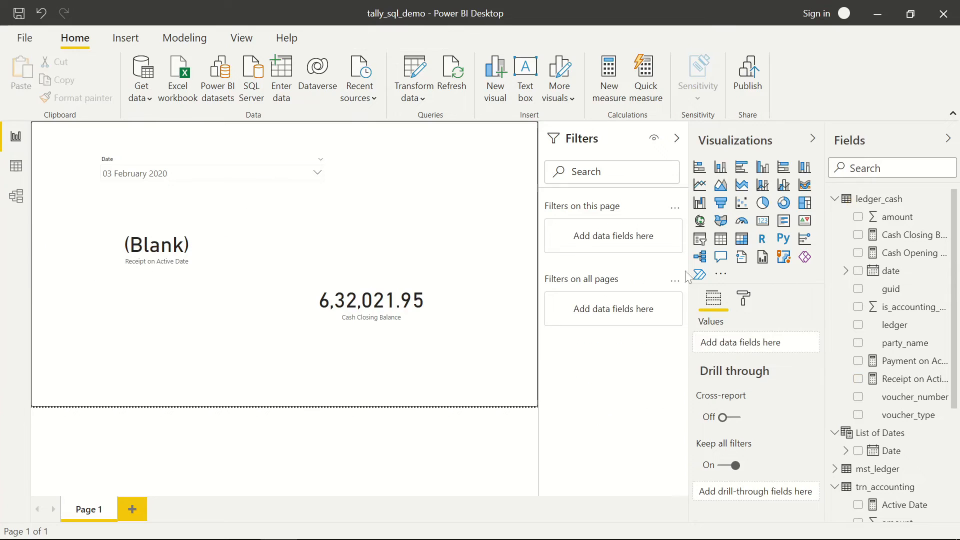
{"action": "left_click", "coordinate": [763, 221]}
{"action": "left_click_drag", "start_coordinate": [70, 176], "coordinate": [258, 340]}
{"action": "left_click_drag", "start_coordinate": [906, 361], "coordinate": [185, 343]}
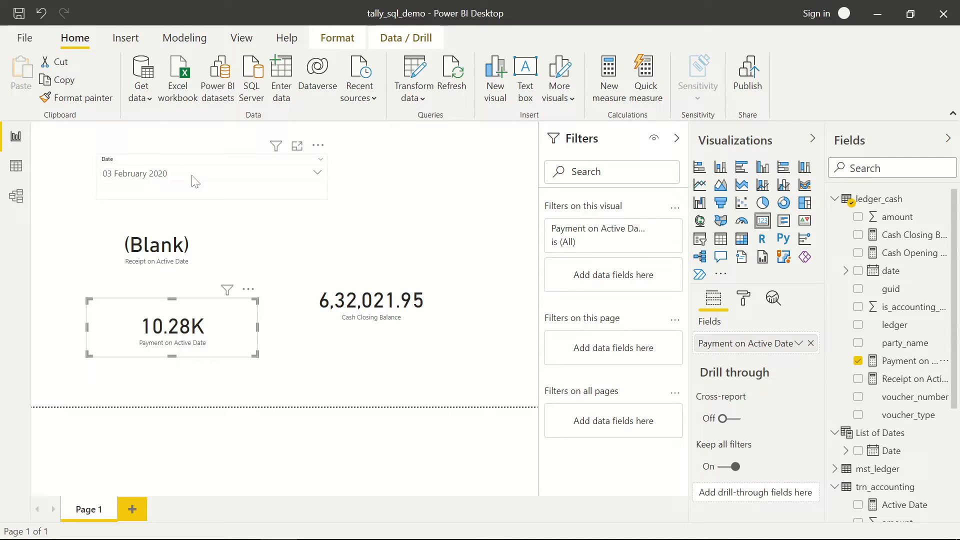
- Compare figures in TallyPrime, then filter the report to 12 February 2020
{"action": "key", "text": "alt+Tab"}
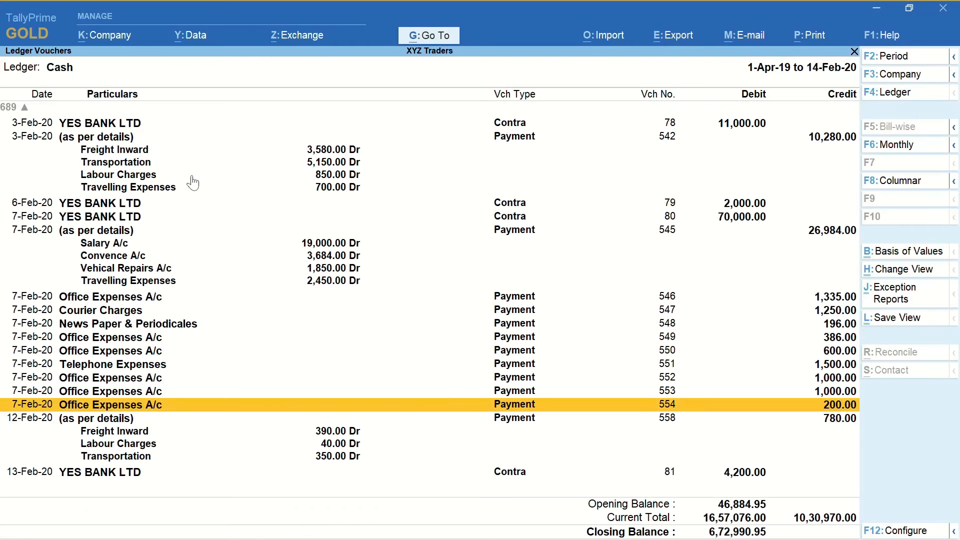
{"action": "key", "text": "alt+Tab"}
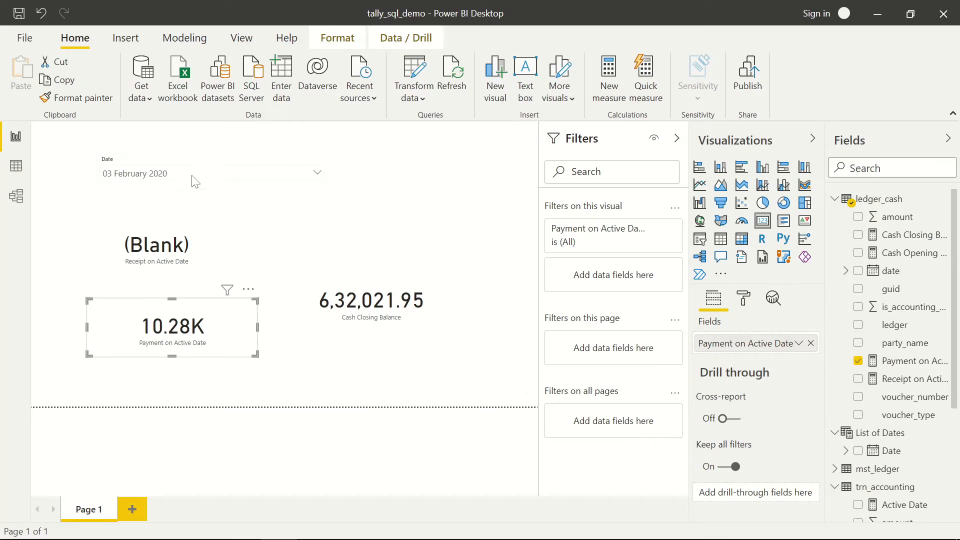
{"action": "left_click", "coordinate": [163, 176]}
{"action": "scroll", "coordinate": [165, 210], "scroll_direction": "down", "scroll_amount": 15}
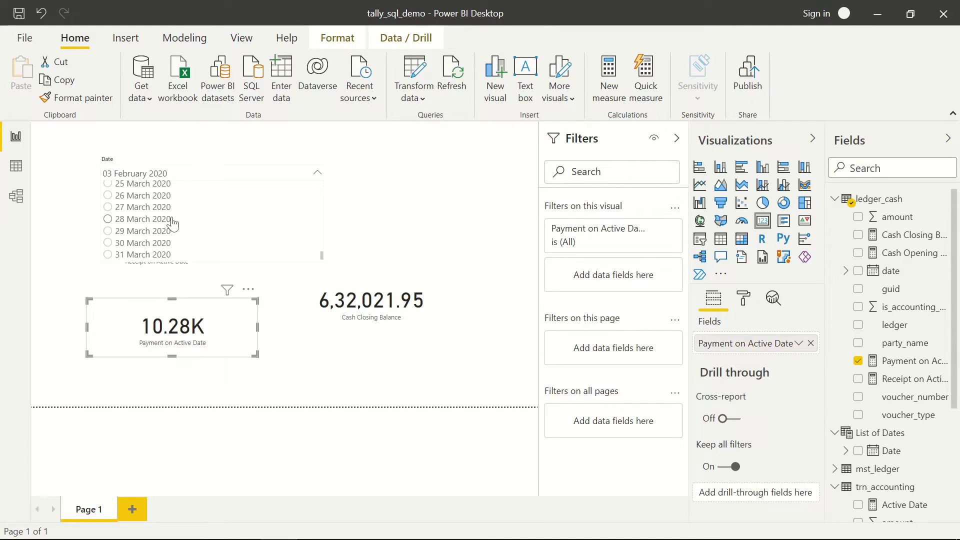
{"action": "scroll", "coordinate": [173, 223], "scroll_direction": "up", "scroll_amount": 7}
{"action": "scroll", "coordinate": [170, 225], "scroll_direction": "up", "scroll_amount": 6}
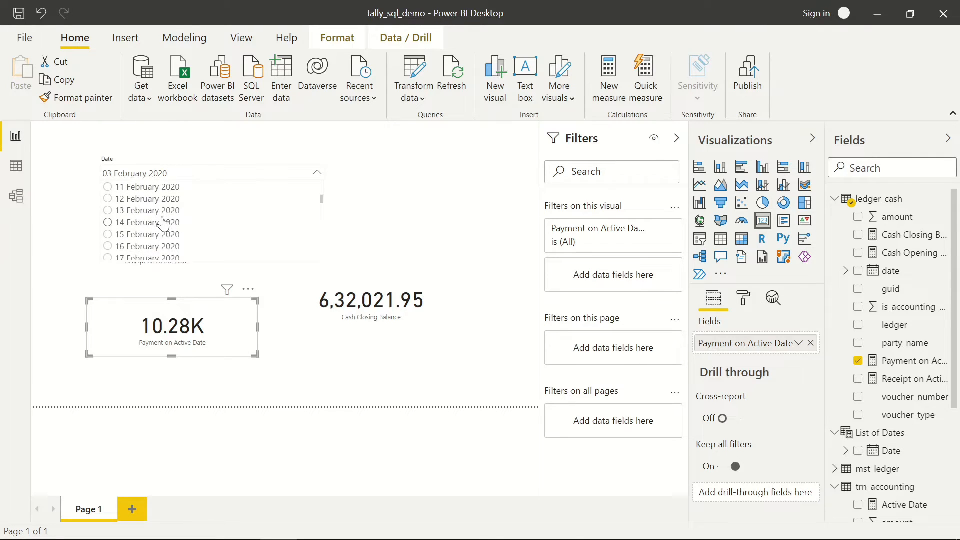
{"action": "scroll", "coordinate": [165, 224], "scroll_direction": "up", "scroll_amount": 1}
{"action": "left_click", "coordinate": [144, 199]}
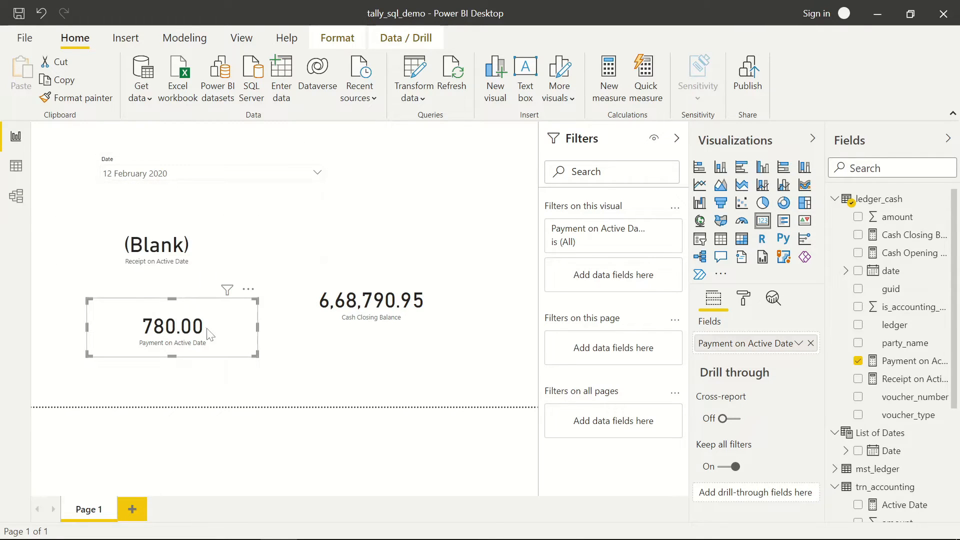
- Check the 12-Feb payment in TallyPrime, then set the date slicer to 07 February 2020
{"action": "key", "text": "alt+Tab"}
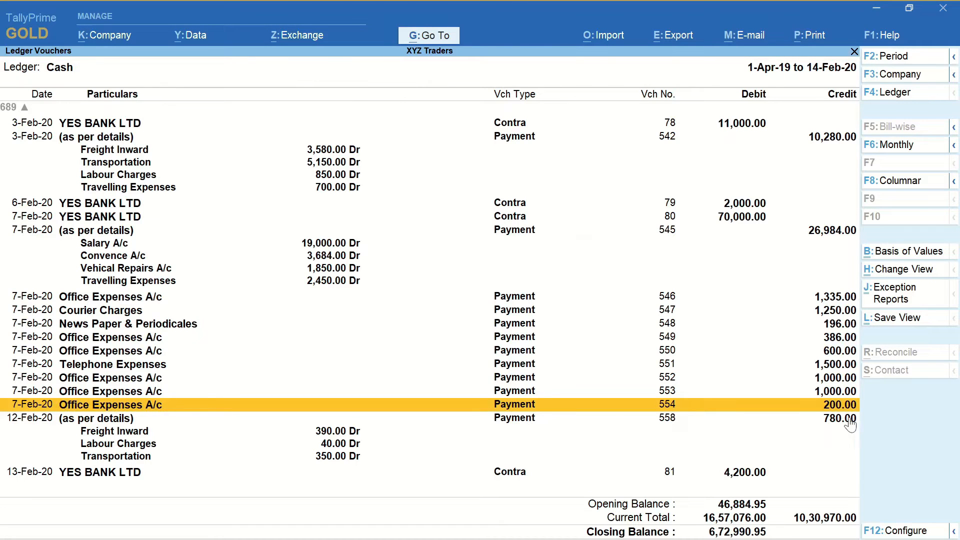
{"action": "key", "text": "alt+Tab"}
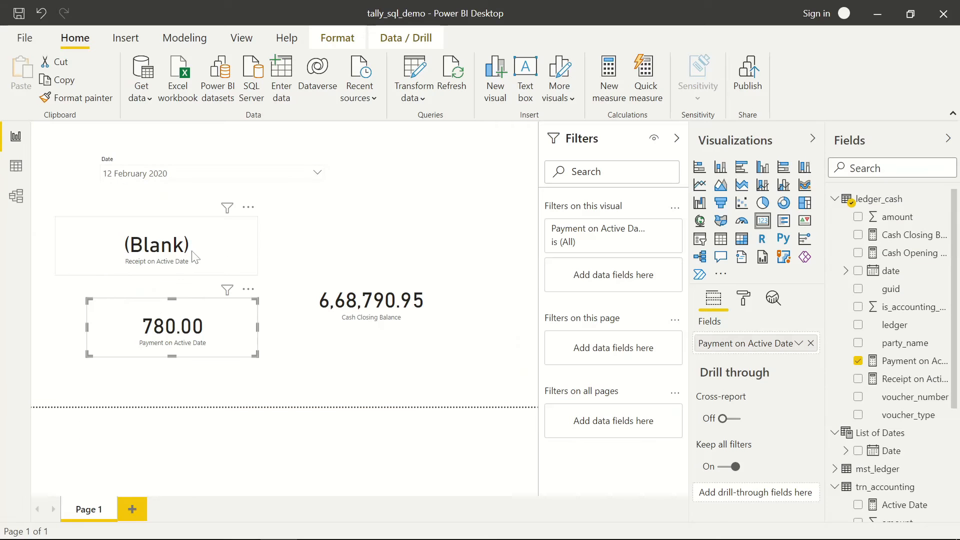
{"action": "left_click", "coordinate": [161, 174]}
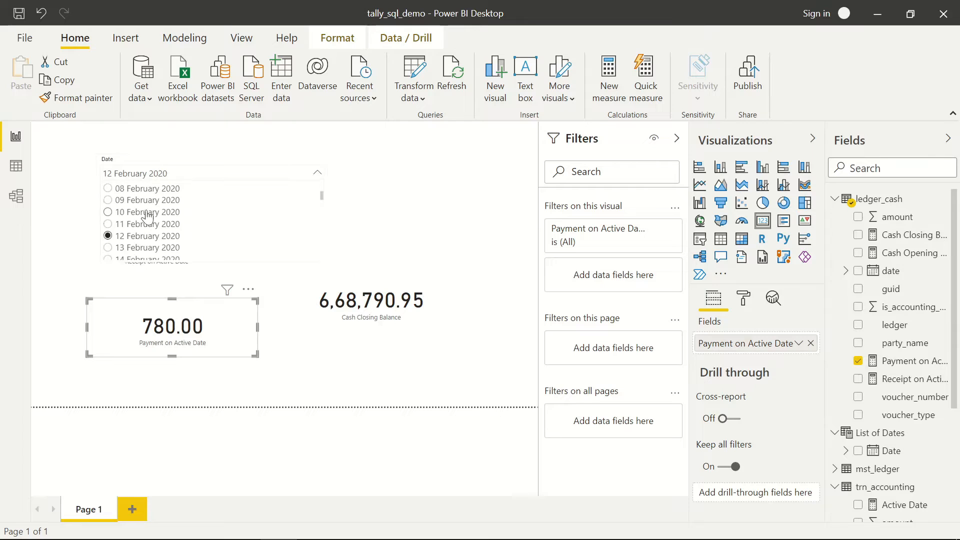
{"action": "scroll", "coordinate": [143, 220], "scroll_direction": "up", "scroll_amount": 3}
{"action": "left_click", "coordinate": [143, 219]}
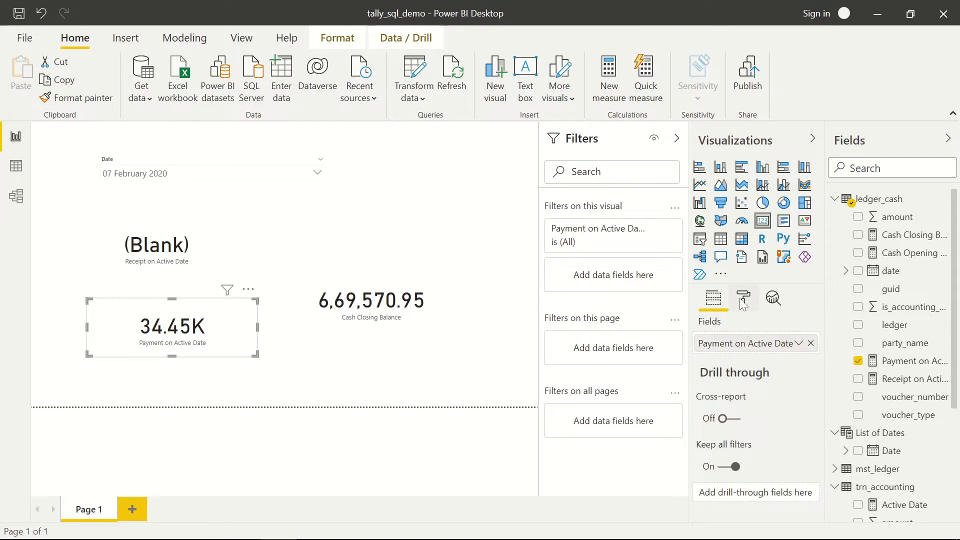
- Set the Payment card's data label display units to None to show 34,451.00
{"action": "left_click", "coordinate": [742, 298]}
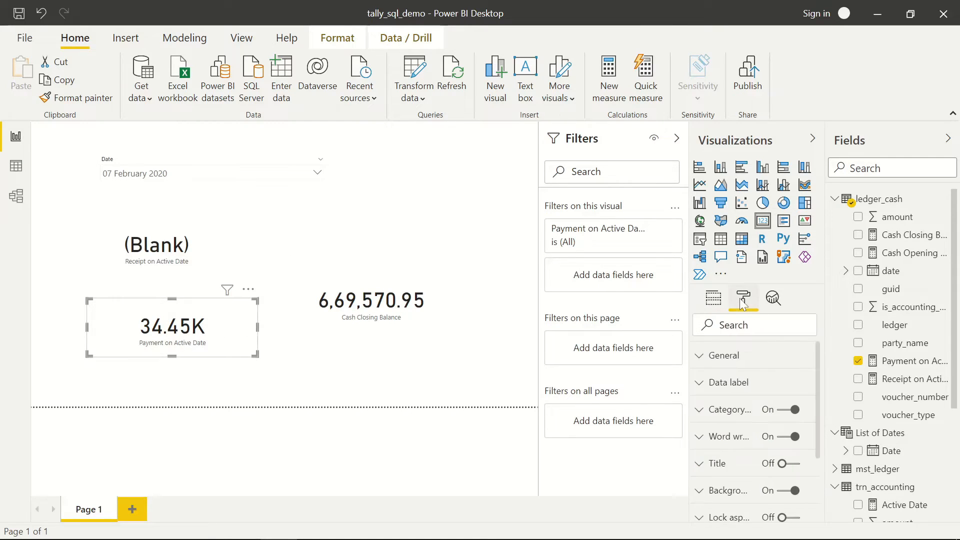
{"action": "left_click", "coordinate": [705, 384]}
{"action": "scroll", "coordinate": [780, 403], "scroll_direction": "down", "scroll_amount": 2}
{"action": "left_click", "coordinate": [754, 411]}
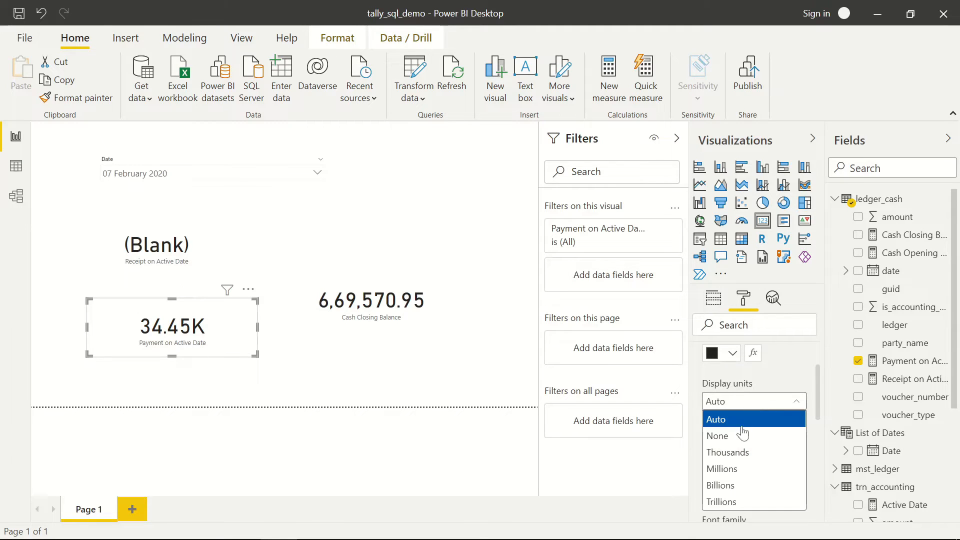
{"action": "left_click", "coordinate": [728, 435]}
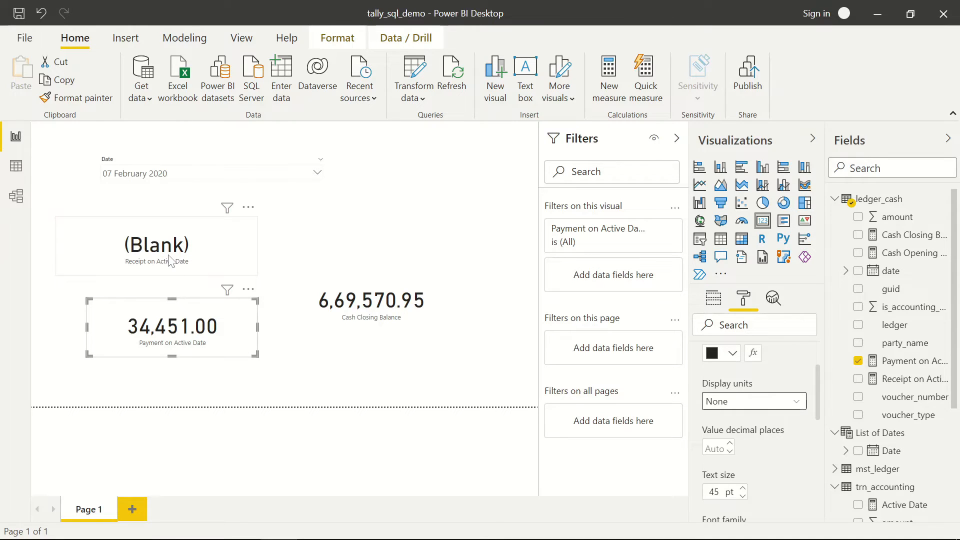
- Open the Receipt on Active Date formula in Data view
{"action": "mouse_move", "coordinate": [181, 253]}
{"action": "left_click", "coordinate": [16, 166]}
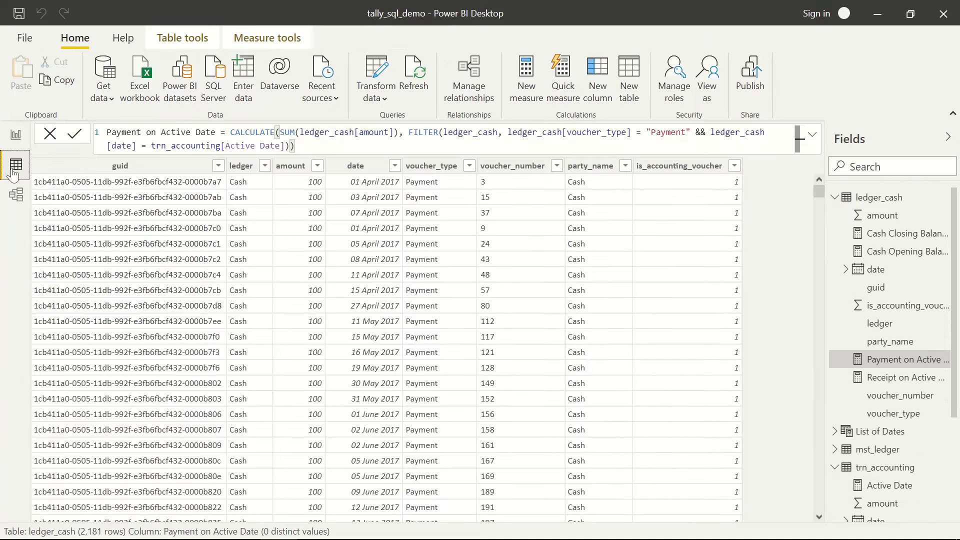
{"action": "left_click", "coordinate": [893, 378]}
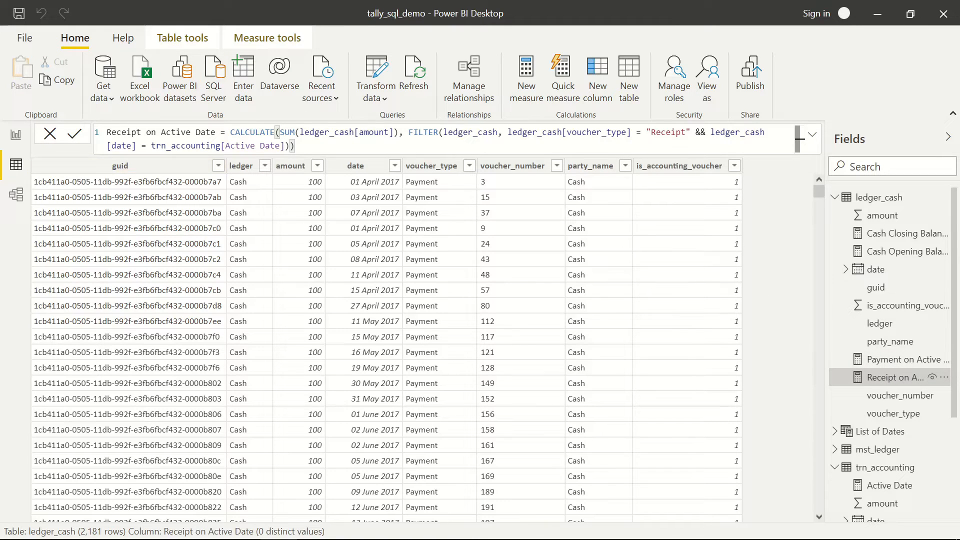
- Set the date slicer to 08 February 2020, leaving both cards (Blank), then return to Data view
{"action": "left_click", "coordinate": [17, 139]}
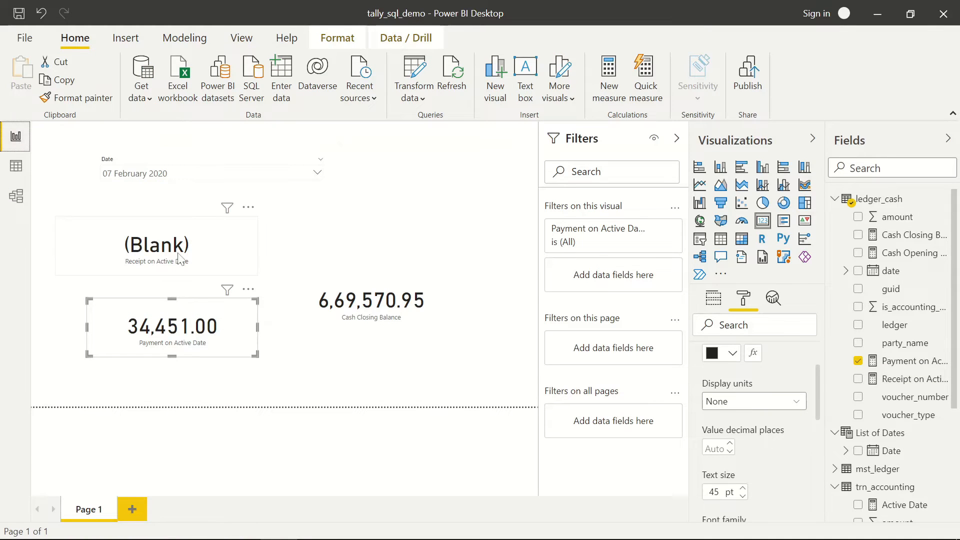
{"action": "left_click", "coordinate": [206, 248]}
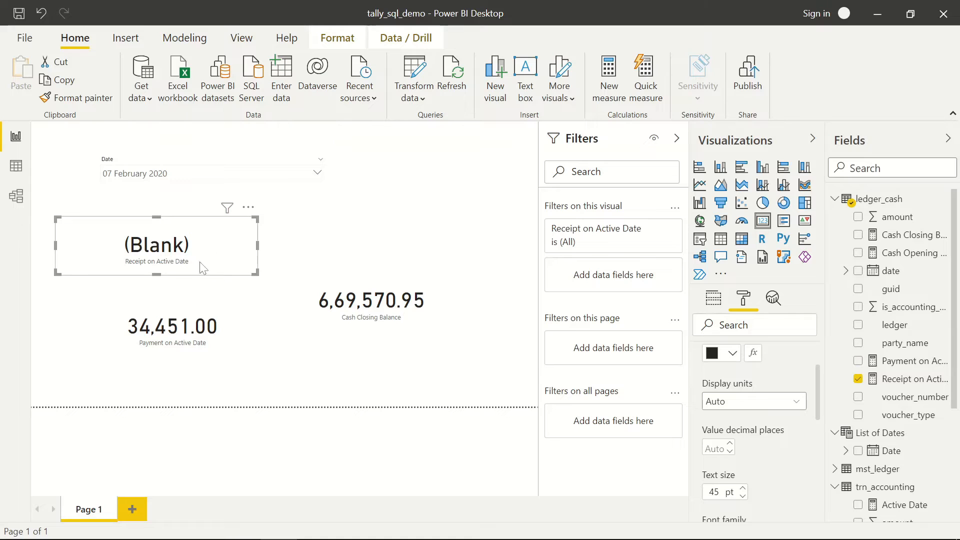
{"action": "left_click", "coordinate": [201, 322]}
{"action": "left_click", "coordinate": [202, 179]}
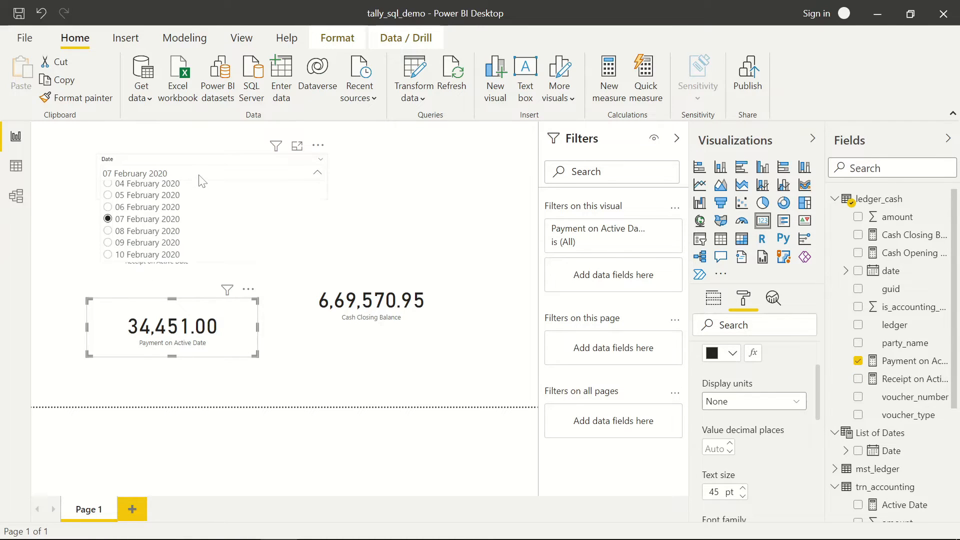
{"action": "left_click", "coordinate": [126, 231]}
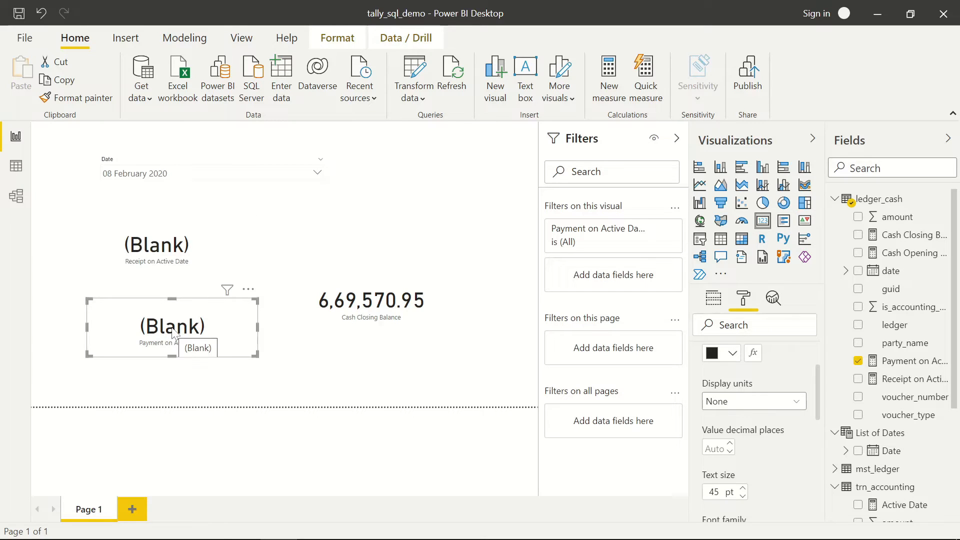
{"action": "left_click", "coordinate": [16, 166]}
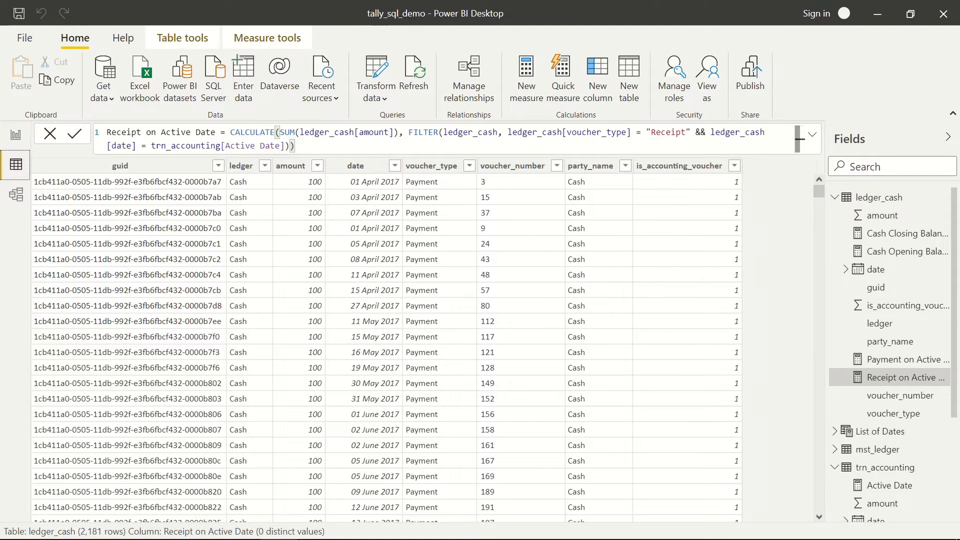
- In Payment on Active Date, store the CALCULATE expression in a variable with 'var total ='
{"action": "left_click", "coordinate": [230, 132]}
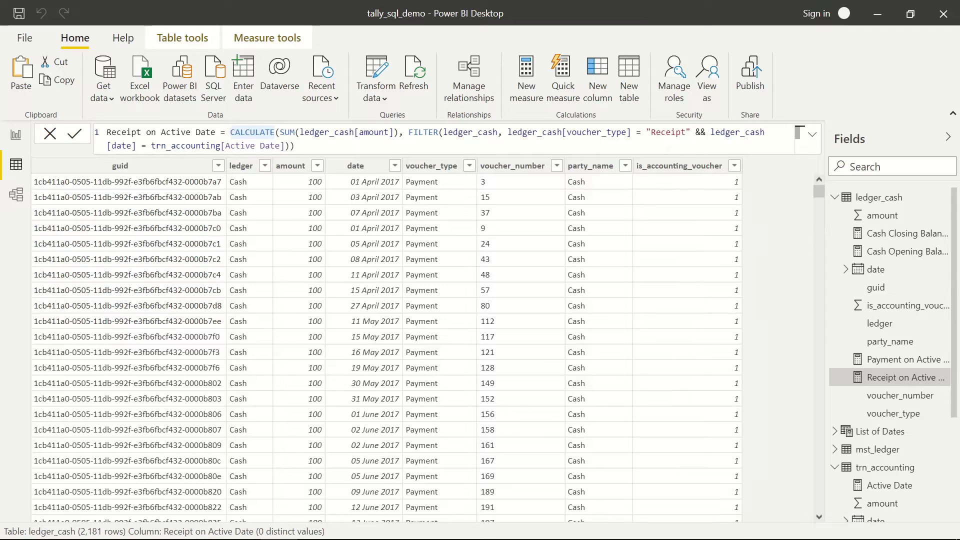
{"action": "left_click", "coordinate": [907, 360]}
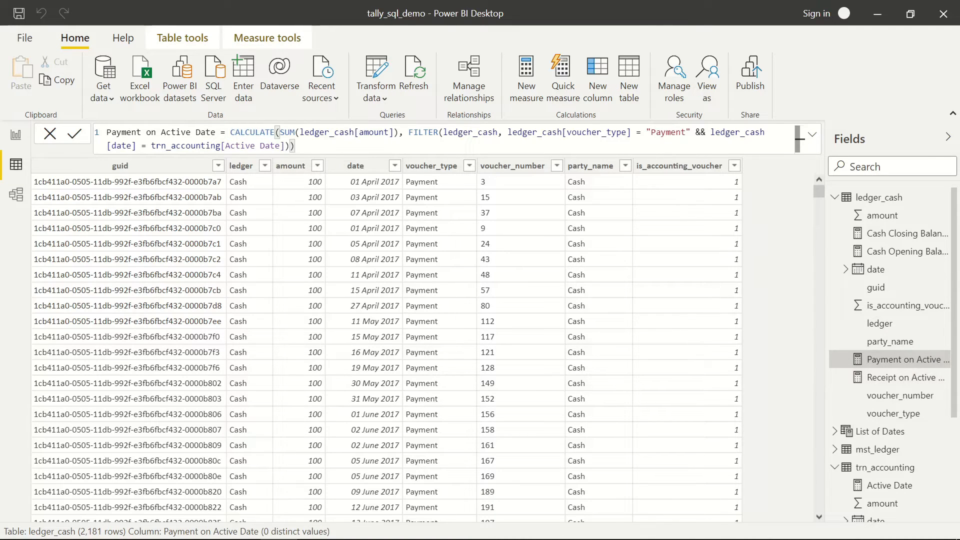
{"action": "left_click", "coordinate": [231, 132]}
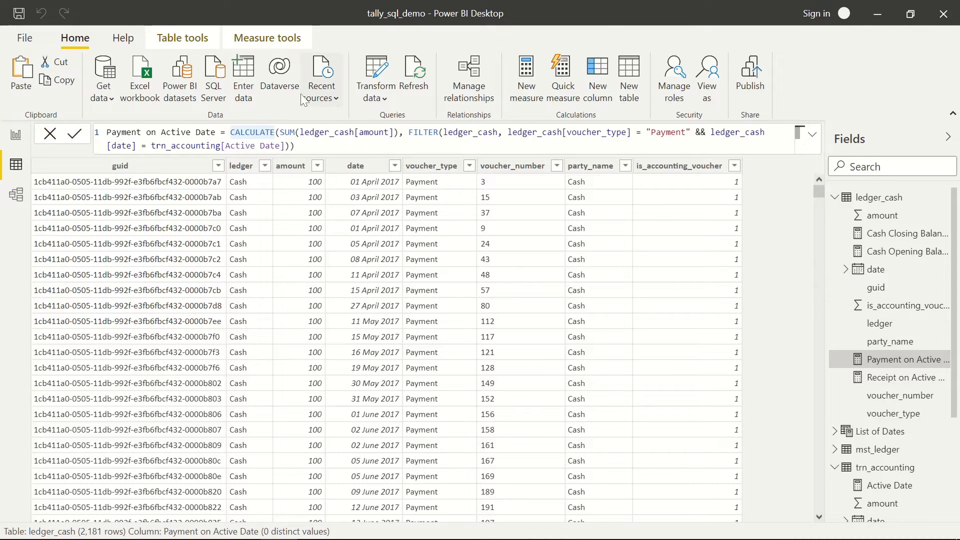
{"action": "key", "text": "shift+Return"}
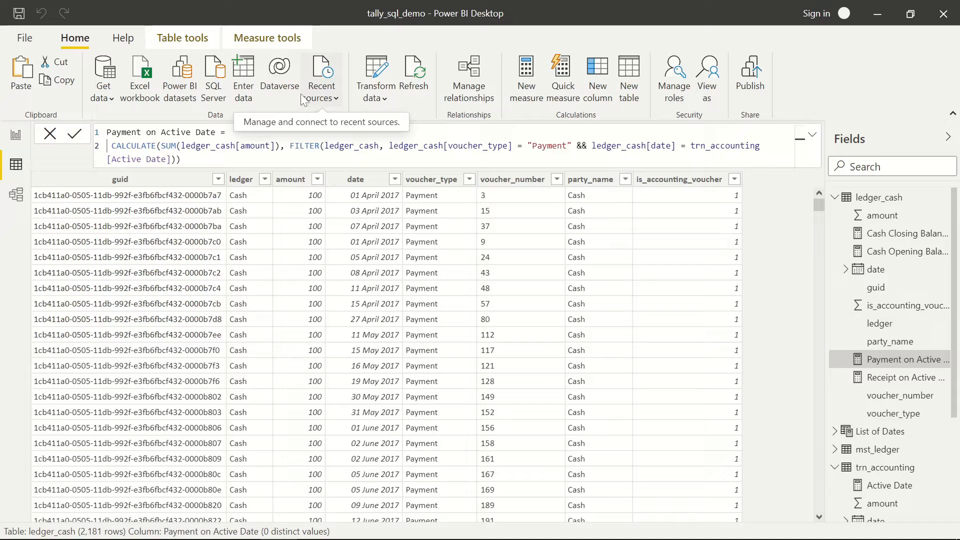
{"action": "type", "text": "var"}
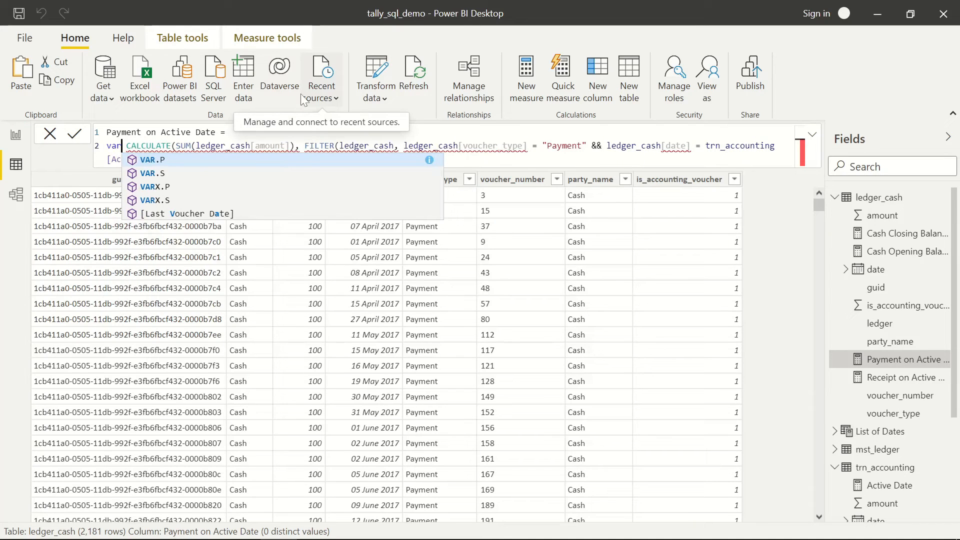
{"action": "type", "text": " total"}
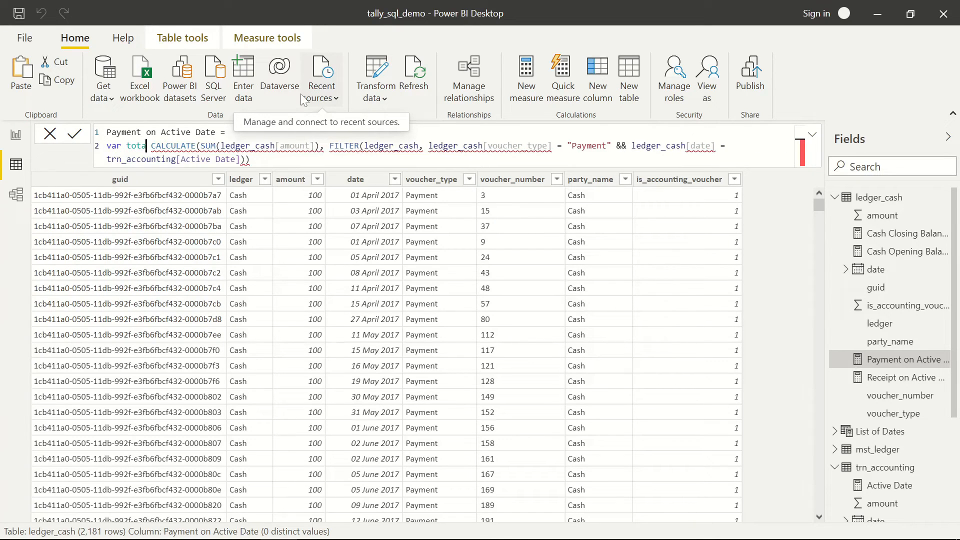
{"action": "type", "text": " ="}
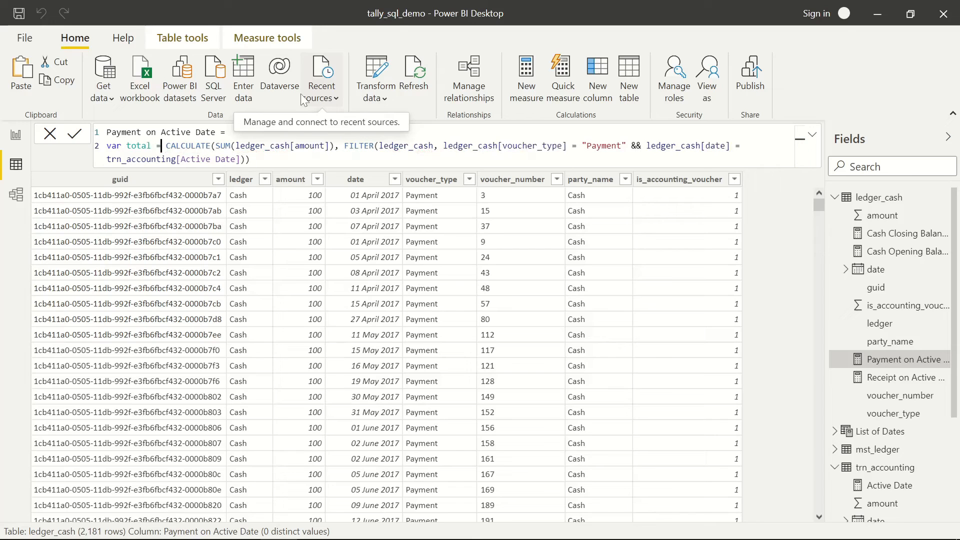
- Add the line 'return IF(ISBLANK(total),0,total)' after the expression
{"action": "key", "text": "Up"}
{"action": "key", "text": "Right"}
{"action": "key", "text": "shift+Down"}
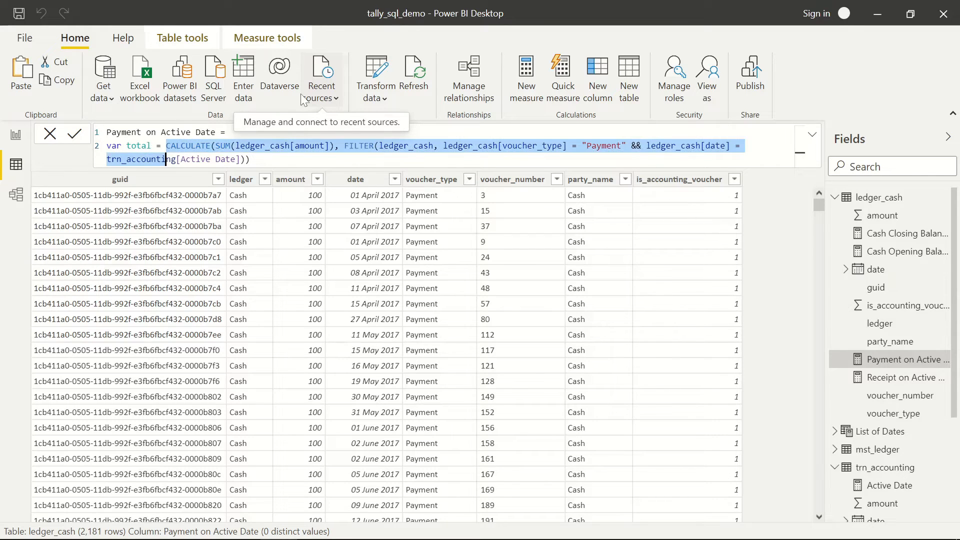
{"action": "key", "text": "shift+End"}
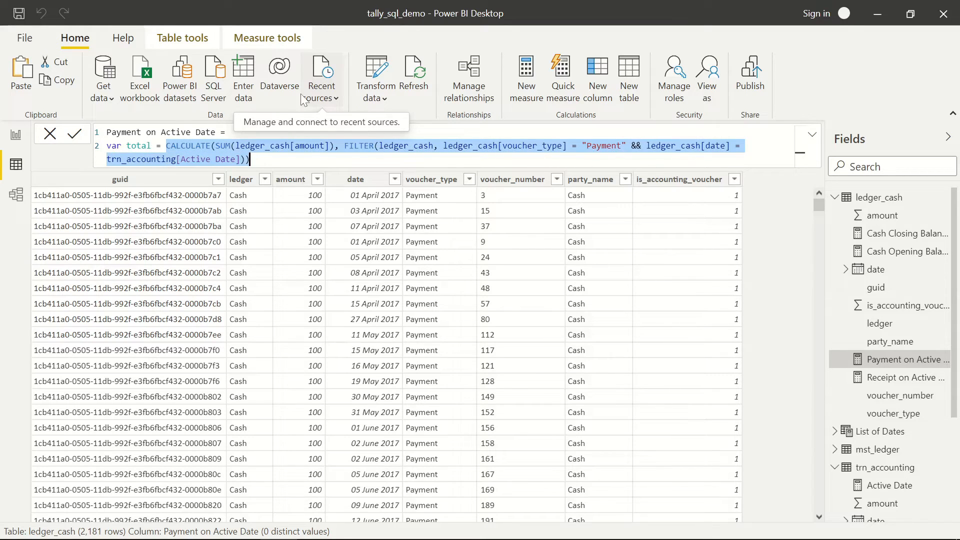
{"action": "key", "text": "Right"}
{"action": "key", "text": "shift+Return"}
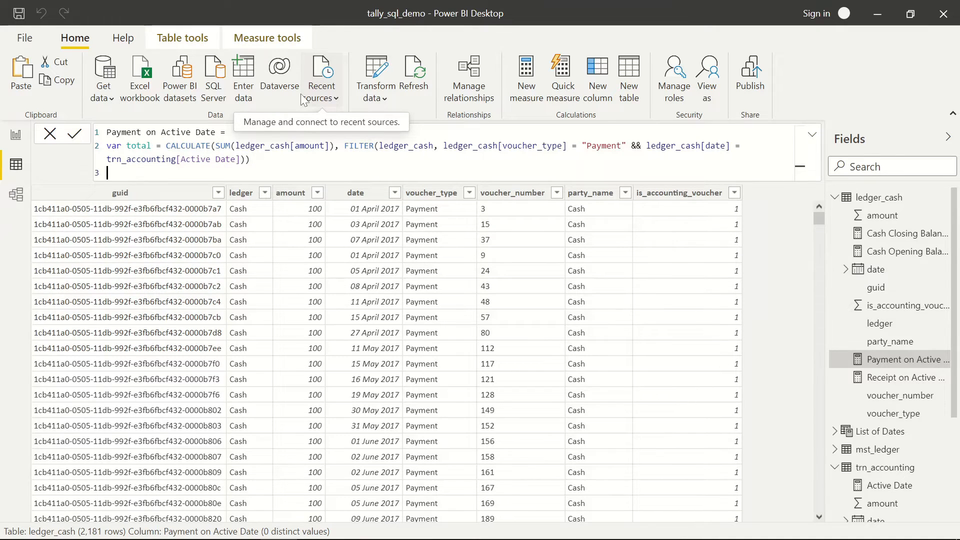
{"action": "type", "text": "return"}
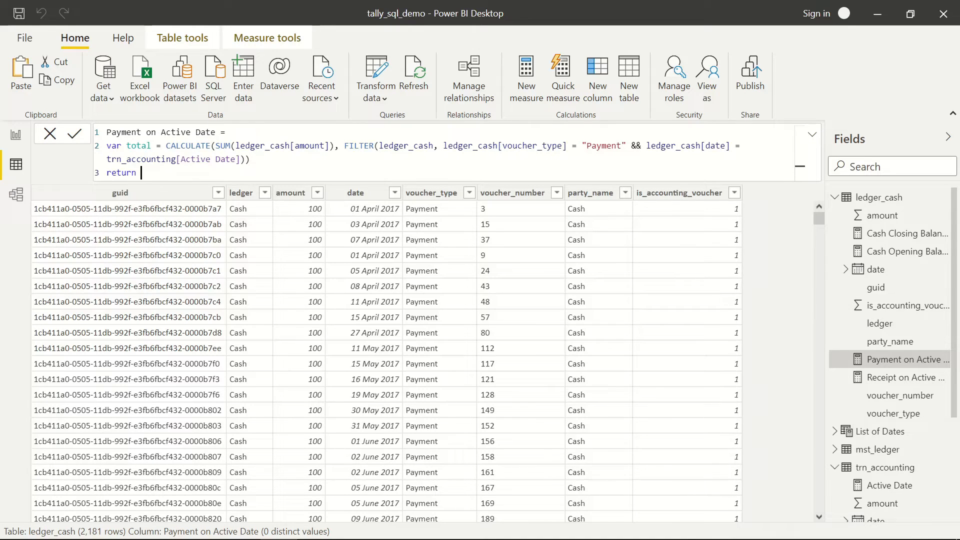
{"action": "type", "text": "IF"}
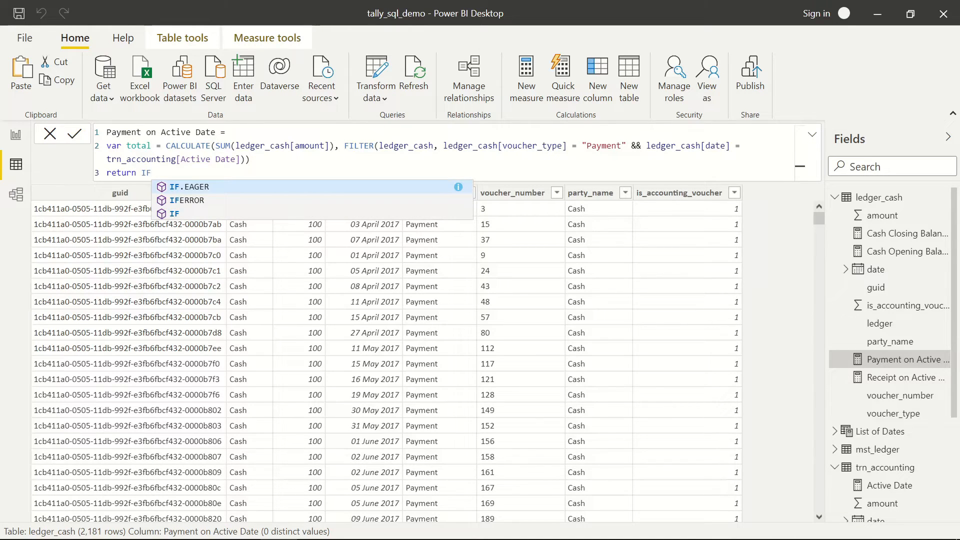
{"action": "key", "text": "Down"}
{"action": "key", "text": "Down"}
{"action": "type", "text": "("}
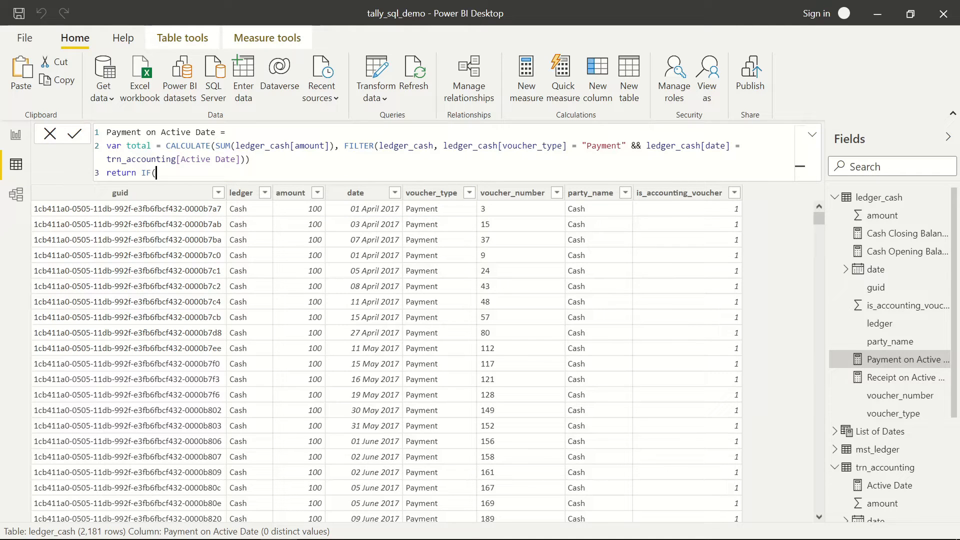
{"action": "type", "text": "ISBLANK(total"}
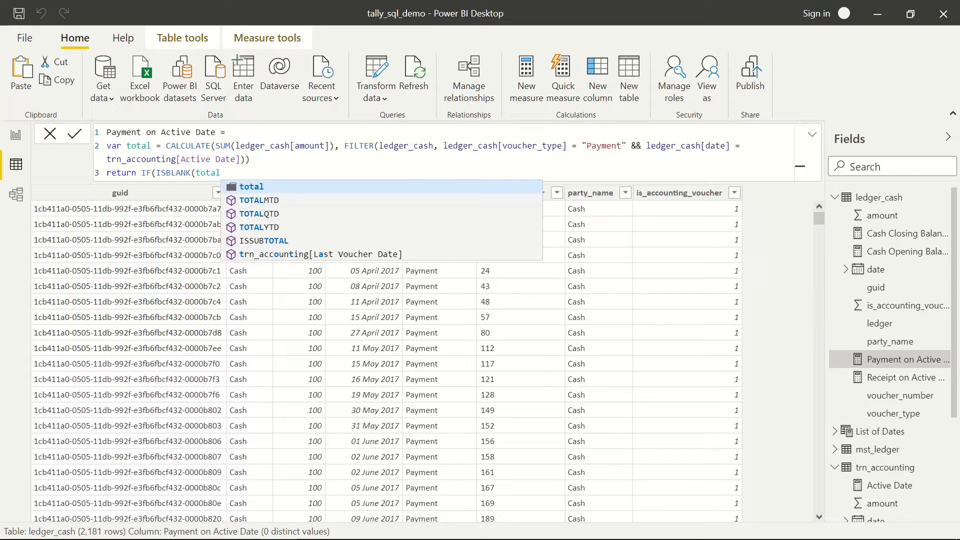
{"action": "type", "text": "),"}
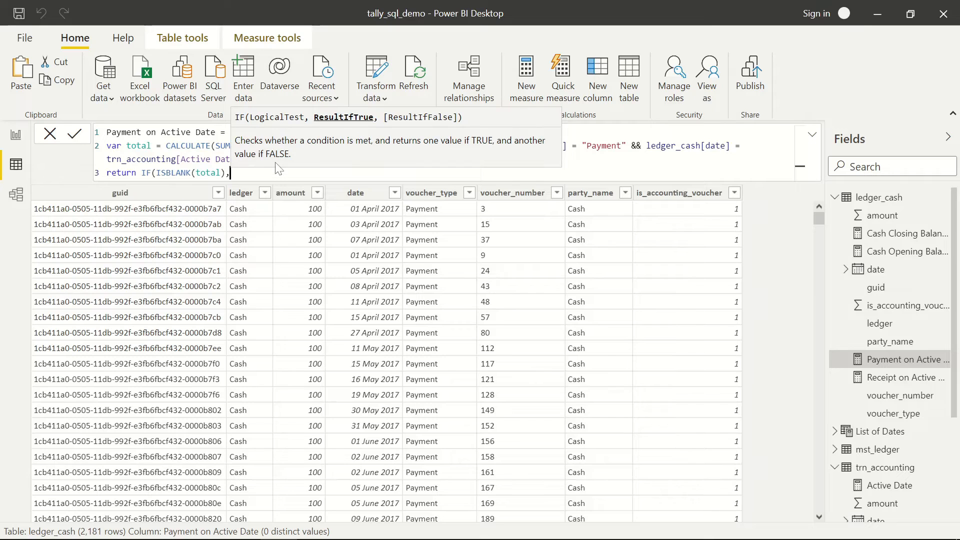
{"action": "type", "text": "0"}
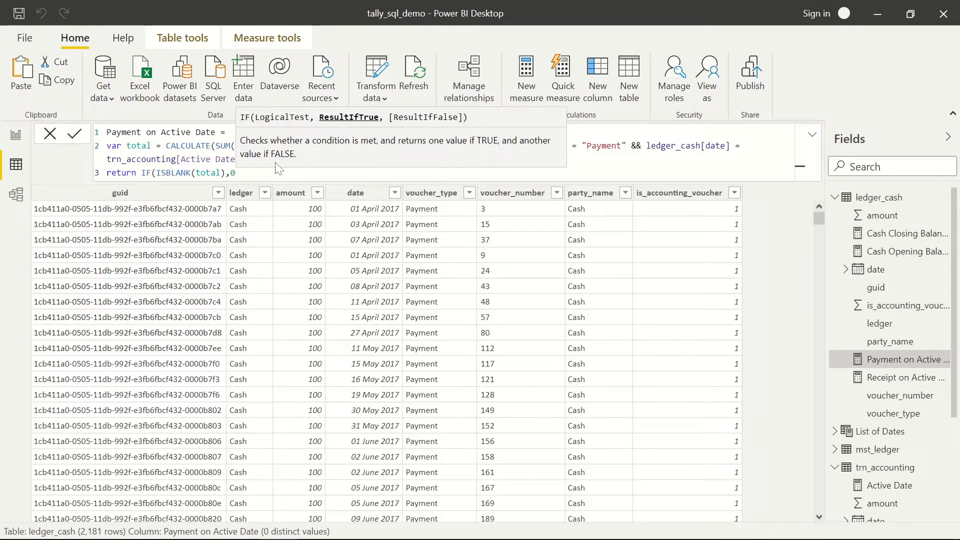
{"action": "type", "text": ","}
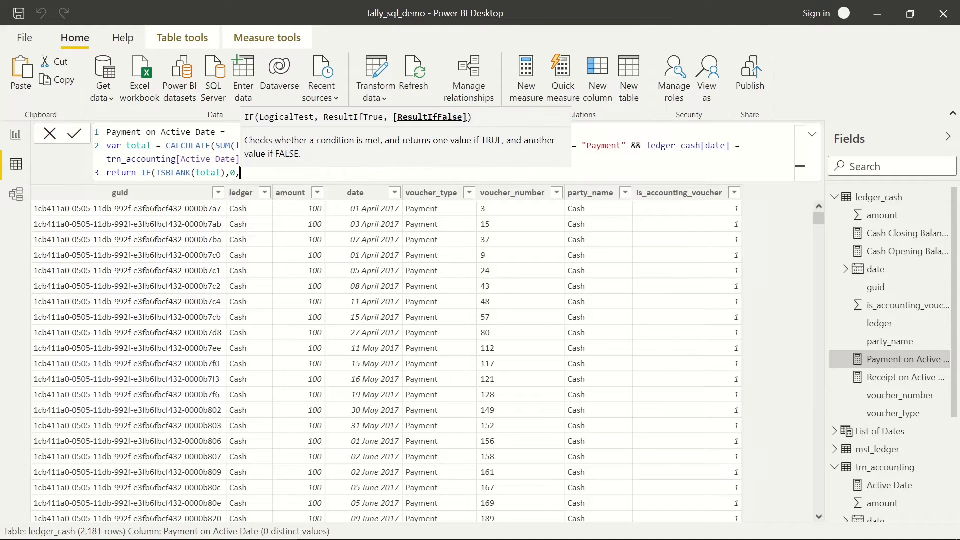
{"action": "type", "text": "tot"}
{"action": "key", "text": "Down"}
{"action": "key", "text": "Down"}
{"action": "key", "text": "Down"}
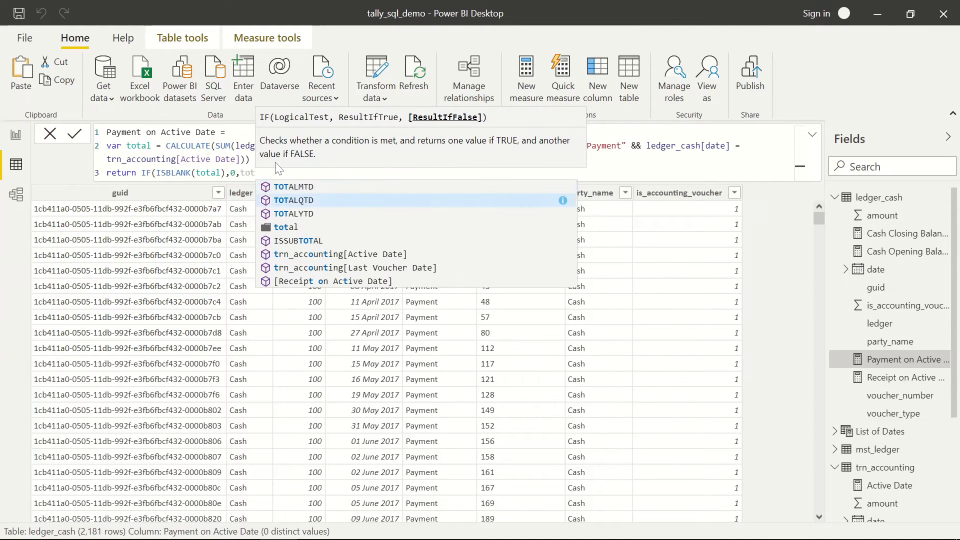
{"action": "type", "text": "al"}
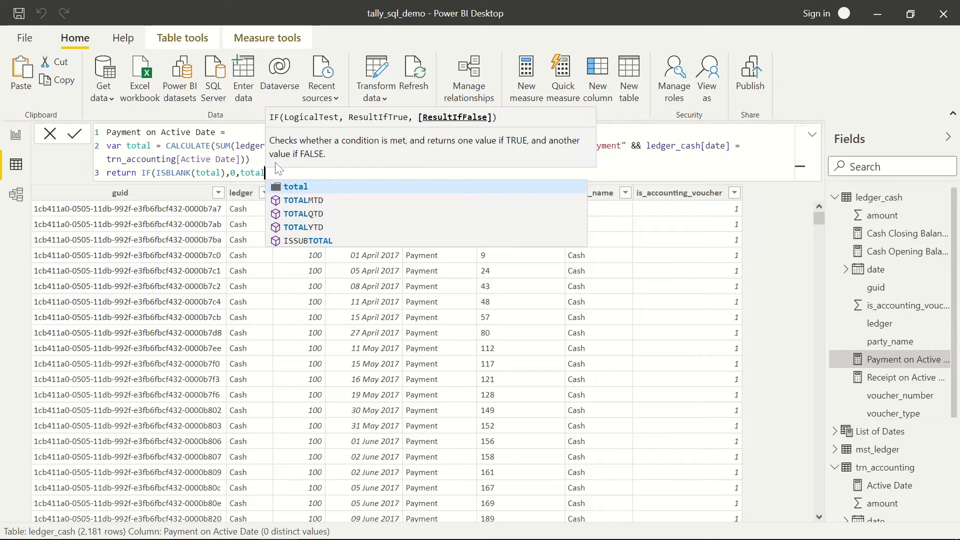
{"action": "type", "text": ")"}
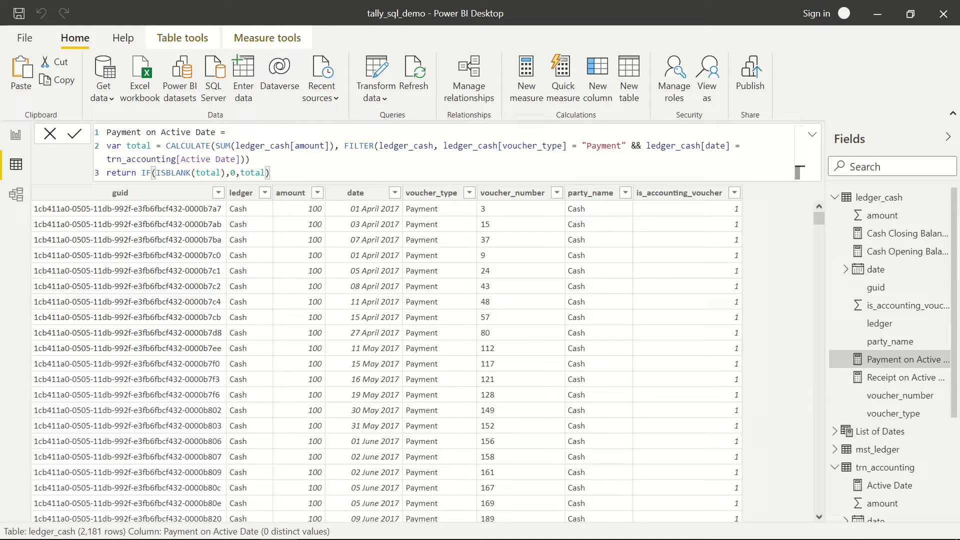
- Review the var total and return IF(ISBLANK(total),0,total) parts, then commit the Payment measure
{"action": "double_click", "coordinate": [114, 146]}
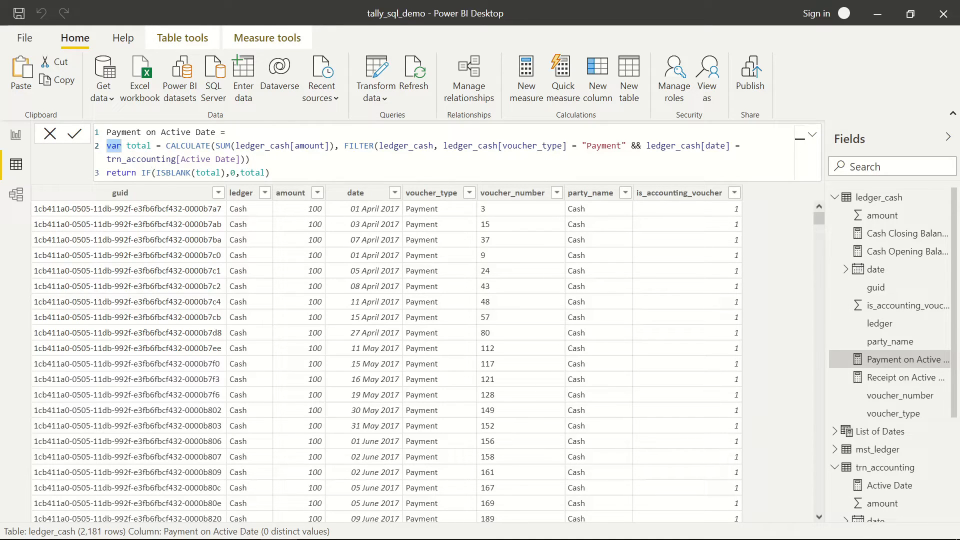
{"action": "left_click_drag", "start_coordinate": [167, 146], "coordinate": [249, 159]}
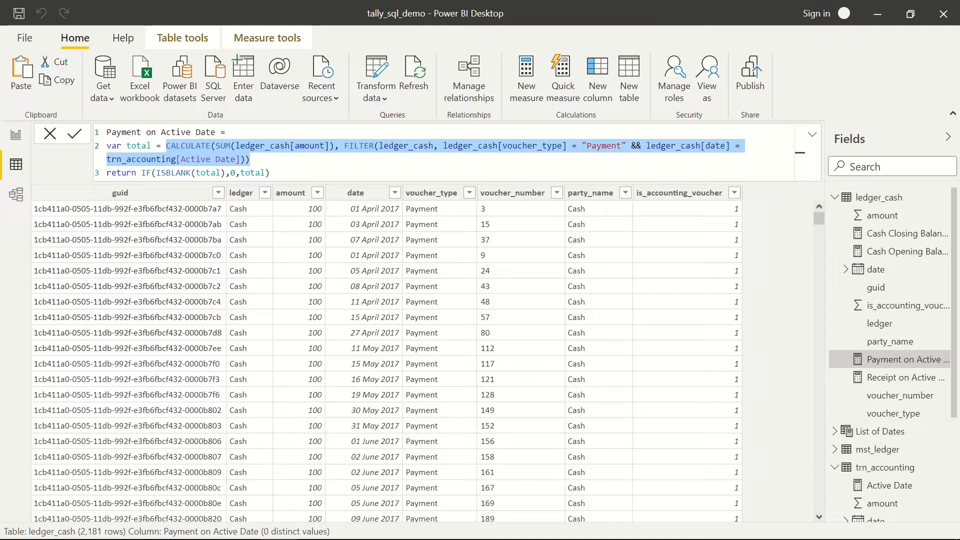
{"action": "left_click", "coordinate": [121, 146]}
{"action": "double_click", "coordinate": [138, 145]}
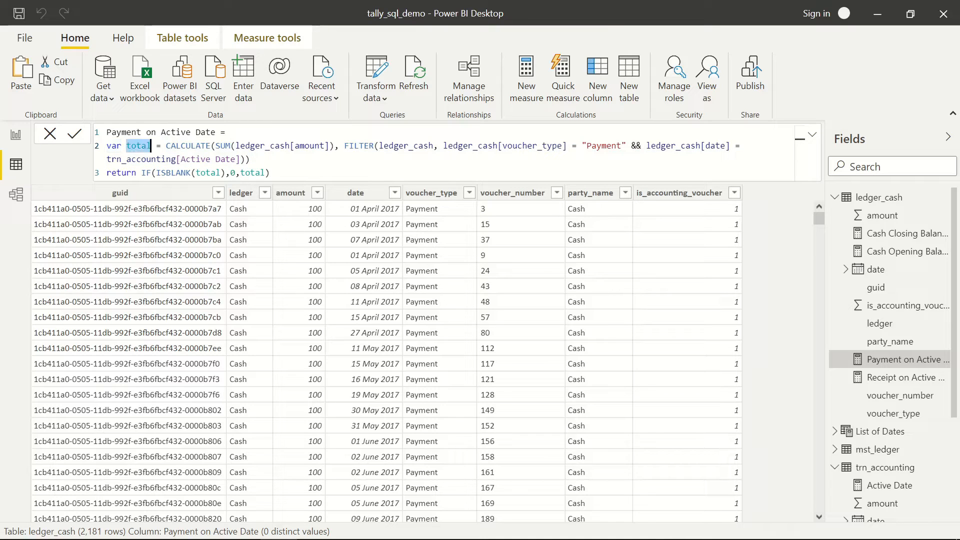
{"action": "double_click", "coordinate": [122, 173]}
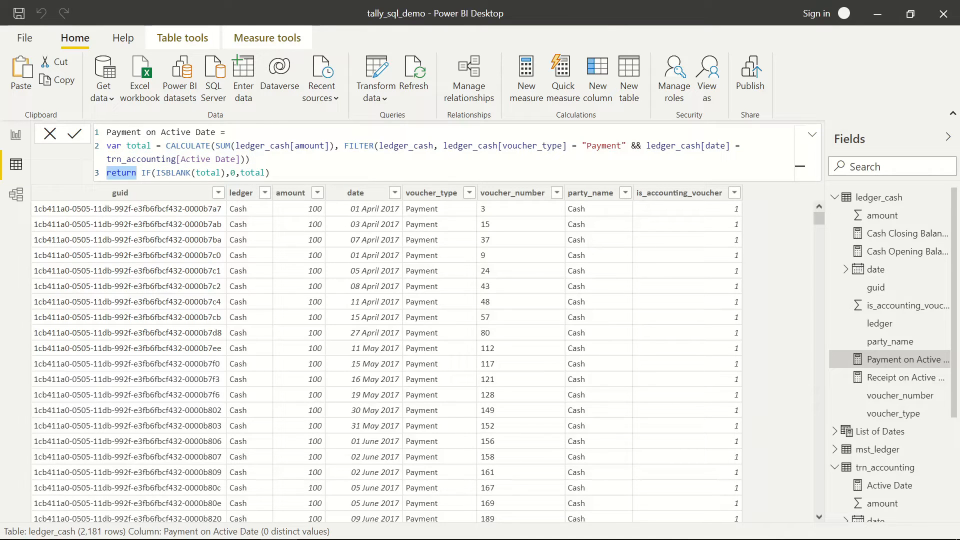
{"action": "left_click", "coordinate": [141, 145]}
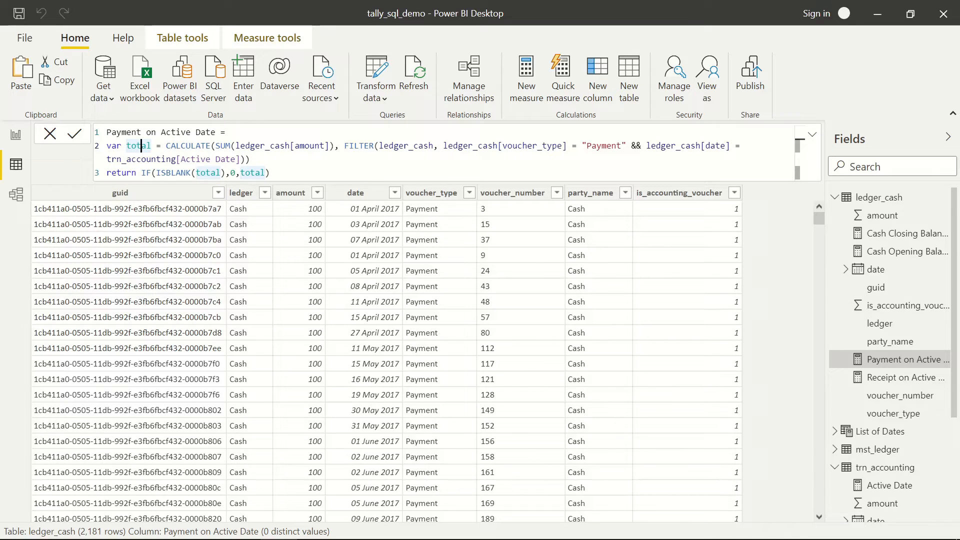
{"action": "left_click", "coordinate": [205, 173]}
{"action": "left_click", "coordinate": [231, 173]}
{"action": "key", "text": "shift+Right"}
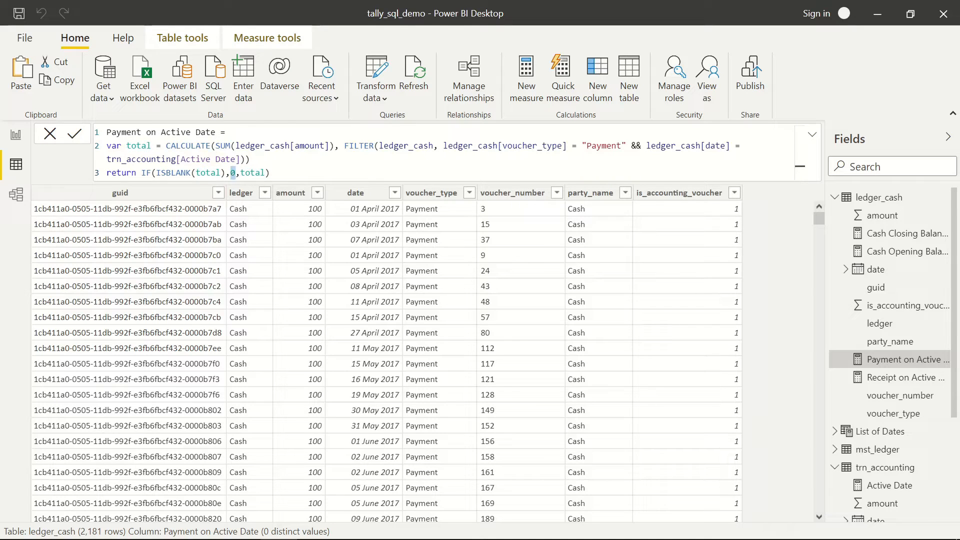
{"action": "double_click", "coordinate": [255, 173]}
{"action": "left_click", "coordinate": [271, 173]}
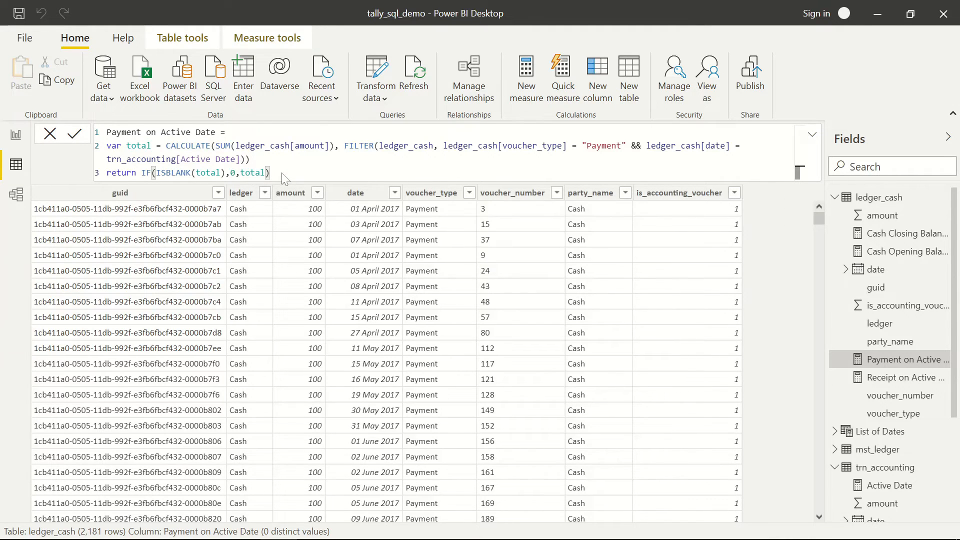
{"action": "key", "text": "Return"}
- Set the date slicer to 07, then 09 February 2020, and select the Cash Closing Balance card
{"action": "left_click", "coordinate": [16, 140]}
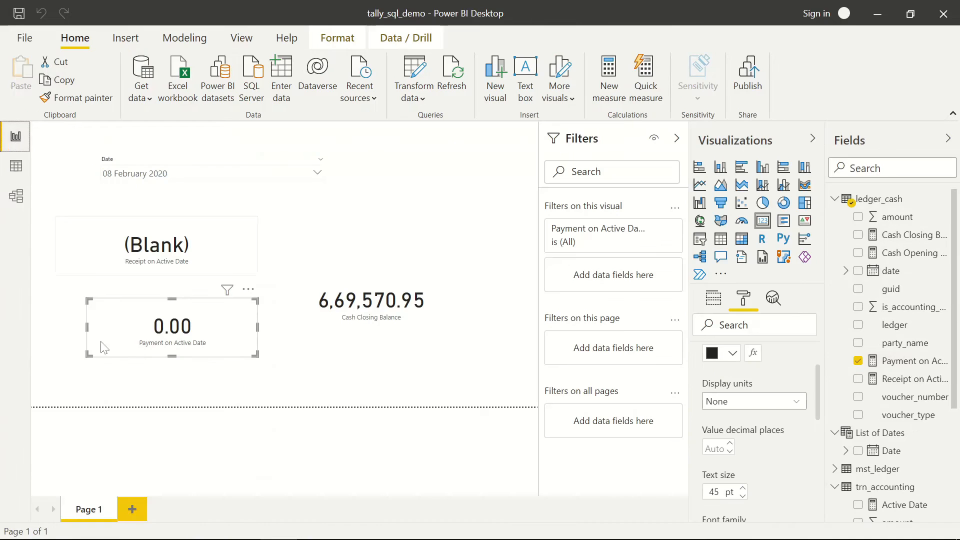
{"action": "left_click", "coordinate": [191, 178]}
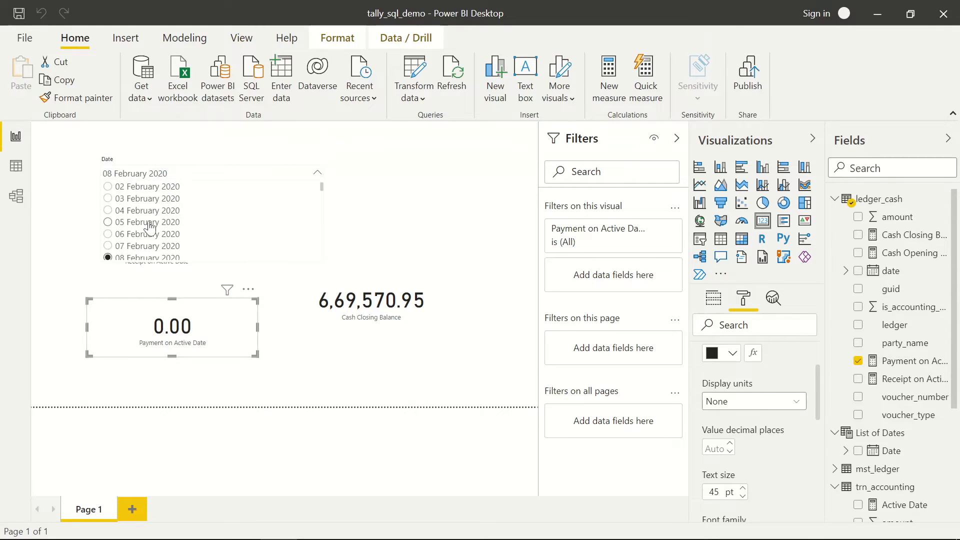
{"action": "left_click", "coordinate": [140, 246]}
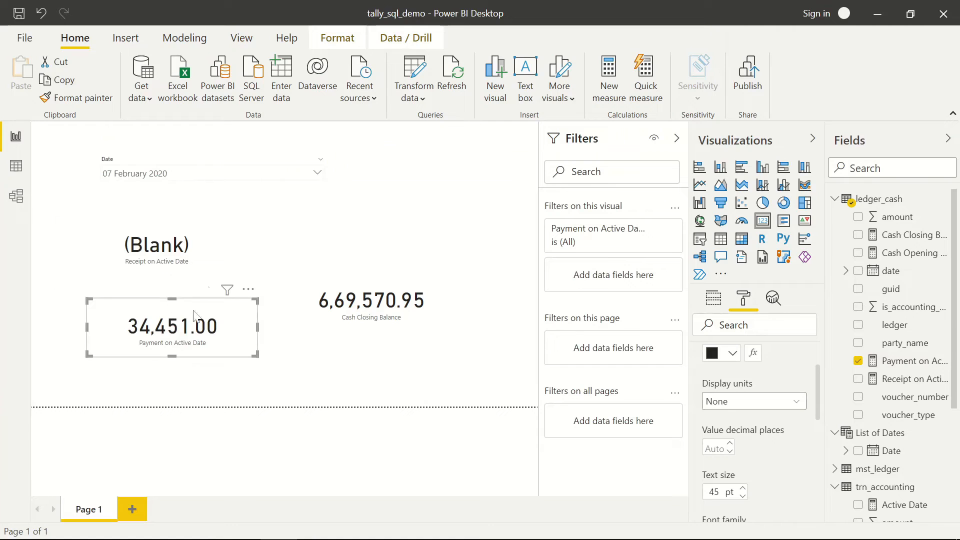
{"action": "left_click", "coordinate": [176, 178]}
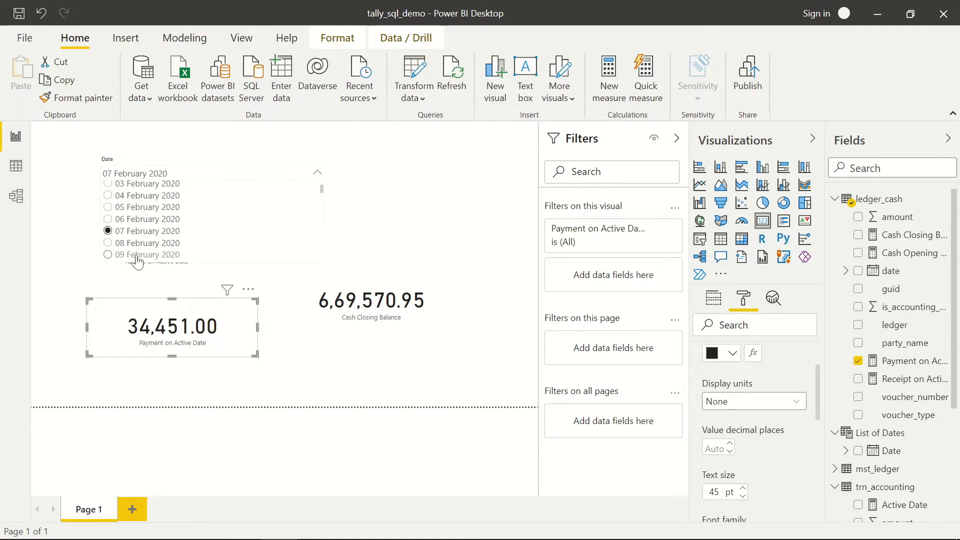
{"action": "left_click", "coordinate": [136, 255]}
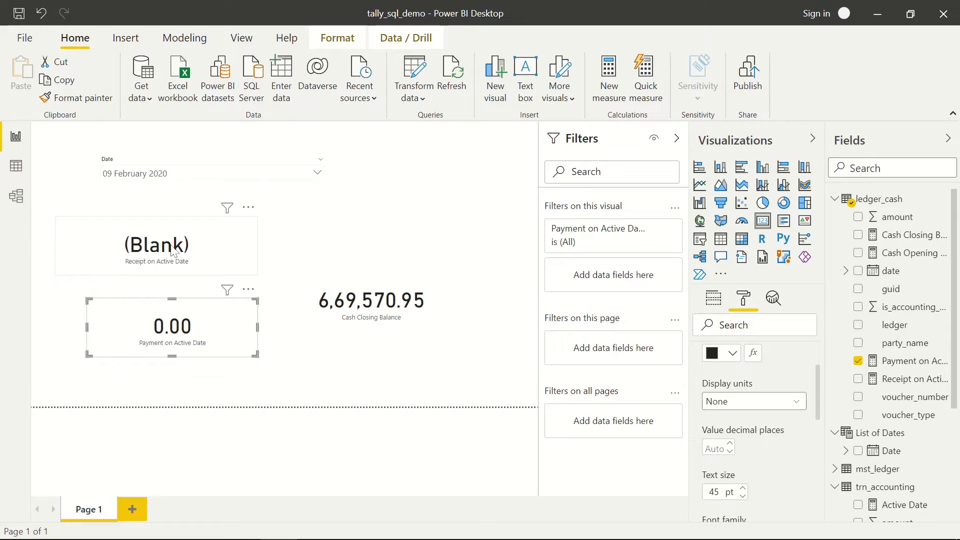
{"action": "left_click", "coordinate": [420, 318]}
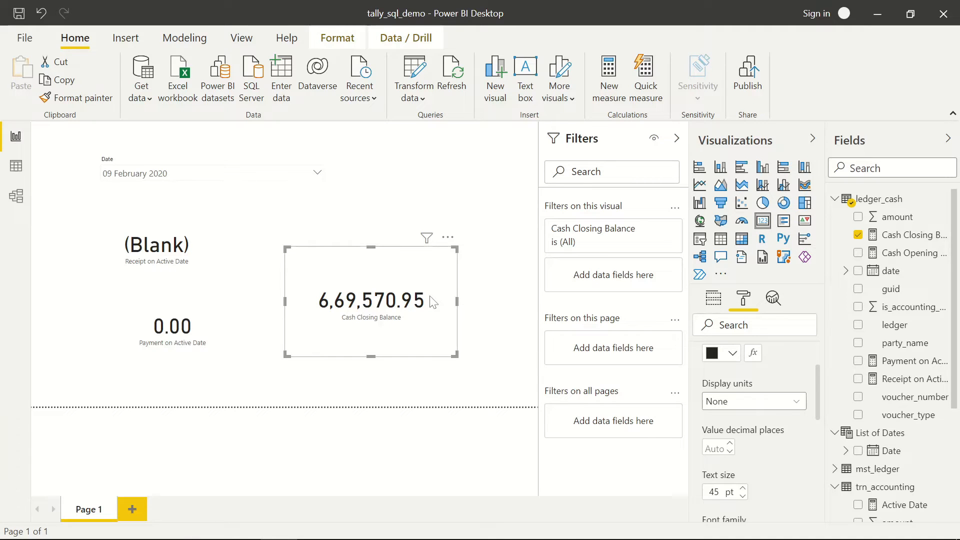
- Replace the Receipt on Active Date formula with the copied Payment measure DAX
{"action": "left_click", "coordinate": [13, 164]}
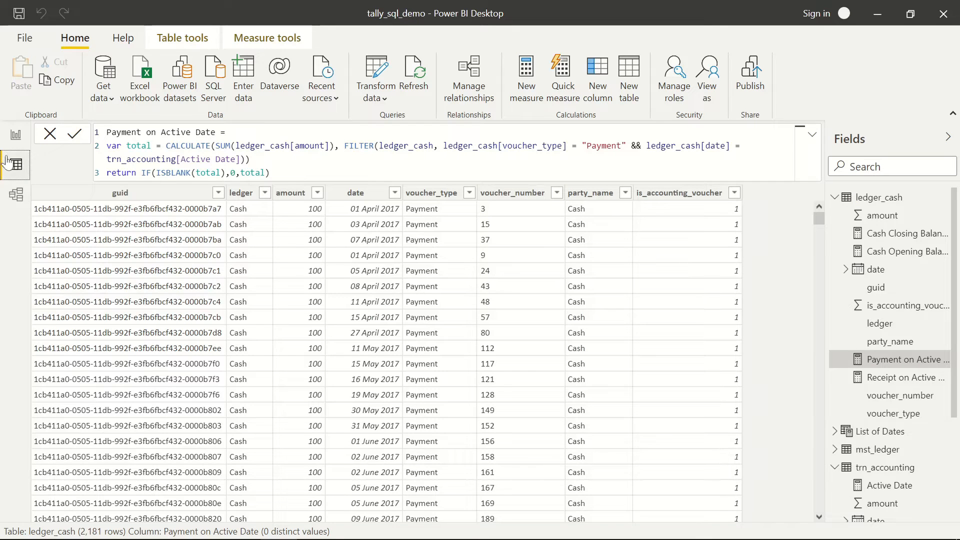
{"action": "left_click", "coordinate": [14, 140]}
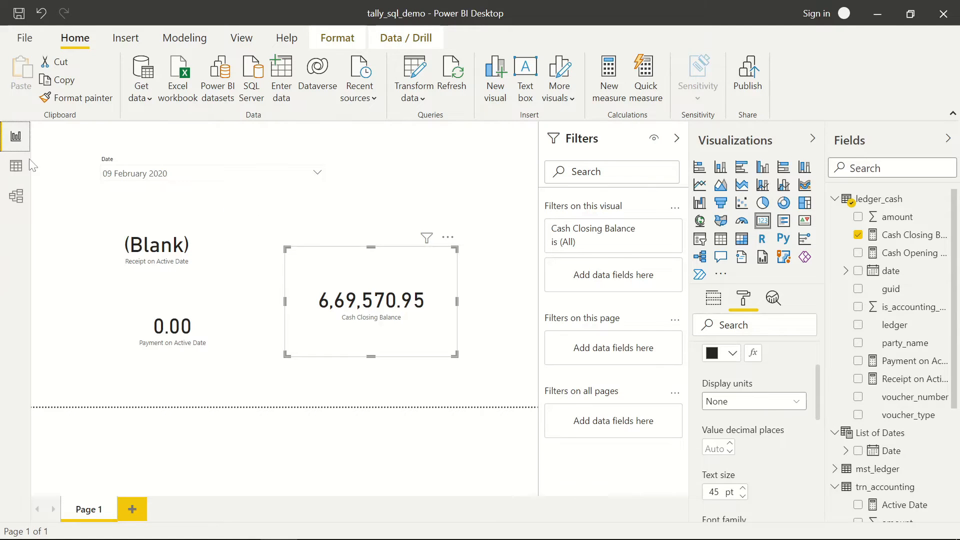
{"action": "left_click", "coordinate": [16, 167]}
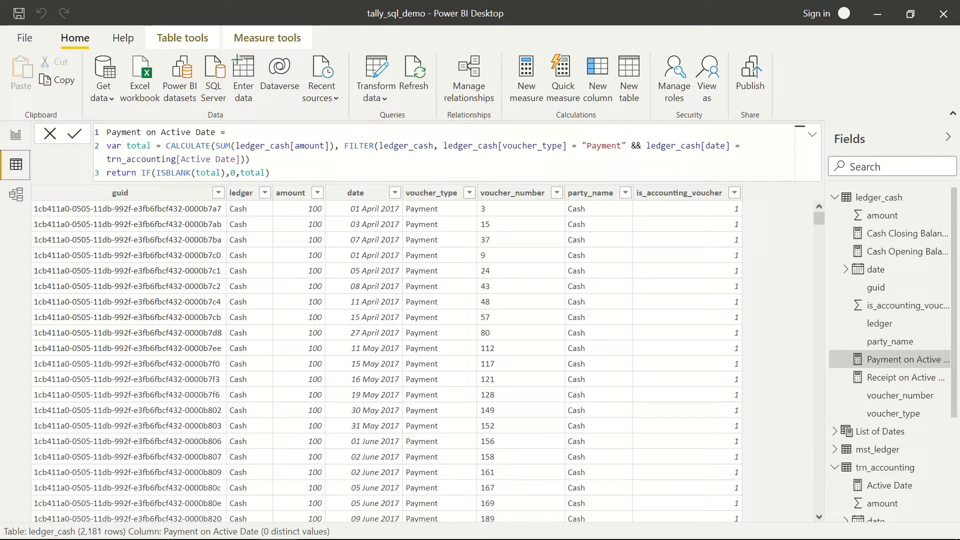
{"action": "left_click_drag", "start_coordinate": [107, 146], "coordinate": [271, 173]}
{"action": "key", "text": "ctrl+c"}
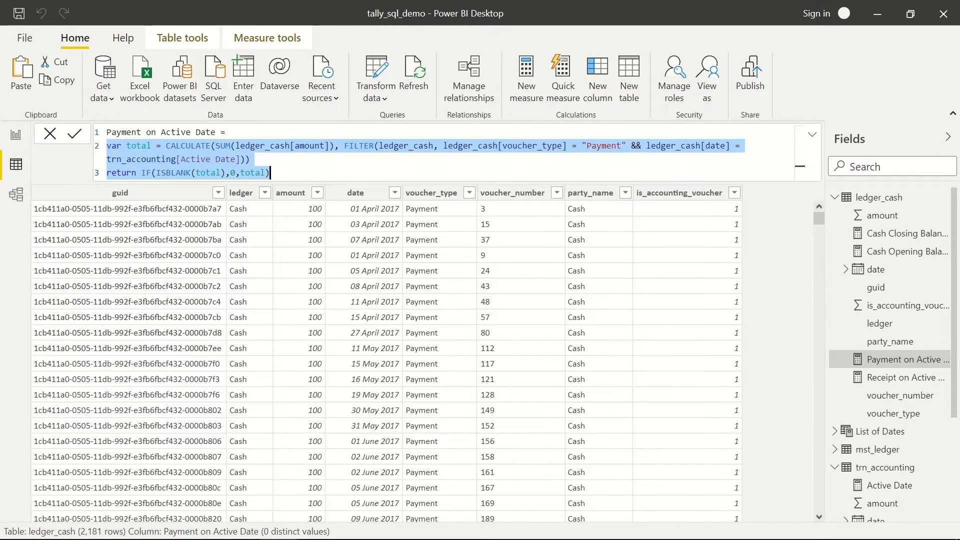
{"action": "left_click", "coordinate": [904, 383]}
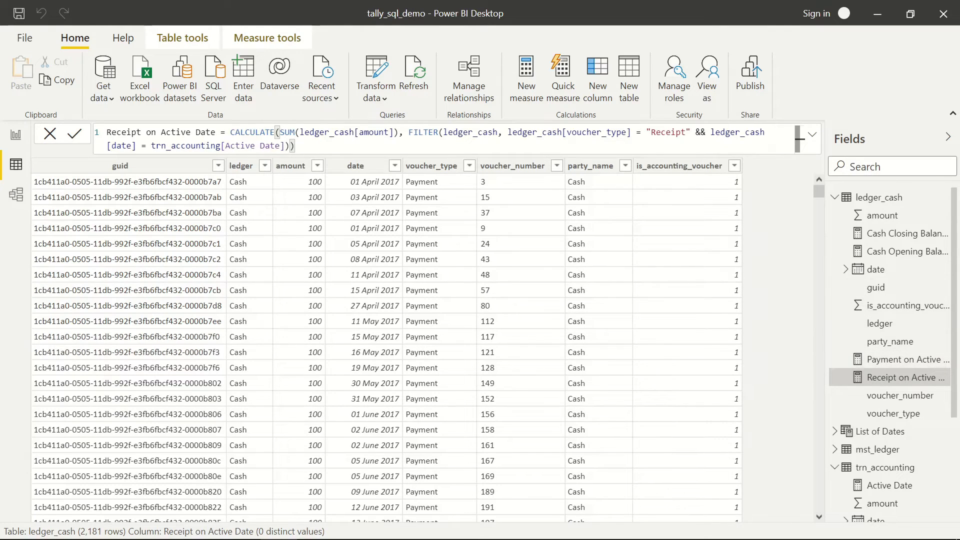
{"action": "left_click", "coordinate": [436, 136]}
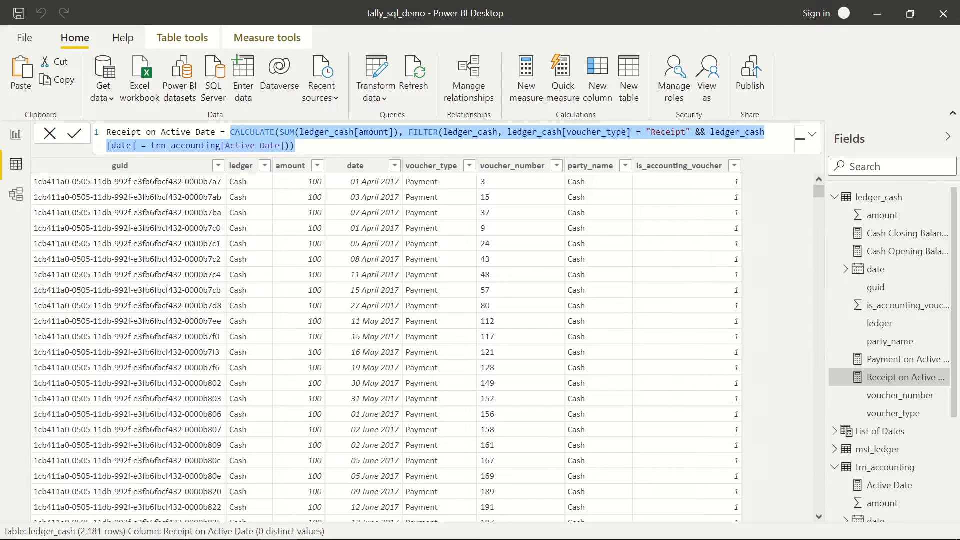
{"action": "key", "text": "BackSpace"}
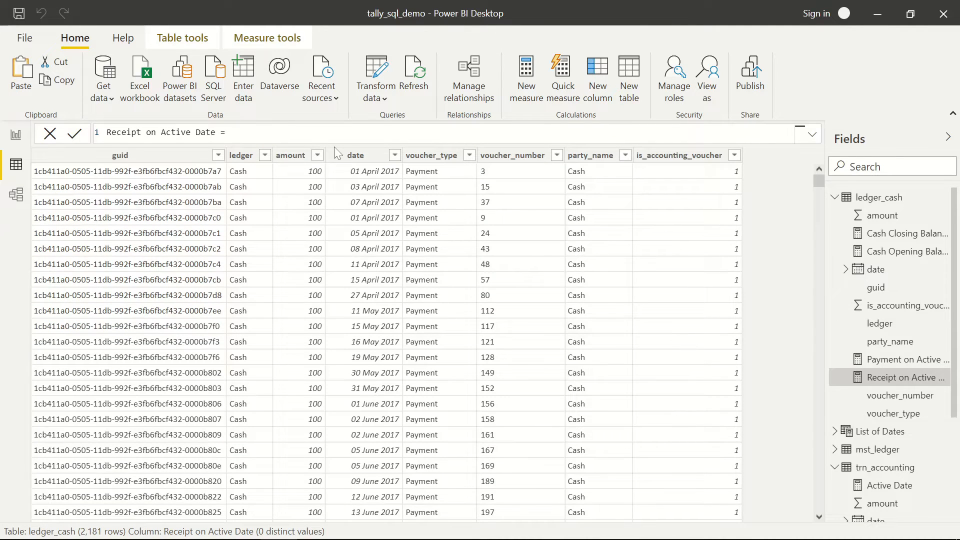
{"action": "key", "text": "shift+Return"}
{"action": "key", "text": "ctrl+v"}
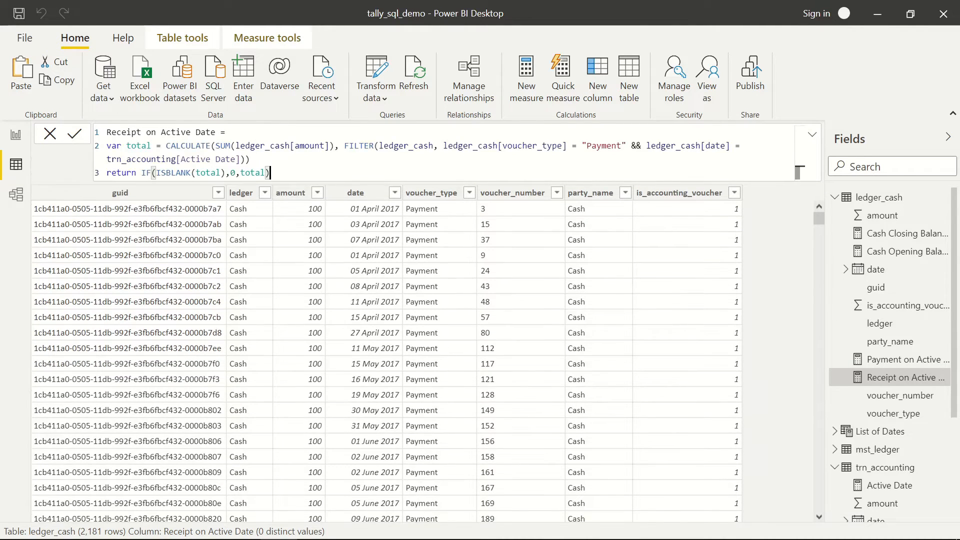
- Change the return value to -total and the voucher filter to Receipt, then commit
{"action": "key", "text": "Left"}
{"action": "key", "text": "Left"}
{"action": "key", "text": "Left"}
{"action": "key", "text": "Left"}
{"action": "key", "text": "Left"}
{"action": "key", "text": "Left"}
{"action": "key", "text": "Left"}
{"action": "key", "text": "Left"}
{"action": "key", "text": "Left"}
{"action": "key", "text": "Right"}
{"action": "key", "text": "Right"}
{"action": "key", "text": "Right"}
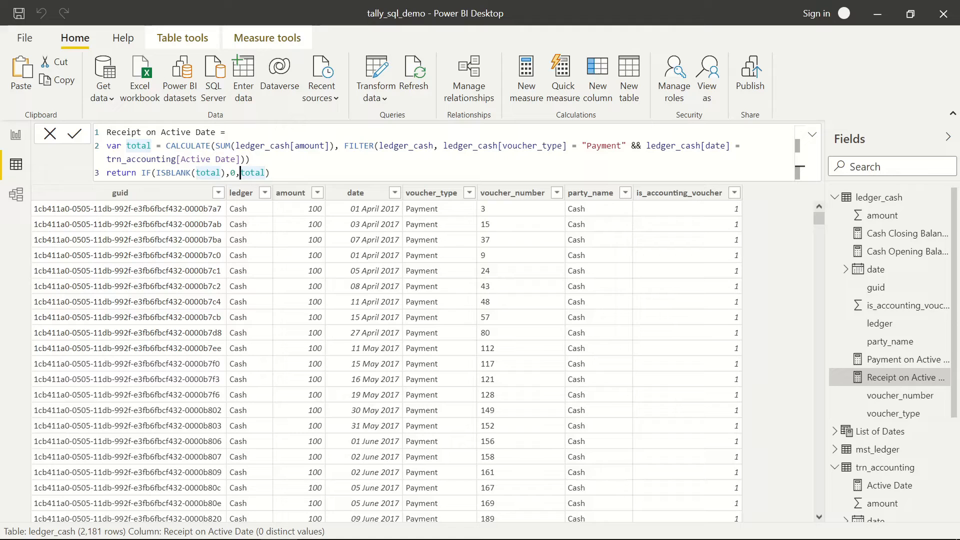
{"action": "type", "text": "-"}
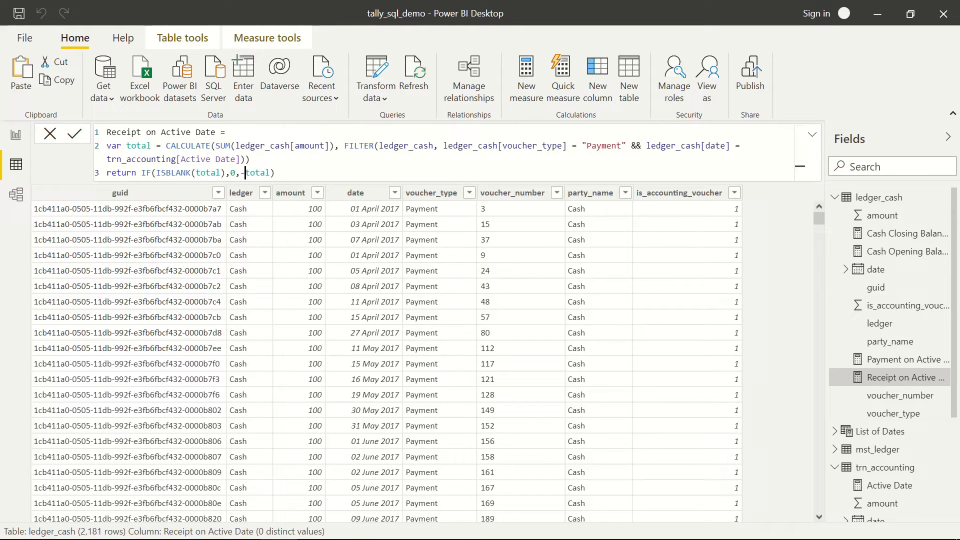
{"action": "key", "text": "End"}
{"action": "key", "text": "Up"}
{"action": "key", "text": "Up"}
{"action": "key", "text": "End"}
{"action": "key", "text": "Left"}
{"action": "key", "text": "Left"}
{"action": "key", "text": "Left"}
{"action": "key", "text": "Left"}
{"action": "key", "text": "Left"}
{"action": "key", "text": "Left"}
{"action": "key", "text": "Left"}
{"action": "key", "text": "Left"}
{"action": "key", "text": "Left"}
{"action": "key", "text": "Left"}
{"action": "key", "text": "Left"}
{"action": "key", "text": "Left"}
{"action": "key", "text": "Left"}
{"action": "key", "text": "Left"}
{"action": "key", "text": "Left"}
{"action": "key", "text": "Left"}
{"action": "key", "text": "Left"}
{"action": "key", "text": "shift+Left"}
{"action": "key", "text": "shift+Left"}
{"action": "key", "text": "shift+Left"}
{"action": "key", "text": "shift+Left"}
{"action": "key", "text": "shift+Left"}
{"action": "key", "text": "shift+Left"}
{"action": "key", "text": "shift+Left"}
{"action": "type", "text": "R"}
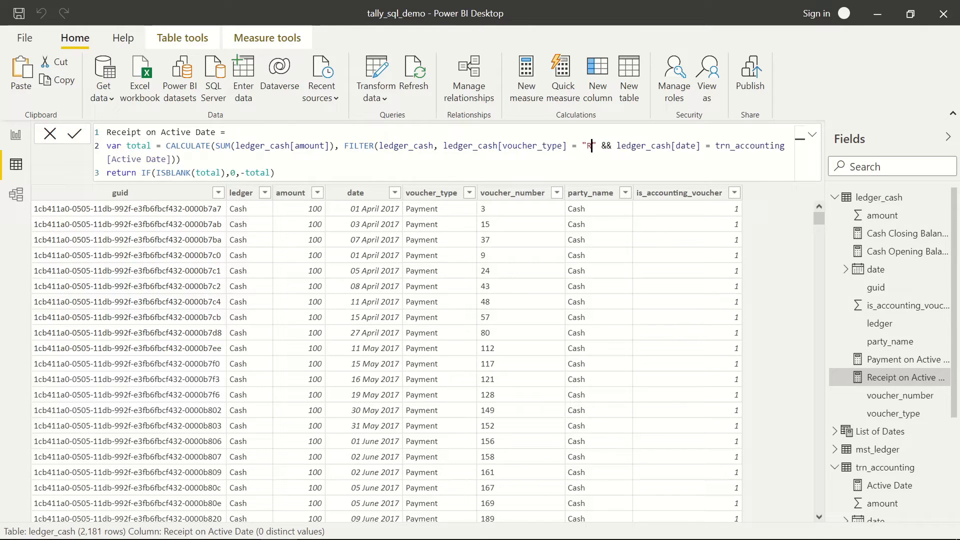
{"action": "type", "text": "eceipt"}
{"action": "key", "text": "ctrl+End"}
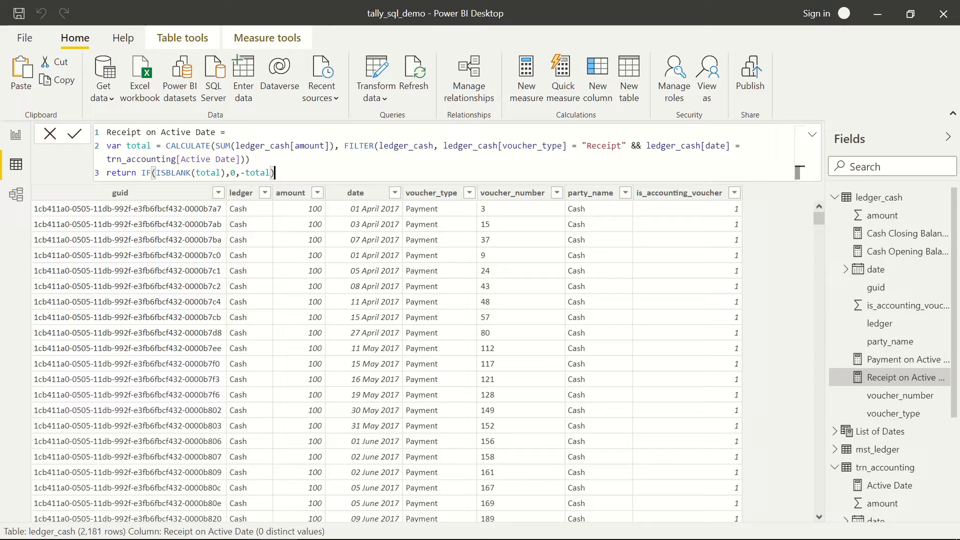
{"action": "key", "text": "Return"}
- Rename the Receipt card's field to Receipts
{"action": "left_click", "coordinate": [15, 138]}
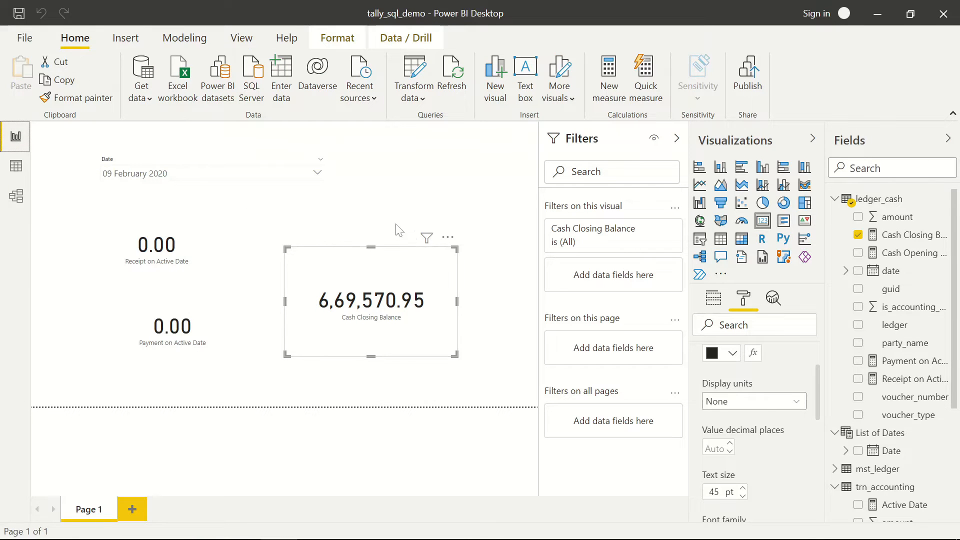
{"action": "left_click", "coordinate": [400, 209]}
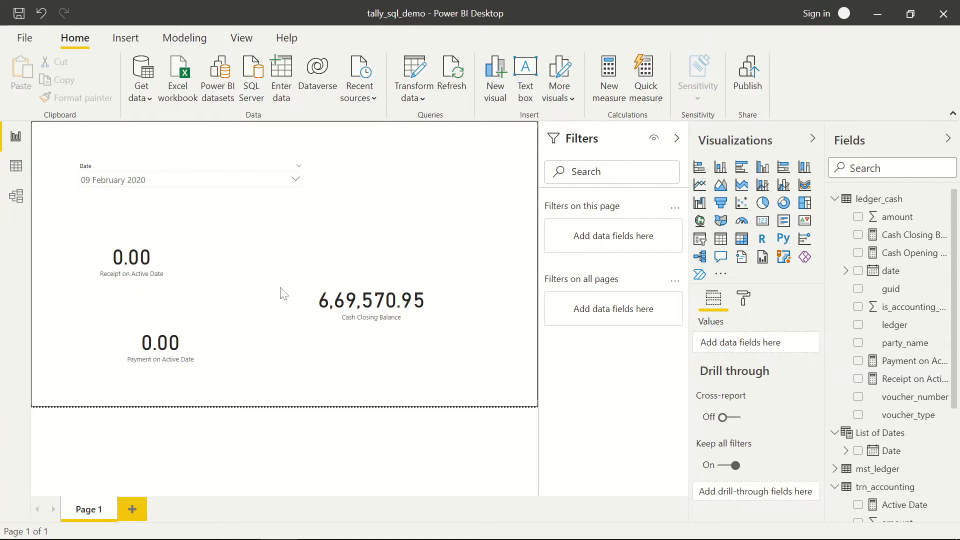
{"action": "left_click", "coordinate": [188, 270]}
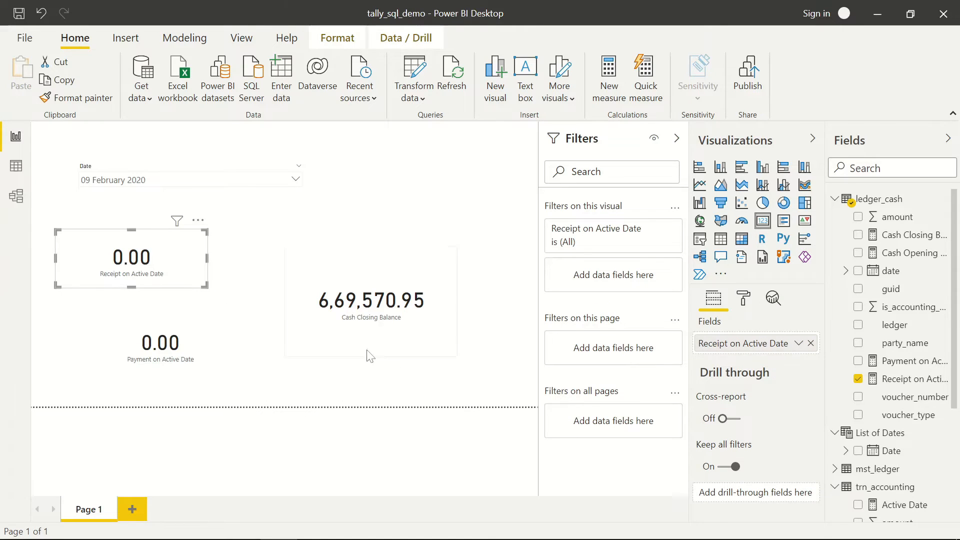
{"action": "right_click", "coordinate": [734, 347]}
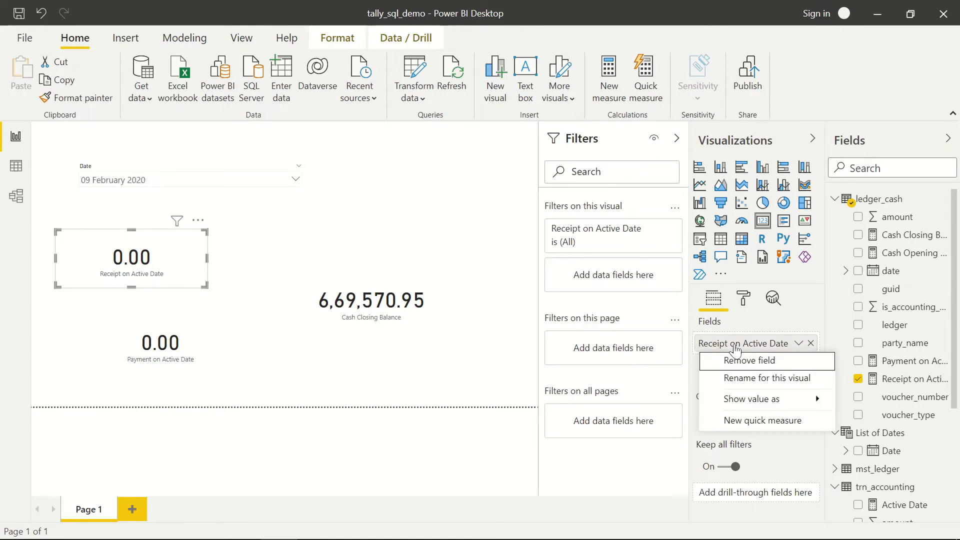
{"action": "left_click", "coordinate": [746, 381]}
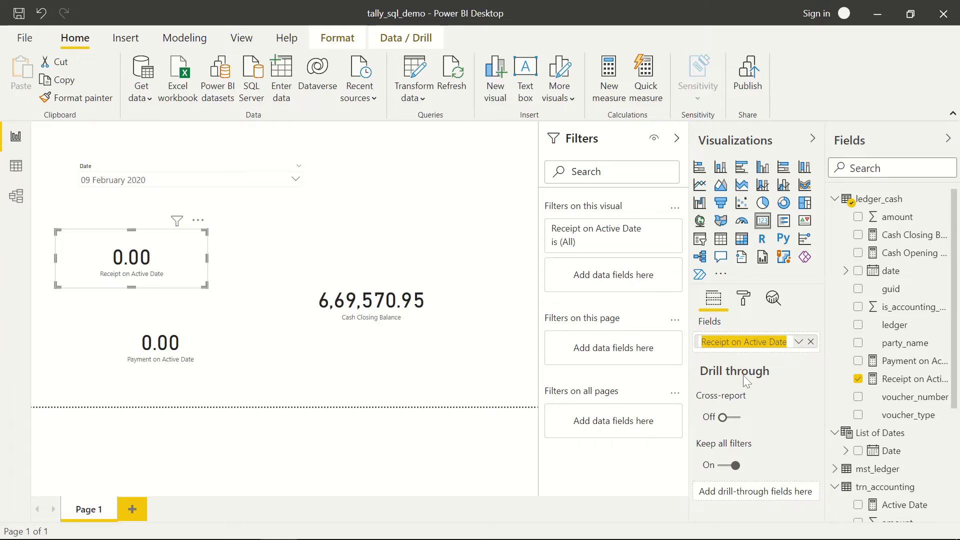
{"action": "type", "text": "Receipt"}
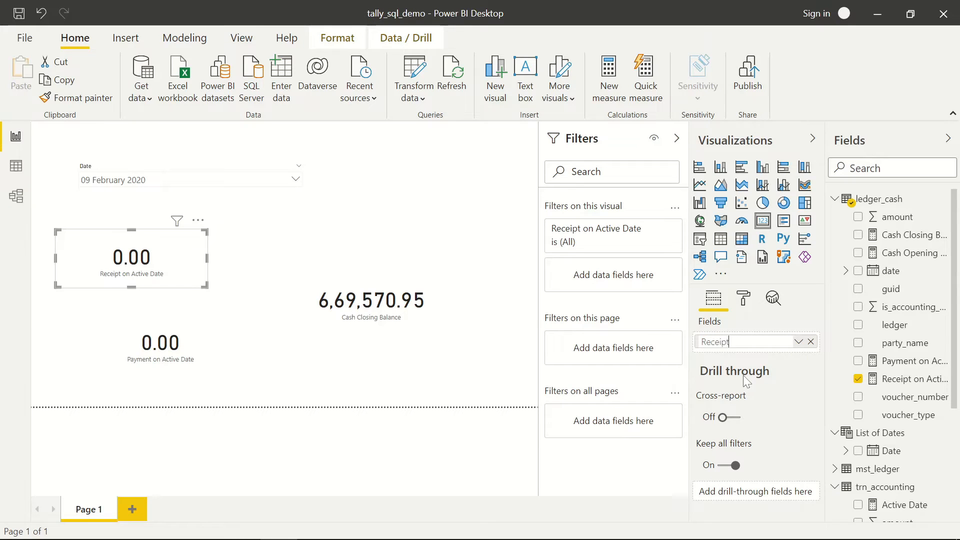
{"action": "type", "text": "s"}
{"action": "key", "text": "Return"}
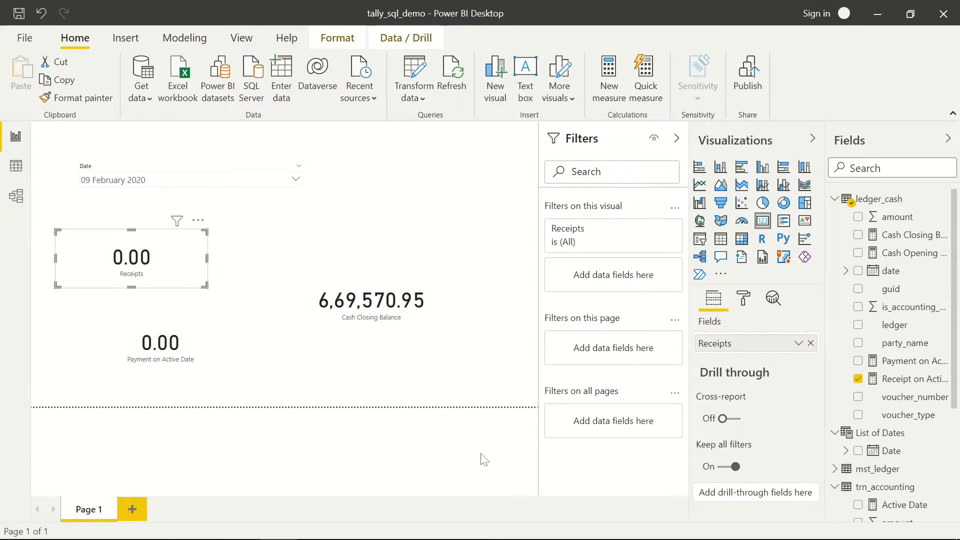
- Rename the Payment card's field to Payment and align and narrow the two cards
{"action": "left_click", "coordinate": [198, 348]}
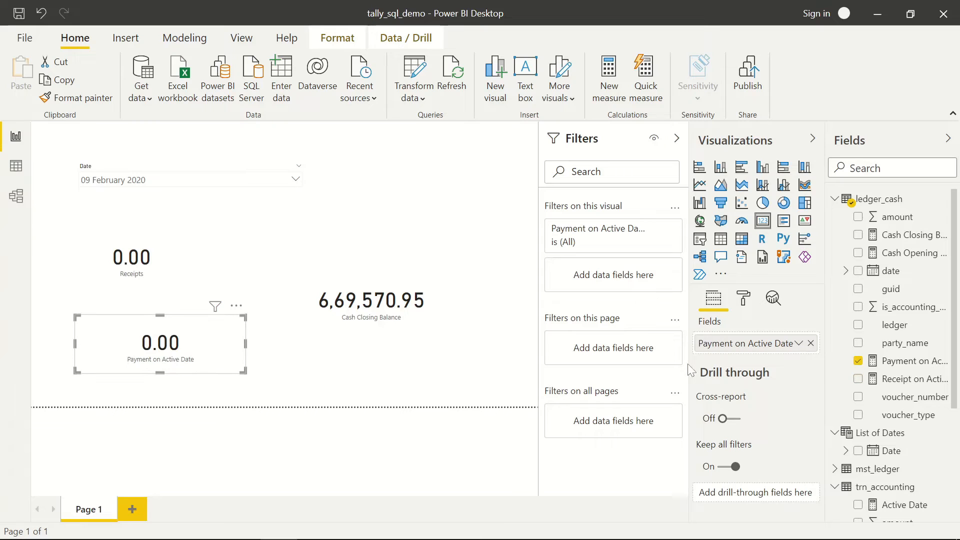
{"action": "right_click", "coordinate": [733, 344]}
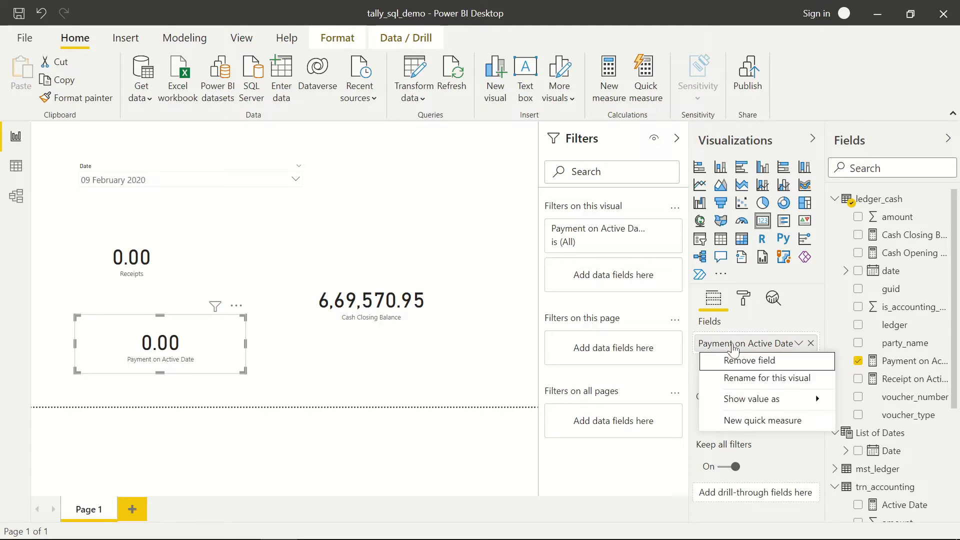
{"action": "left_click", "coordinate": [744, 378]}
{"action": "type", "text": "P"}
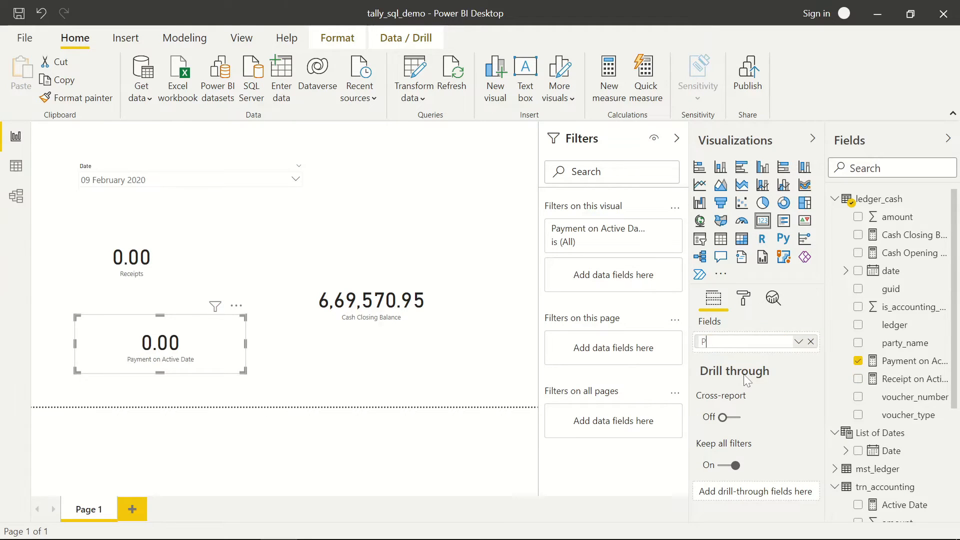
{"action": "type", "text": "ayment"}
{"action": "key", "text": "Return"}
{"action": "left_click_drag", "start_coordinate": [208, 347], "coordinate": [198, 347]}
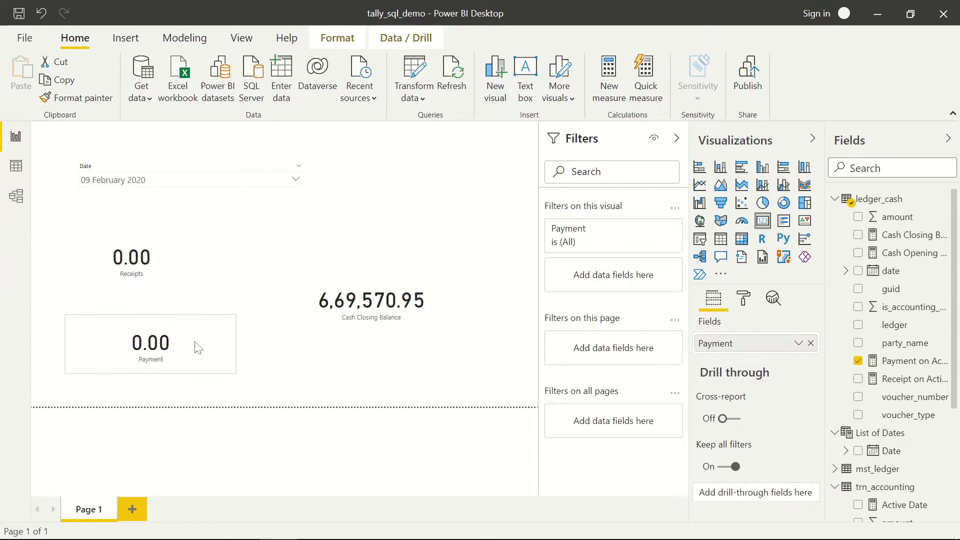
{"action": "left_click_drag", "start_coordinate": [176, 269], "coordinate": [182, 278]}
{"action": "left_click", "coordinate": [211, 357]}
{"action": "left_click_drag", "start_coordinate": [234, 347], "coordinate": [217, 348]}
- Move the Cash Closing Balance card to the upper right and rename it Cash Balance
{"action": "left_click", "coordinate": [411, 337]}
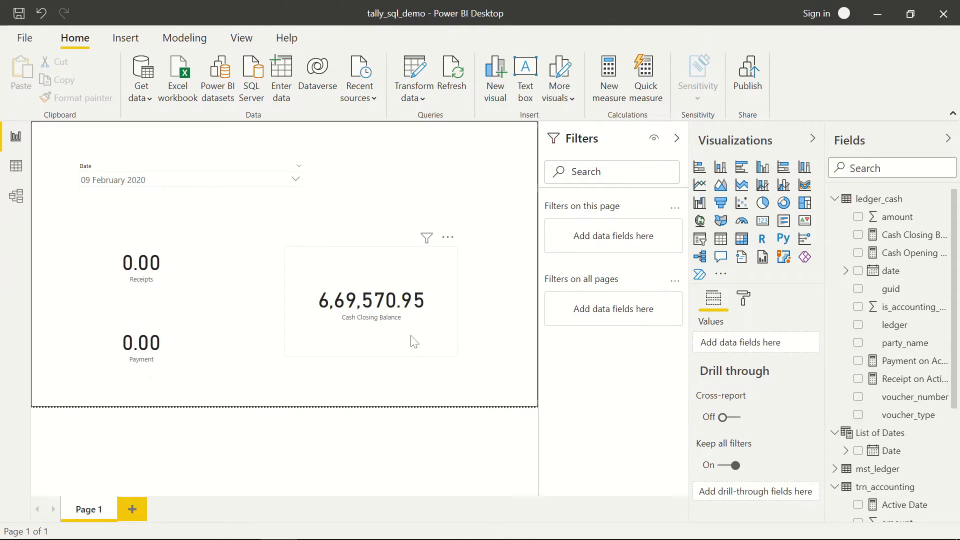
{"action": "left_click_drag", "start_coordinate": [386, 290], "coordinate": [440, 191]}
{"action": "right_click", "coordinate": [721, 346]}
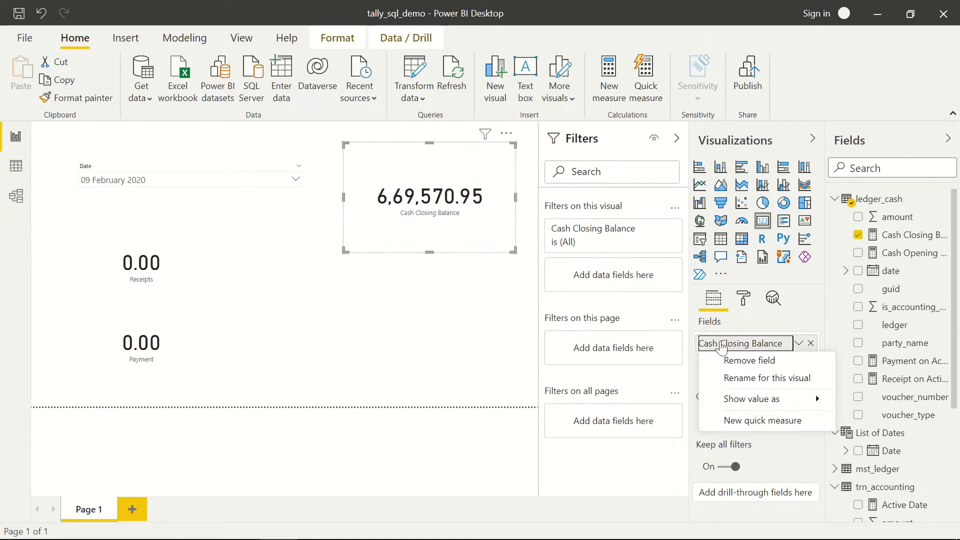
{"action": "left_click", "coordinate": [749, 379]}
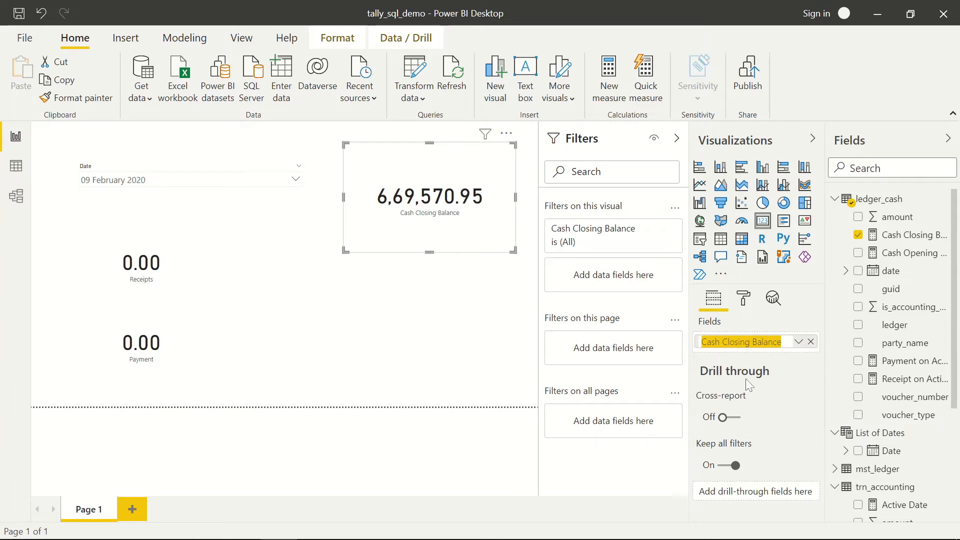
{"action": "type", "text": "Clo"}
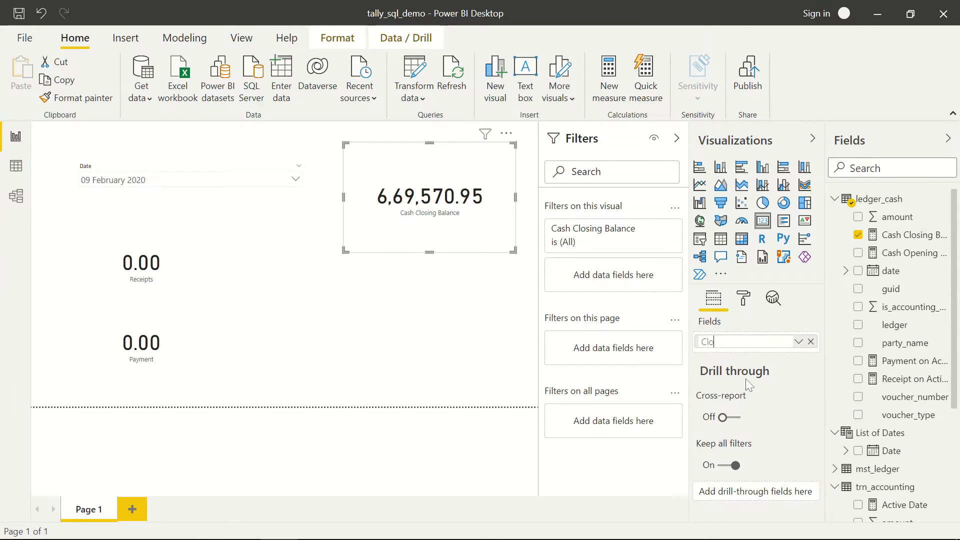
{"action": "key", "text": "BackSpace"}
{"action": "key", "text": "BackSpace"}
{"action": "key", "text": "BackSpace"}
{"action": "type", "text": "Cash Balance"}
{"action": "key", "text": "Return"}
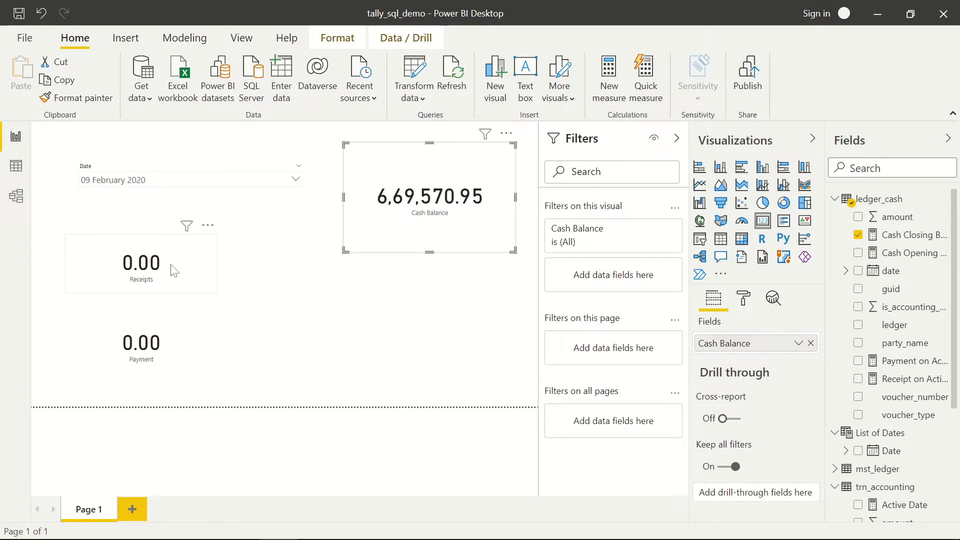
- Colour the Receipts card value a saturated custom green through More colors
{"action": "left_click", "coordinate": [192, 274]}
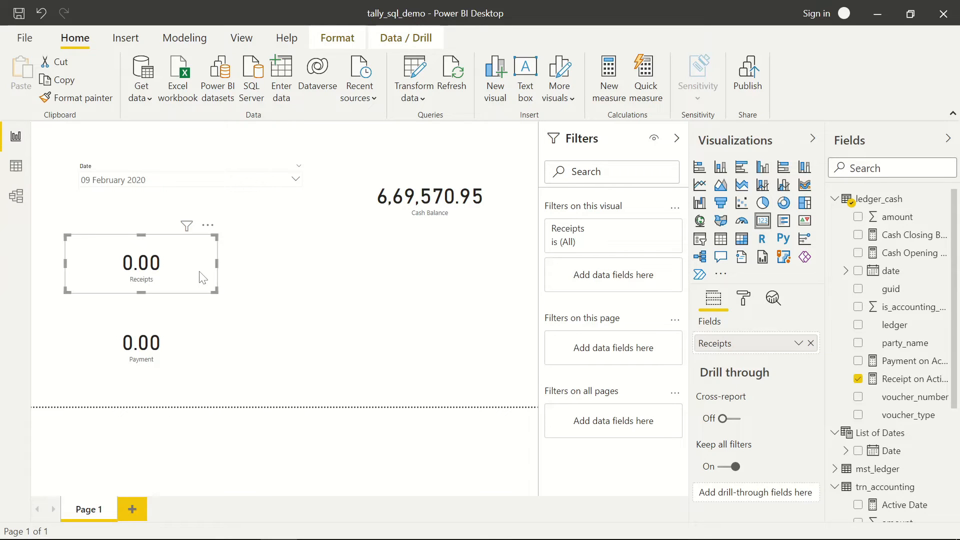
{"action": "left_click", "coordinate": [741, 303]}
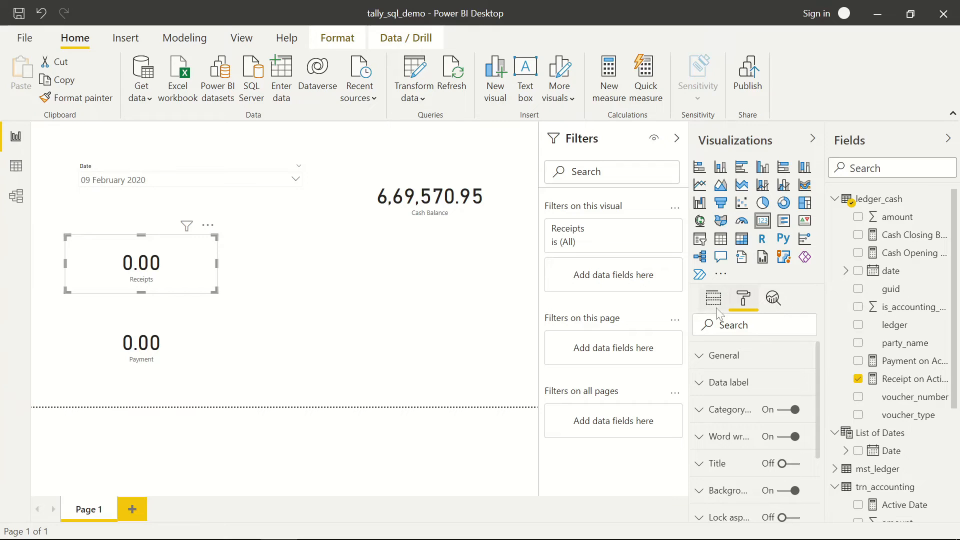
{"action": "scroll", "coordinate": [748, 415], "scroll_direction": "down", "scroll_amount": 3}
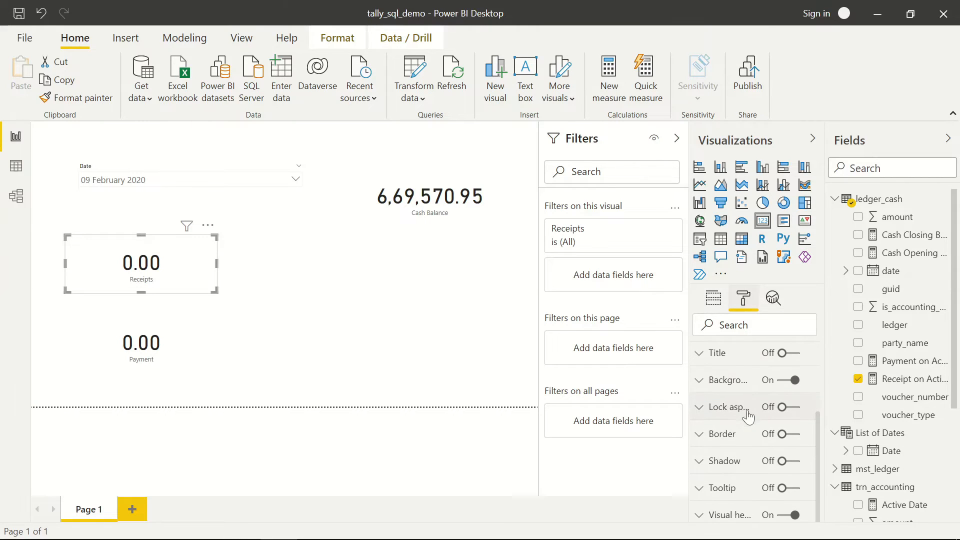
{"action": "scroll", "coordinate": [742, 422], "scroll_direction": "up", "scroll_amount": 3}
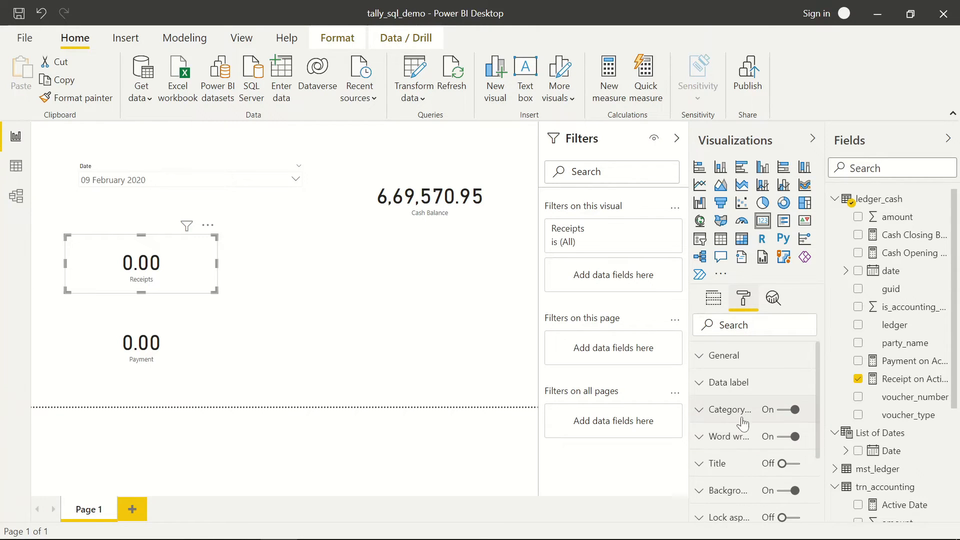
{"action": "left_click", "coordinate": [700, 381]}
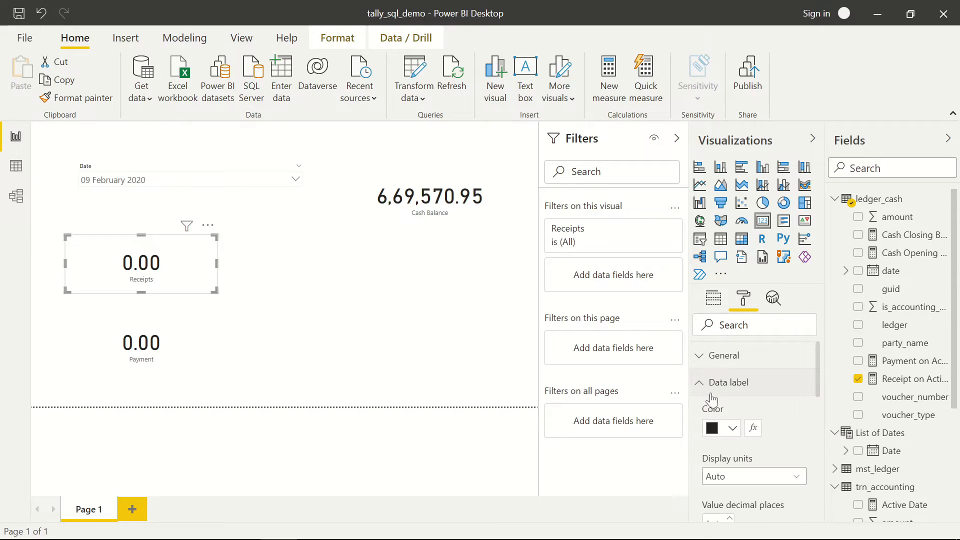
{"action": "left_click", "coordinate": [734, 430]}
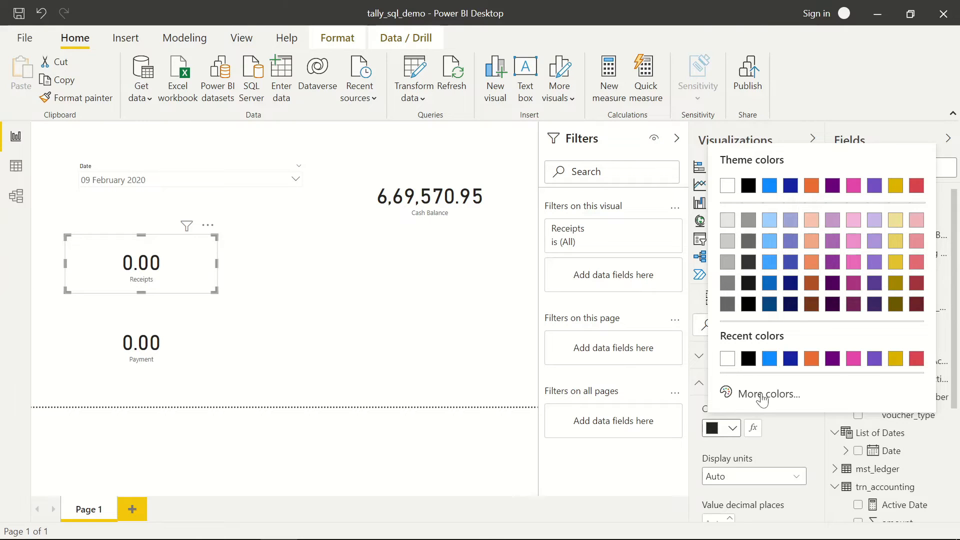
{"action": "left_click", "coordinate": [762, 394]}
{"action": "left_click", "coordinate": [783, 337]}
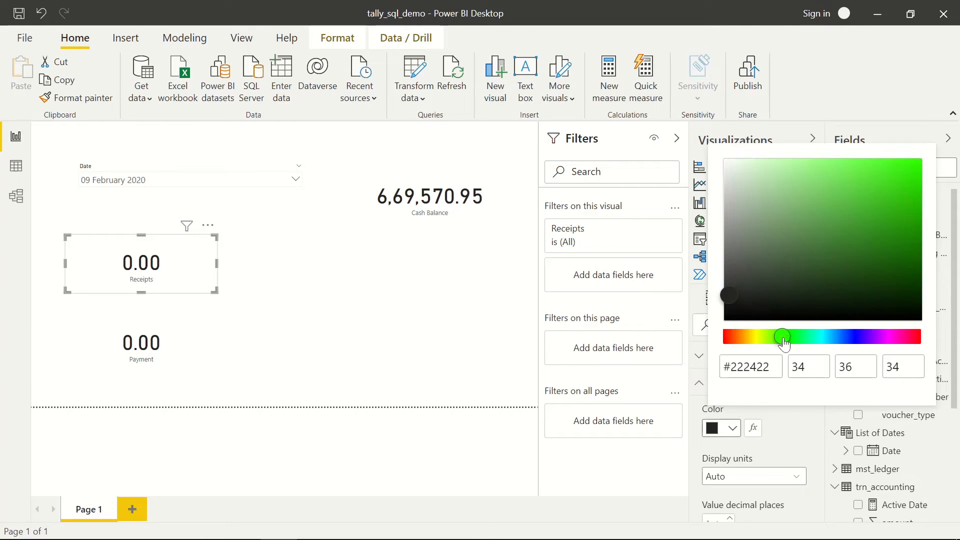
{"action": "left_click", "coordinate": [811, 220]}
{"action": "left_click_drag", "start_coordinate": [831, 216], "coordinate": [868, 223]}
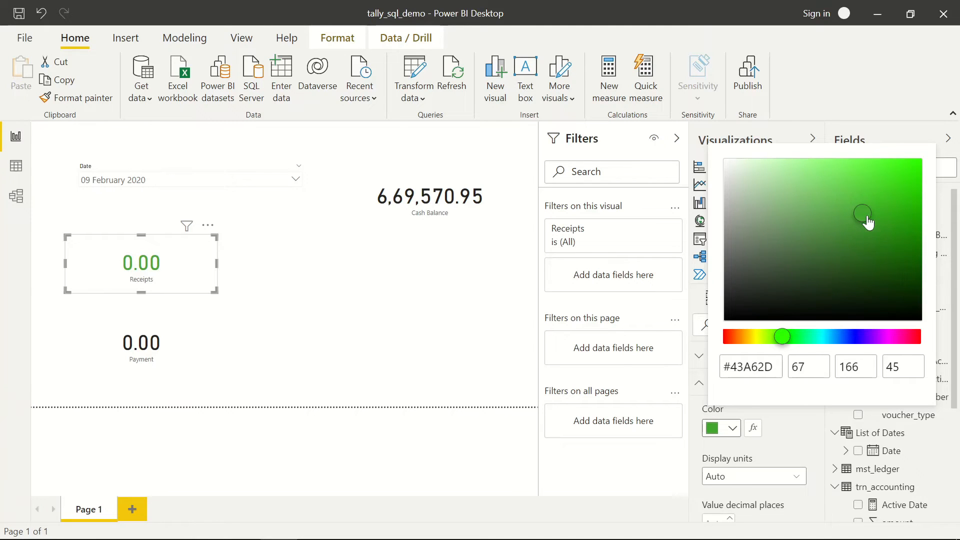
{"action": "left_click", "coordinate": [788, 428]}
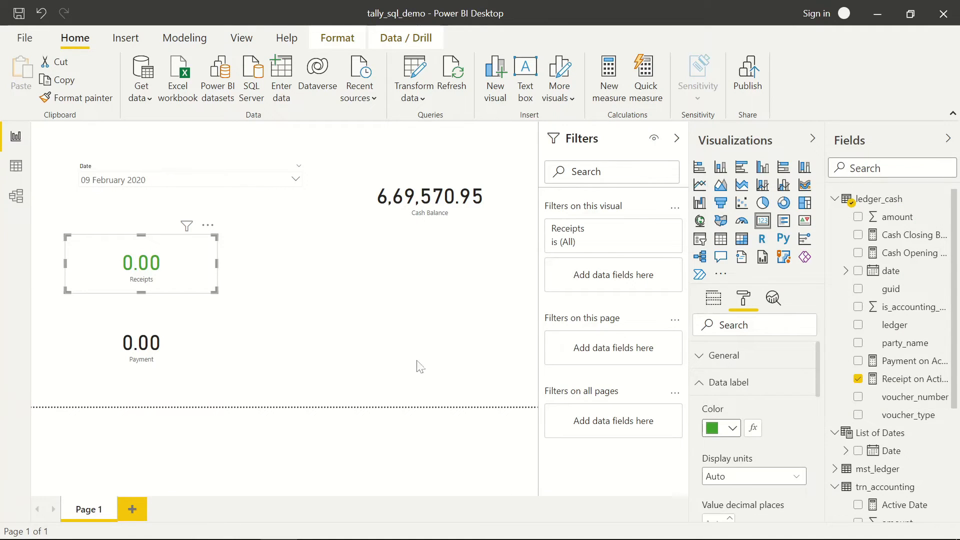
- Make the Payment card value the red theme colour
{"action": "left_click", "coordinate": [181, 350]}
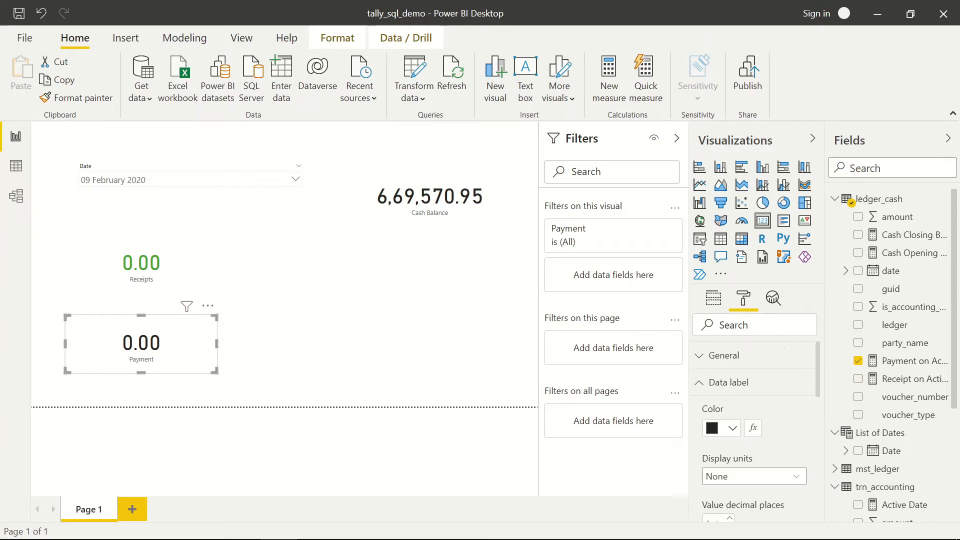
{"action": "left_click", "coordinate": [734, 431]}
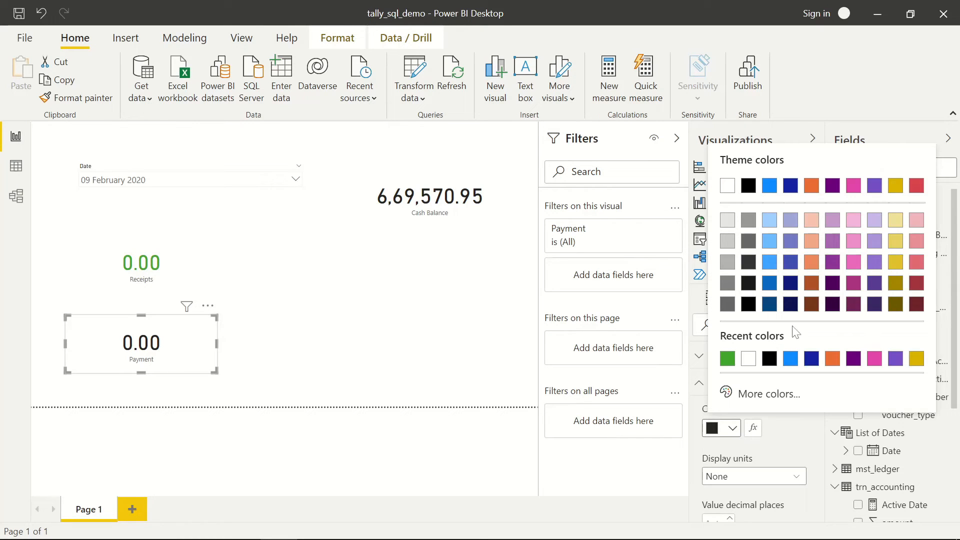
{"action": "left_click", "coordinate": [917, 185]}
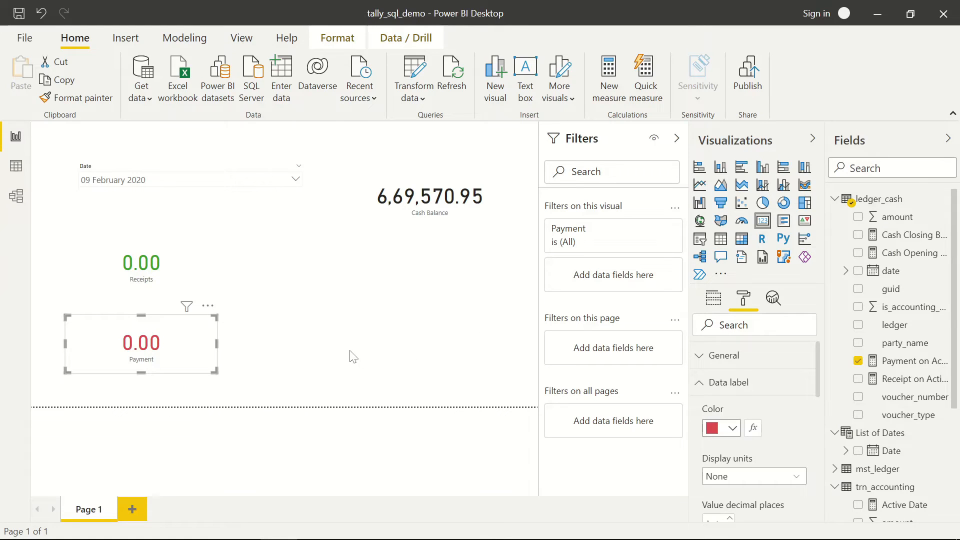
{"action": "left_click", "coordinate": [341, 288]}
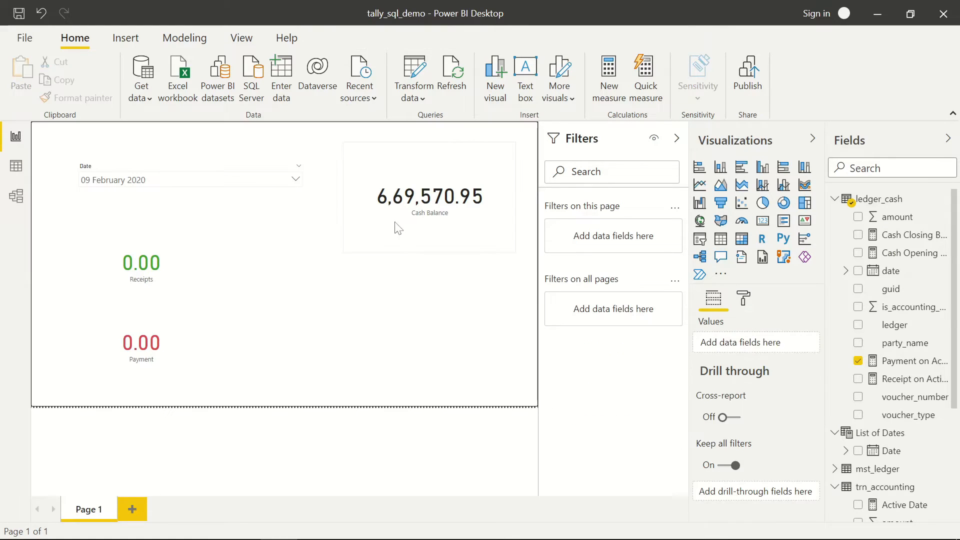
- Move the Cash Balance card to mid-canvas, shorten it, and shift the date slicer right and down
{"action": "left_click_drag", "start_coordinate": [400, 223], "coordinate": [386, 313]}
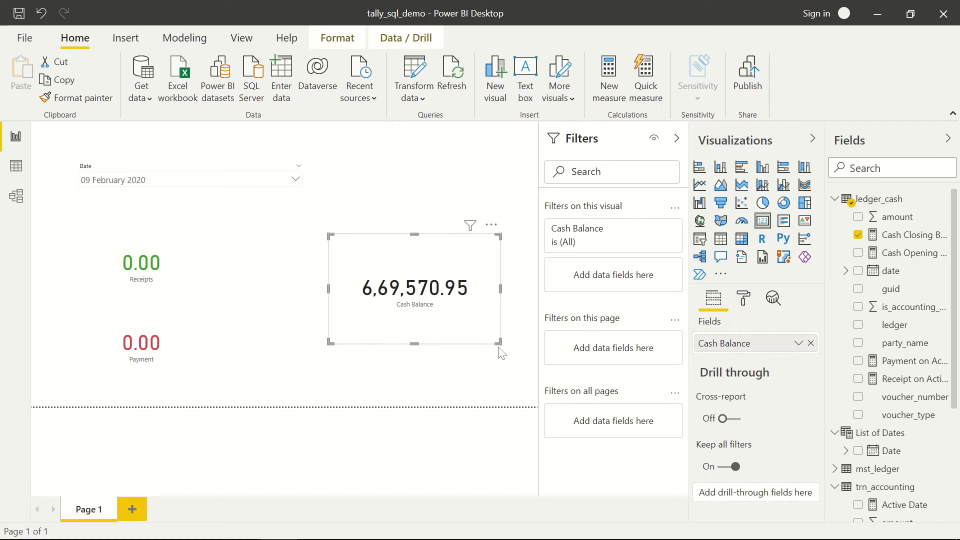
{"action": "left_click_drag", "start_coordinate": [498, 345], "coordinate": [431, 340]}
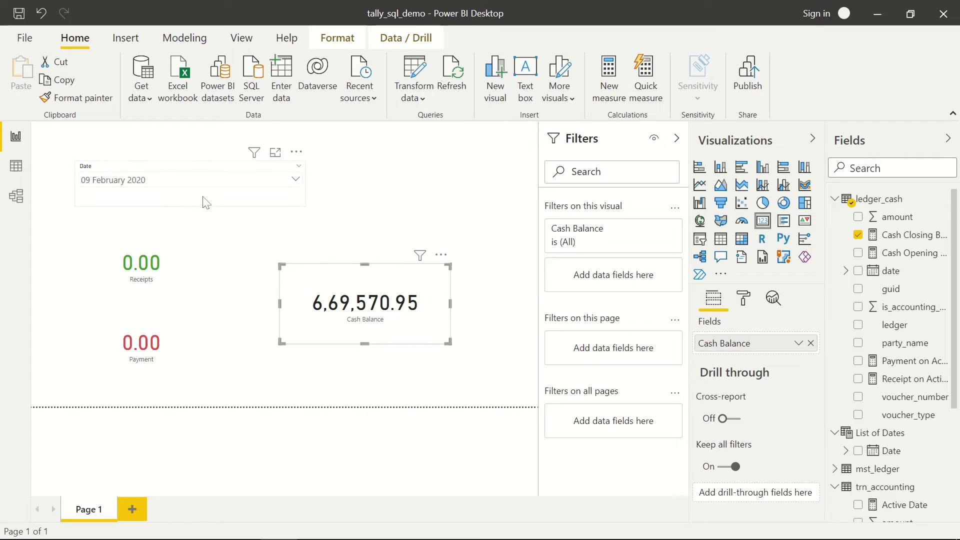
{"action": "left_click_drag", "start_coordinate": [206, 203], "coordinate": [420, 237]}
{"action": "left_click", "coordinate": [373, 166]}
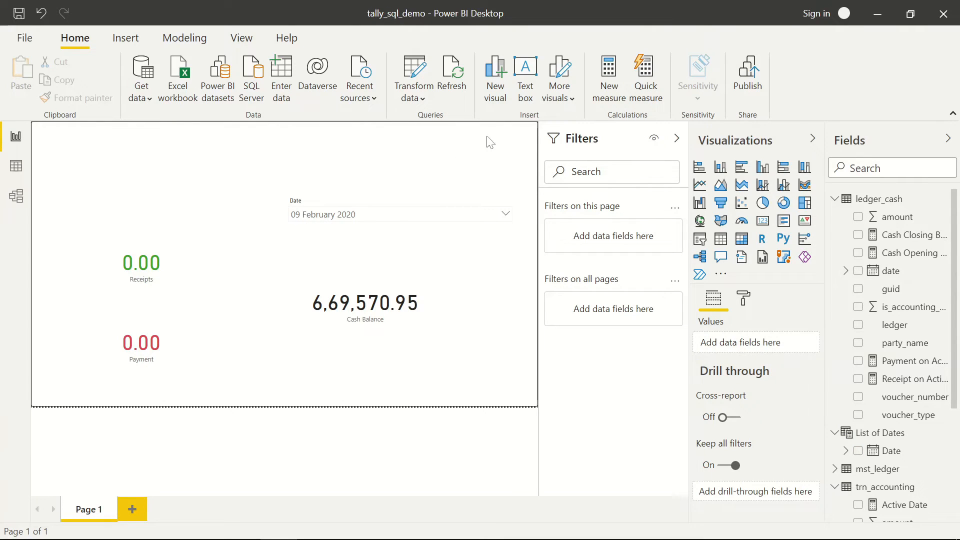
- Insert a text box stretched across the full width of the page top, with Filters collapsed
{"action": "left_click", "coordinate": [526, 95]}
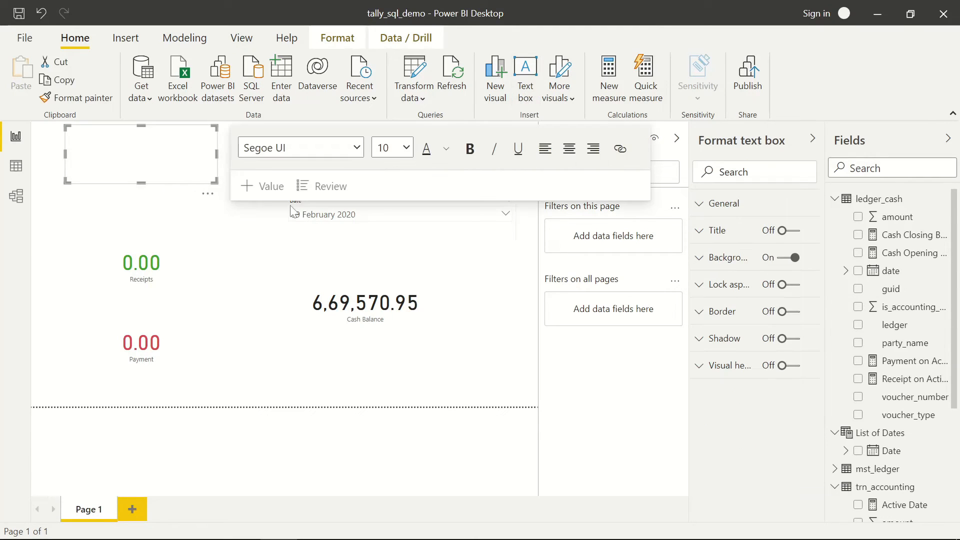
{"action": "left_click_drag", "start_coordinate": [199, 185], "coordinate": [116, 158]}
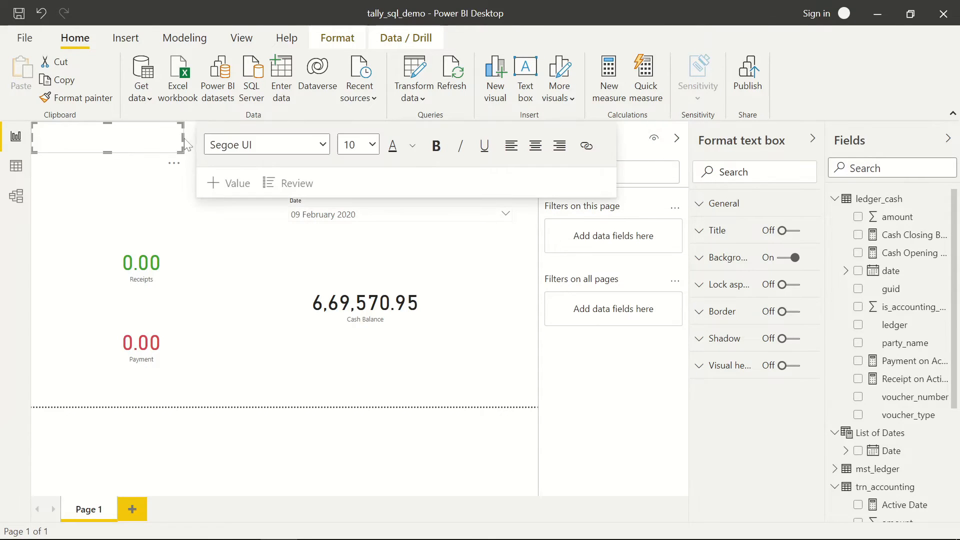
{"action": "left_click_drag", "start_coordinate": [184, 138], "coordinate": [539, 138]}
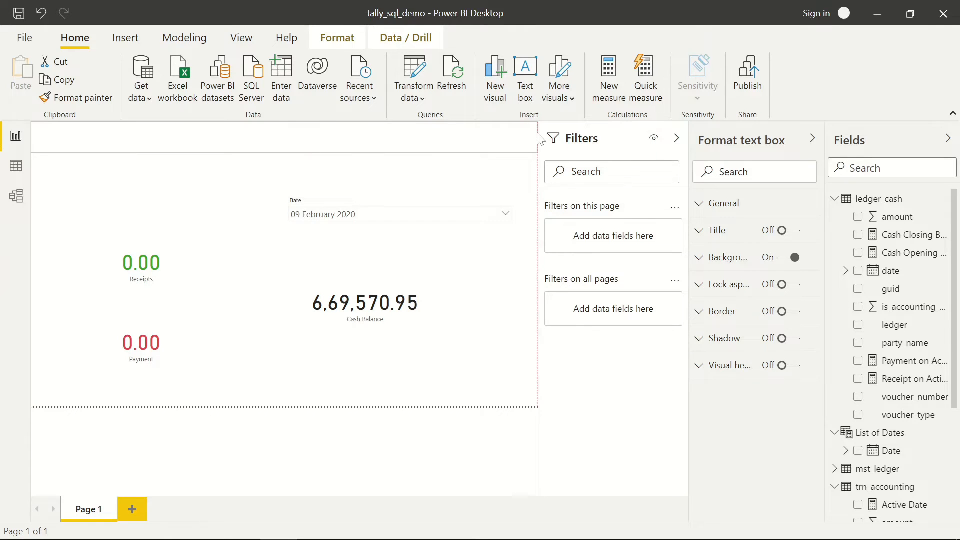
{"action": "left_click", "coordinate": [676, 138]}
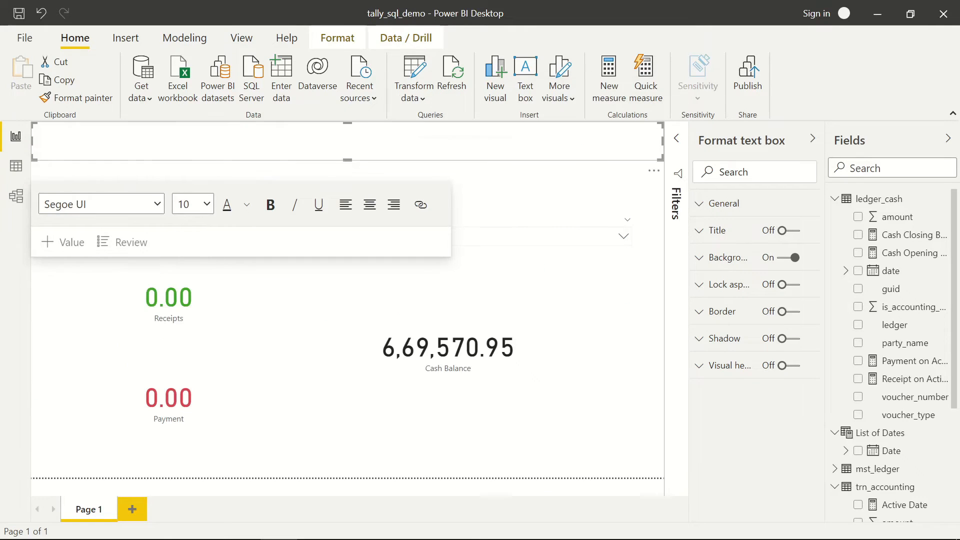
- Enter 'Tally Demo' in the box at font size 28, centre-aligned
{"action": "left_click", "coordinate": [348, 141]}
{"action": "left_click", "coordinate": [206, 204]}
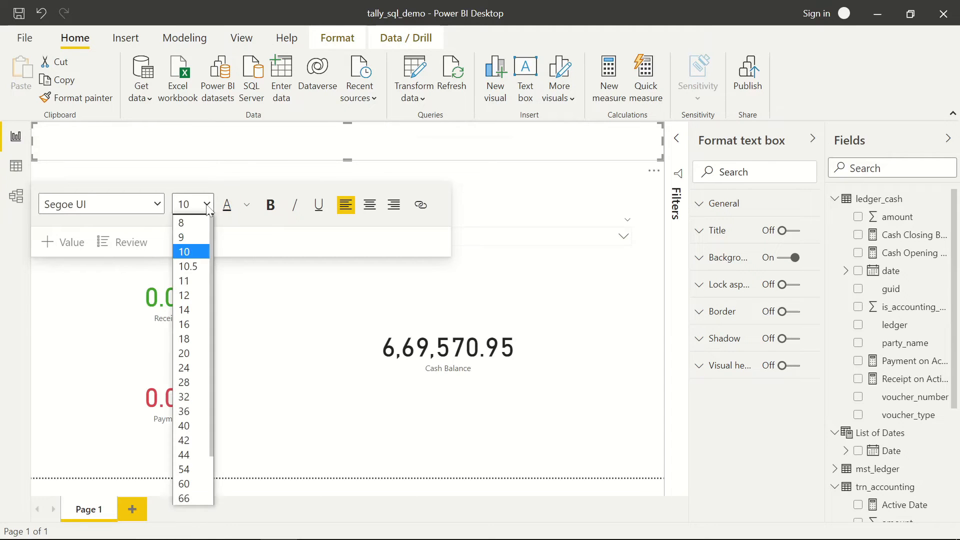
{"action": "left_click", "coordinate": [187, 425]}
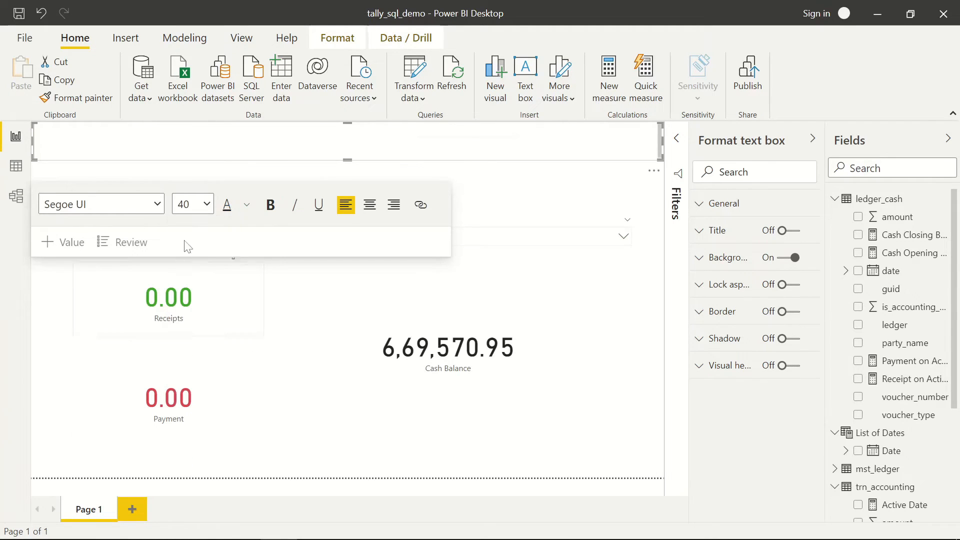
{"action": "left_click", "coordinate": [206, 204]}
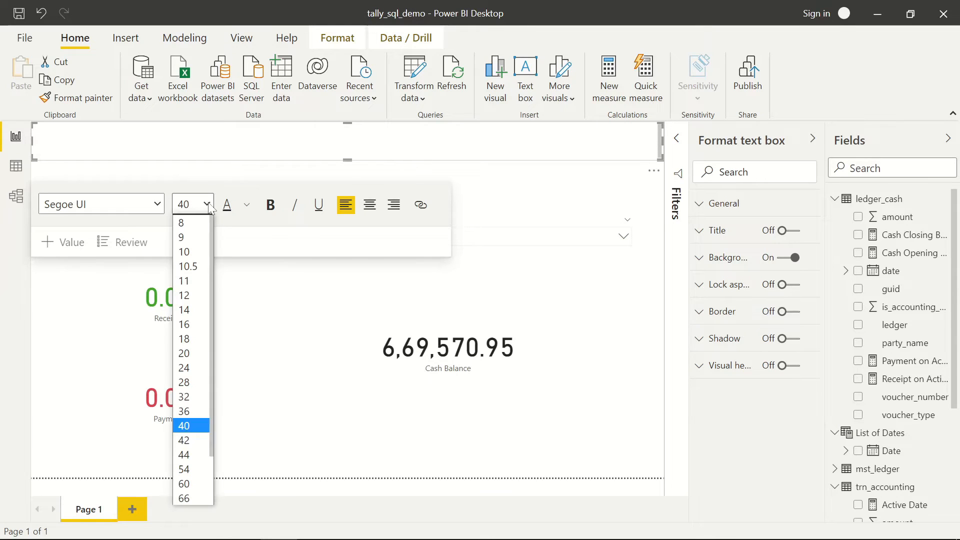
{"action": "left_click", "coordinate": [185, 382]}
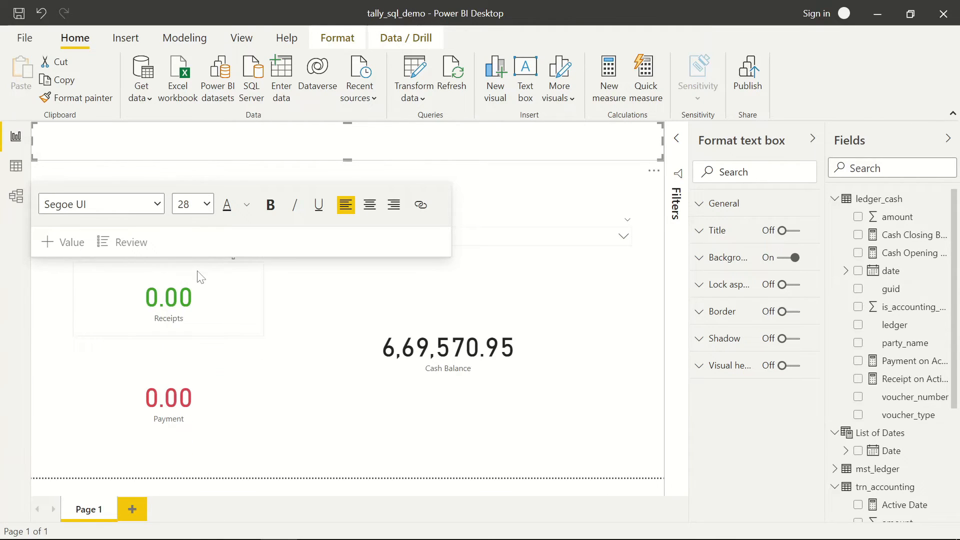
{"action": "type", "text": "Tally Demo"}
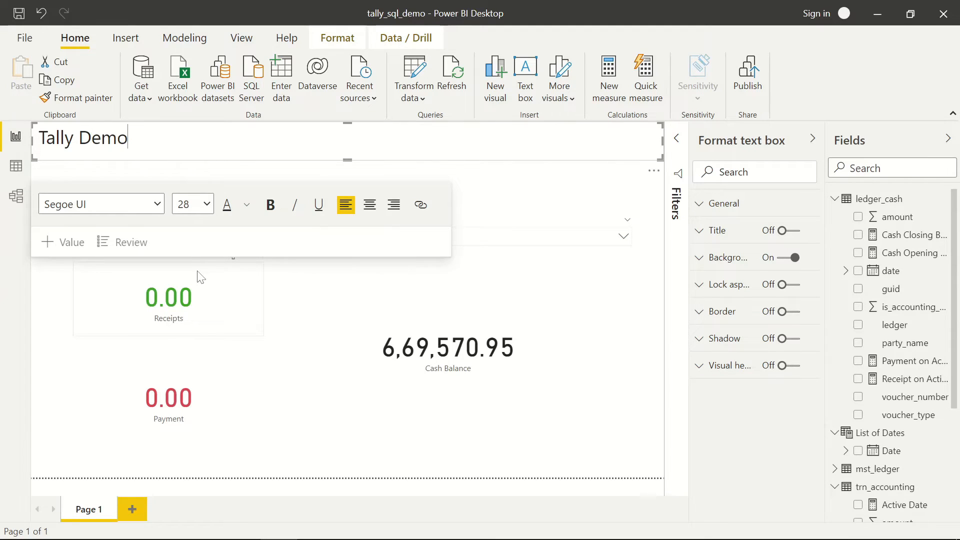
{"action": "left_click", "coordinate": [369, 205]}
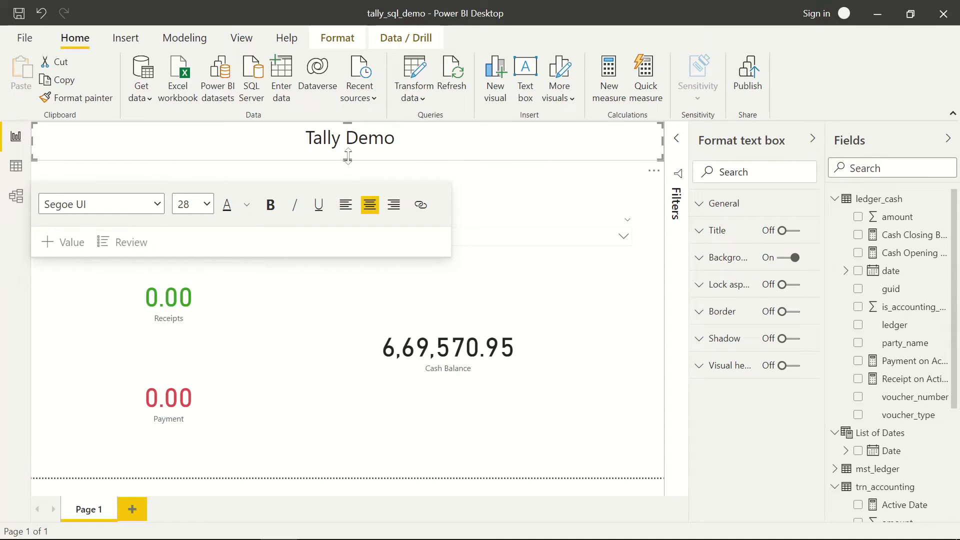
{"action": "left_click_drag", "start_coordinate": [348, 156], "coordinate": [350, 152]}
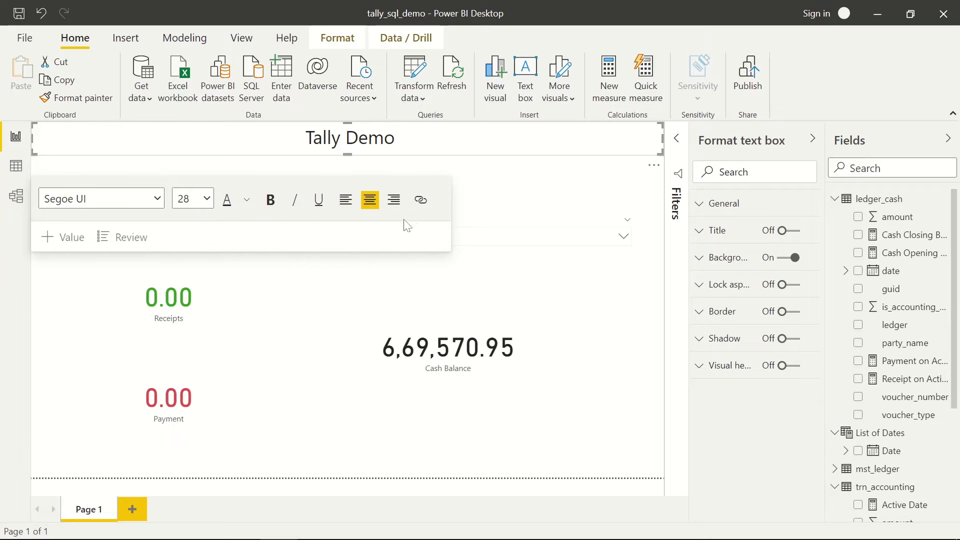
{"action": "left_click", "coordinate": [439, 210]}
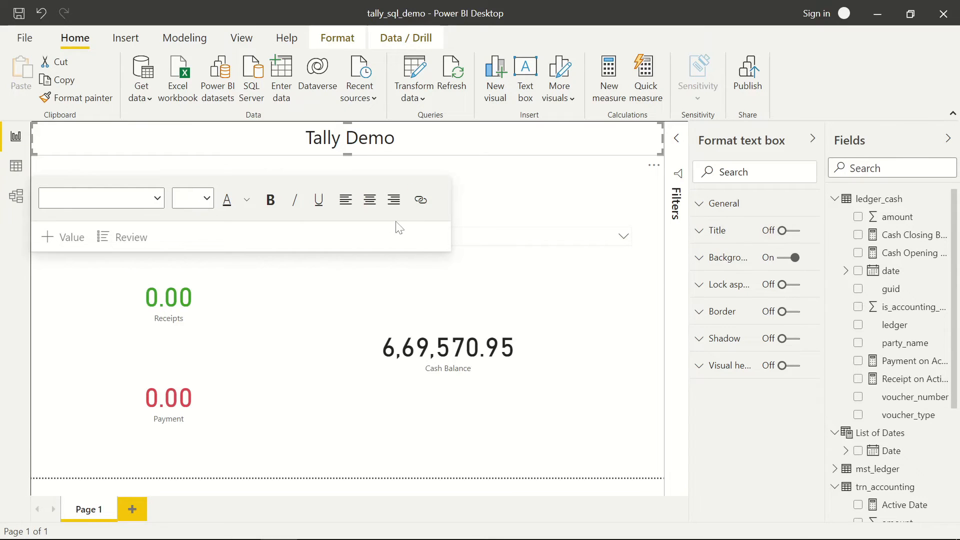
{"action": "left_click", "coordinate": [247, 201]}
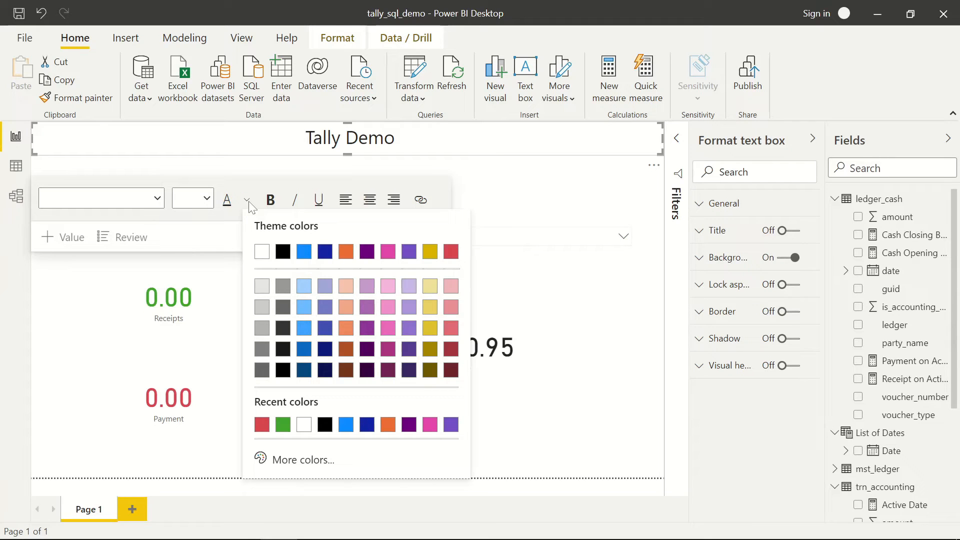
{"action": "left_click", "coordinate": [214, 227]}
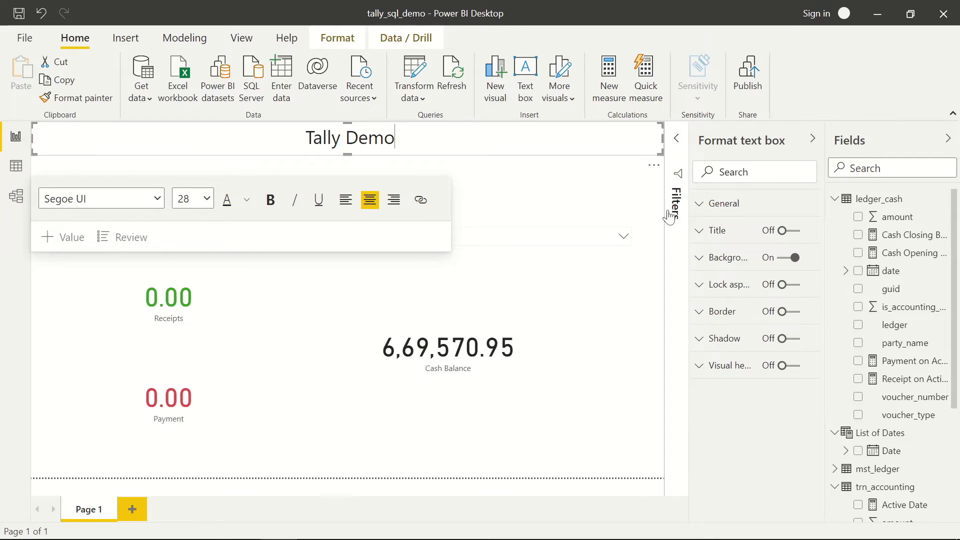
- Give the title box a dark navy background and make the Tally Demo text white
{"action": "left_click", "coordinate": [699, 258]}
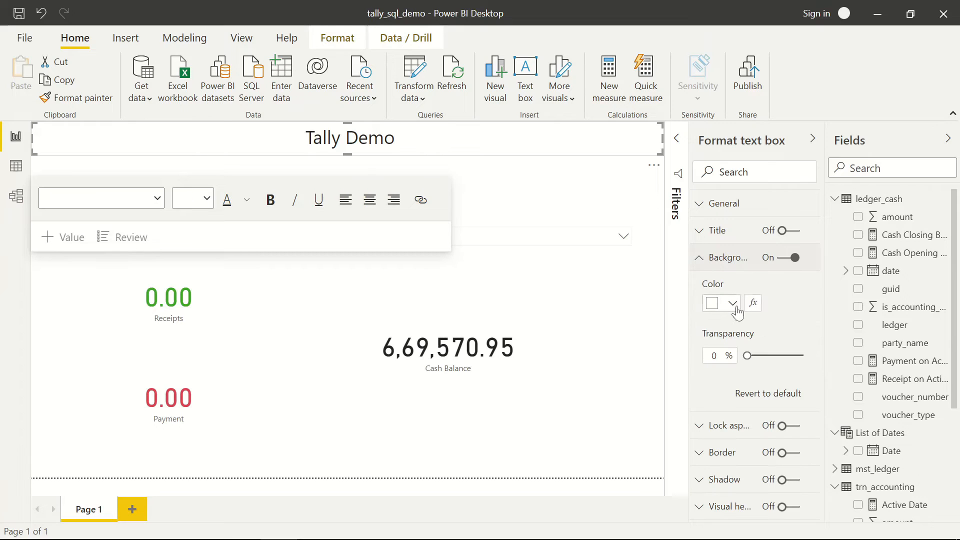
{"action": "left_click", "coordinate": [735, 308]}
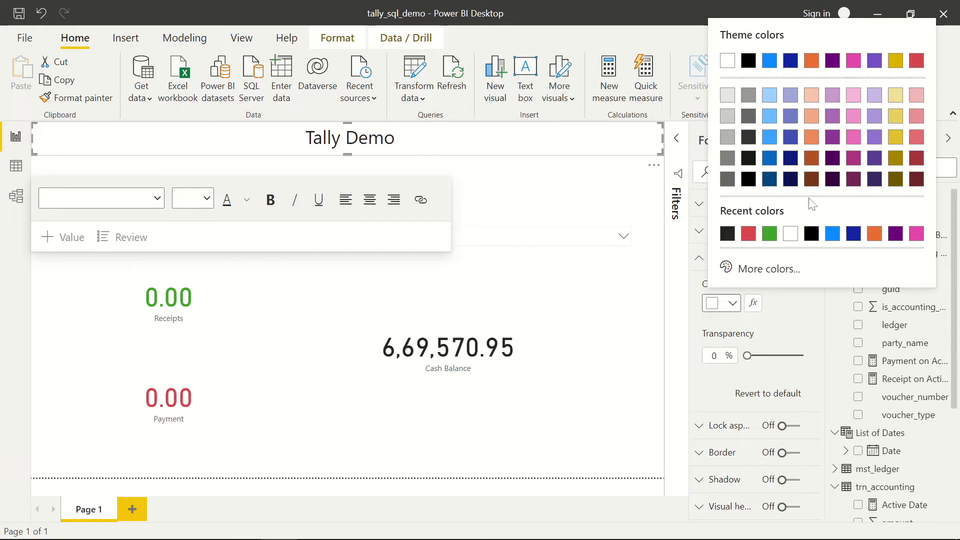
{"action": "left_click", "coordinate": [791, 159]}
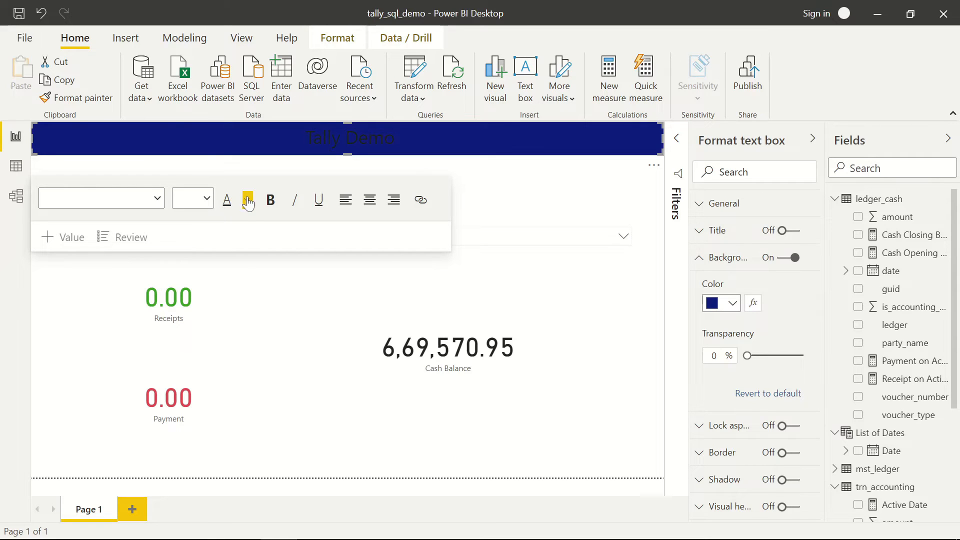
{"action": "left_click", "coordinate": [248, 201]}
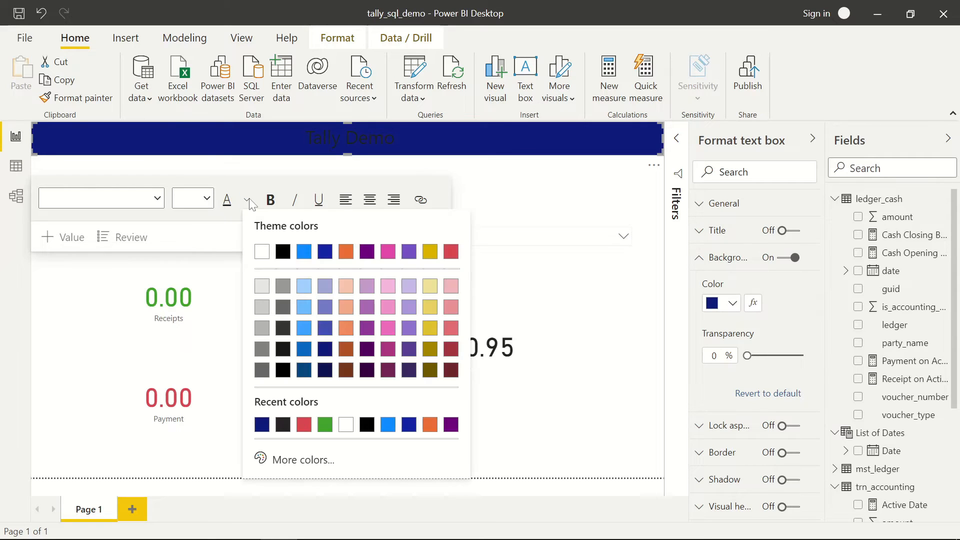
{"action": "left_click", "coordinate": [261, 252]}
{"action": "key", "text": "ctrl+a"}
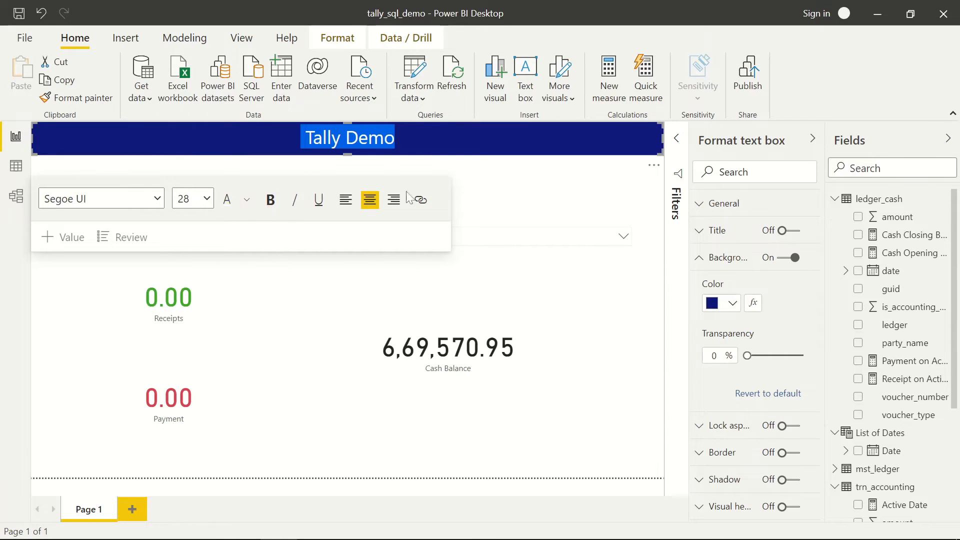
{"action": "left_click", "coordinate": [525, 216]}
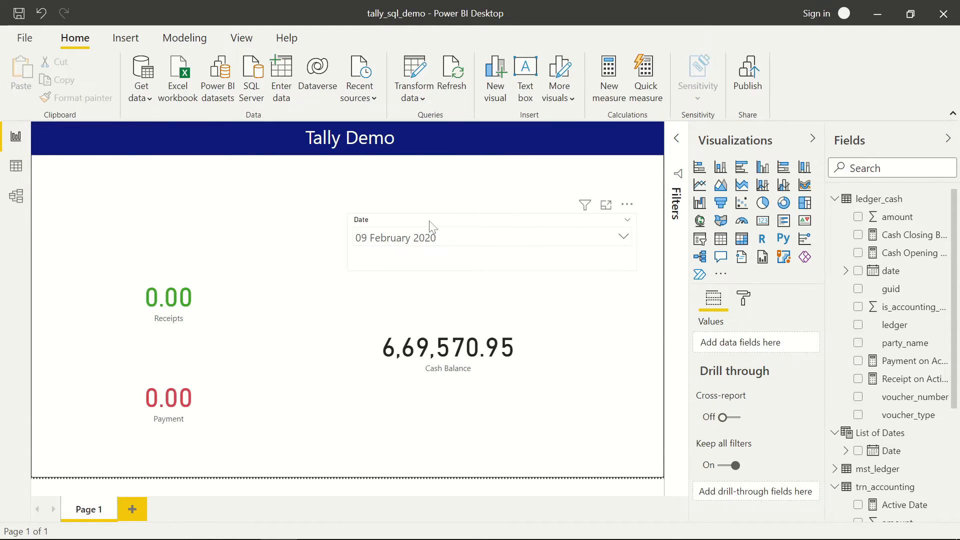
- Duplicate the Tally Demo box, place the copy below the banner, and narrow it
{"action": "left_click_drag", "start_coordinate": [429, 229], "coordinate": [440, 244]}
{"action": "left_click", "coordinate": [352, 191]}
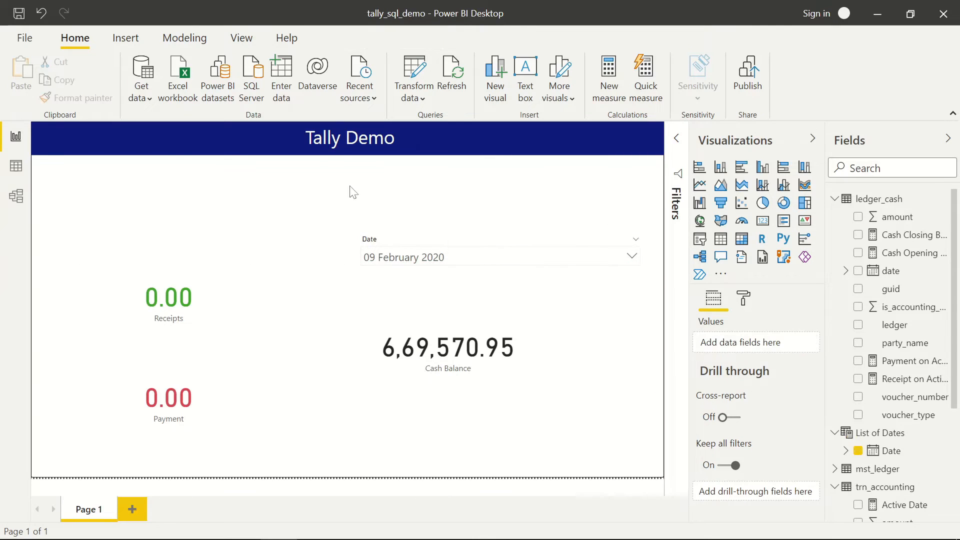
{"action": "left_click", "coordinate": [417, 153]}
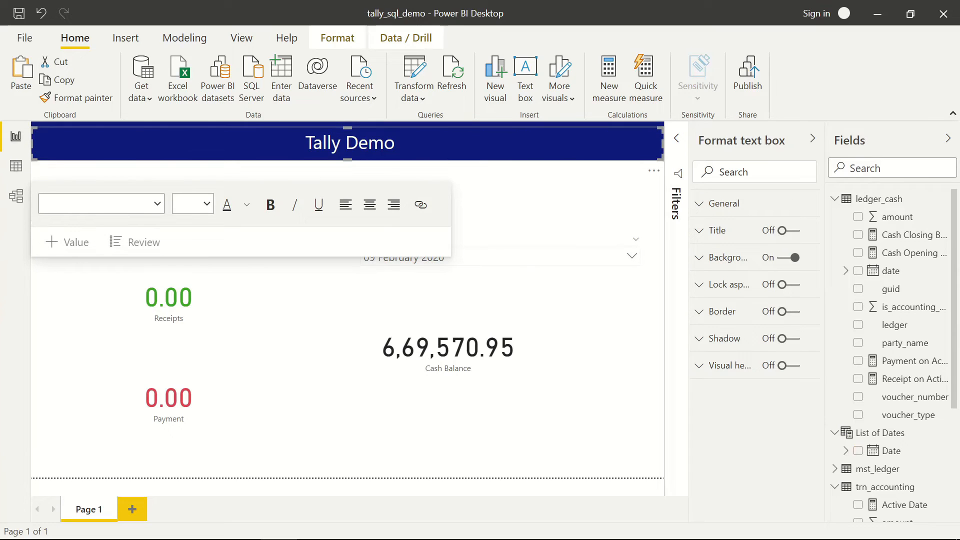
{"action": "key", "text": "ctrl+a"}
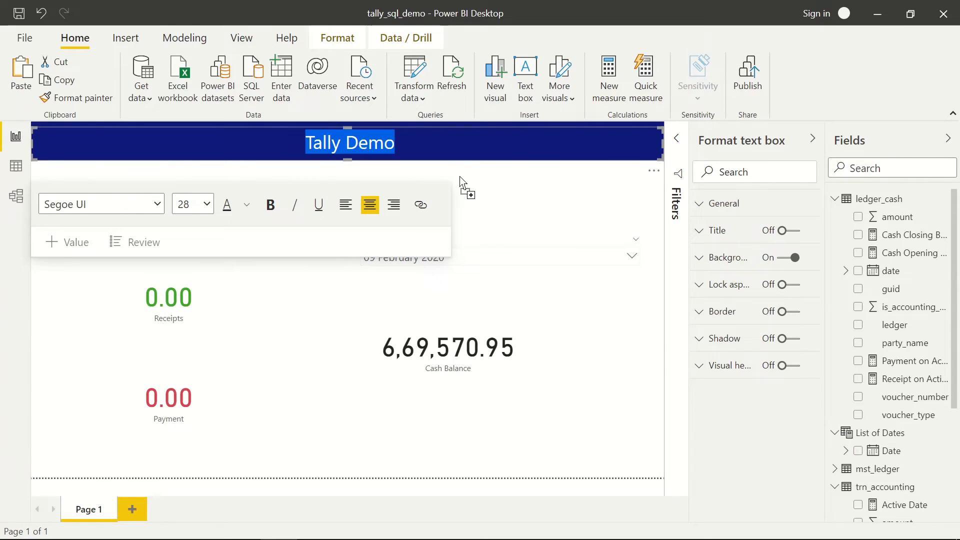
{"action": "left_click_drag", "start_coordinate": [448, 127], "coordinate": [433, 185]}
{"action": "left_click_drag", "start_coordinate": [664, 202], "coordinate": [522, 202]}
{"action": "left_click_drag", "start_coordinate": [32, 202], "coordinate": [178, 203]}
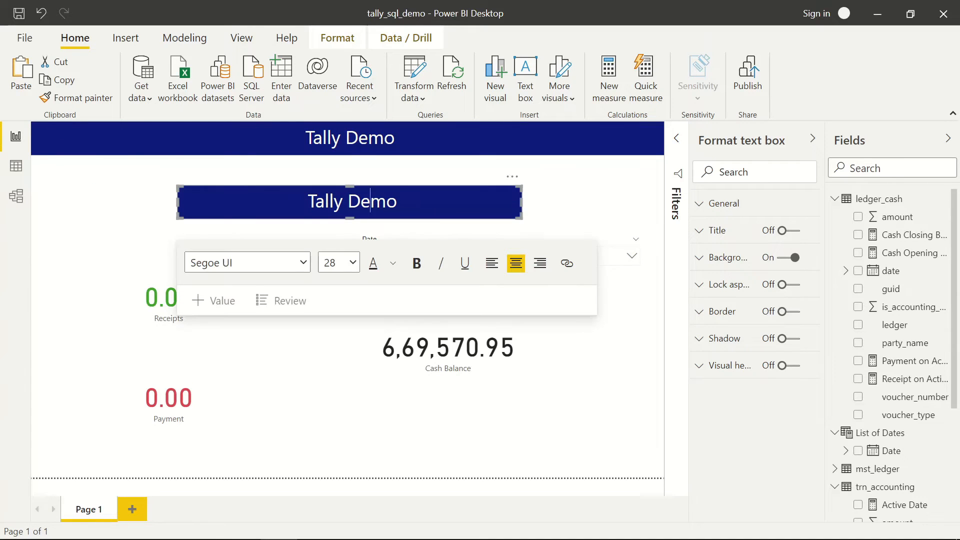
- Retype the copy as 'Cash Analytics' with no background and black text
{"action": "triple_click", "coordinate": [373, 202]}
{"action": "type", "text": "Cas"}
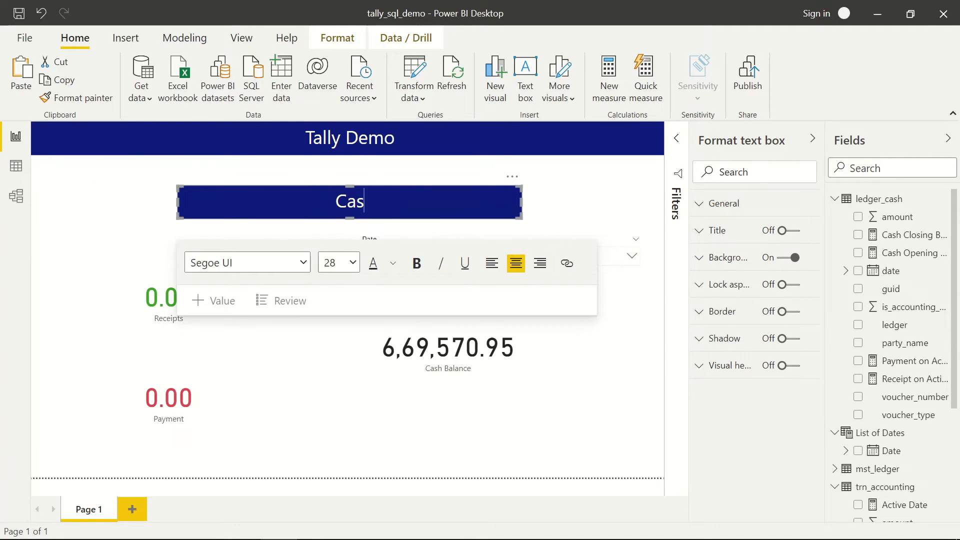
{"action": "type", "text": "h Po"}
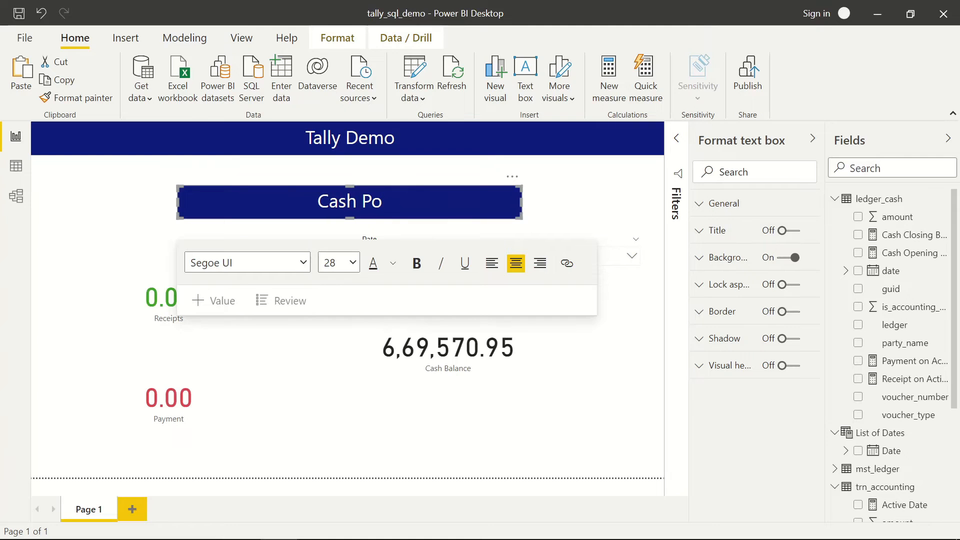
{"action": "type", "text": "sition"}
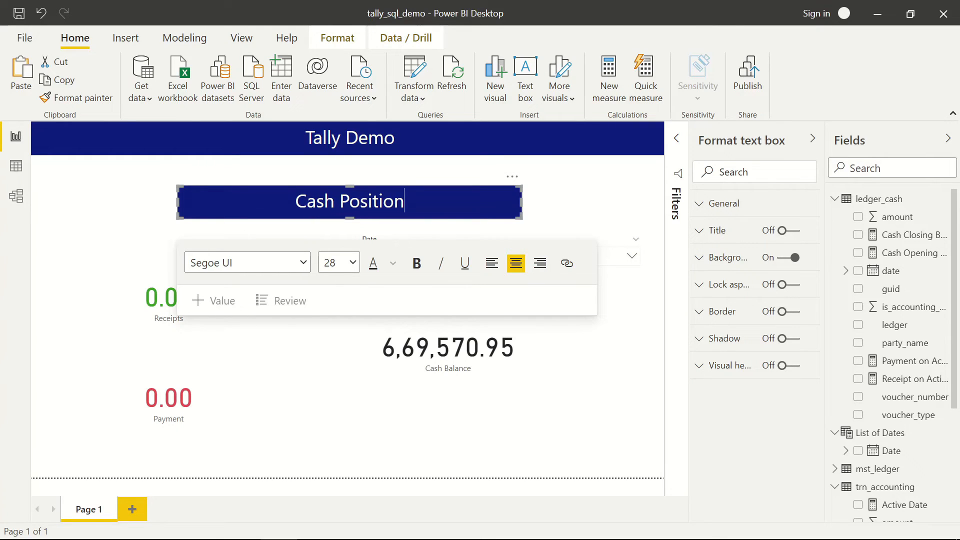
{"action": "key", "text": "shift+Left"}
{"action": "key", "text": "shift+Left"}
{"action": "key", "text": "shift+Left"}
{"action": "key", "text": "shift+Left"}
{"action": "key", "text": "shift+Left"}
{"action": "key", "text": "shift+Left"}
{"action": "key", "text": "shift+Left"}
{"action": "key", "text": "shift+Left"}
{"action": "type", "text": "A"}
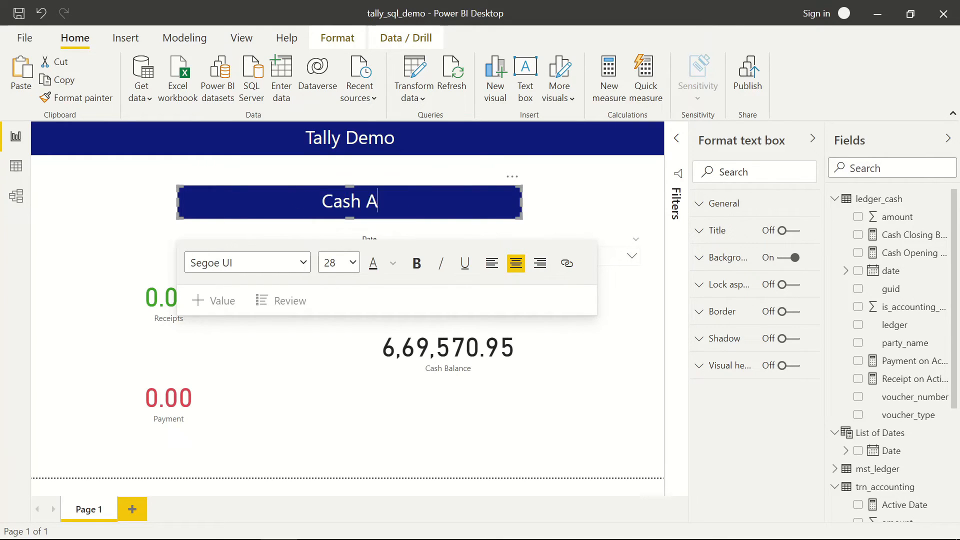
{"action": "type", "text": "naloy"}
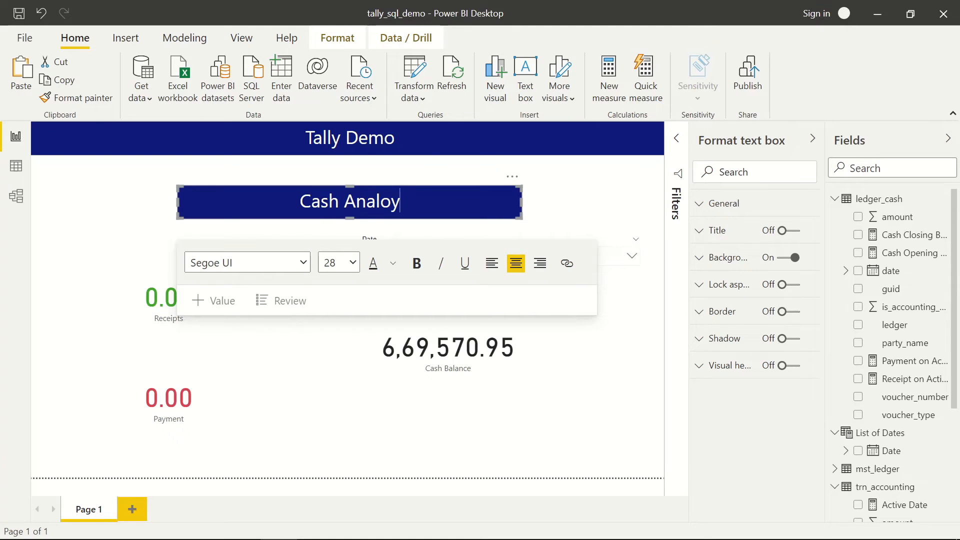
{"action": "key", "text": "BackSpace"}
{"action": "key", "text": "BackSpace"}
{"action": "key", "text": "BackSpace"}
{"action": "type", "text": "ytics"}
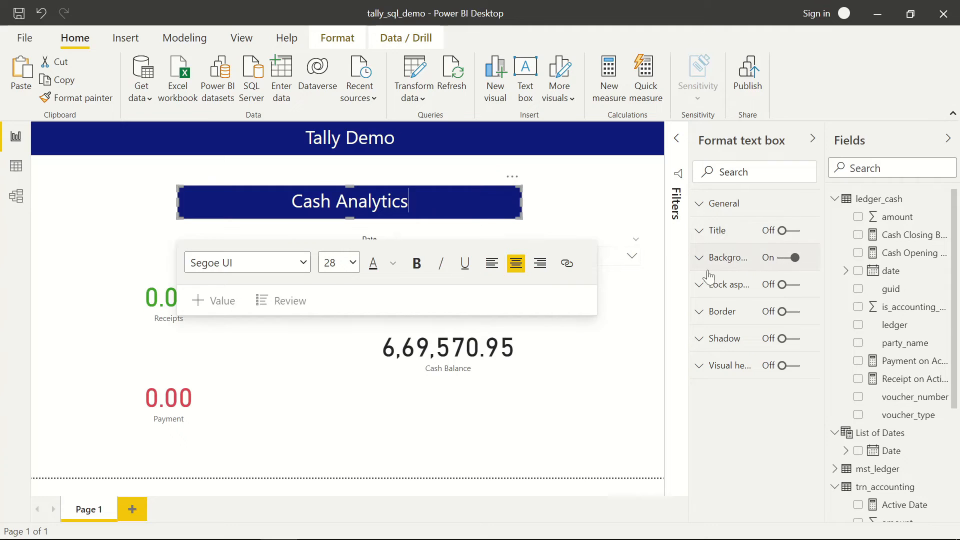
{"action": "left_click", "coordinate": [783, 258]}
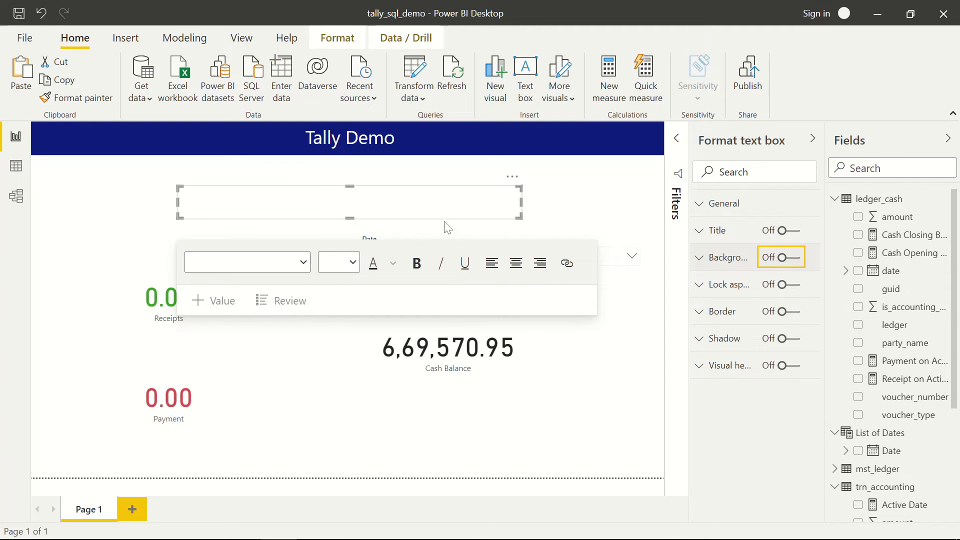
{"action": "key", "text": "ctrl+a"}
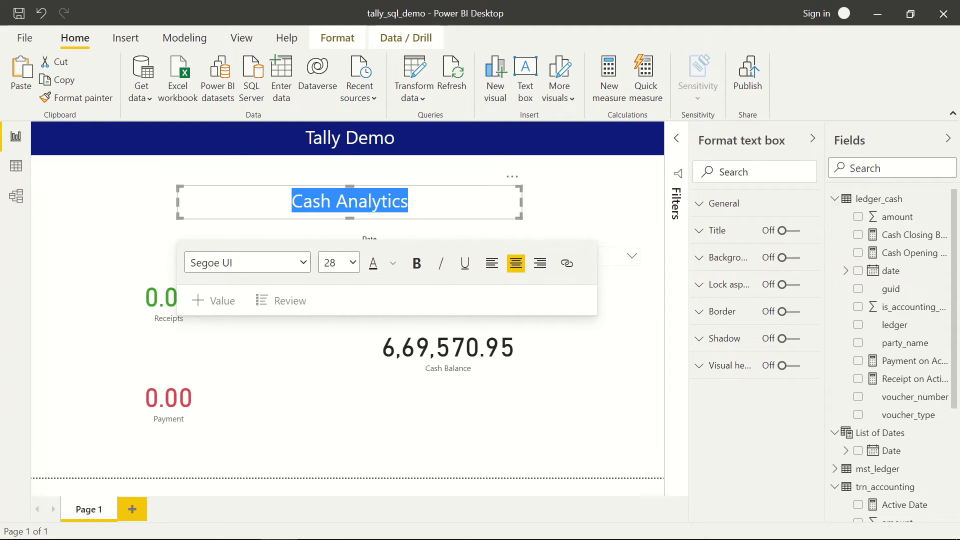
{"action": "left_click", "coordinate": [394, 264]}
{"action": "left_click", "coordinate": [429, 311]}
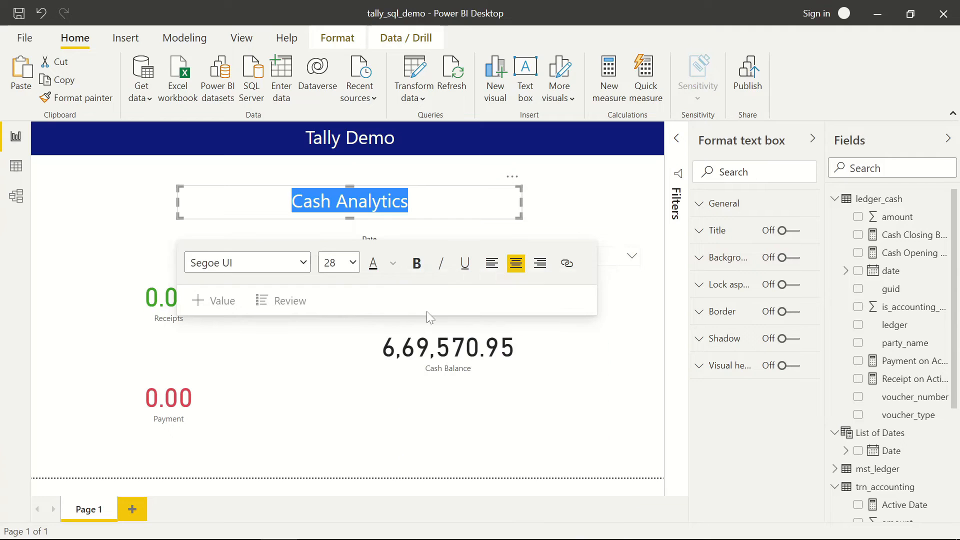
{"action": "left_click", "coordinate": [586, 212]}
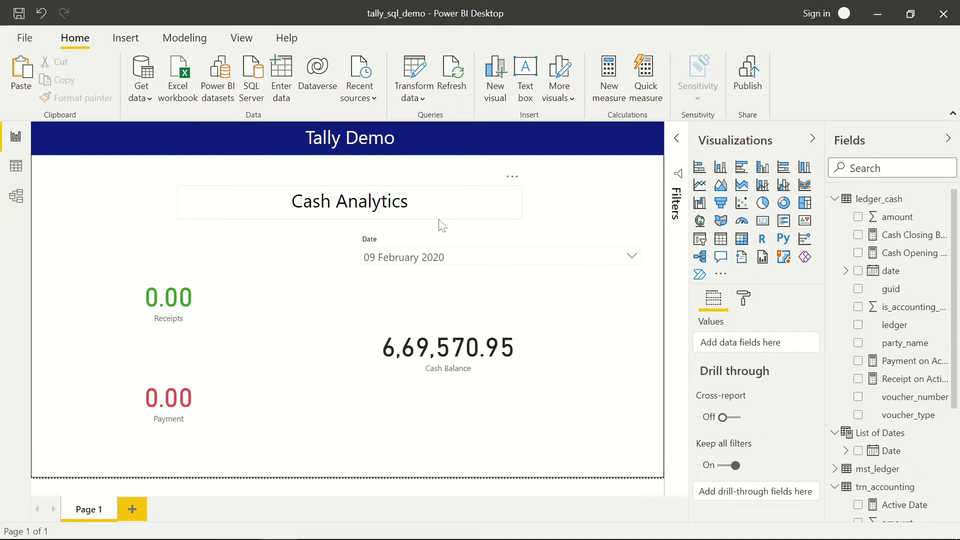
- Raise the Cash Analytics subtitle, set its font size to 20, and nudge the date slicer up
{"action": "left_click_drag", "start_coordinate": [442, 221], "coordinate": [440, 207]}
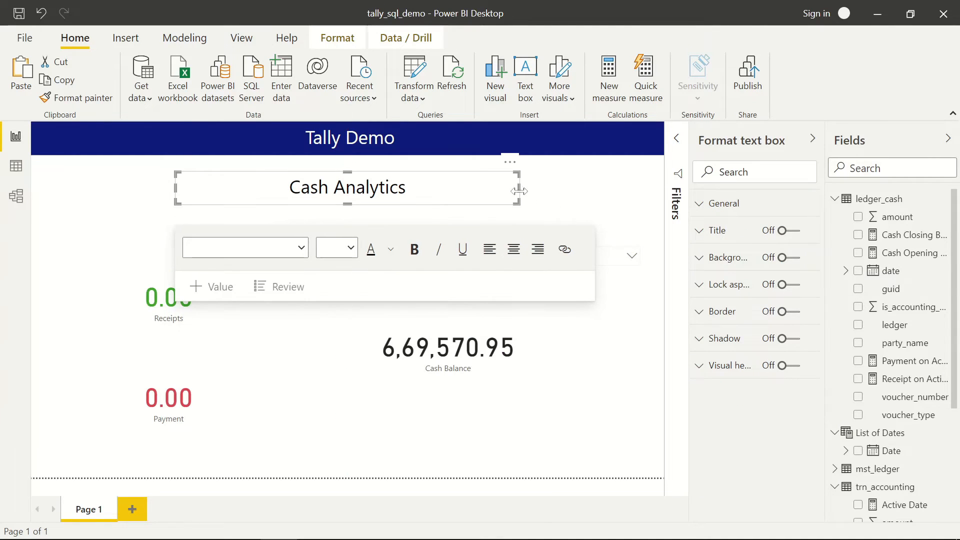
{"action": "left_click", "coordinate": [515, 190]}
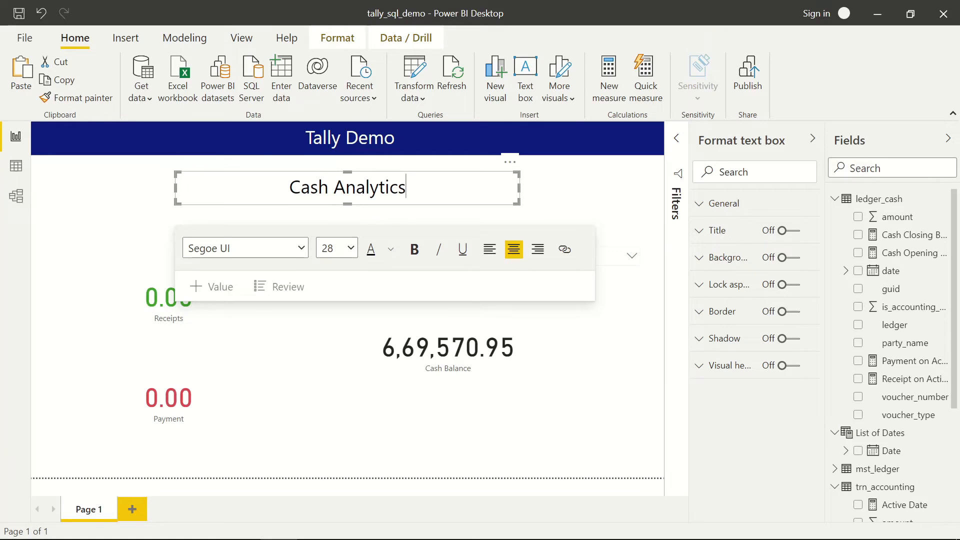
{"action": "key", "text": "ctrl+a"}
{"action": "left_click", "coordinate": [351, 248]}
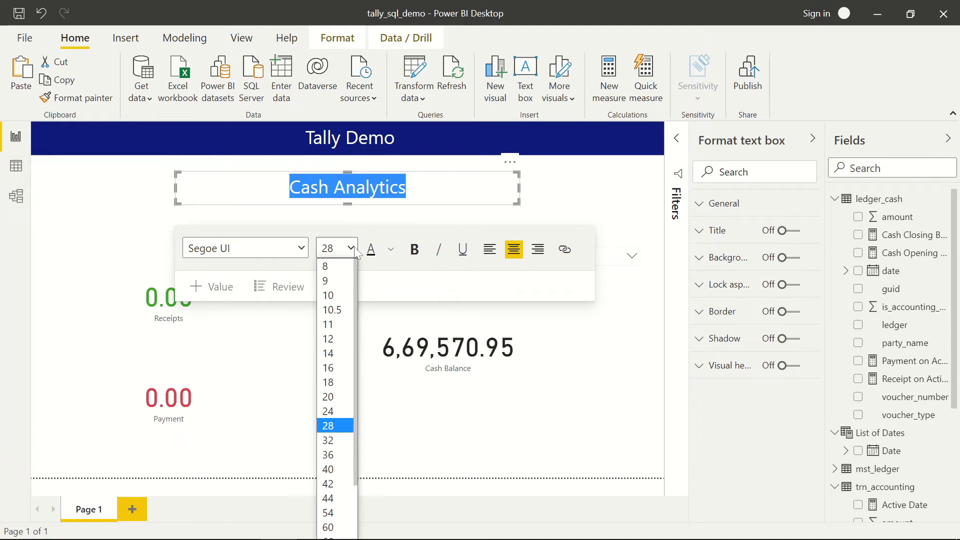
{"action": "left_click", "coordinate": [329, 367]}
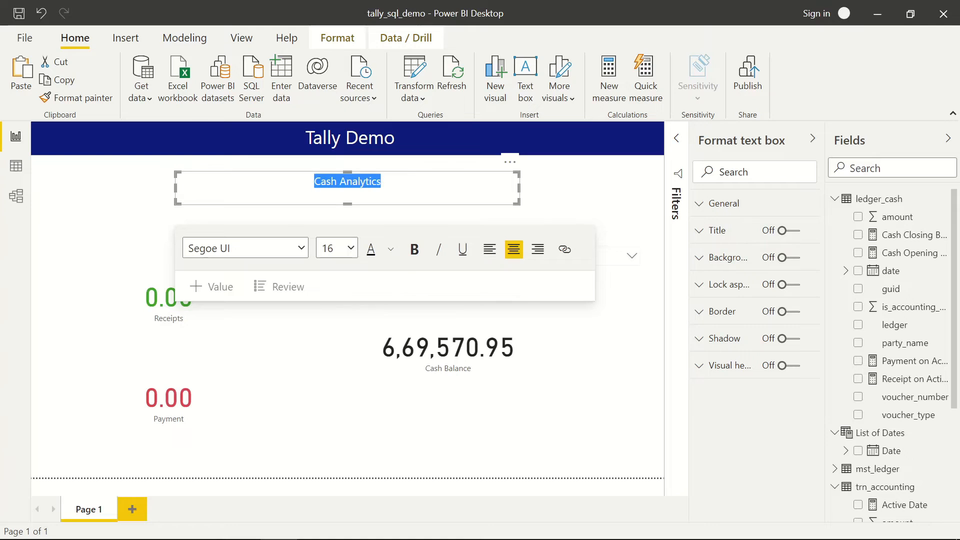
{"action": "left_click", "coordinate": [351, 248]}
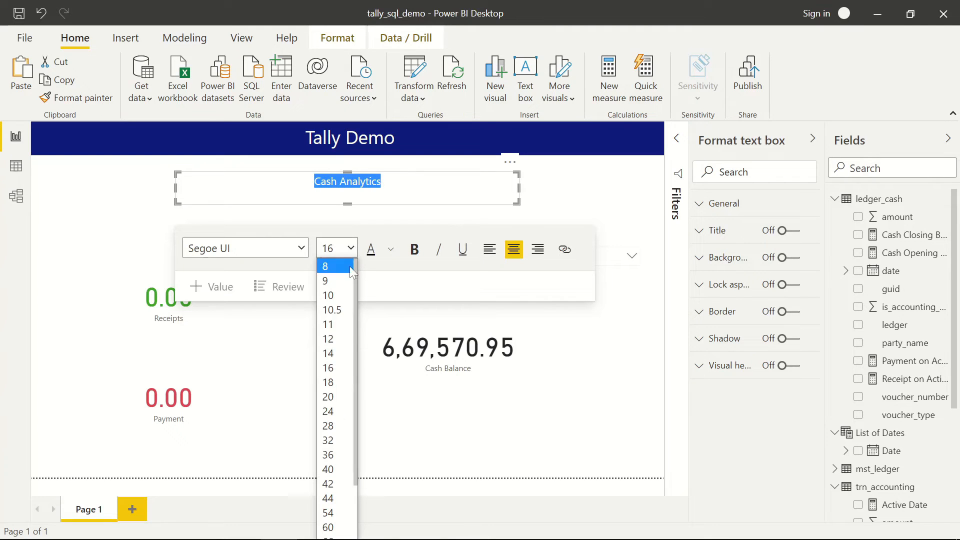
{"action": "left_click", "coordinate": [328, 396]}
{"action": "left_click", "coordinate": [561, 194]}
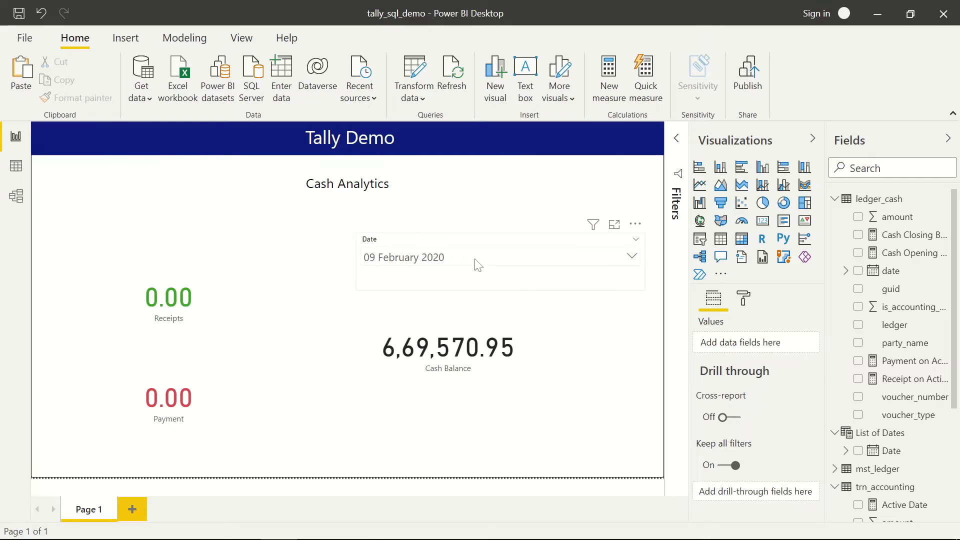
{"action": "left_click_drag", "start_coordinate": [470, 239], "coordinate": [475, 231]}
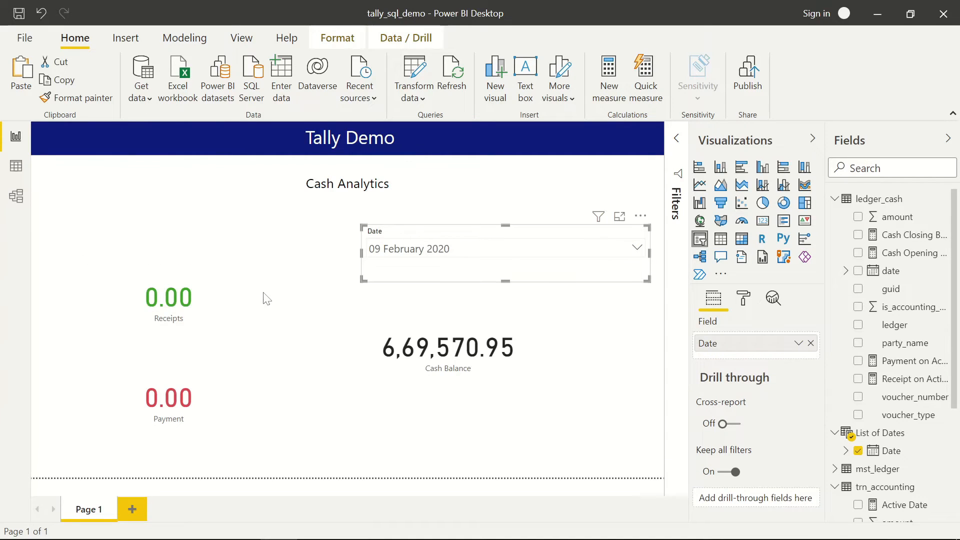
{"action": "left_click", "coordinate": [290, 371]}
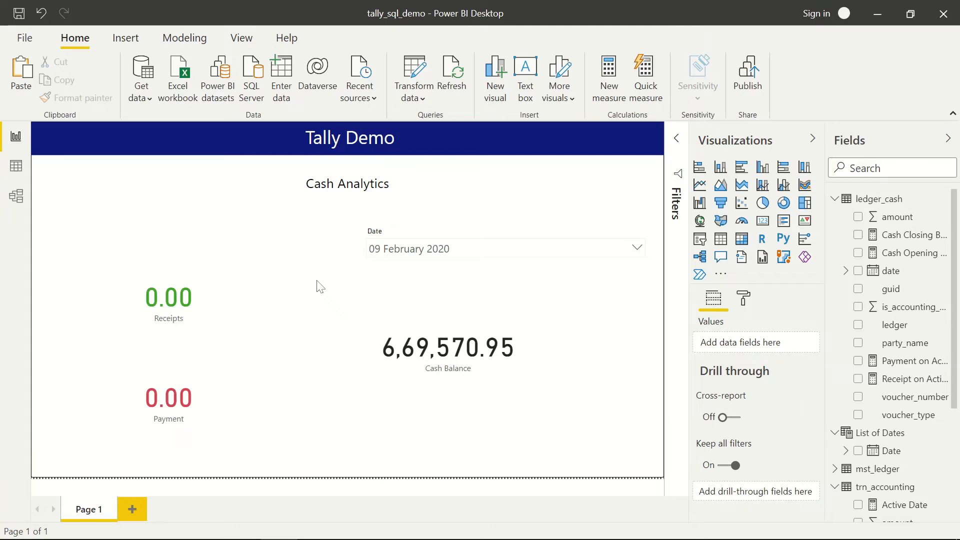
- Rename the Page 1 tab to 'Cash Analysis' and save the report
{"action": "double_click", "coordinate": [92, 512]}
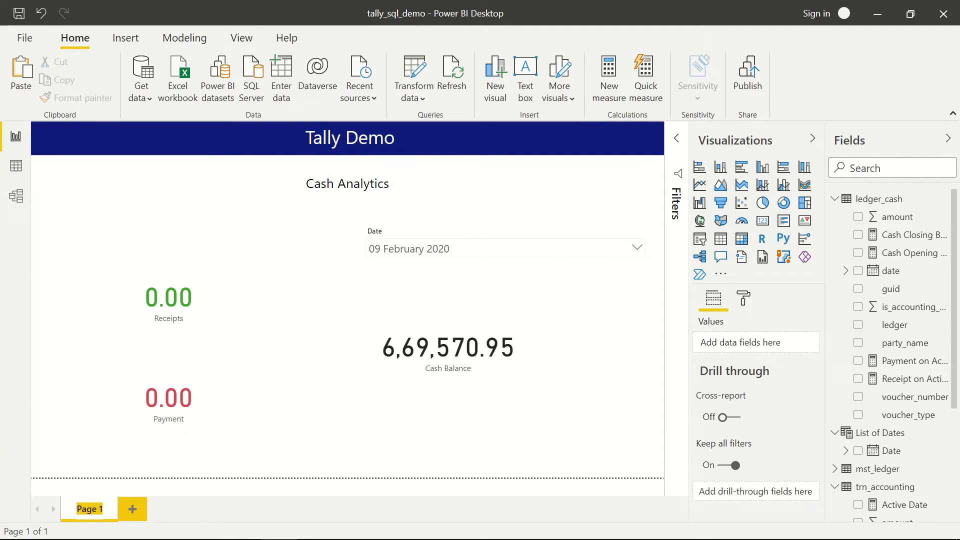
{"action": "type", "text": "c"}
{"action": "type", "text": "ash A"}
{"action": "type", "text": "nalytics"}
{"action": "key", "text": "BackSpace"}
{"action": "key", "text": "BackSpace"}
{"action": "key", "text": "BackSpace"}
{"action": "key", "text": "BackSpace"}
{"action": "type", "text": "sis"}
{"action": "key", "text": "Return"}
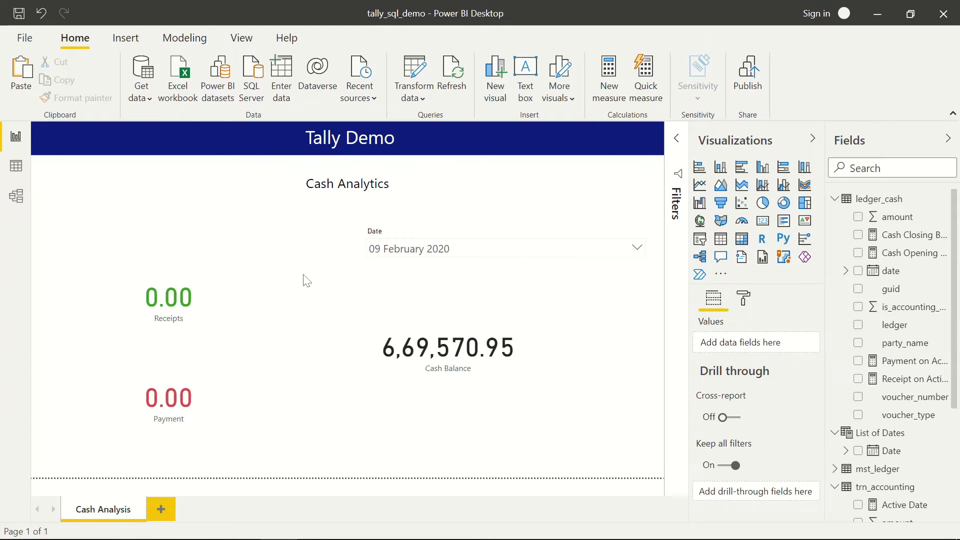
{"action": "left_click", "coordinate": [19, 17]}
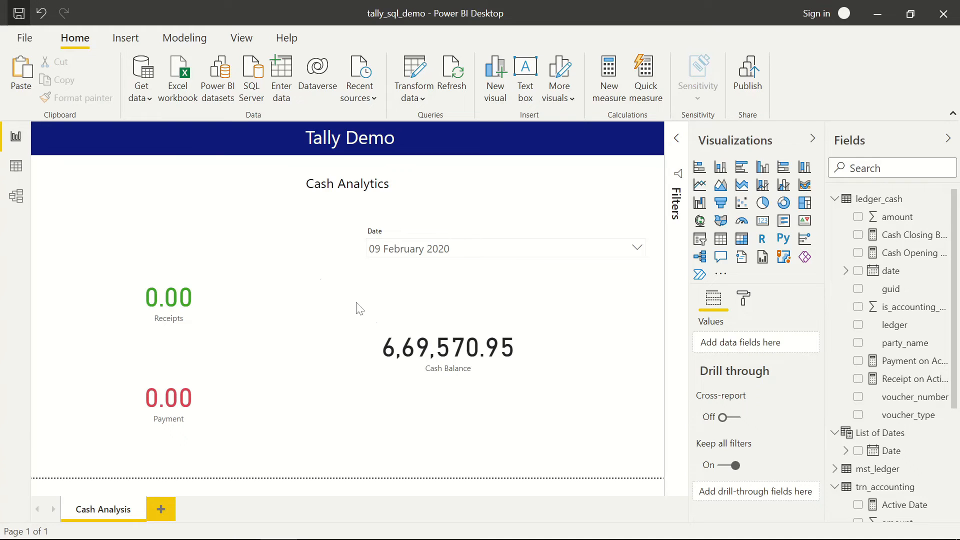
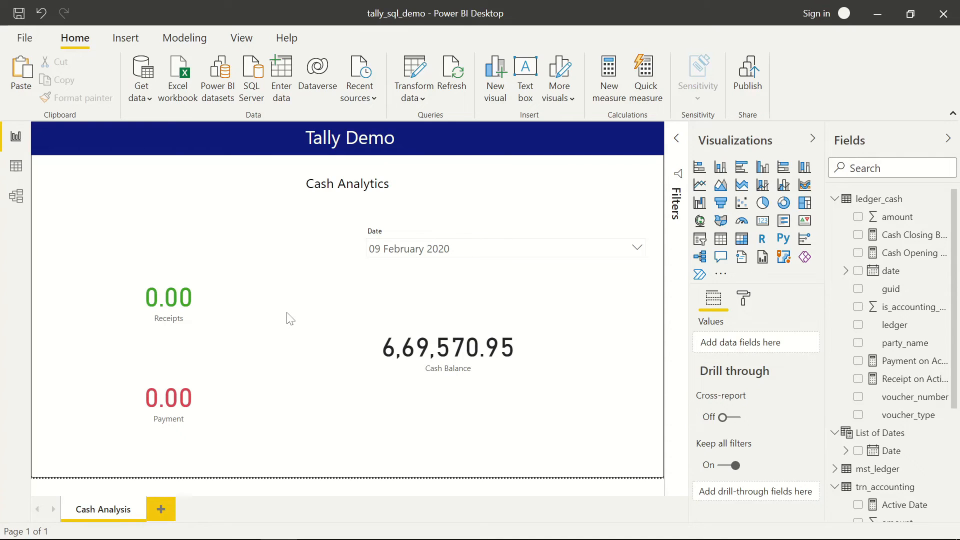
- In Firefox, search Google for 'power bi service' in a new tab and open the 'Sign in | Microsoft Power BI' result
{"action": "mouse_move", "coordinate": [338, 536]}
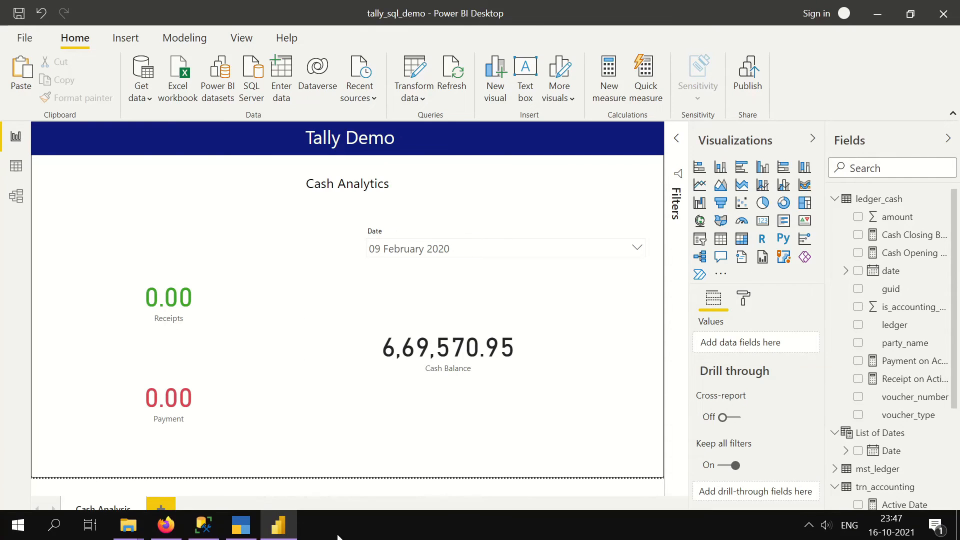
{"action": "left_click", "coordinate": [241, 526]}
{"action": "left_click", "coordinate": [166, 525]}
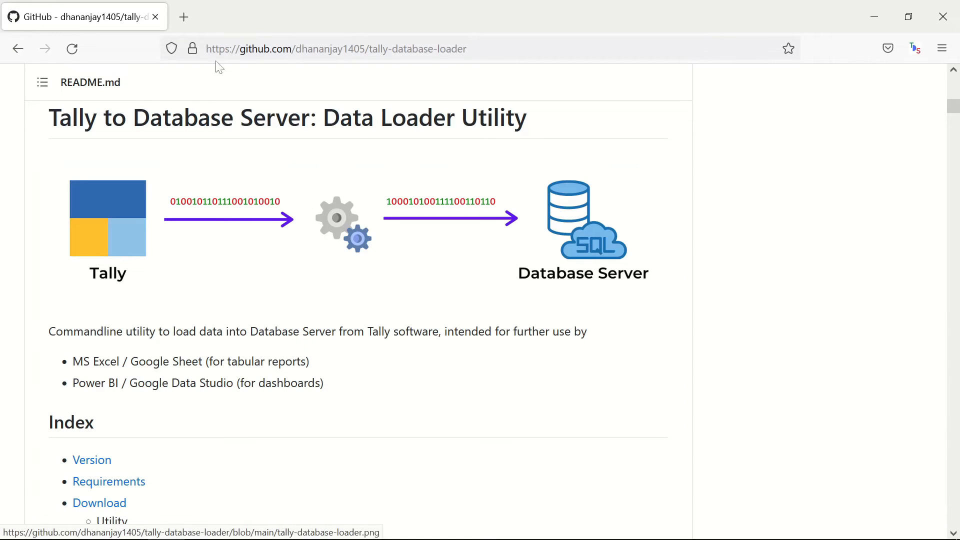
{"action": "left_click", "coordinate": [188, 26]}
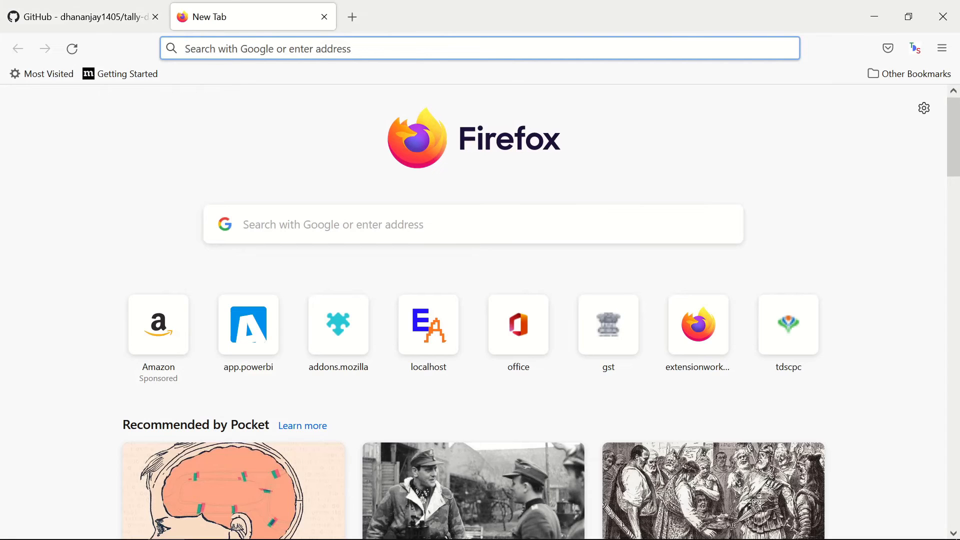
{"action": "type", "text": "po"}
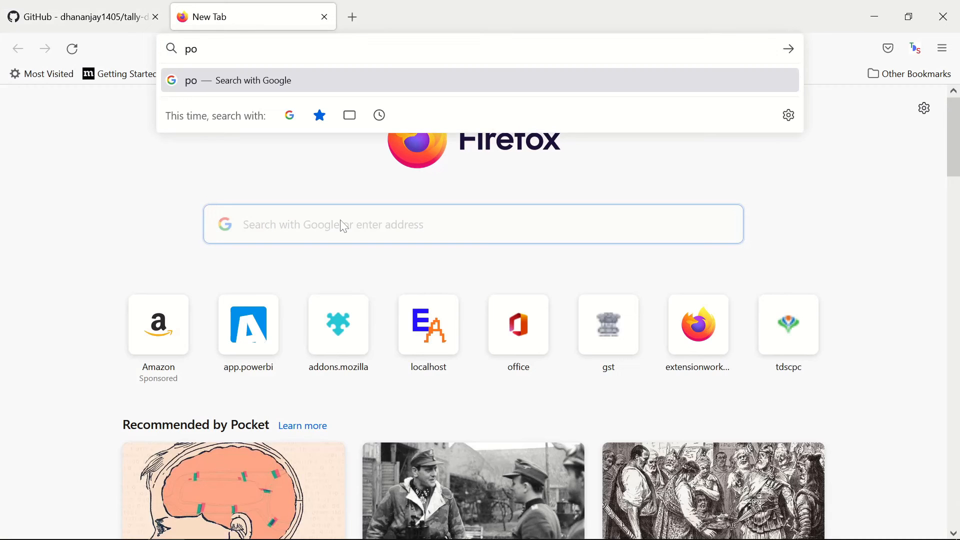
{"action": "type", "text": "wer bi service"}
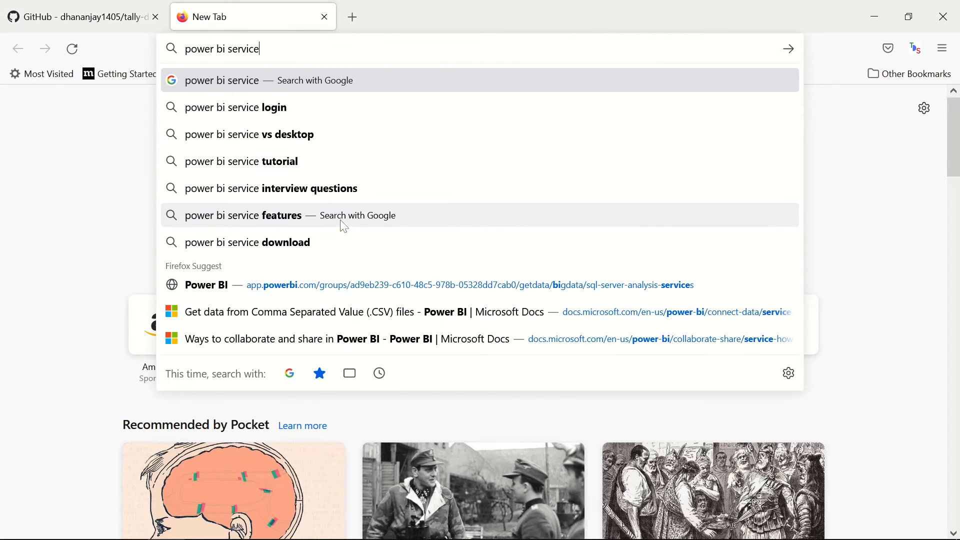
{"action": "key", "text": "Return"}
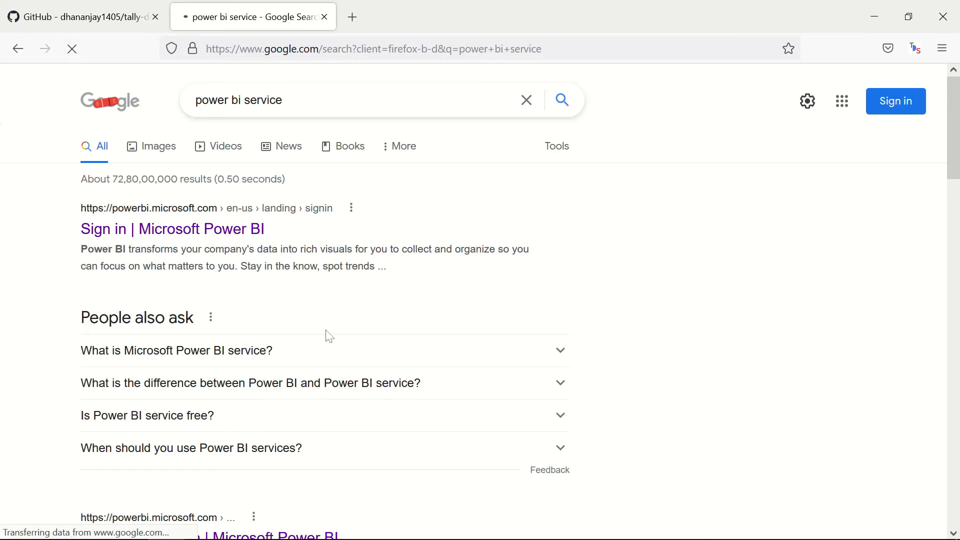
{"action": "left_click", "coordinate": [231, 238]}
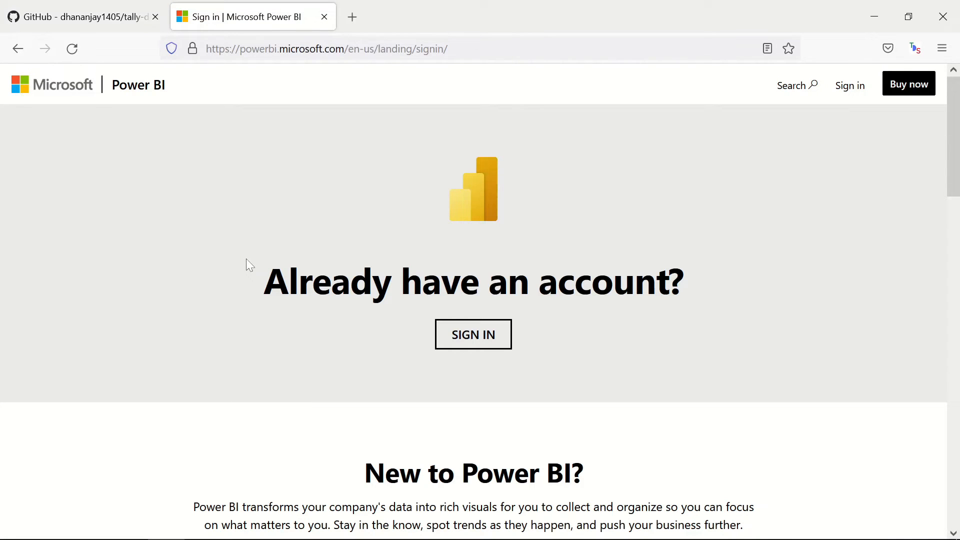
- Choose SIGN IN under 'Already have an account?' on the Power BI landing page
{"action": "left_click", "coordinate": [471, 336]}
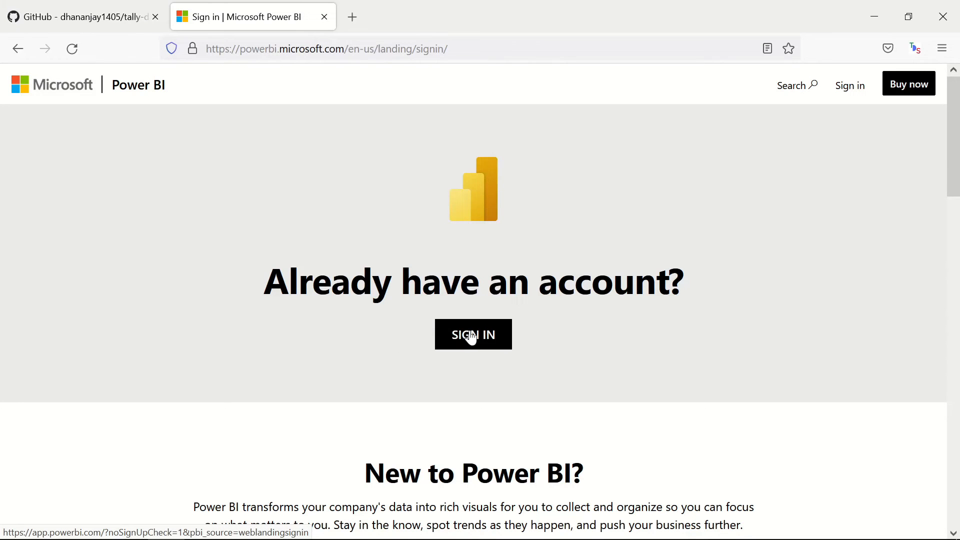
{"action": "scroll", "coordinate": [478, 339], "scroll_direction": "down", "scroll_amount": 5}
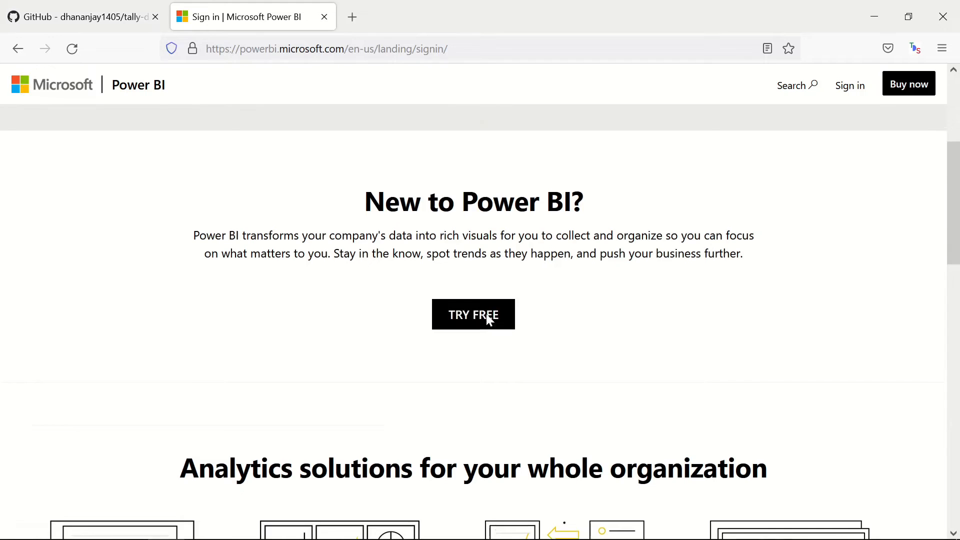
{"action": "scroll", "coordinate": [488, 319], "scroll_direction": "up", "scroll_amount": 5}
{"action": "scroll", "coordinate": [492, 410], "scroll_direction": "down", "scroll_amount": 4}
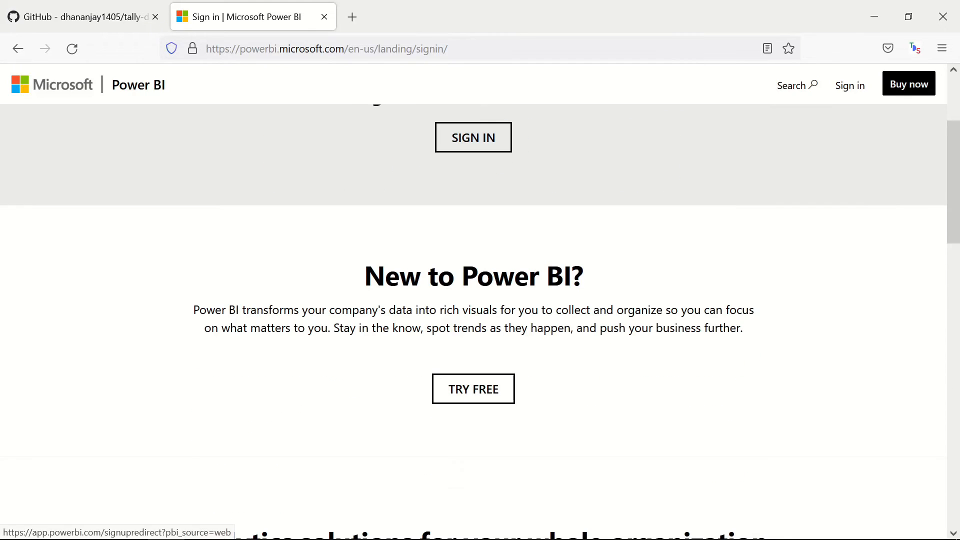
{"action": "scroll", "coordinate": [472, 261], "scroll_direction": "up", "scroll_amount": 2}
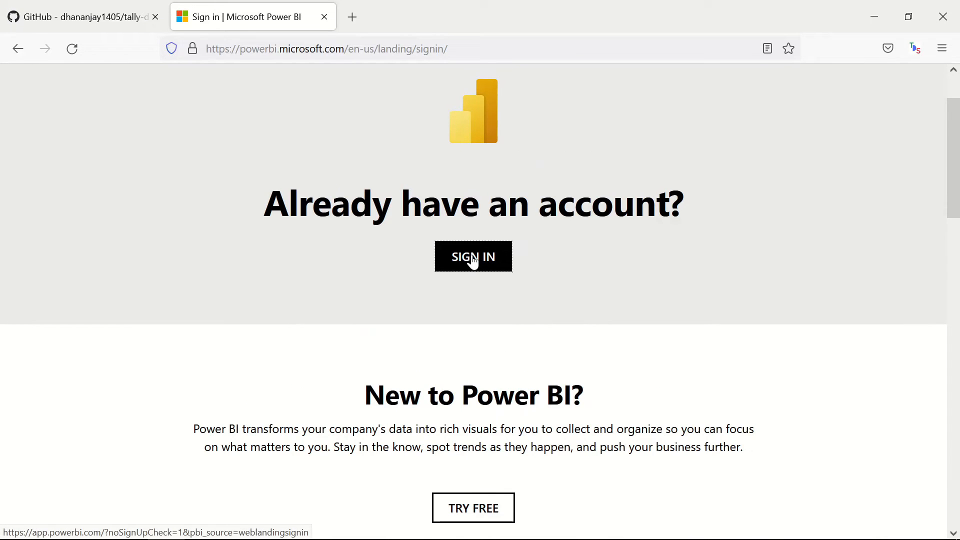
{"action": "left_click", "coordinate": [472, 261]}
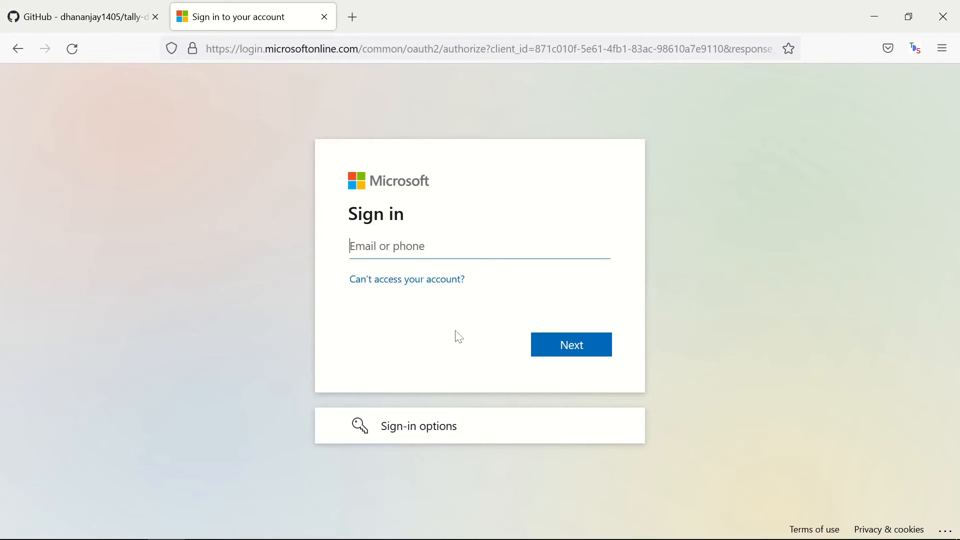
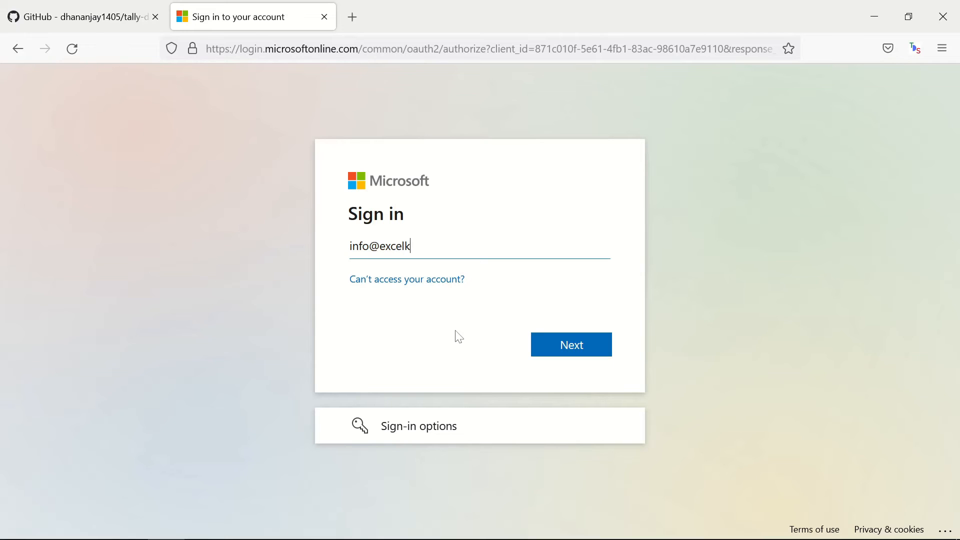
- Sign in with the account e-mail and password, answering No to 'Stay signed in?'
{"action": "left_click", "coordinate": [559, 346]}
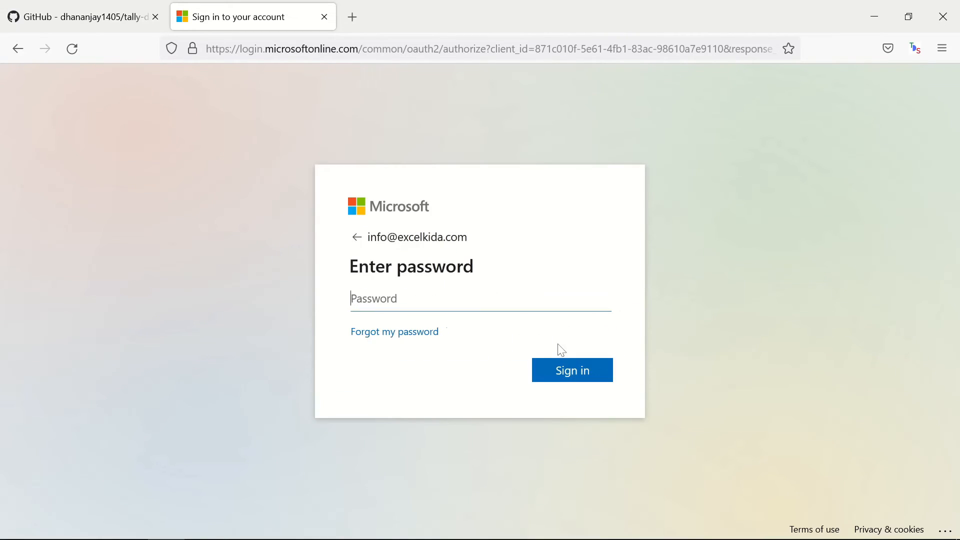
{"action": "type", "text": "•"}
{"action": "key", "text": "BackSpace"}
{"action": "type", "text": "••"}
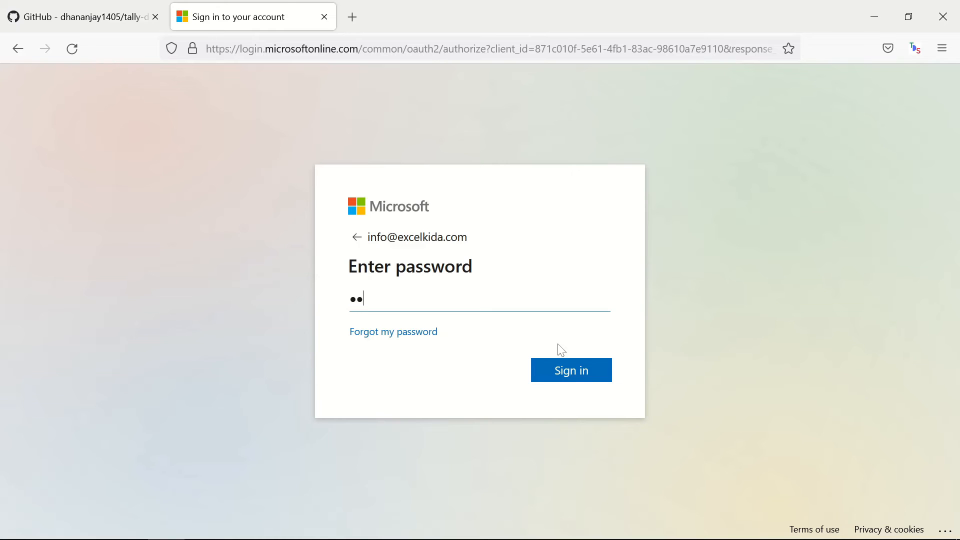
{"action": "type", "text": "••••••••••"}
{"action": "key", "text": "Return"}
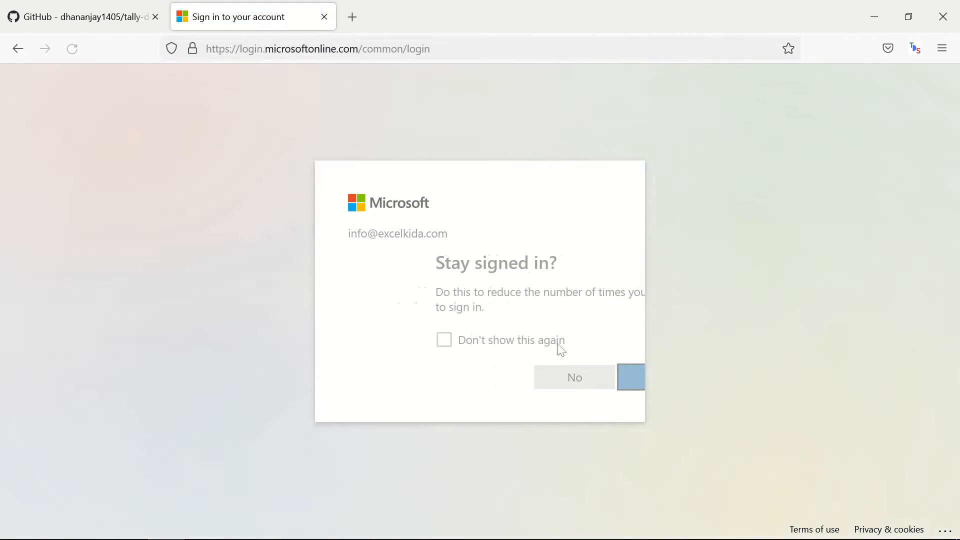
{"action": "left_click", "coordinate": [488, 383]}
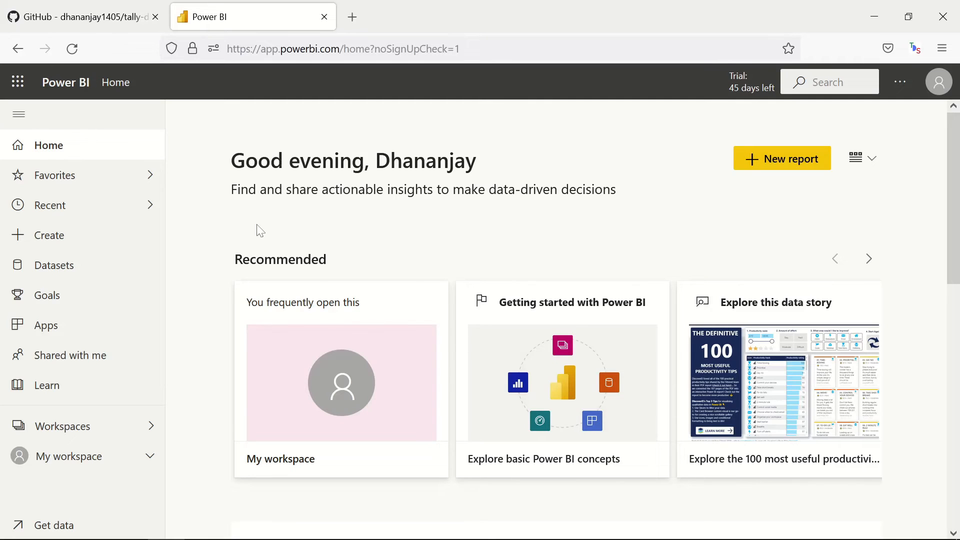
- Create and save a new workspace named 'Tally Demo' from the Workspaces list
{"action": "left_click", "coordinate": [150, 428]}
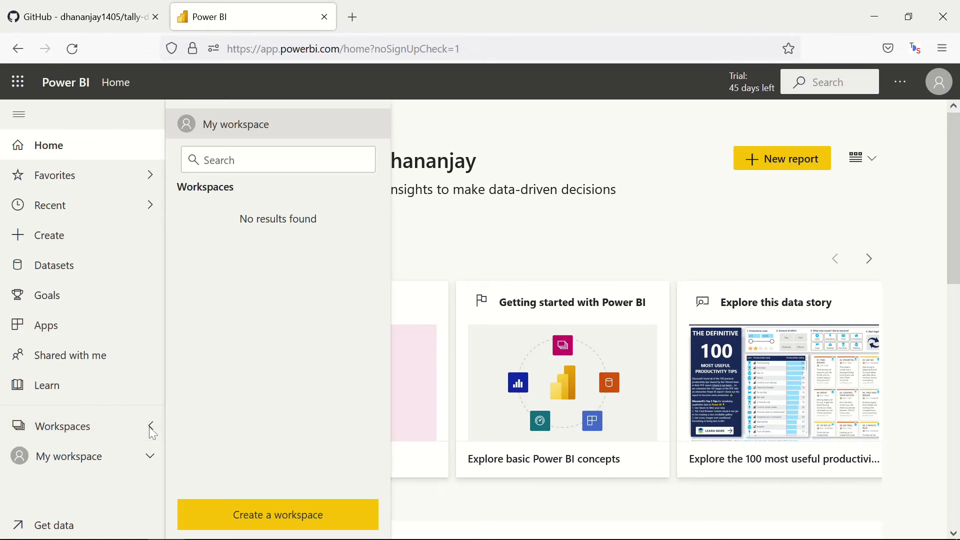
{"action": "left_click", "coordinate": [249, 518]}
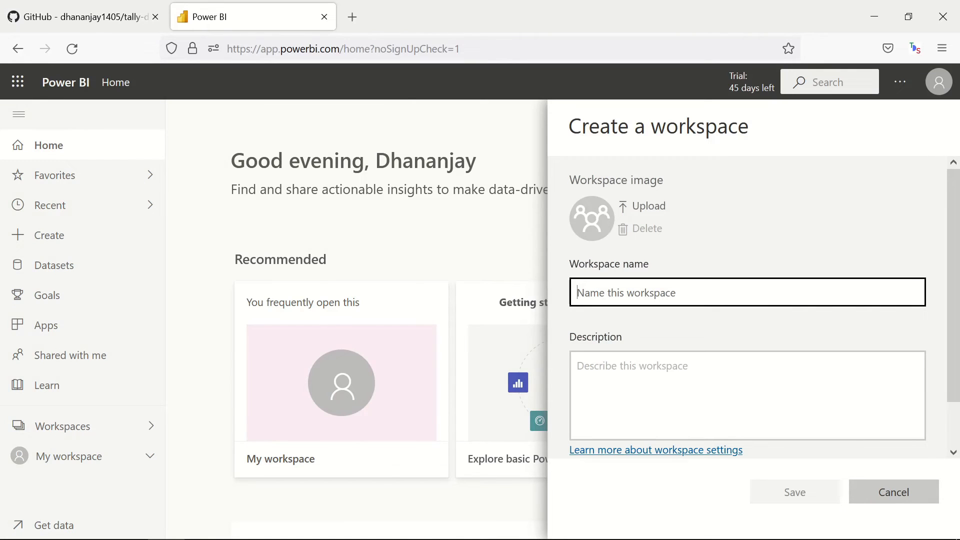
{"action": "type", "text": "Tally"}
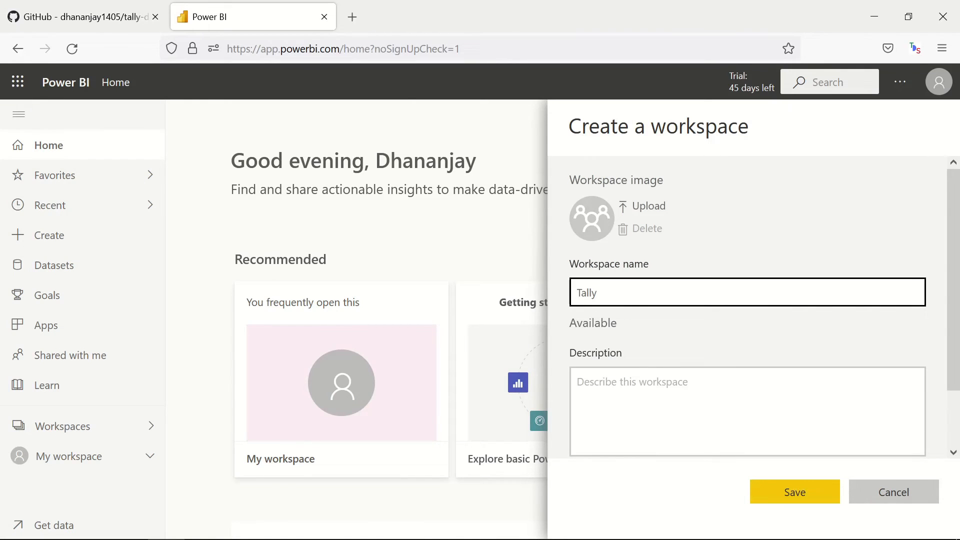
{"action": "type", "text": " Demo"}
{"action": "left_click", "coordinate": [795, 490]}
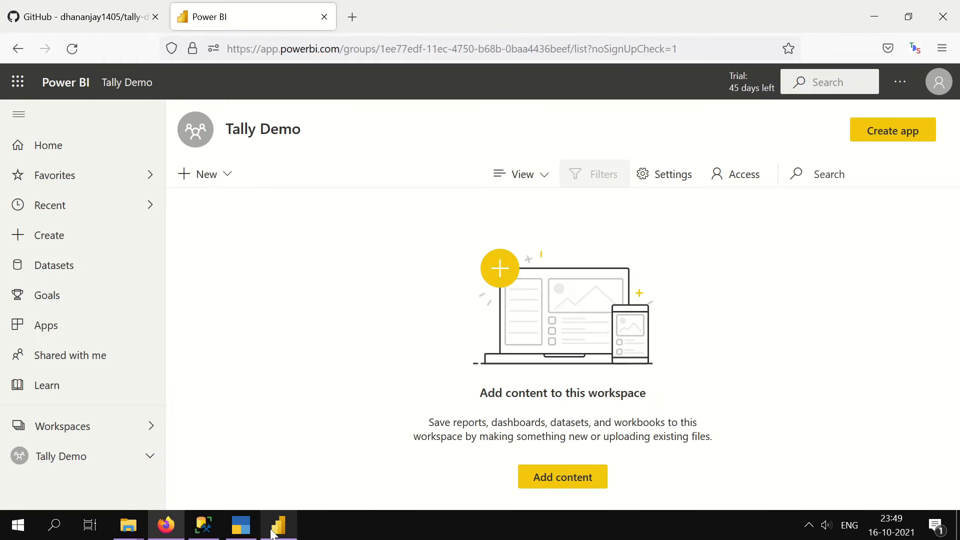
- Sign in to Power BI Desktop with the account e-mail and password
{"action": "left_click", "coordinate": [280, 527]}
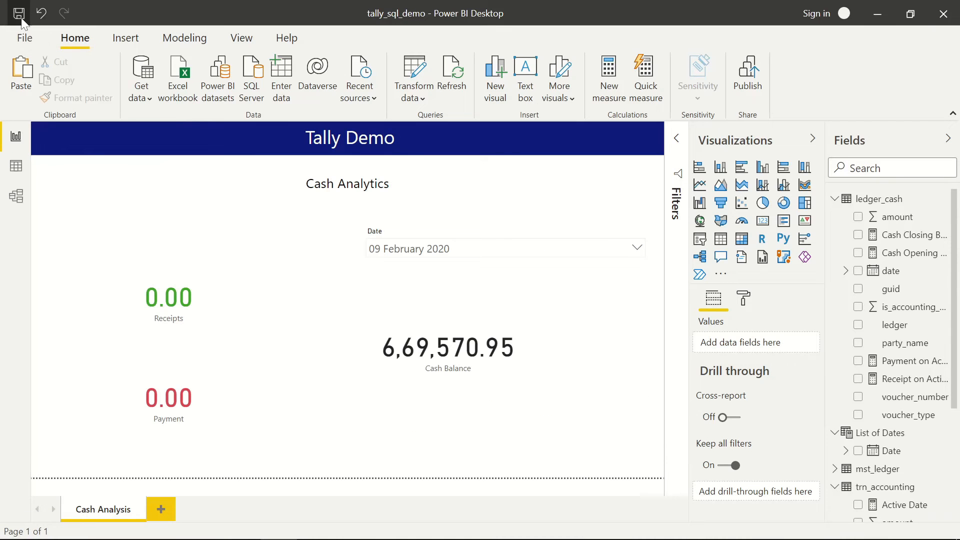
{"action": "left_click", "coordinate": [813, 18]}
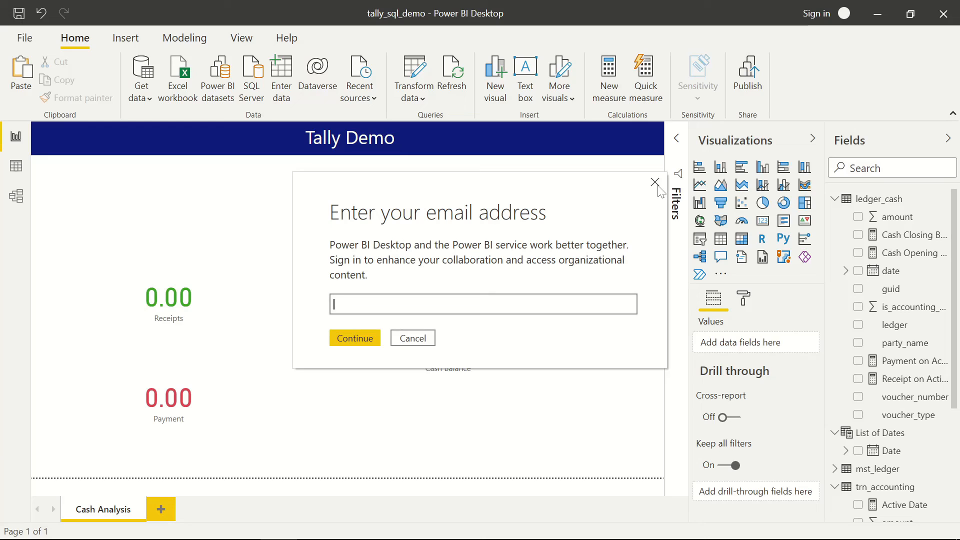
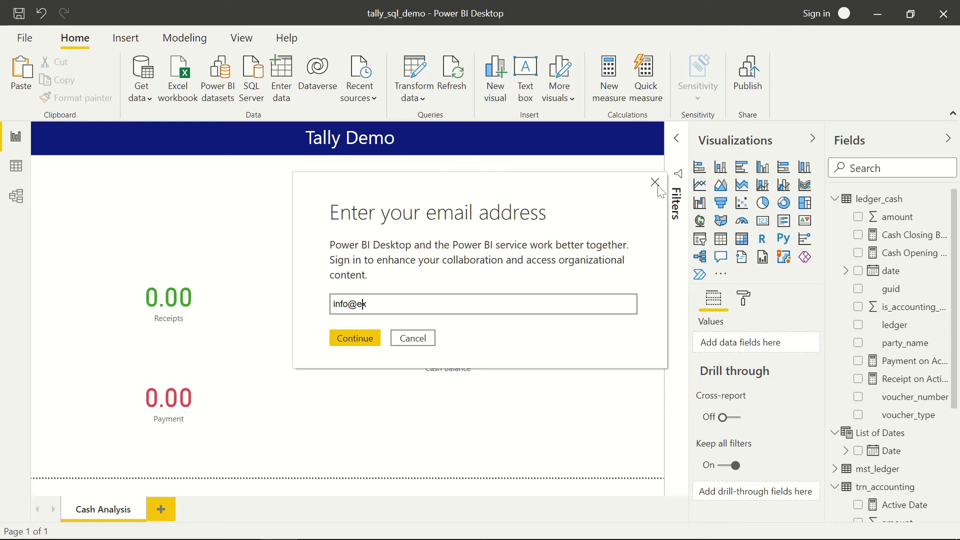
{"action": "left_click", "coordinate": [655, 183]}
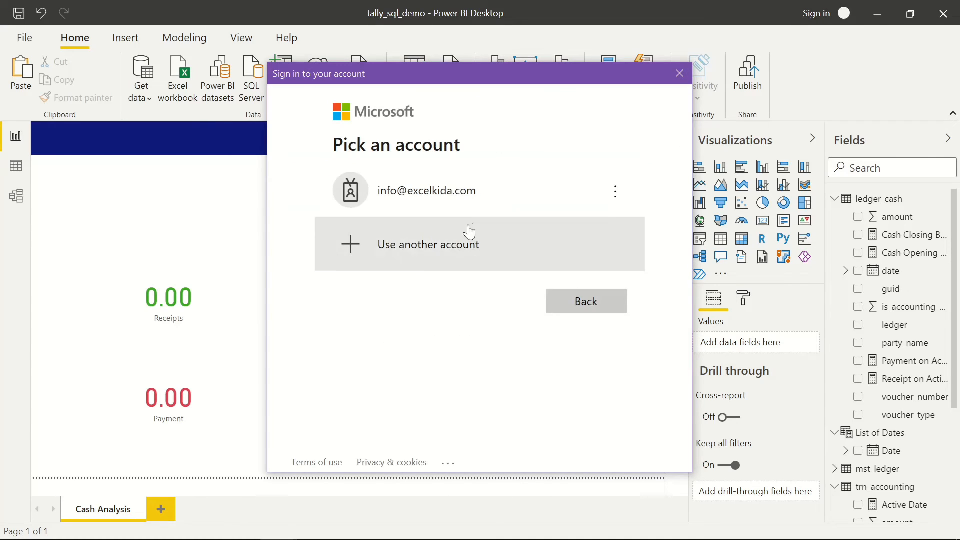
{"action": "left_click", "coordinate": [464, 197]}
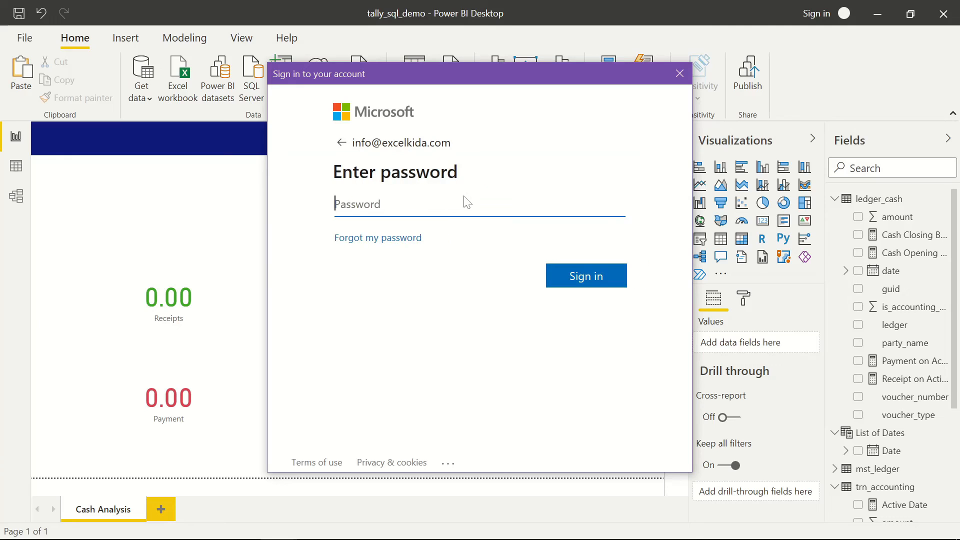
{"action": "type", "text": "••••••••••••"}
{"action": "key", "text": "Return"}
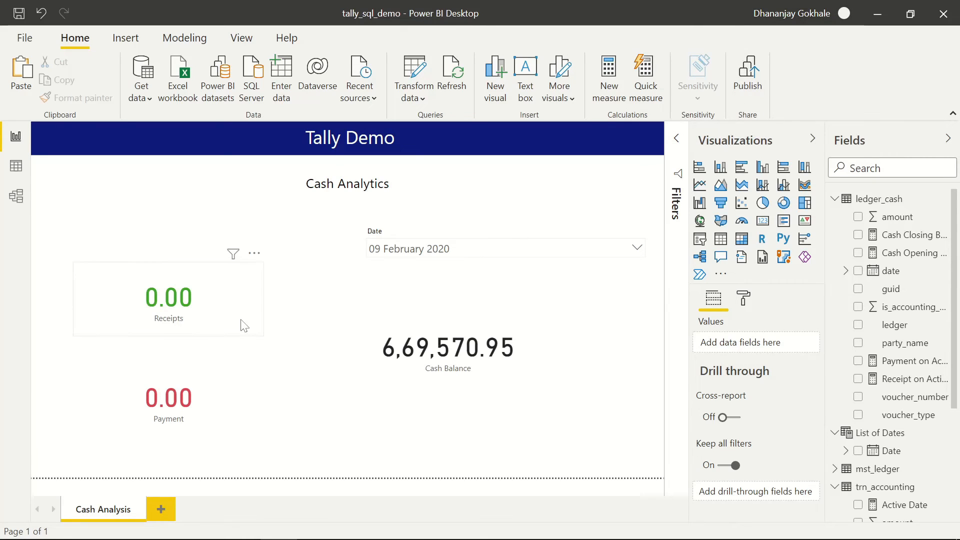
- Publish the report to the Tally Demo workspace, then return to the browser
{"action": "left_click", "coordinate": [749, 88]}
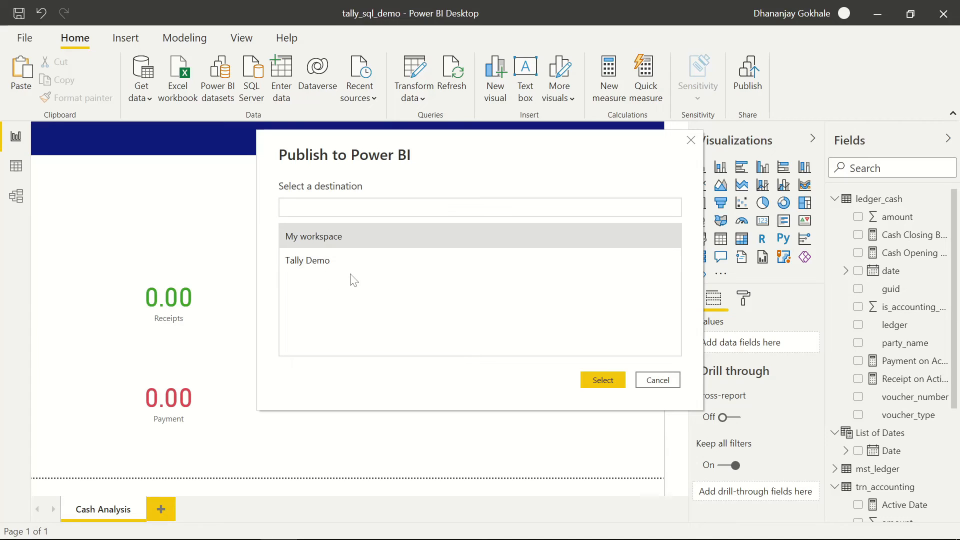
{"action": "left_click", "coordinate": [322, 264]}
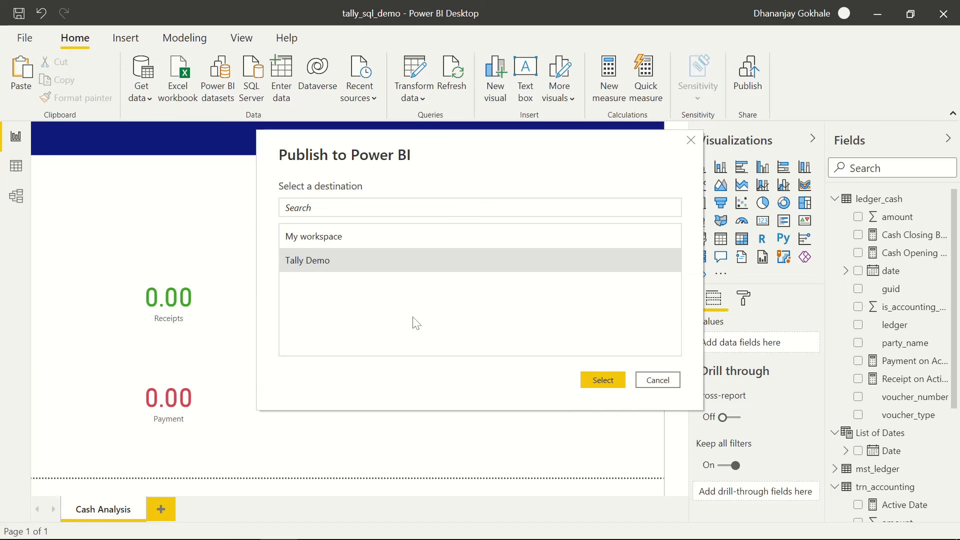
{"action": "left_click", "coordinate": [603, 379]}
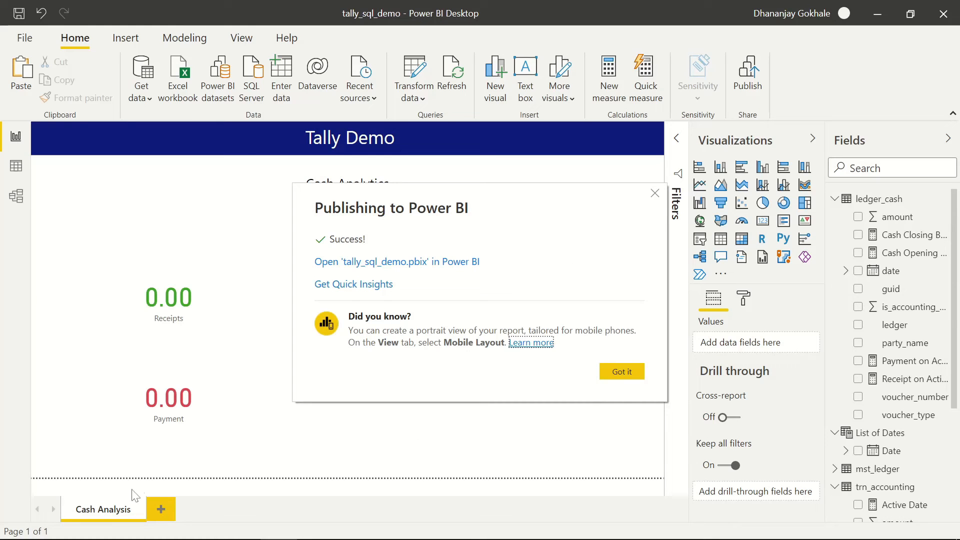
{"action": "left_click", "coordinate": [637, 373]}
{"action": "key", "text": "alt+Tab"}
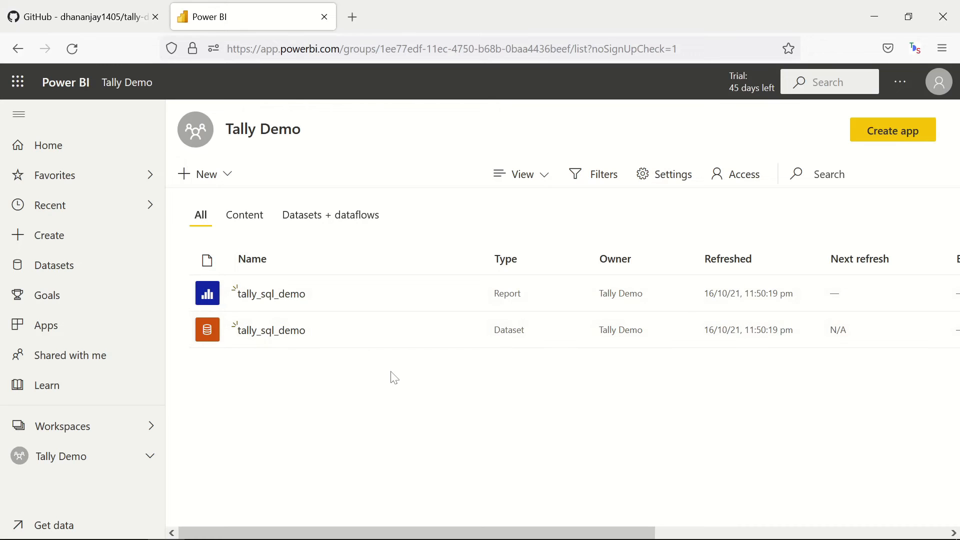
- Open the published tally_sql_demo report in the browser and close Power BI Desktop
{"action": "left_click", "coordinate": [281, 295]}
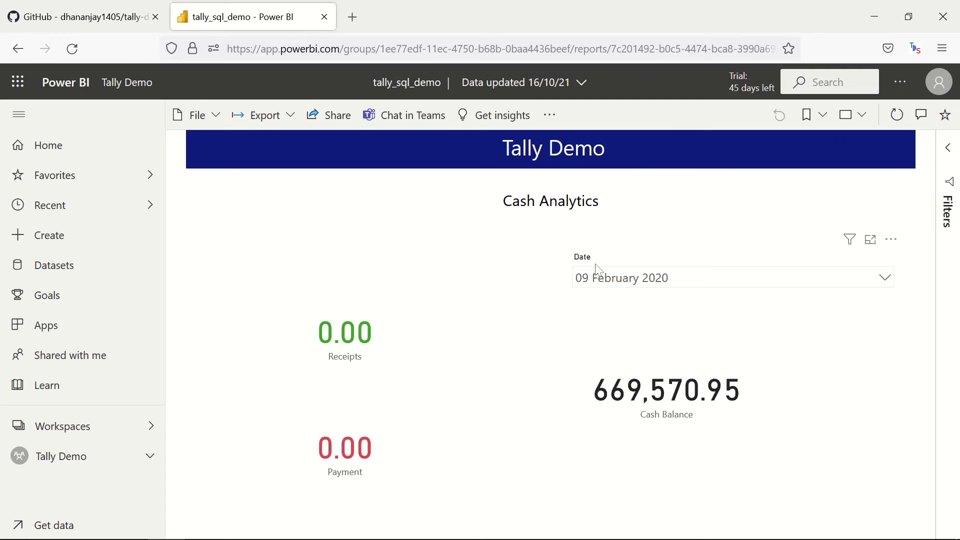
{"action": "key", "text": "alt+Tab"}
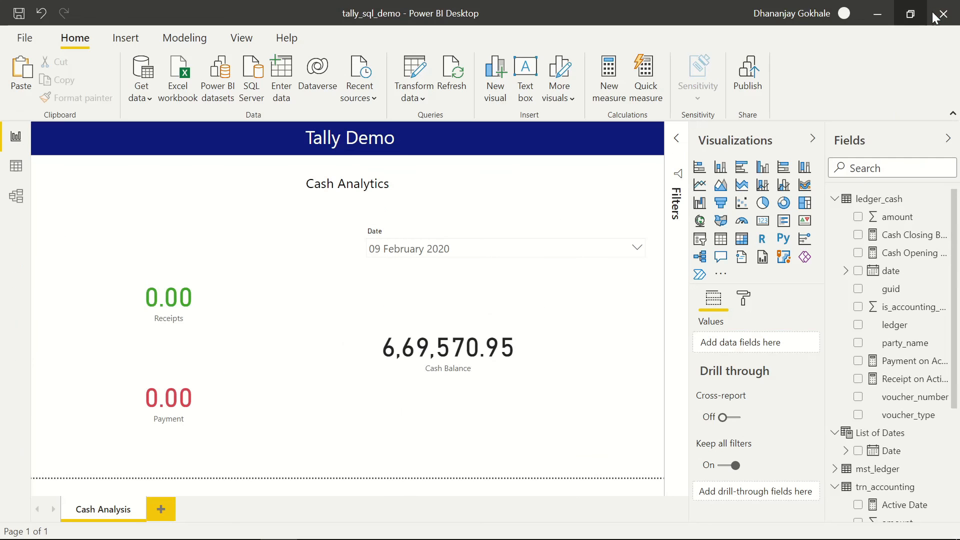
{"action": "left_click", "coordinate": [943, 17]}
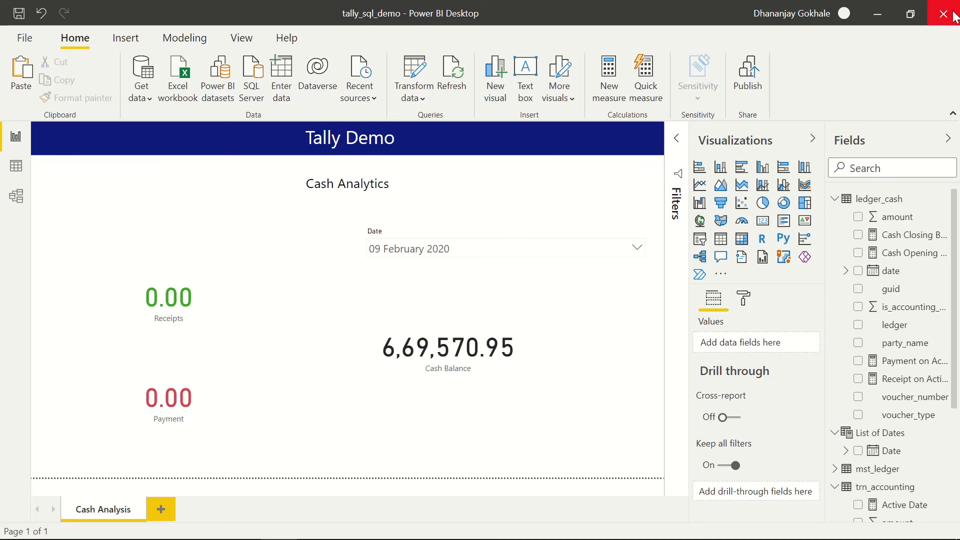
{"action": "left_click", "coordinate": [954, 16]}
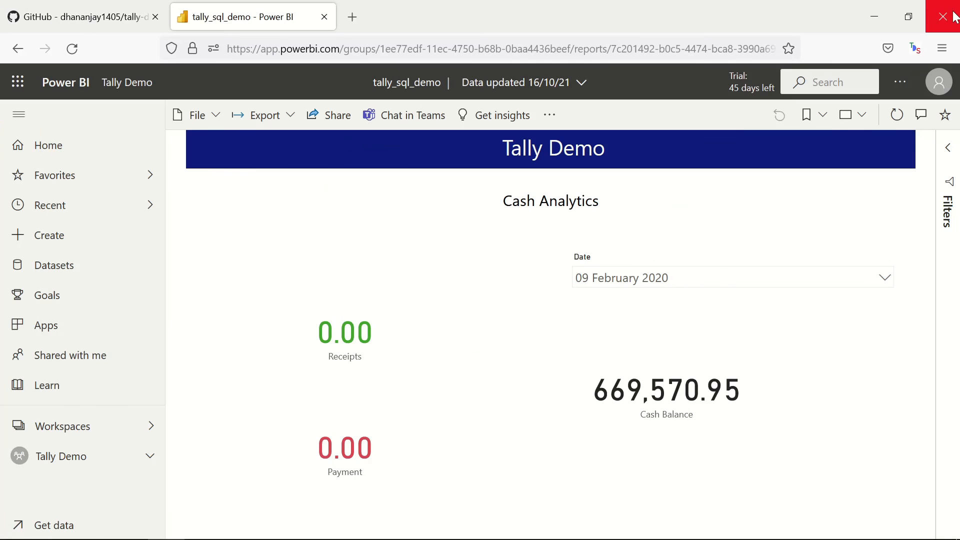
- Filter the Date slicer to 07 February, then 18 February, and finally 04 March 2020
{"action": "left_click", "coordinate": [644, 280]}
{"action": "scroll", "coordinate": [644, 343], "scroll_direction": "down", "scroll_amount": 3}
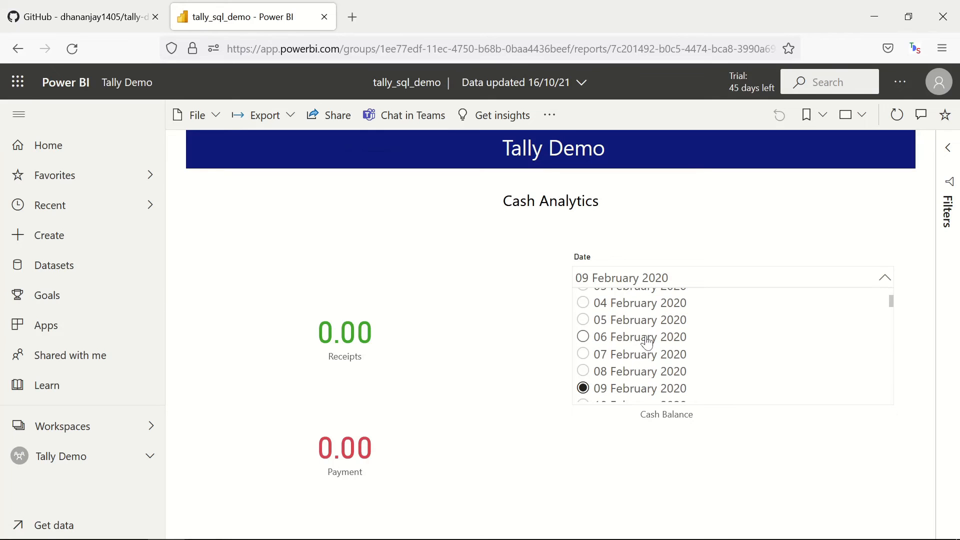
{"action": "scroll", "coordinate": [630, 345], "scroll_direction": "up", "scroll_amount": 2}
{"action": "left_click", "coordinate": [583, 354]}
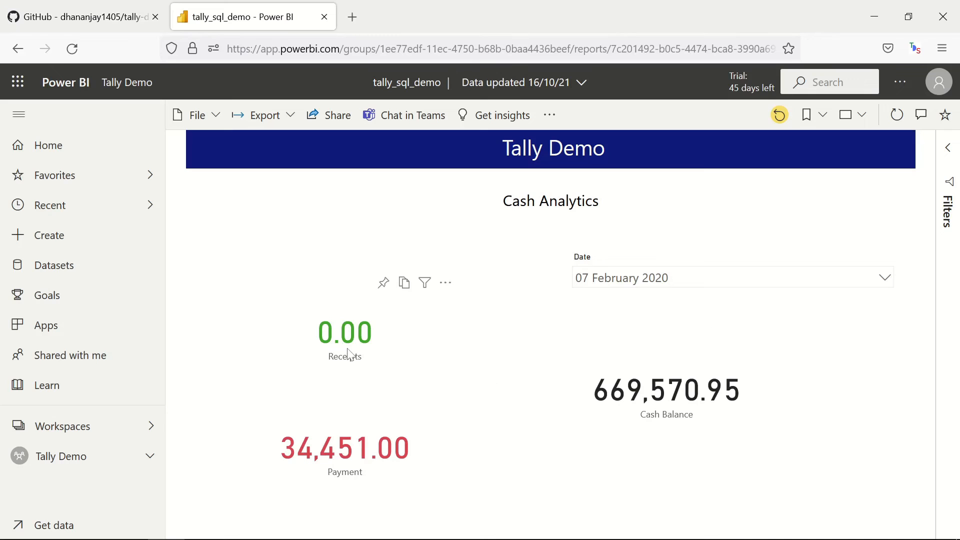
{"action": "left_click", "coordinate": [620, 284]}
{"action": "scroll", "coordinate": [620, 350], "scroll_direction": "down", "scroll_amount": 4}
{"action": "left_click", "coordinate": [583, 350]}
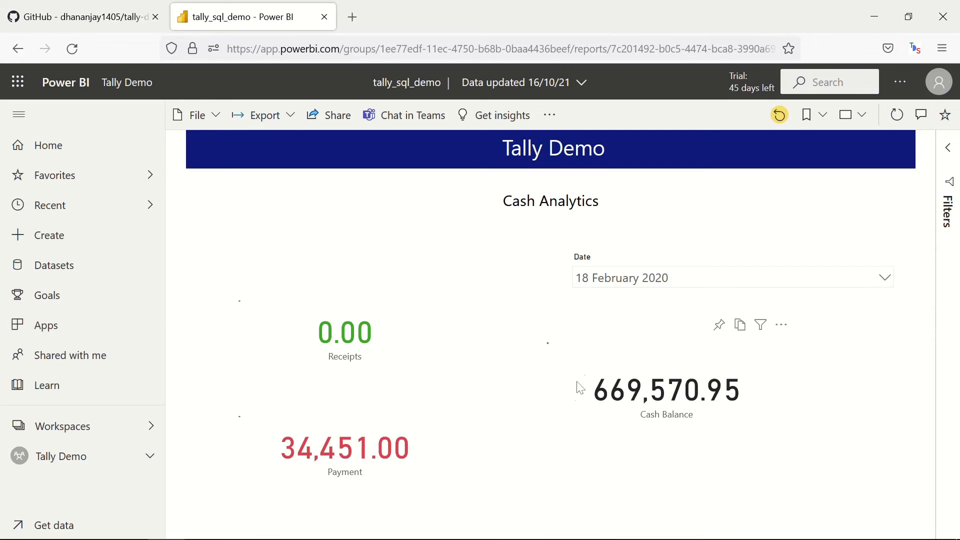
{"action": "left_click", "coordinate": [619, 280]}
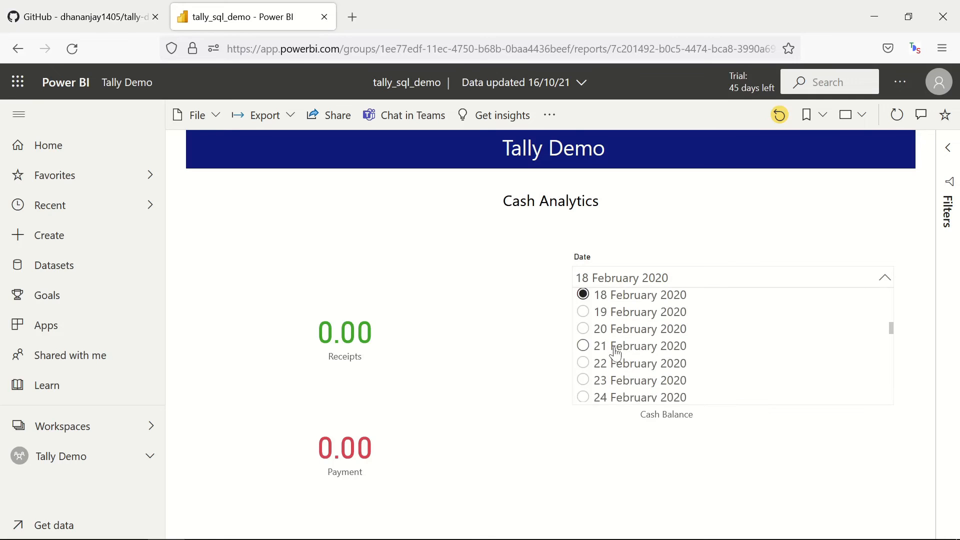
{"action": "scroll", "coordinate": [615, 354], "scroll_direction": "down", "scroll_amount": 4}
{"action": "left_click", "coordinate": [607, 350]}
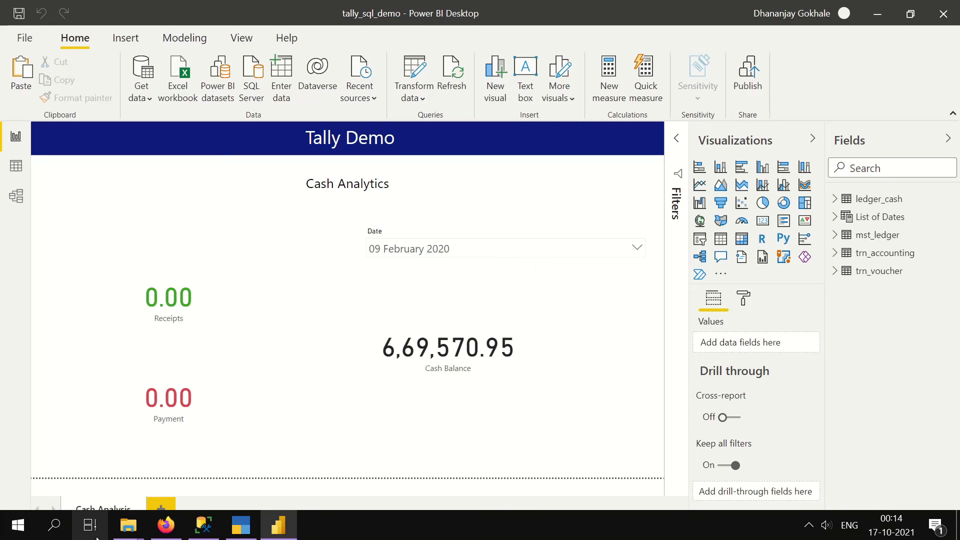
- Open Task Scheduler, create a task named 'Tally Sync', and add a new action
{"action": "left_click", "coordinate": [47, 531]}
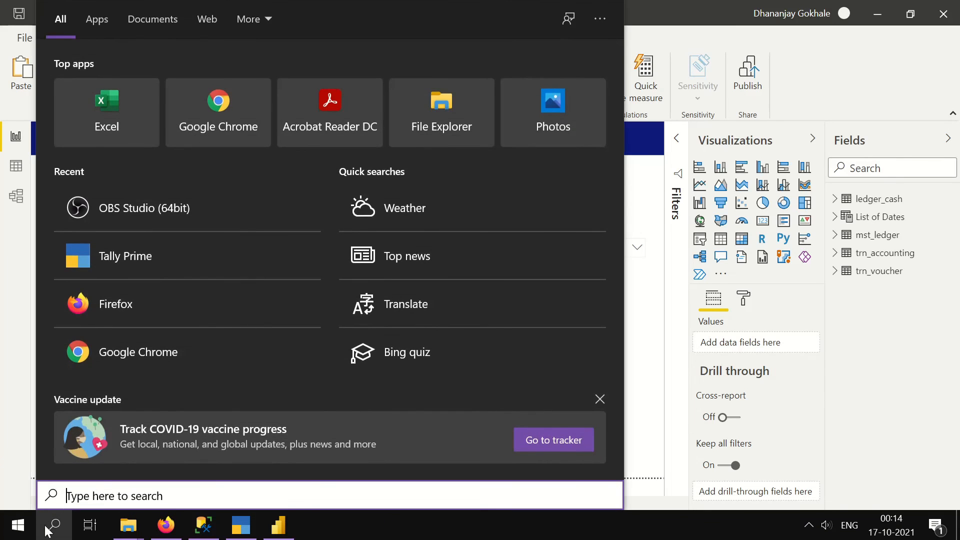
{"action": "type", "text": "task"}
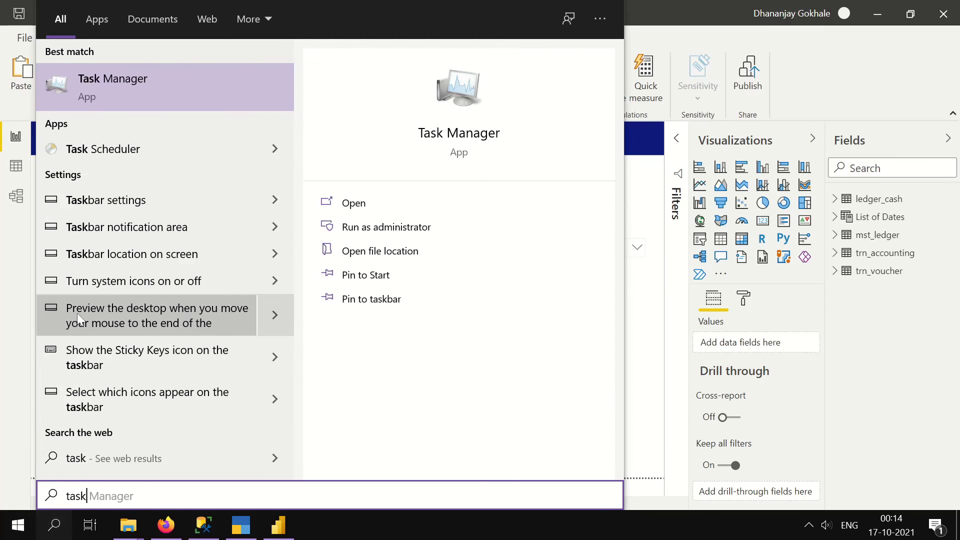
{"action": "left_click", "coordinate": [138, 157]}
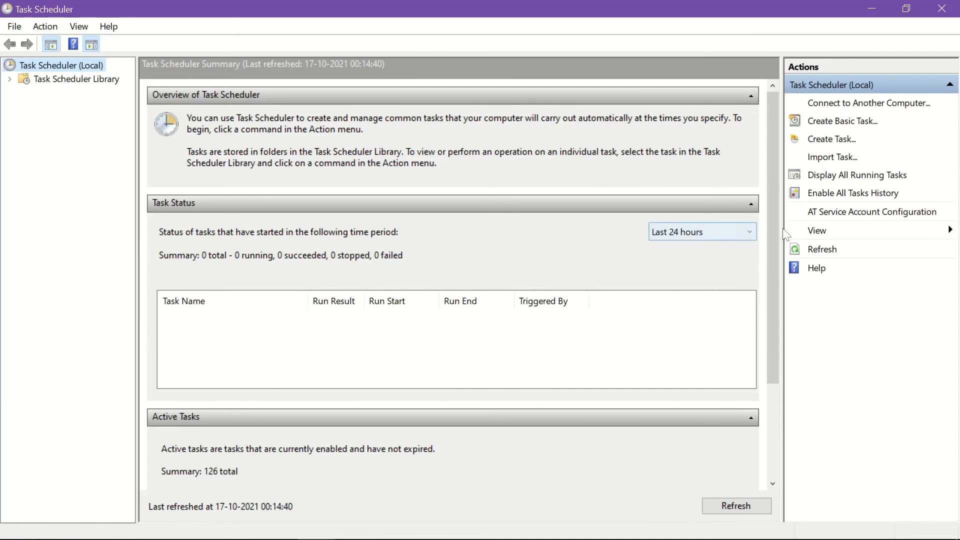
{"action": "left_click", "coordinate": [826, 143]}
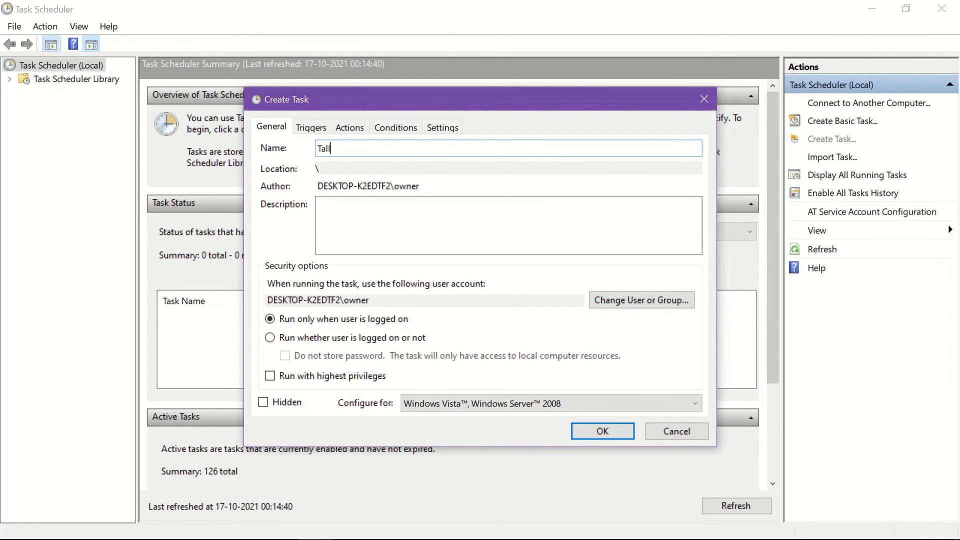
{"action": "type", "text": "Tally Sync"}
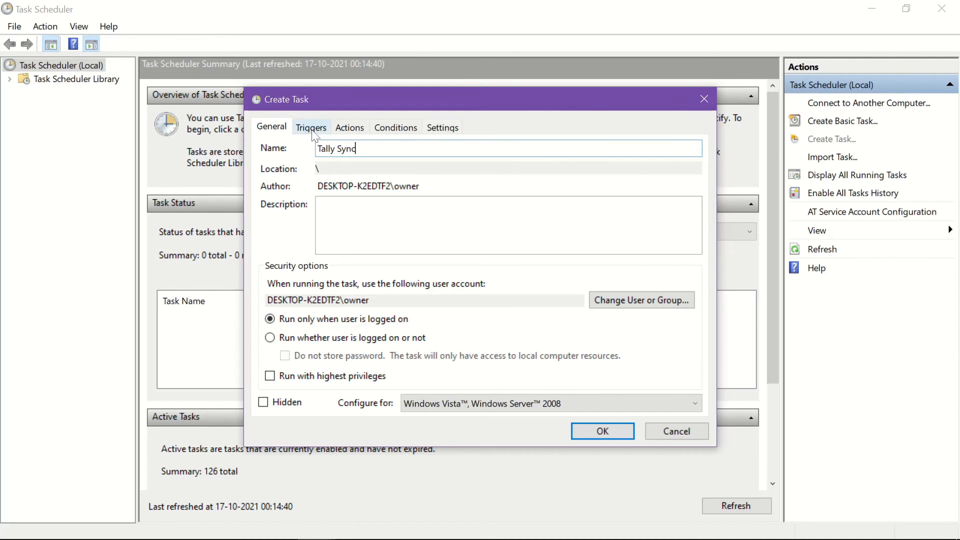
{"action": "left_click", "coordinate": [345, 128]}
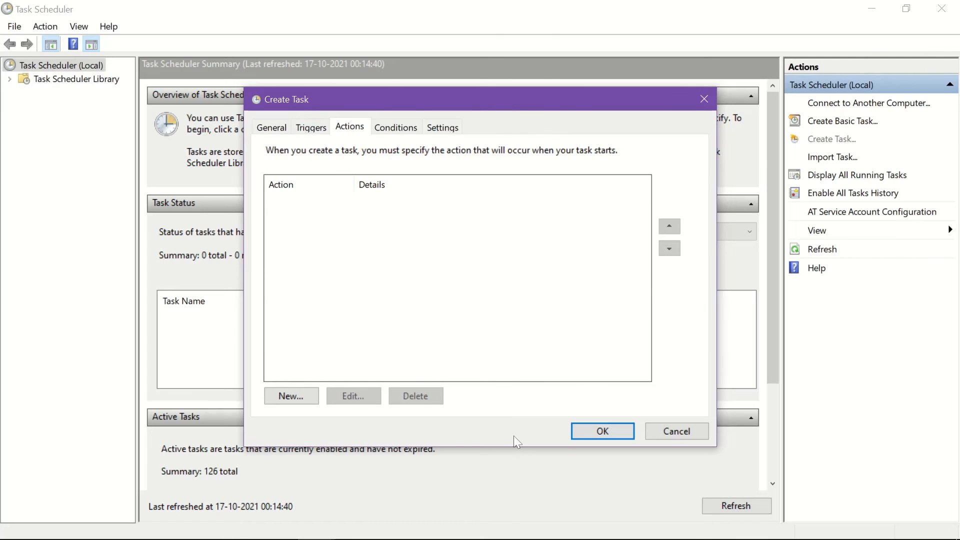
{"action": "left_click", "coordinate": [296, 397]}
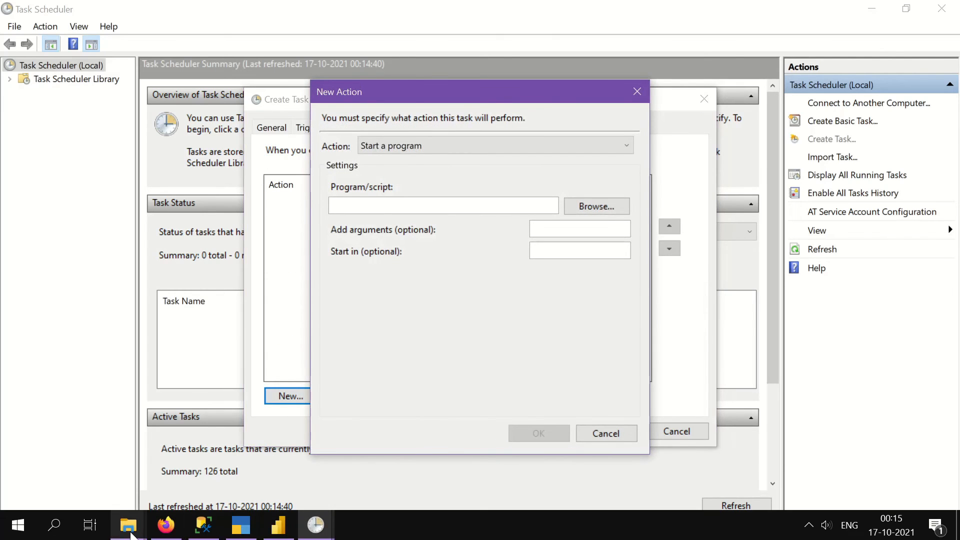
- Copy the D:\utility folder path from the Explorer window
{"action": "mouse_move", "coordinate": [128, 526]}
{"action": "left_click", "coordinate": [127, 487]}
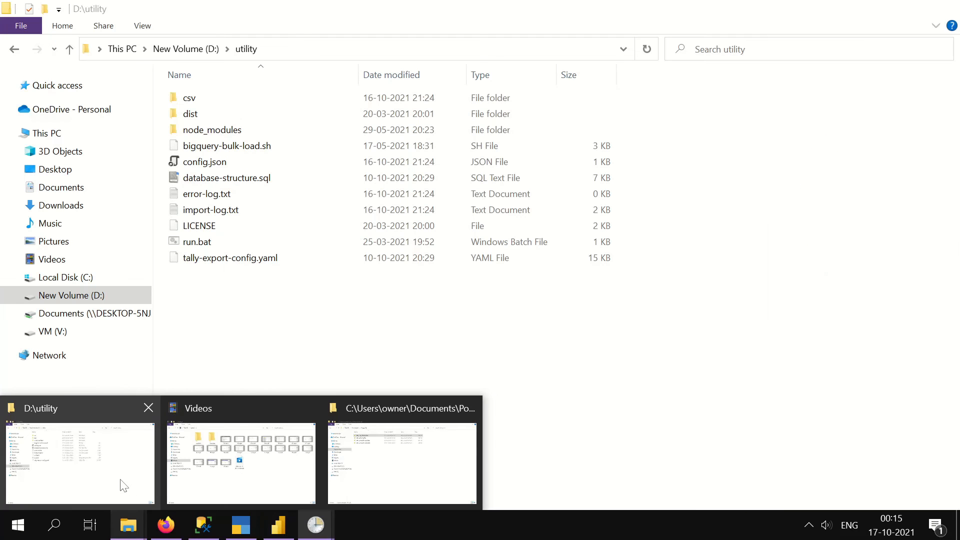
{"action": "left_click", "coordinate": [327, 55]}
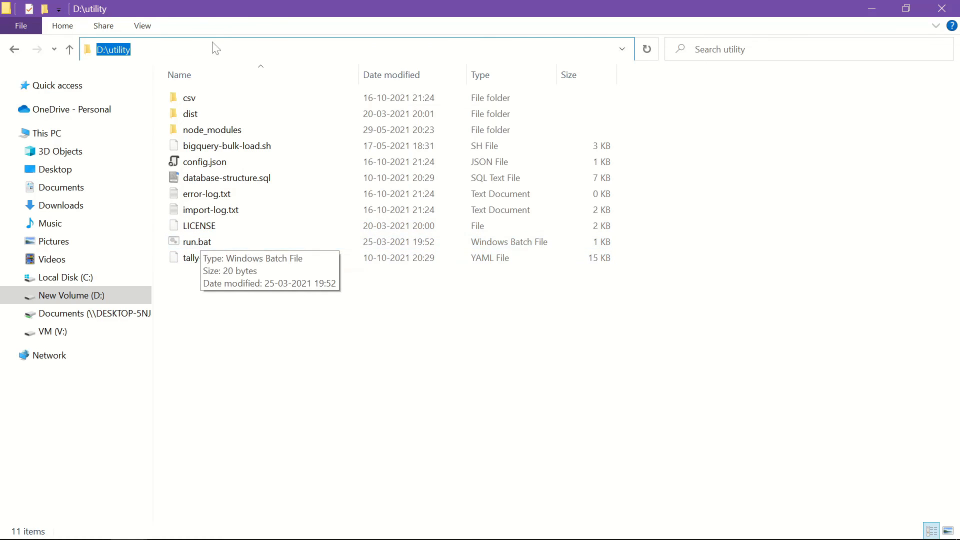
{"action": "key", "text": "alt+Tab"}
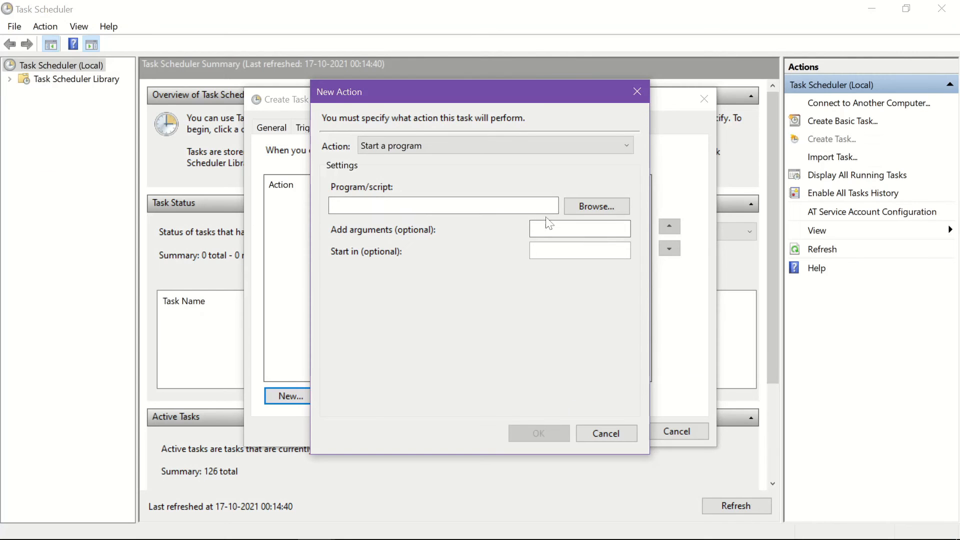
- Set the action to run D:\utility\run.bat, starting in D:\utility\
{"action": "left_click", "coordinate": [592, 208]}
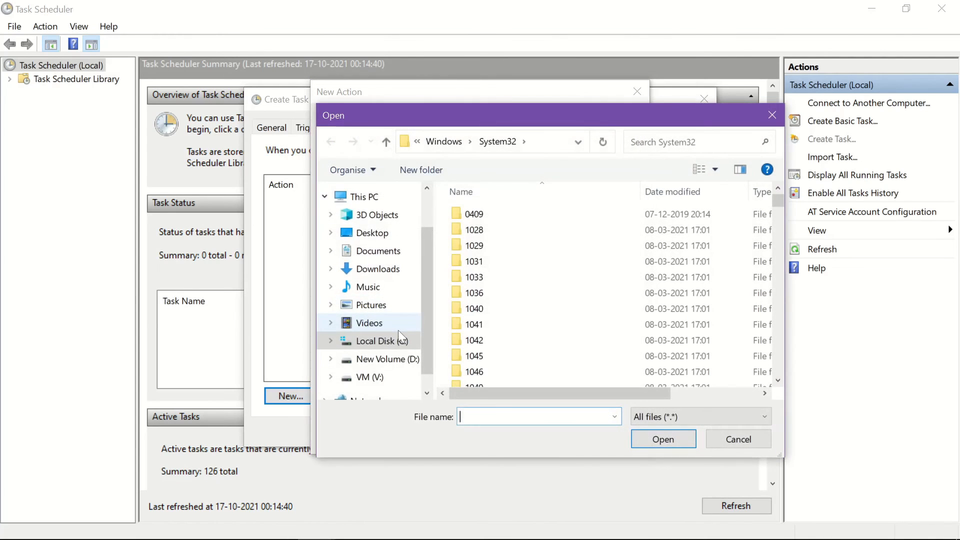
{"action": "key", "text": "Return"}
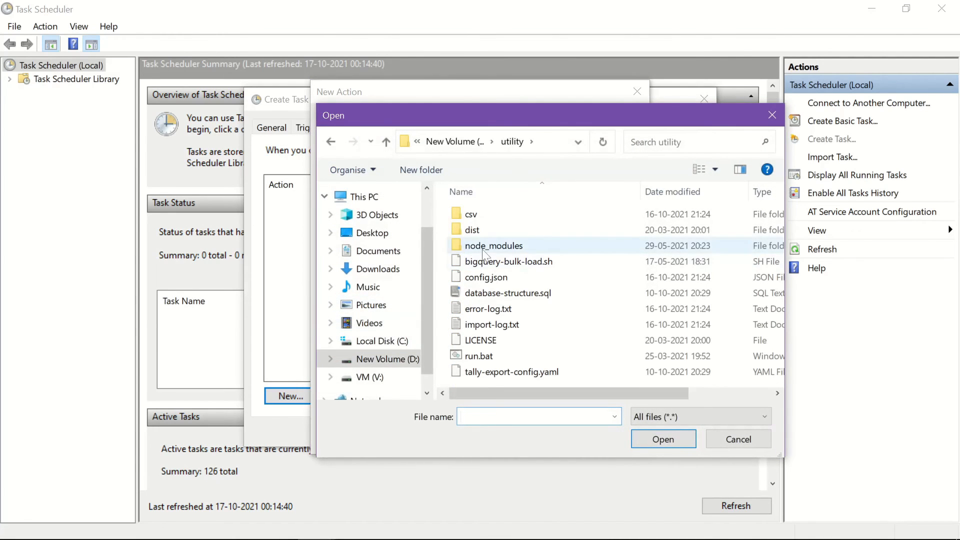
{"action": "double_click", "coordinate": [476, 356]}
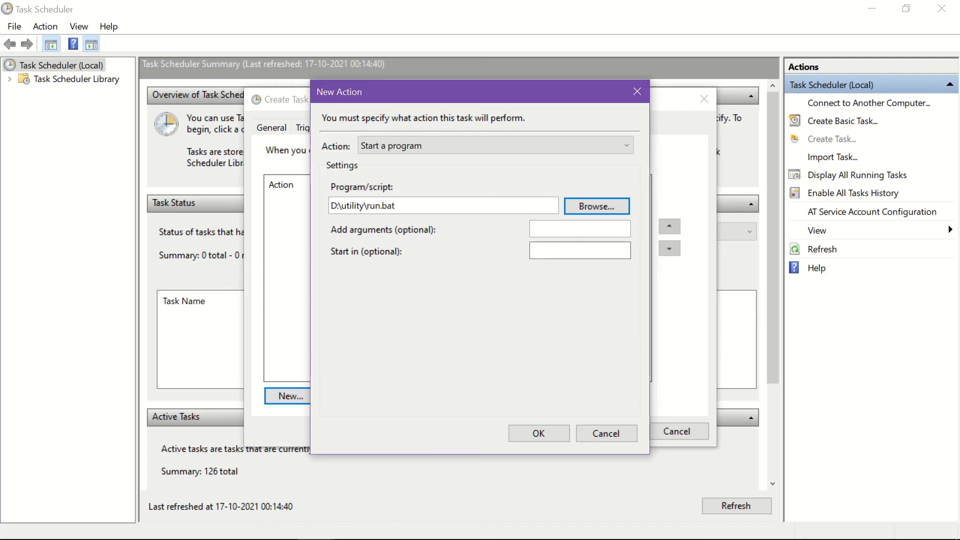
{"action": "left_click", "coordinate": [580, 251]}
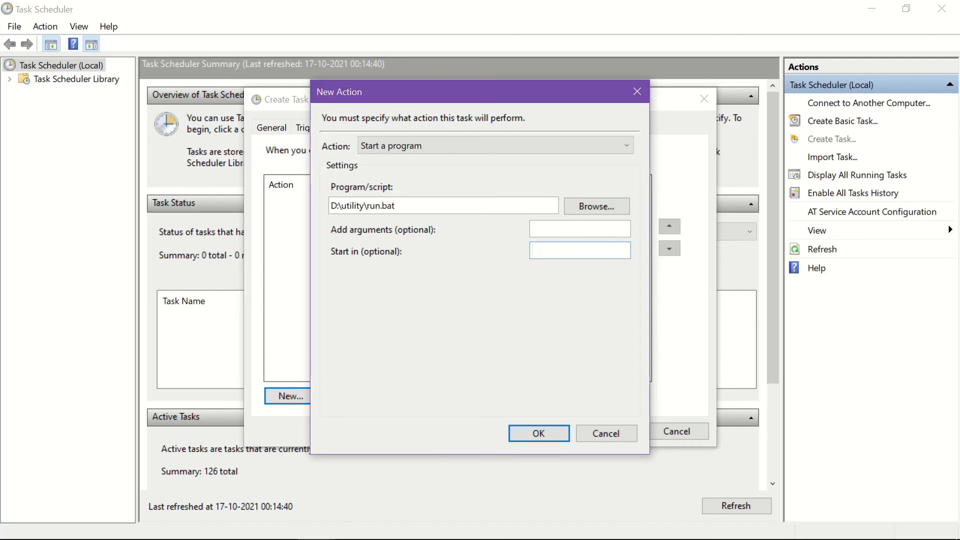
{"action": "type", "text": "D:\\utility\\"}
{"action": "left_click", "coordinate": [543, 435]}
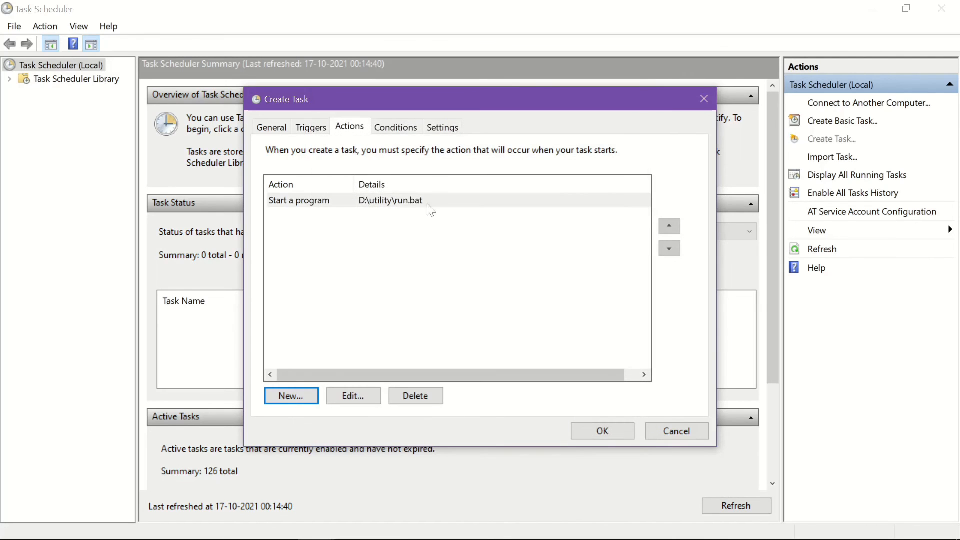
- Add a Daily trigger with a start time of 23:00:00
{"action": "left_click", "coordinate": [310, 128]}
{"action": "left_click", "coordinate": [297, 399]}
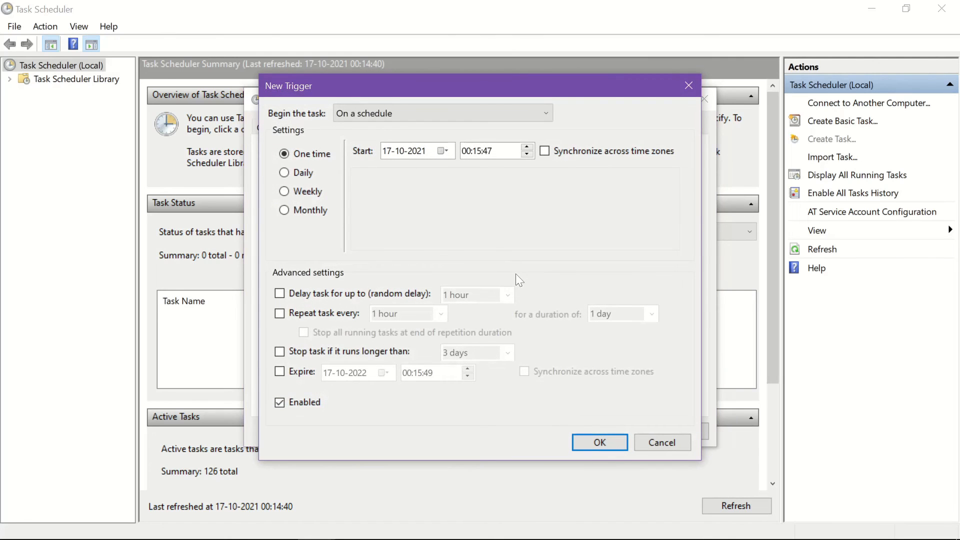
{"action": "left_click", "coordinate": [285, 175]}
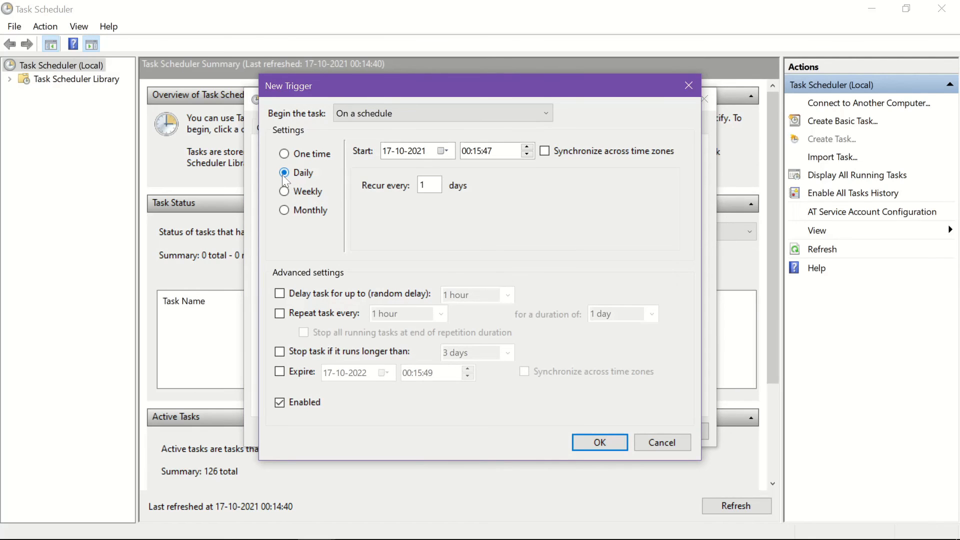
{"action": "left_click", "coordinate": [467, 152]}
{"action": "key", "text": "Down"}
{"action": "key", "text": "Right"}
{"action": "type", "text": "00"}
{"action": "key", "text": "Down"}
{"action": "left_click", "coordinate": [490, 152]}
- Leave hourly repetition off, then save the trigger and the Tally Sync task
{"action": "left_click", "coordinate": [278, 315]}
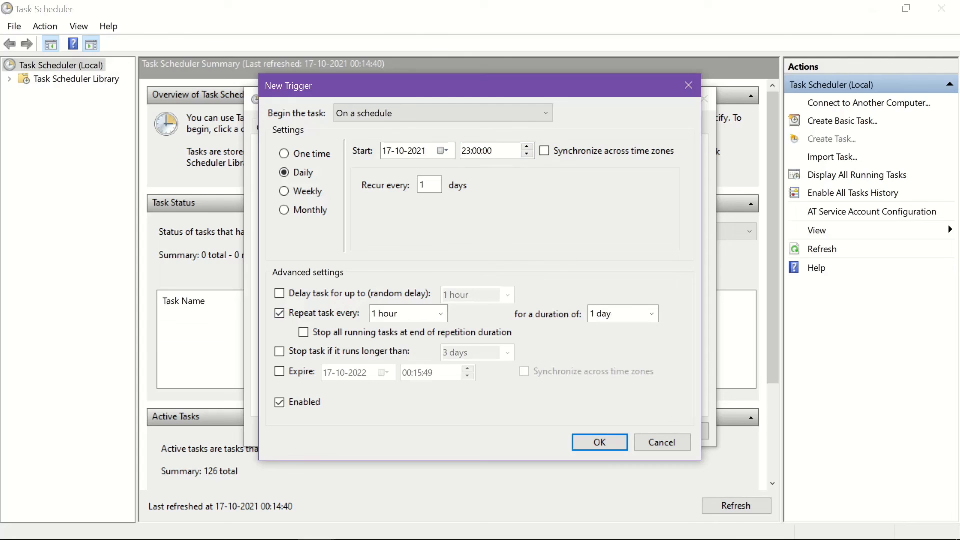
{"action": "left_click", "coordinate": [442, 314]}
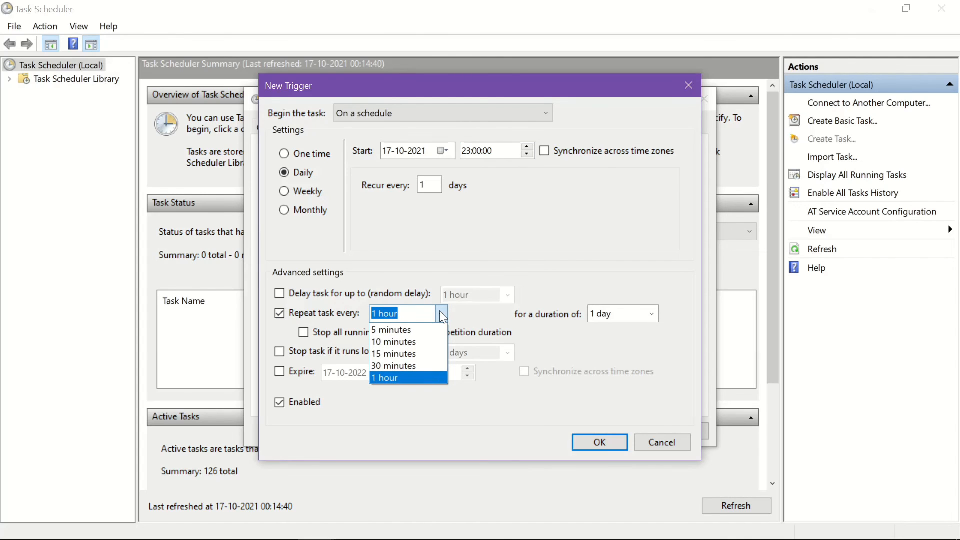
{"action": "left_click", "coordinate": [442, 315]}
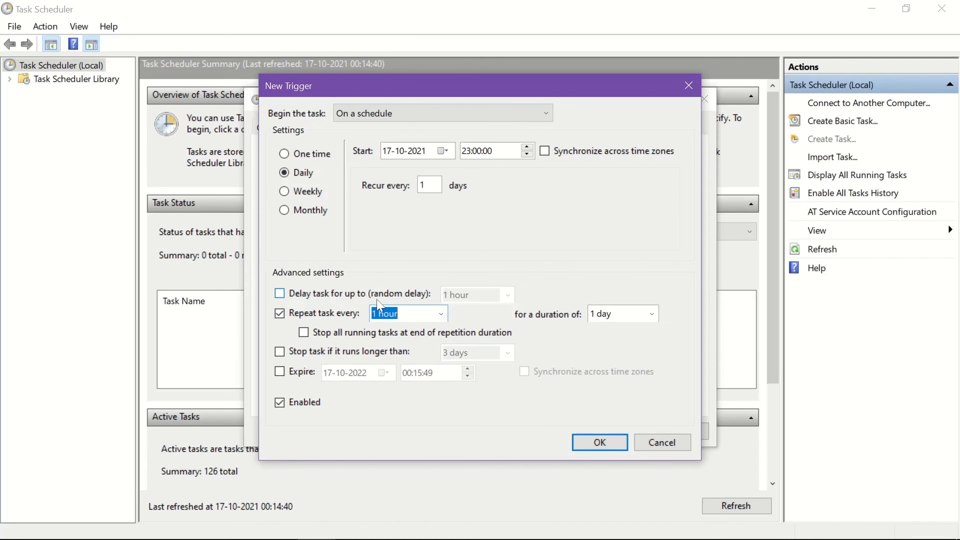
{"action": "left_click", "coordinate": [279, 313]}
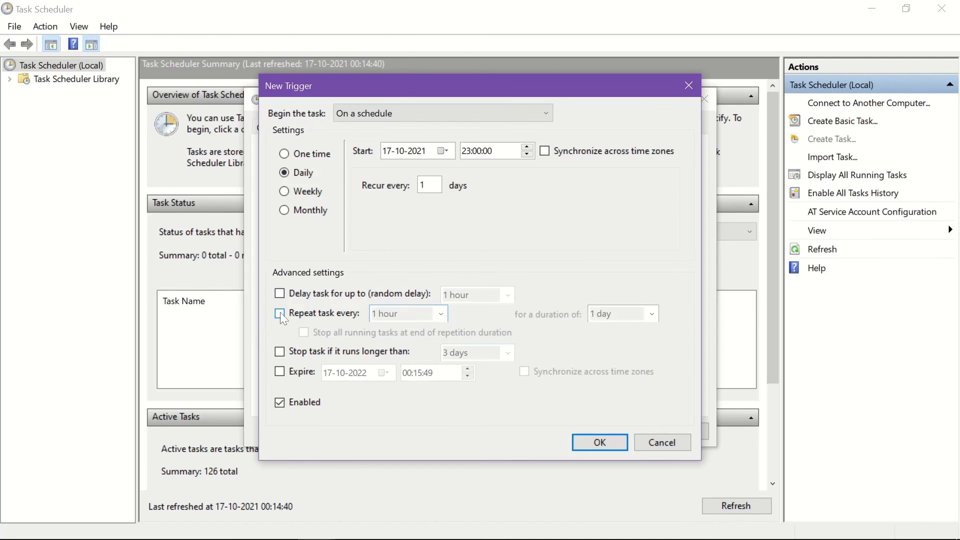
{"action": "left_click", "coordinate": [600, 442]}
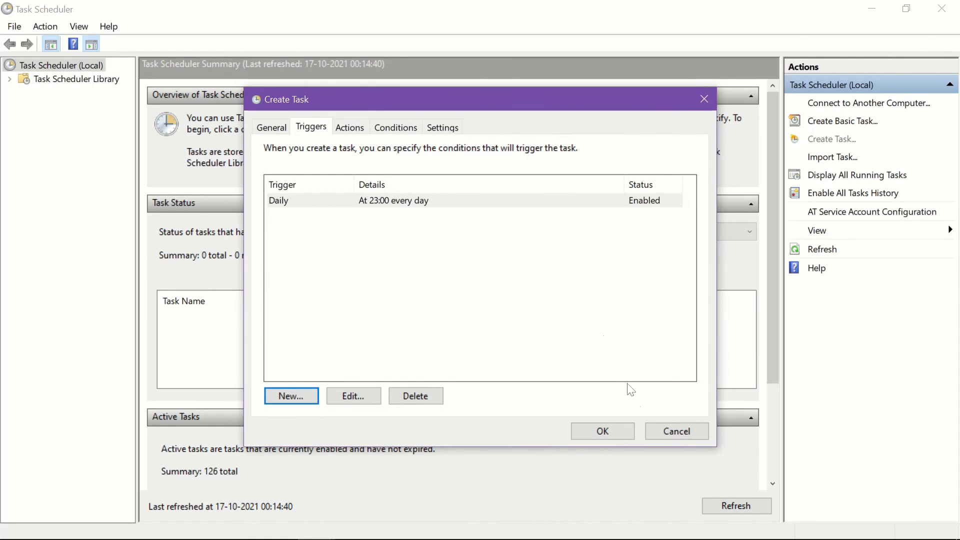
{"action": "left_click", "coordinate": [604, 429]}
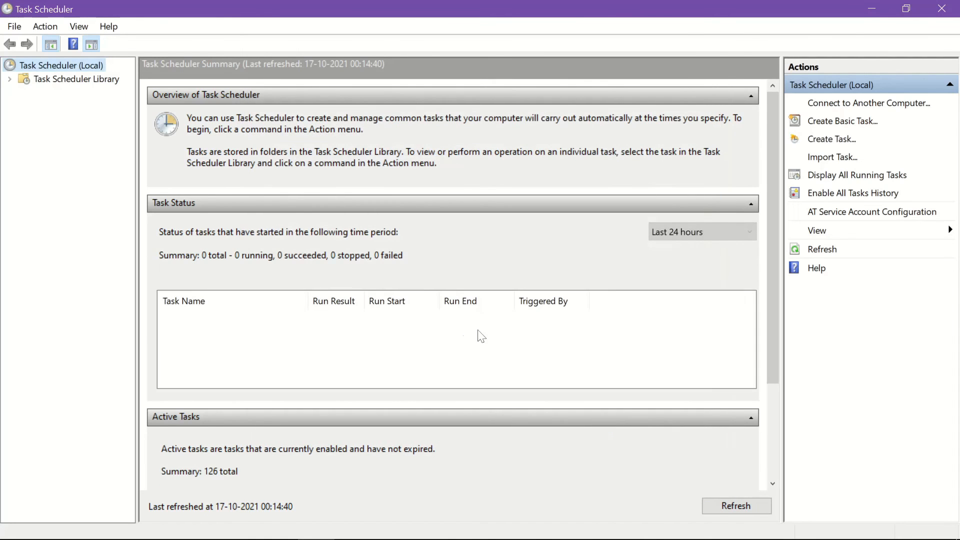
- Show the Task Scheduler Library and select Tally Sync, scheduled at 23:00 every day
{"action": "left_click", "coordinate": [62, 81]}
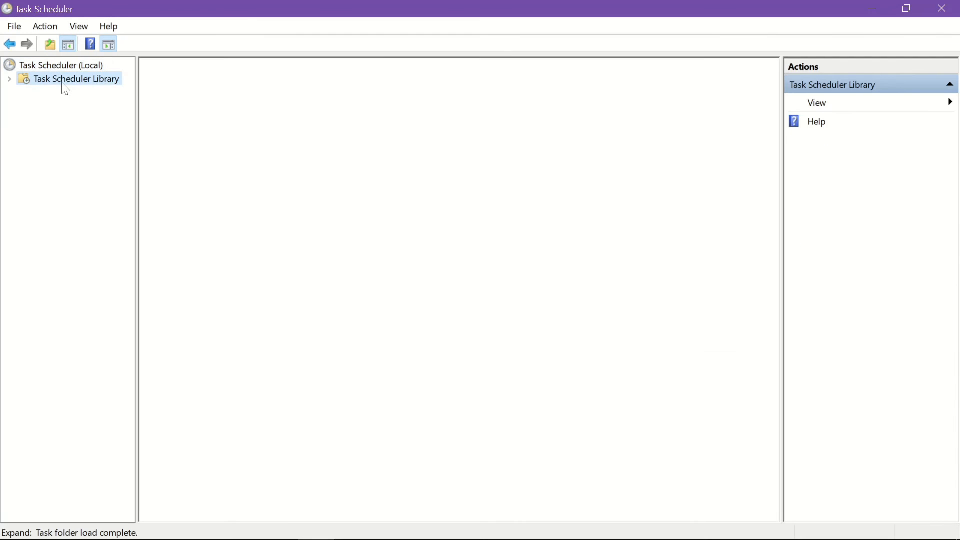
{"action": "scroll", "coordinate": [239, 115], "scroll_direction": "down", "scroll_amount": 2}
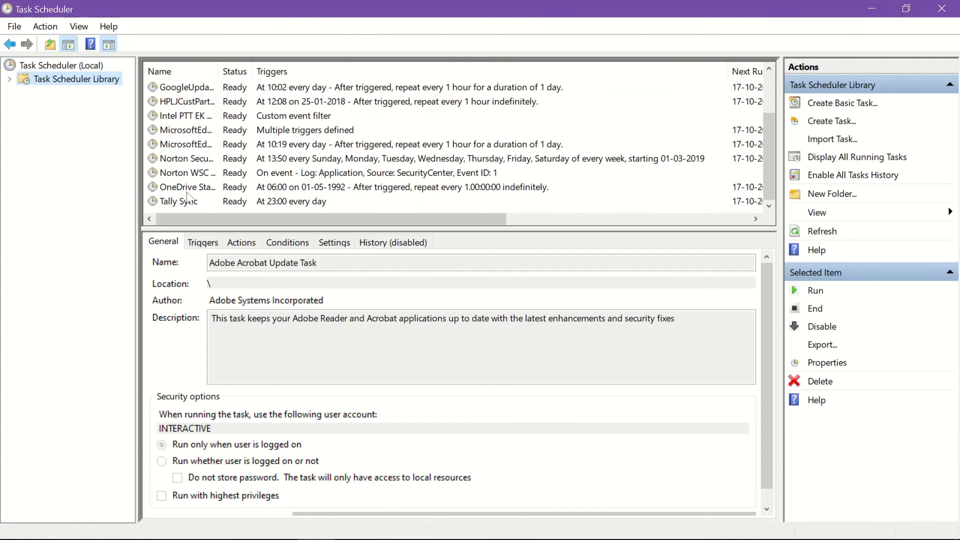
{"action": "left_click", "coordinate": [189, 205]}
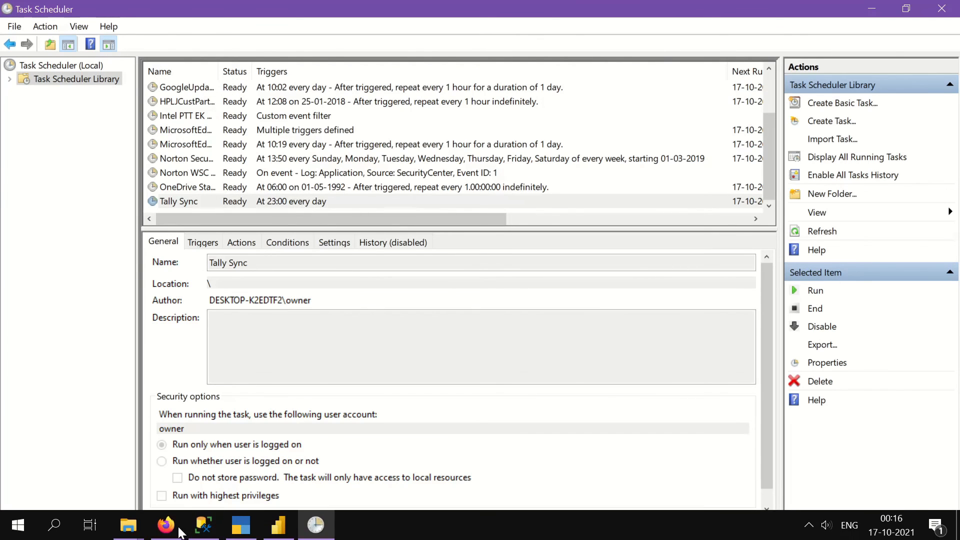
- Bring up the D:\utility folder in File Explorer, then switch to TallyPrime
{"action": "left_click", "coordinate": [128, 525]}
{"action": "left_click", "coordinate": [57, 488]}
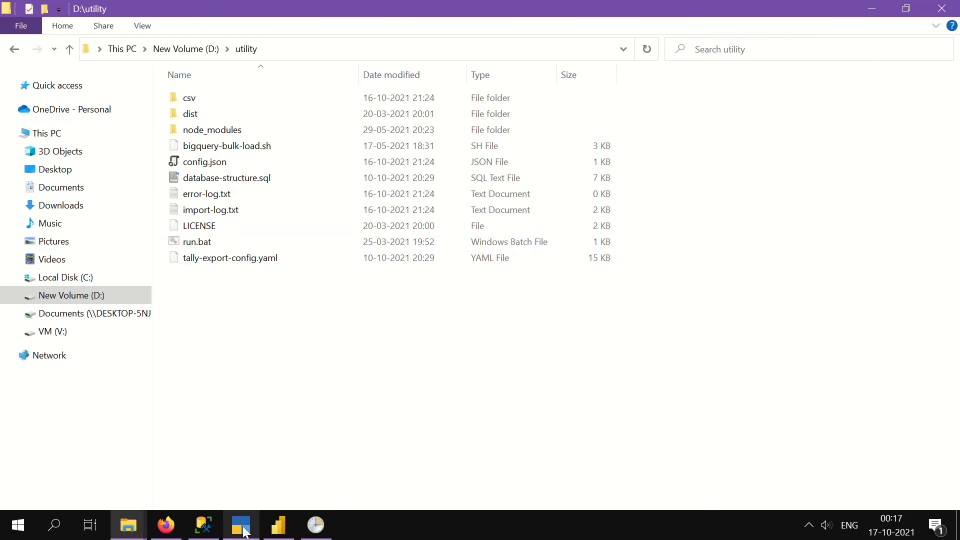
{"action": "left_click", "coordinate": [241, 525]}
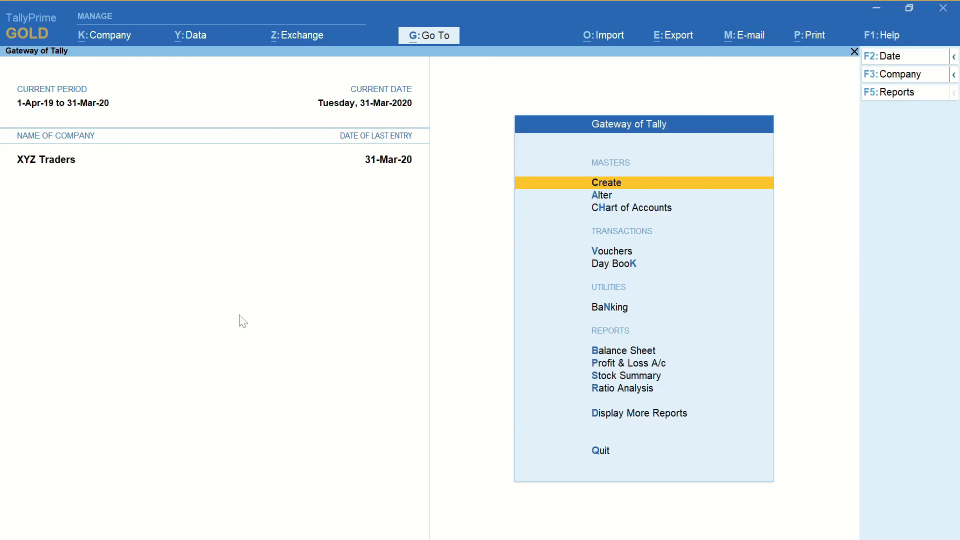
- Switch to Power BI Desktop and refresh the Cash Analytics report data
{"action": "key", "text": "alt+Tab"}
{"action": "key", "text": "alt+Down"}
{"action": "key", "text": "alt+Right"}
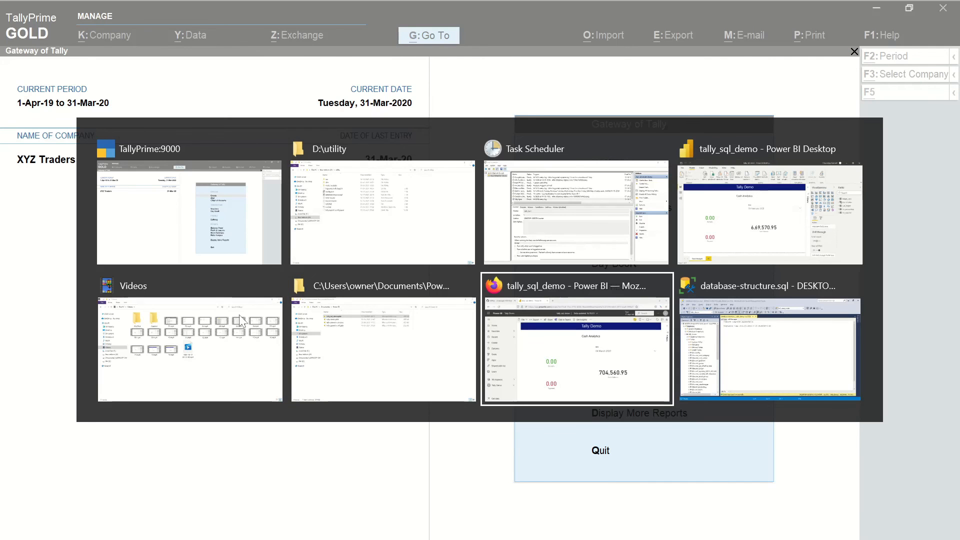
{"action": "key", "text": "alt+Right"}
{"action": "key", "text": "alt+Up"}
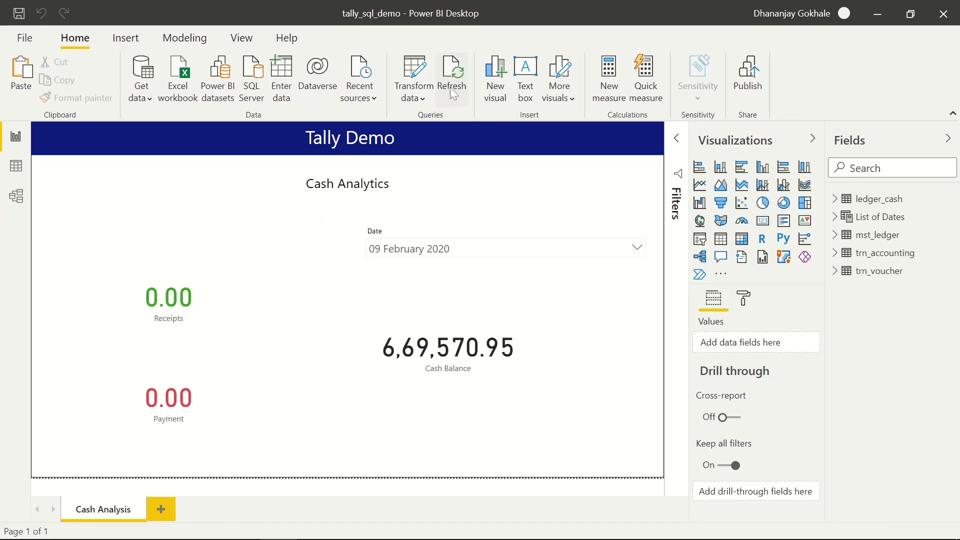
{"action": "left_click", "coordinate": [449, 86]}
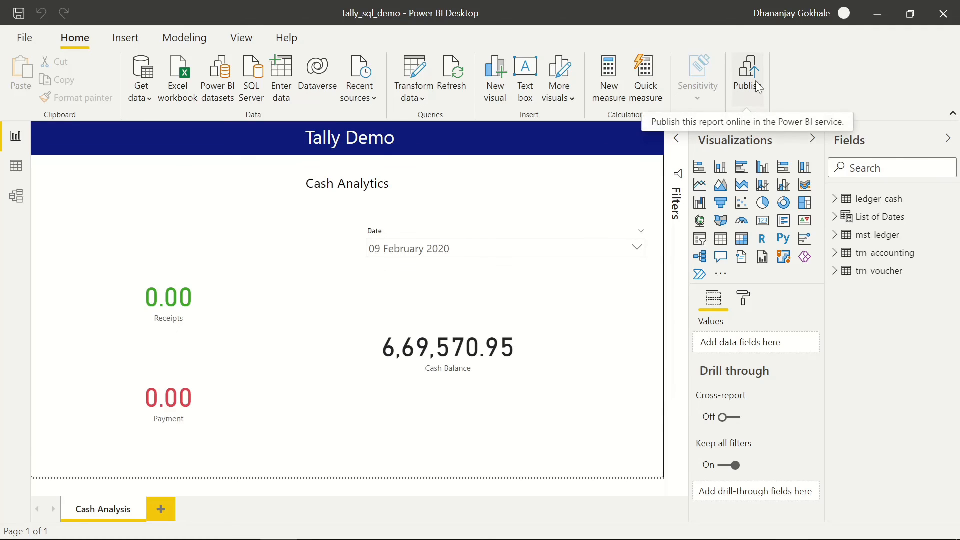
- Filter the report's Date slicer to 30 March 2020, showing Cash Balance 7,90,025.95
{"action": "left_click", "coordinate": [469, 256]}
{"action": "scroll", "coordinate": [450, 313], "scroll_direction": "down", "scroll_amount": 15}
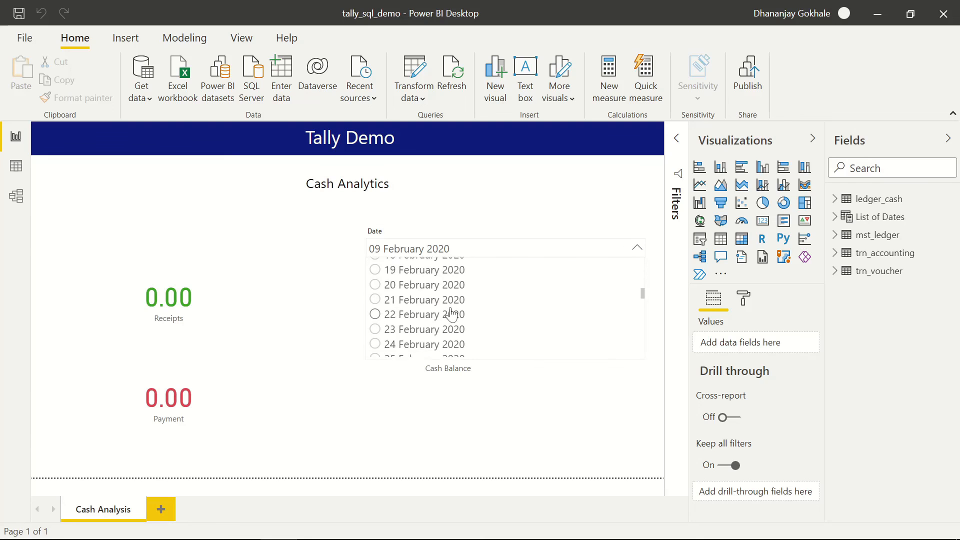
{"action": "scroll", "coordinate": [449, 319], "scroll_direction": "down", "scroll_amount": 3}
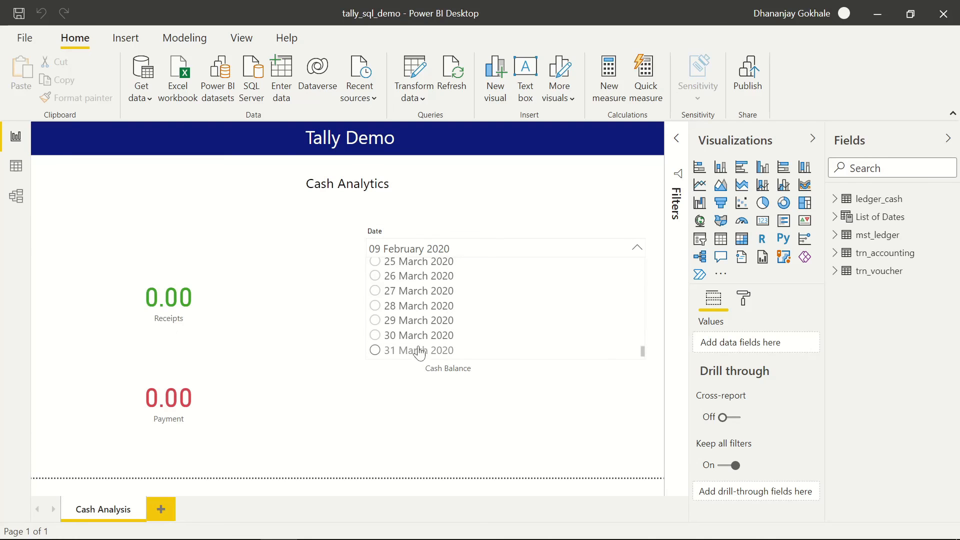
{"action": "left_click", "coordinate": [401, 337]}
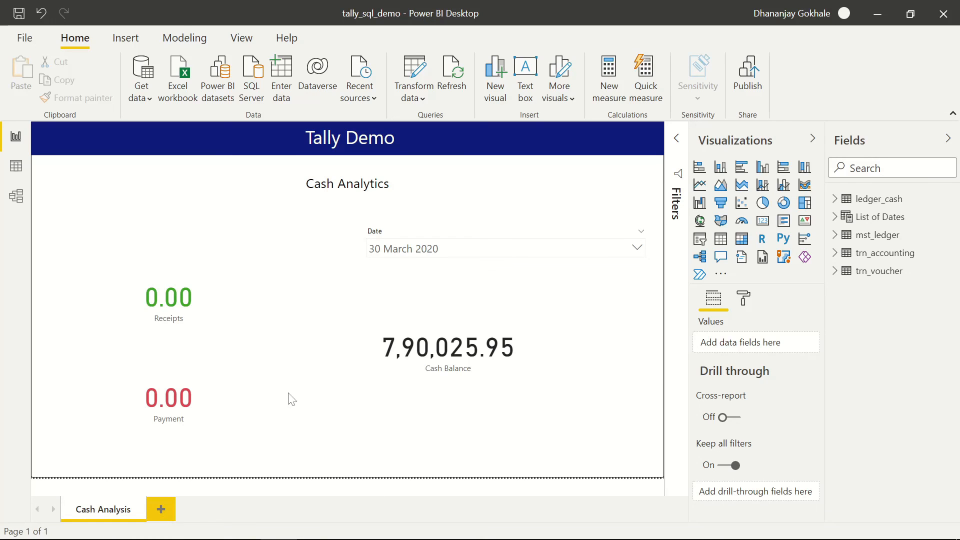
{"action": "mouse_move", "coordinate": [363, 531]}
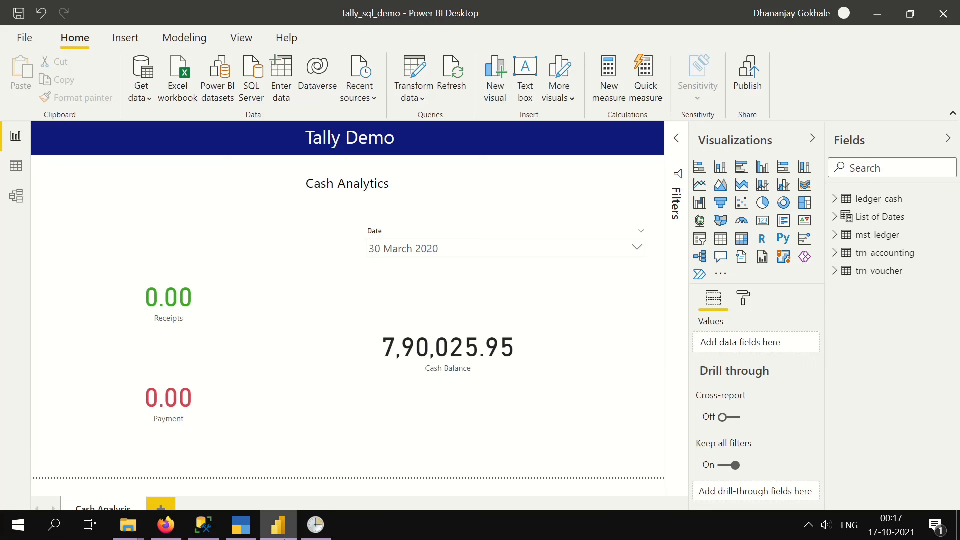
- Start a new Receipt voucher in TallyPrime dated 30 March 2020
{"action": "left_click", "coordinate": [244, 534]}
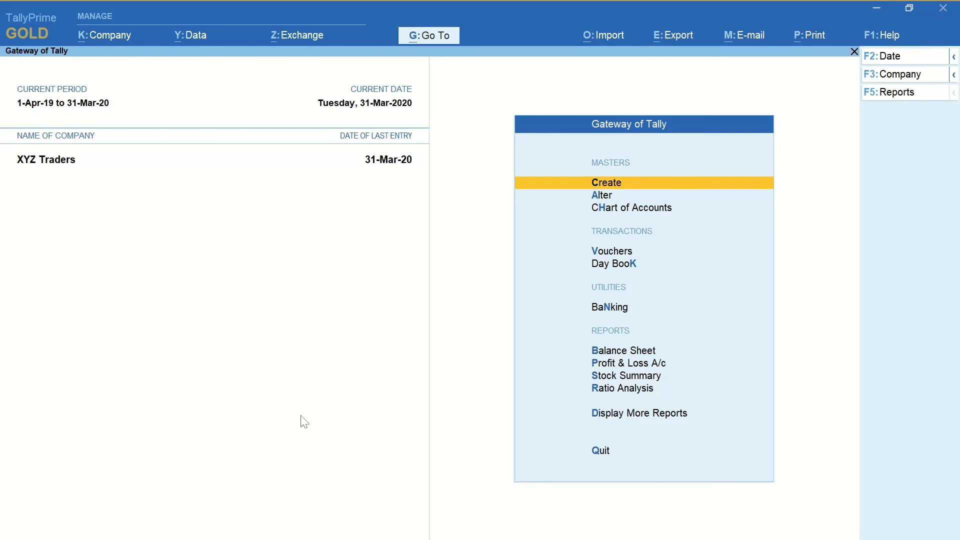
{"action": "key", "text": "v"}
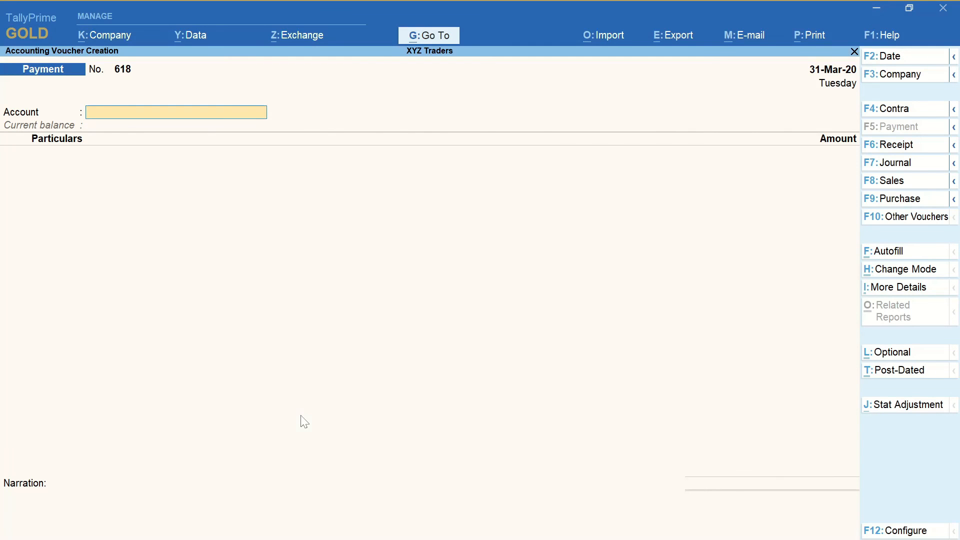
{"action": "left_click", "coordinate": [890, 145]}
{"action": "key", "text": "F2"}
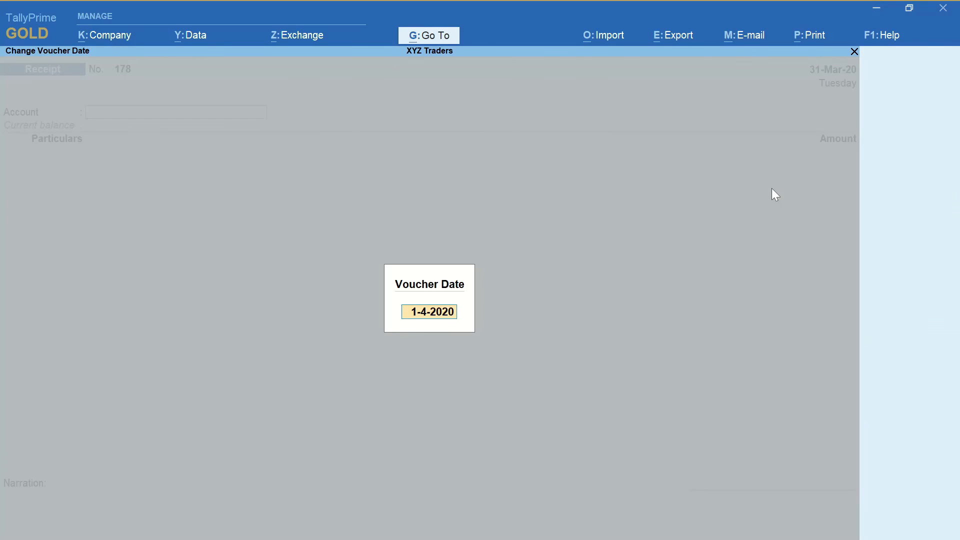
{"action": "type", "text": "30"}
{"action": "type", "text": "-3"}
{"action": "key", "text": "Return"}
- Enter Cash as the account, Adani Power Ltd as the party, and amount 2,500.00
{"action": "type", "text": "Ca"}
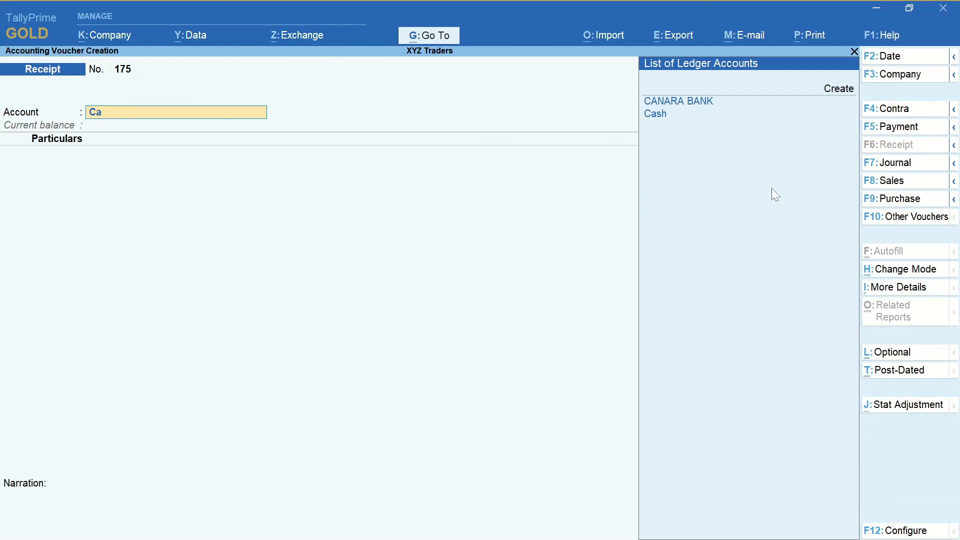
{"action": "key", "text": "Down"}
{"action": "key", "text": "Return"}
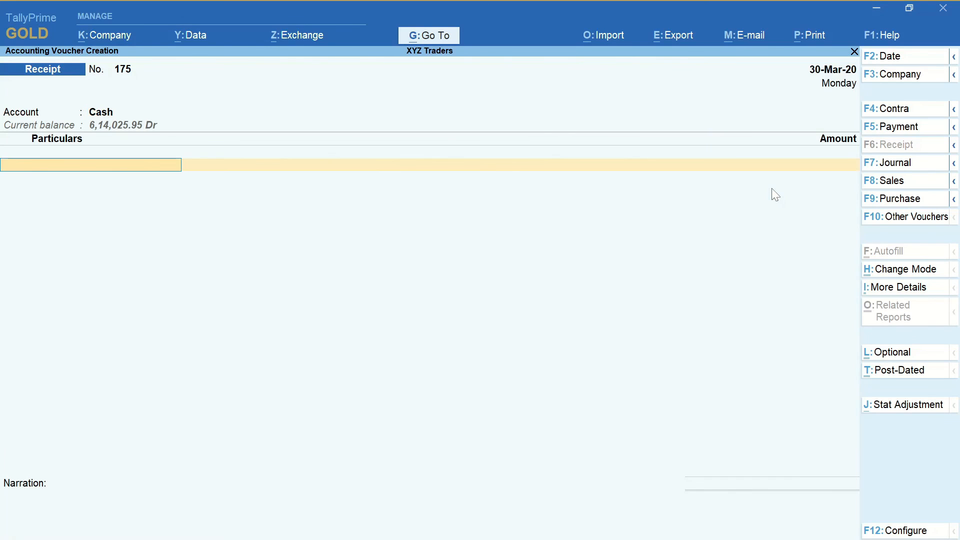
{"action": "type", "text": "Adani"}
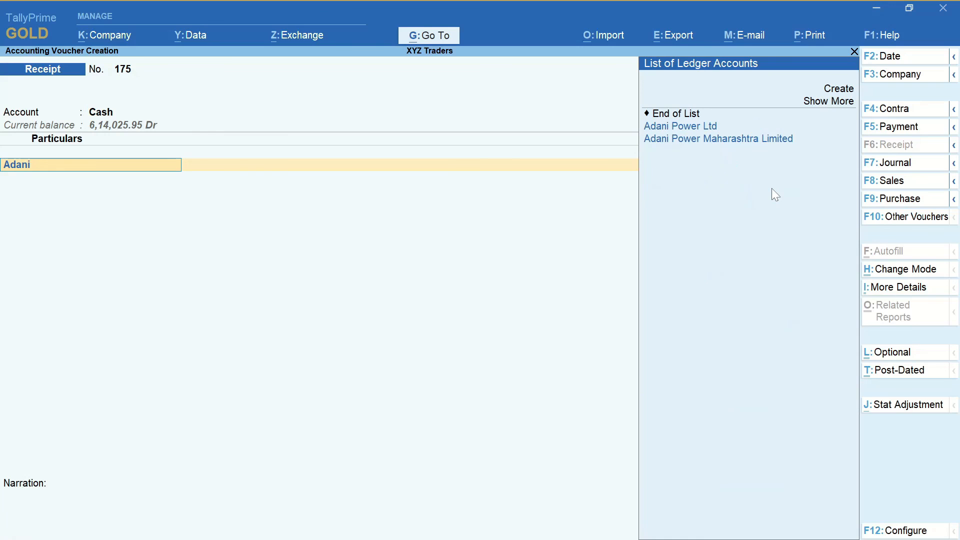
{"action": "key", "text": "Return"}
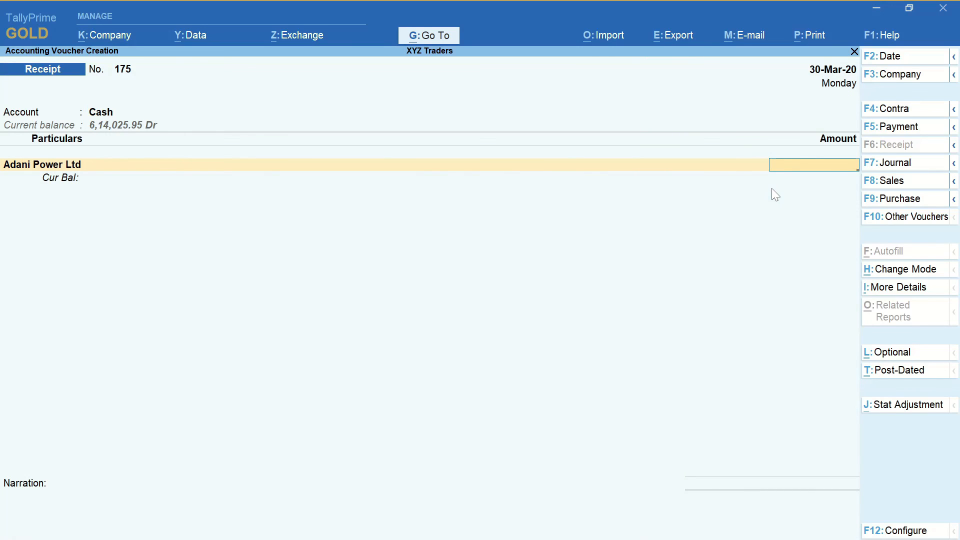
{"action": "type", "text": "2500"}
{"action": "key", "text": "Return"}
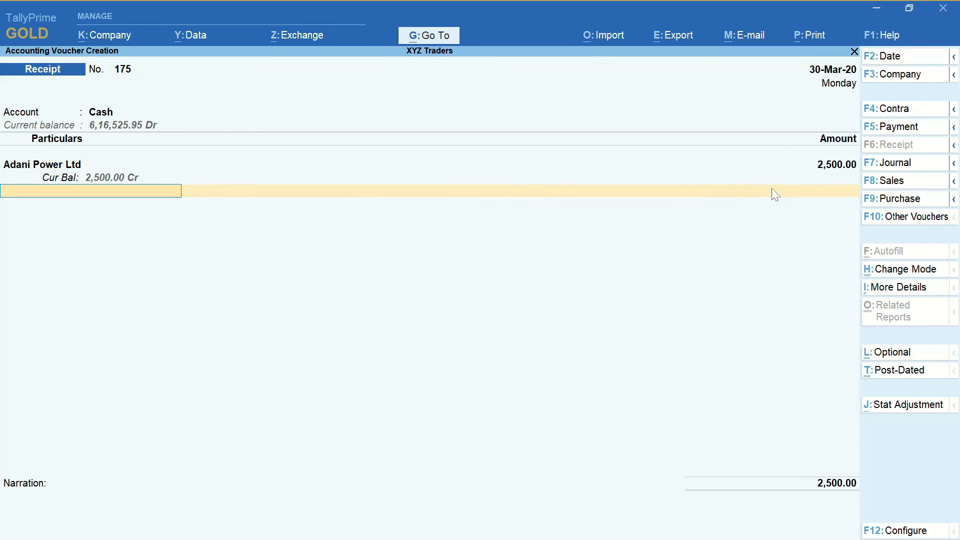
- Save the receipt voucher and quit back to the Gateway of Tally
{"action": "key", "text": "ctrl+a"}
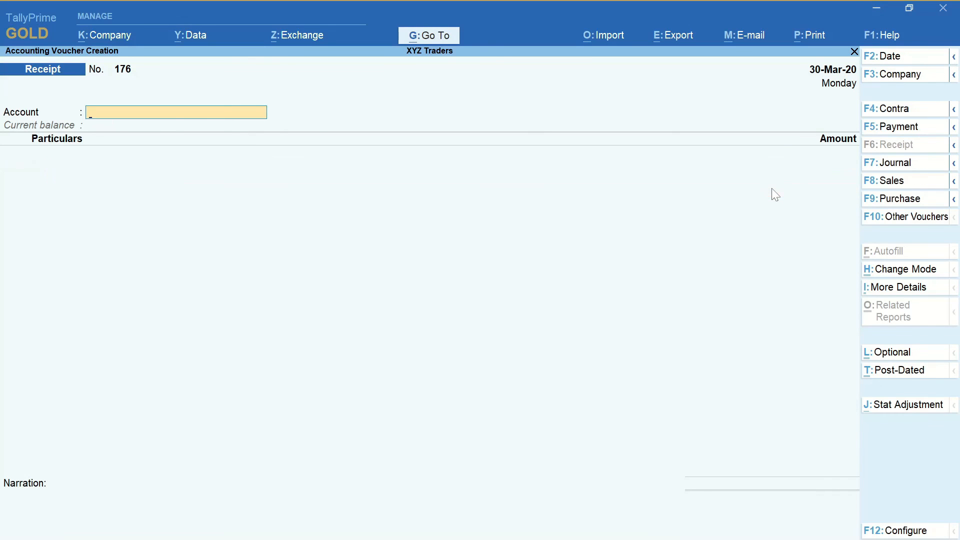
{"action": "key", "text": "Escape"}
{"action": "key", "text": "y"}
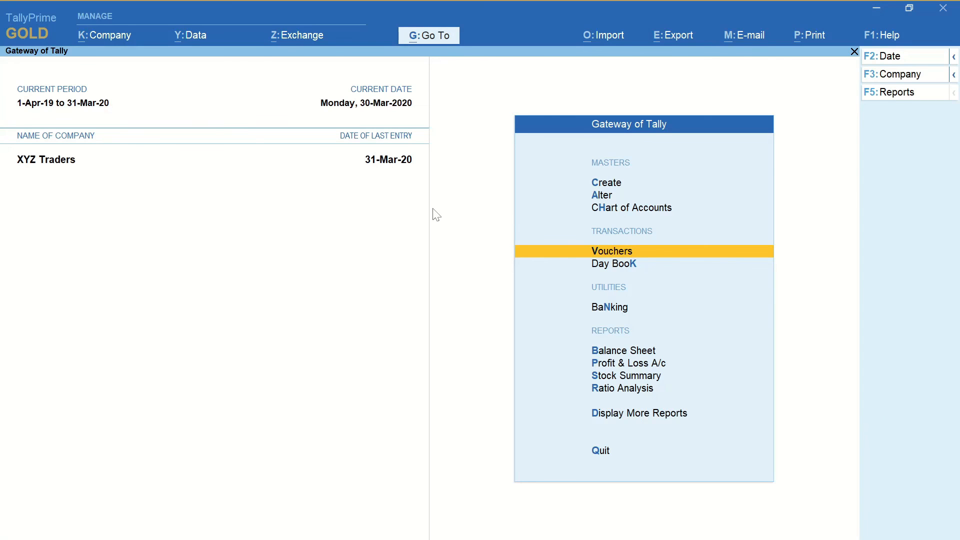
{"action": "key", "text": "alt+Tab"}
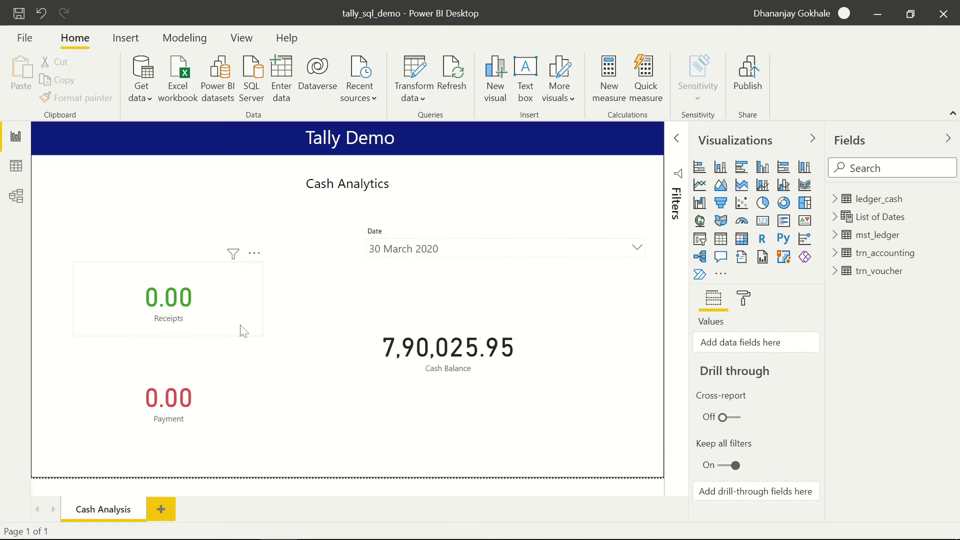
{"action": "left_click", "coordinate": [454, 85]}
{"action": "mouse_move", "coordinate": [253, 530]}
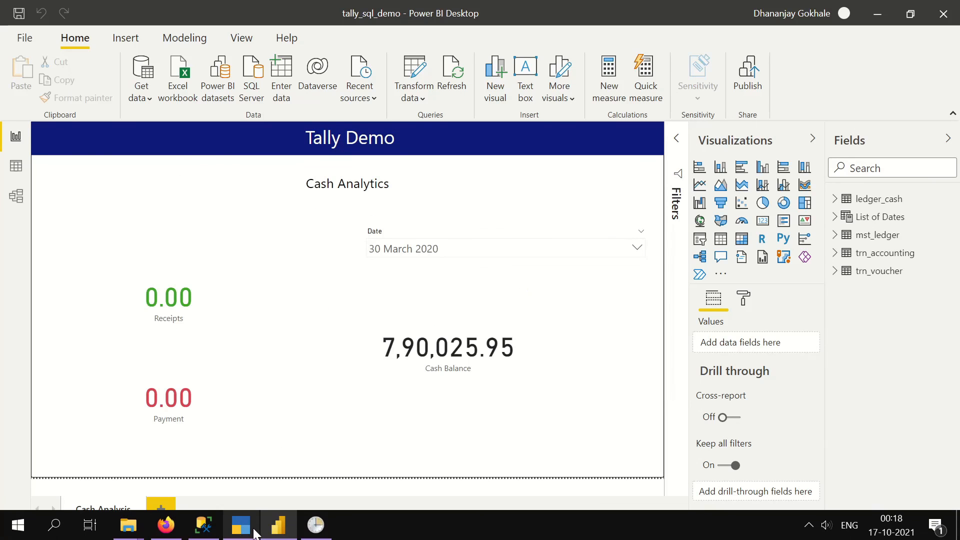
{"action": "left_click", "coordinate": [315, 525]}
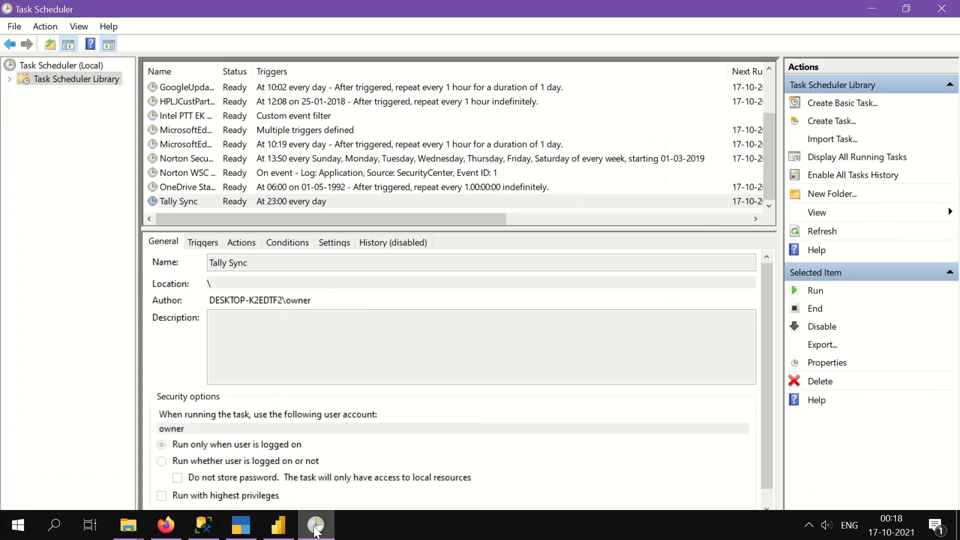
- Run the Tally Sync task now, launching node ./dist/index.js in a command window
{"action": "right_click", "coordinate": [281, 200]}
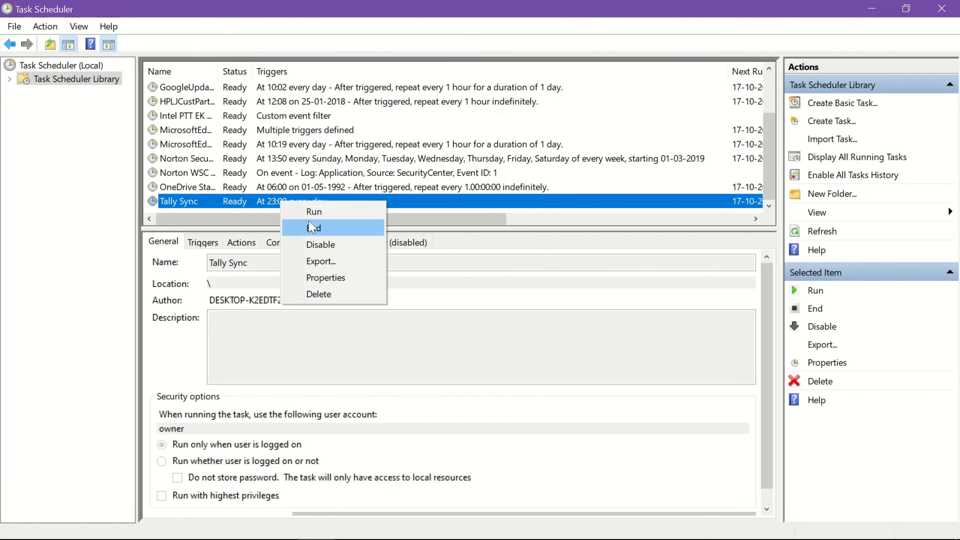
{"action": "left_click", "coordinate": [317, 213]}
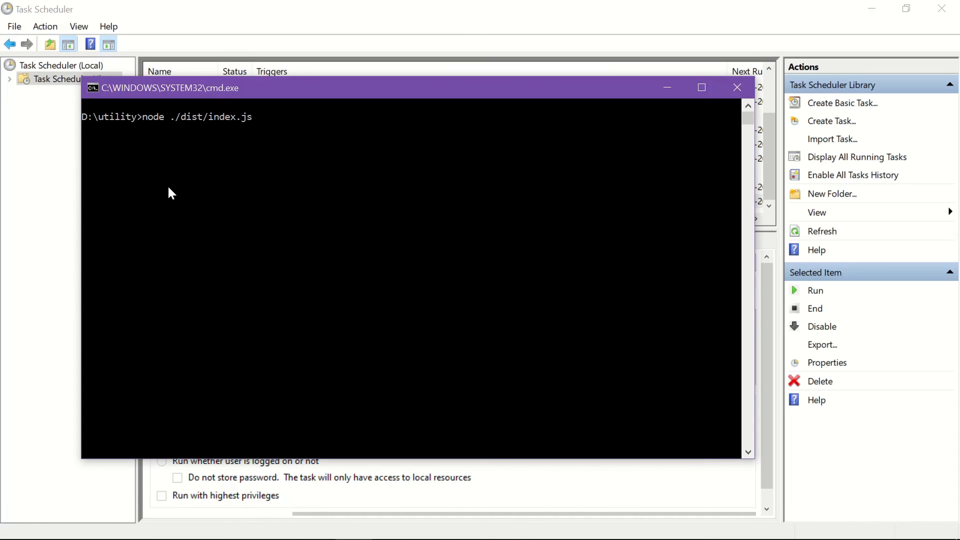
{"action": "mouse_move", "coordinate": [272, 539]}
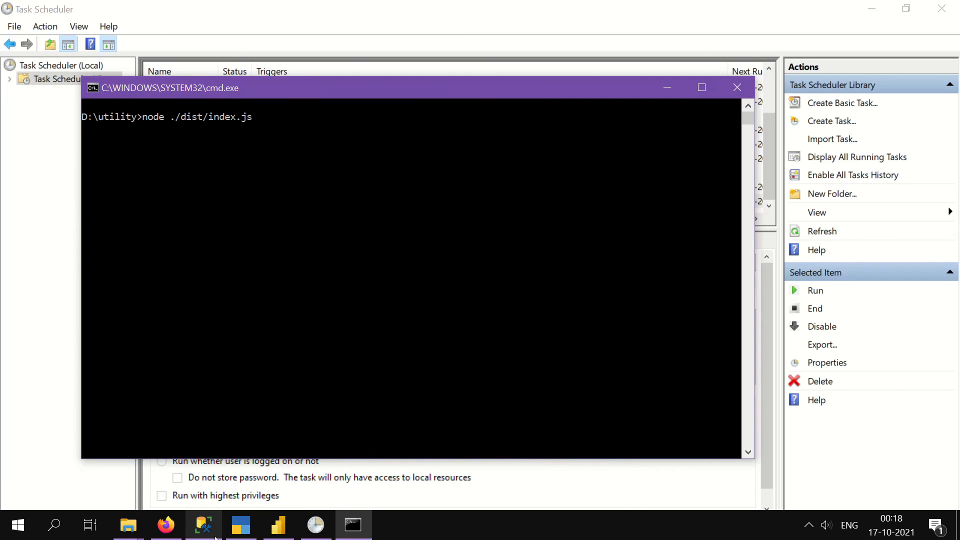
{"action": "left_click", "coordinate": [277, 533]}
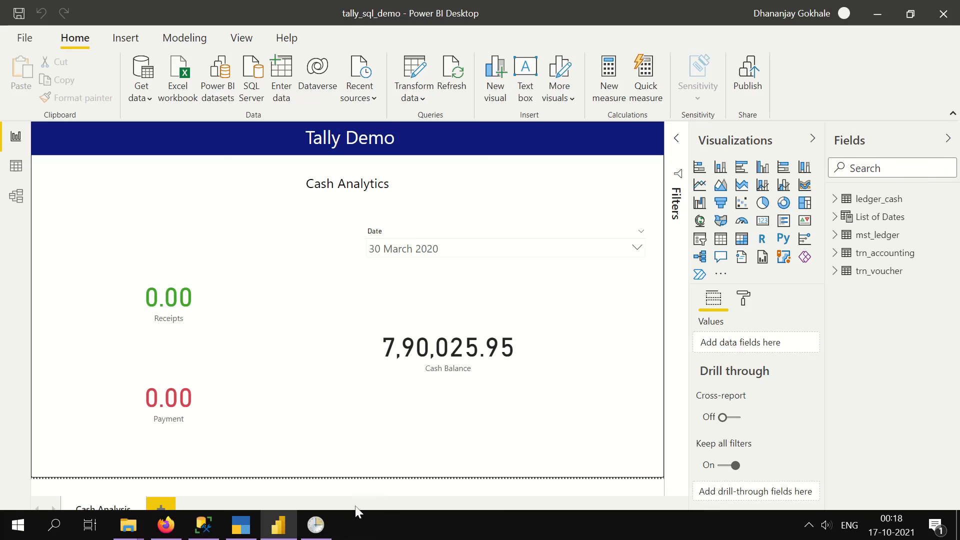
{"action": "left_click", "coordinate": [317, 532]}
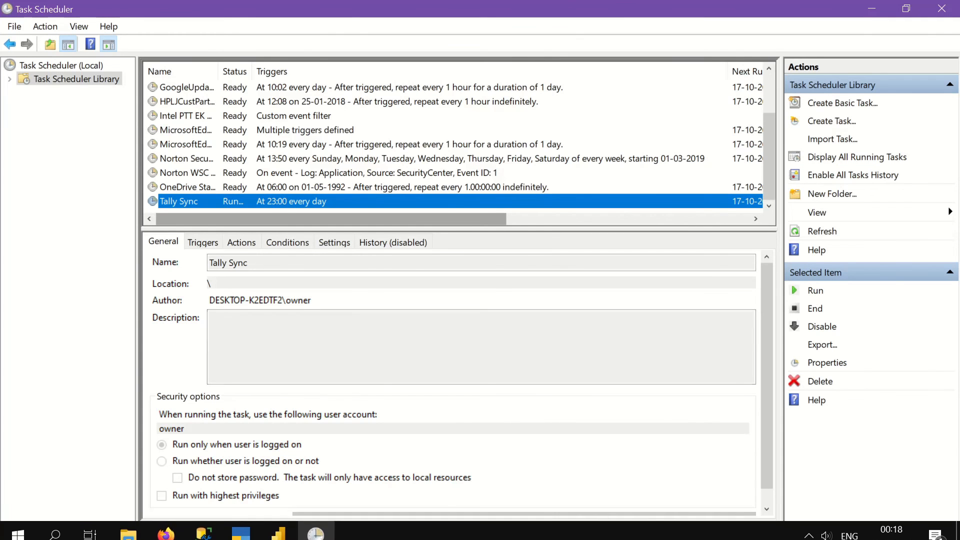
- Refresh the report, set the Receipts card display units to None to show 2,500.00, and save
{"action": "left_click", "coordinate": [278, 525]}
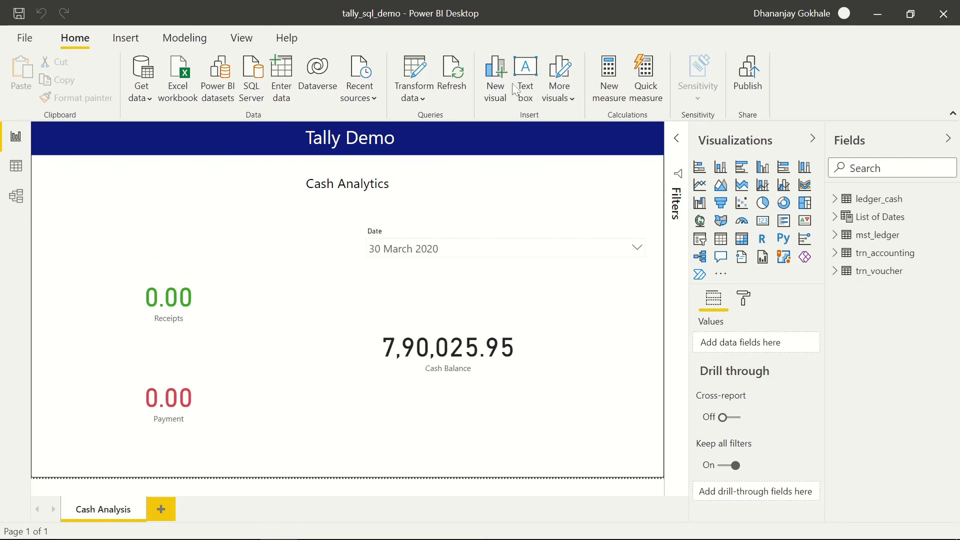
{"action": "left_click", "coordinate": [450, 87]}
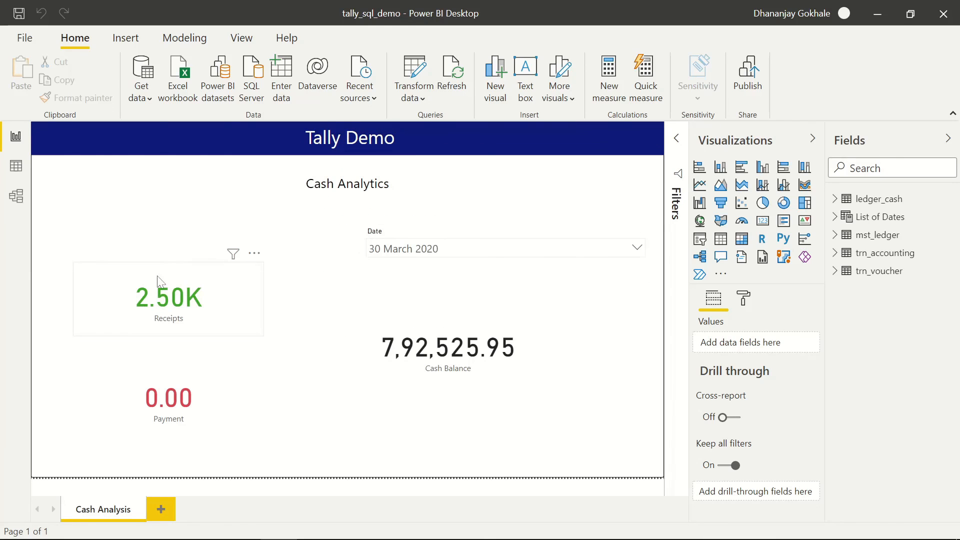
{"action": "left_click", "coordinate": [227, 315]}
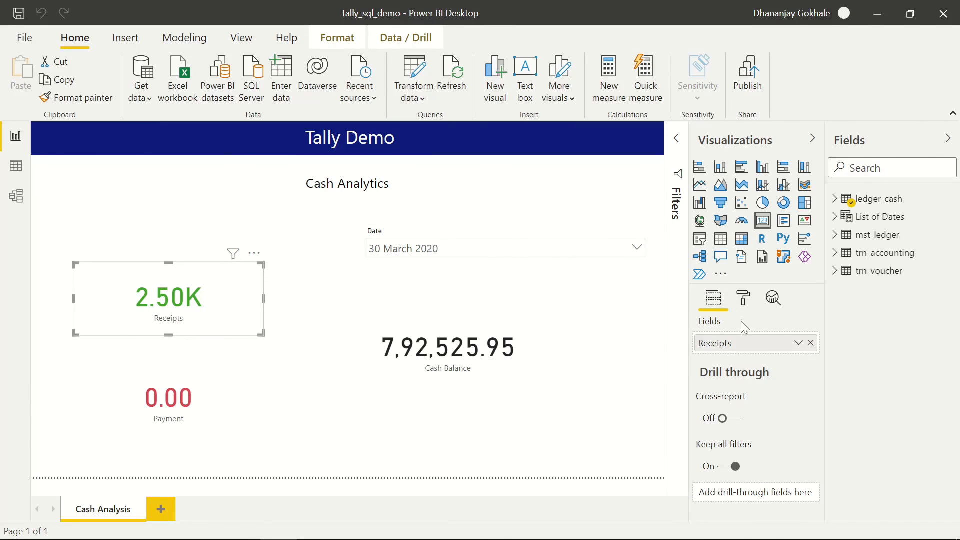
{"action": "left_click", "coordinate": [744, 298]}
{"action": "left_click", "coordinate": [737, 389]}
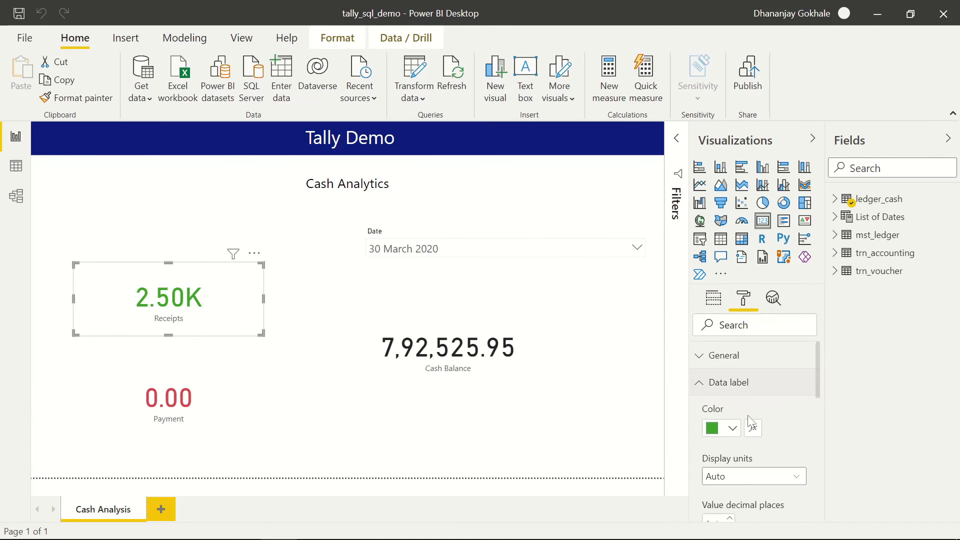
{"action": "left_click", "coordinate": [746, 478]}
{"action": "left_click", "coordinate": [728, 393]}
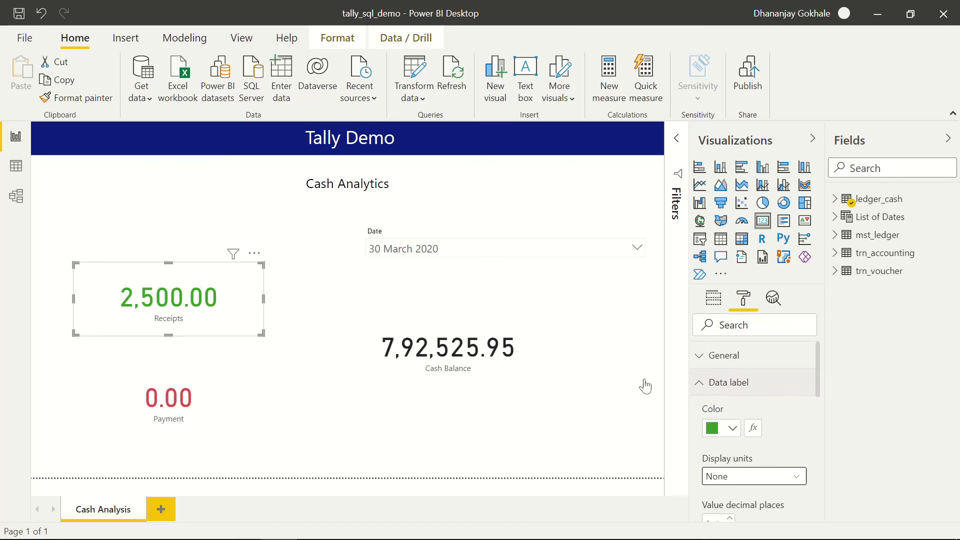
{"action": "left_click", "coordinate": [329, 302]}
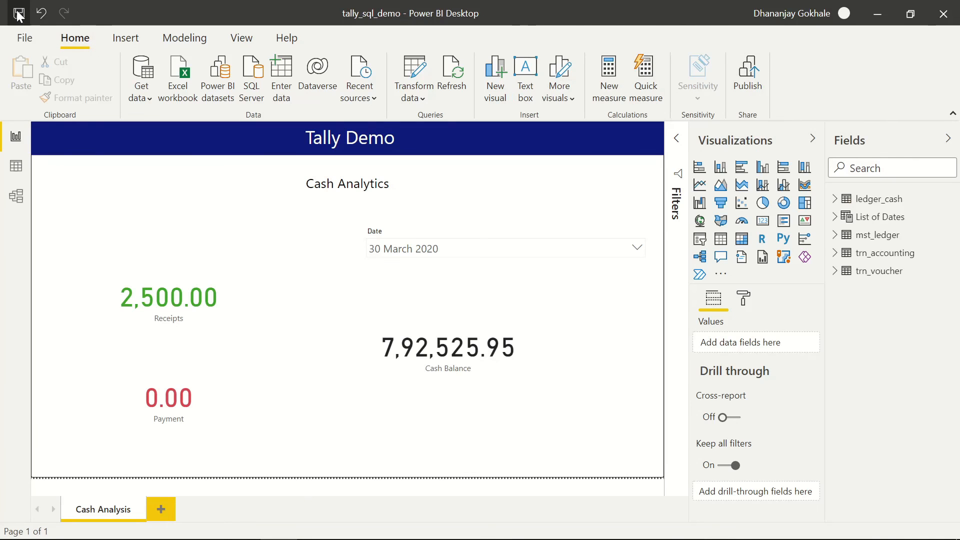
{"action": "key", "text": "ctrl+s"}
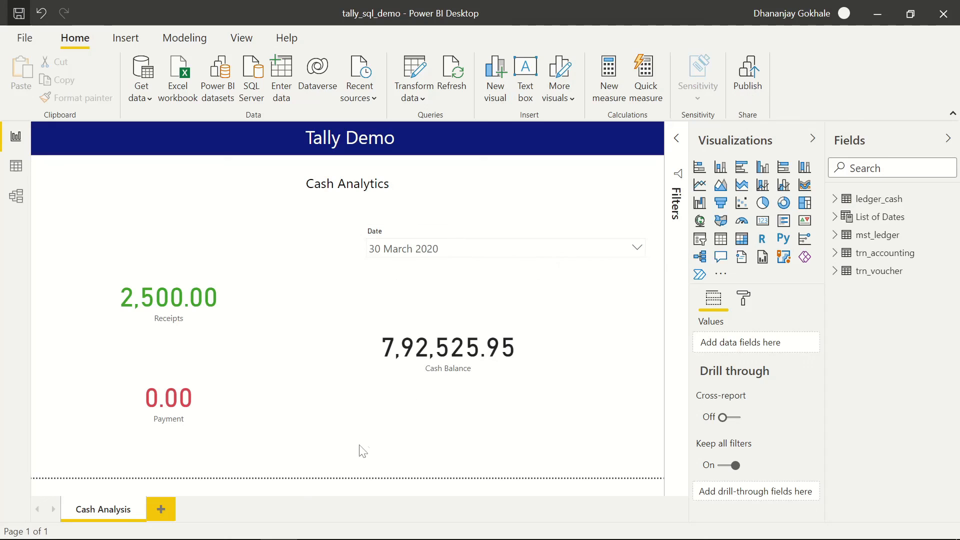